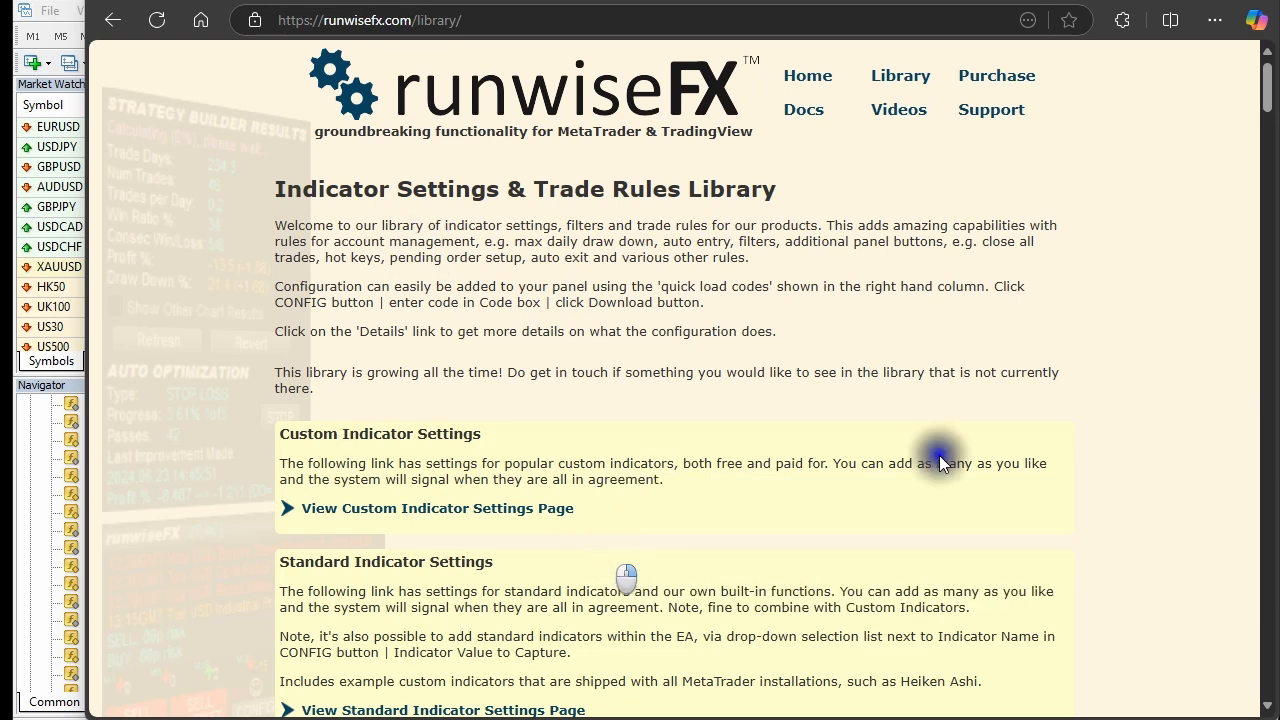
# - Look up the popular indicator matrix rule in the library, then download its configuration into MetaTrader with quick load code d
pyautogui.moveTo(1268, 96); pyautogui.dragTo(1237, 363)
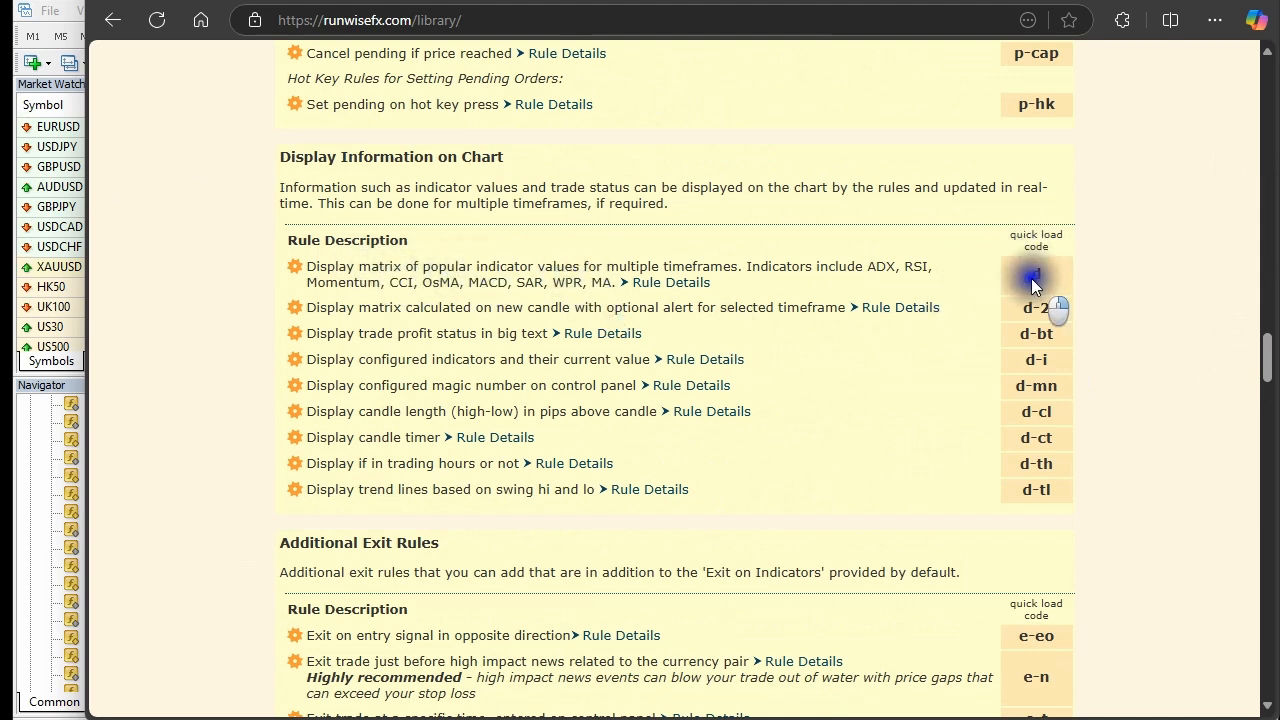
pyautogui.click(400, 718)
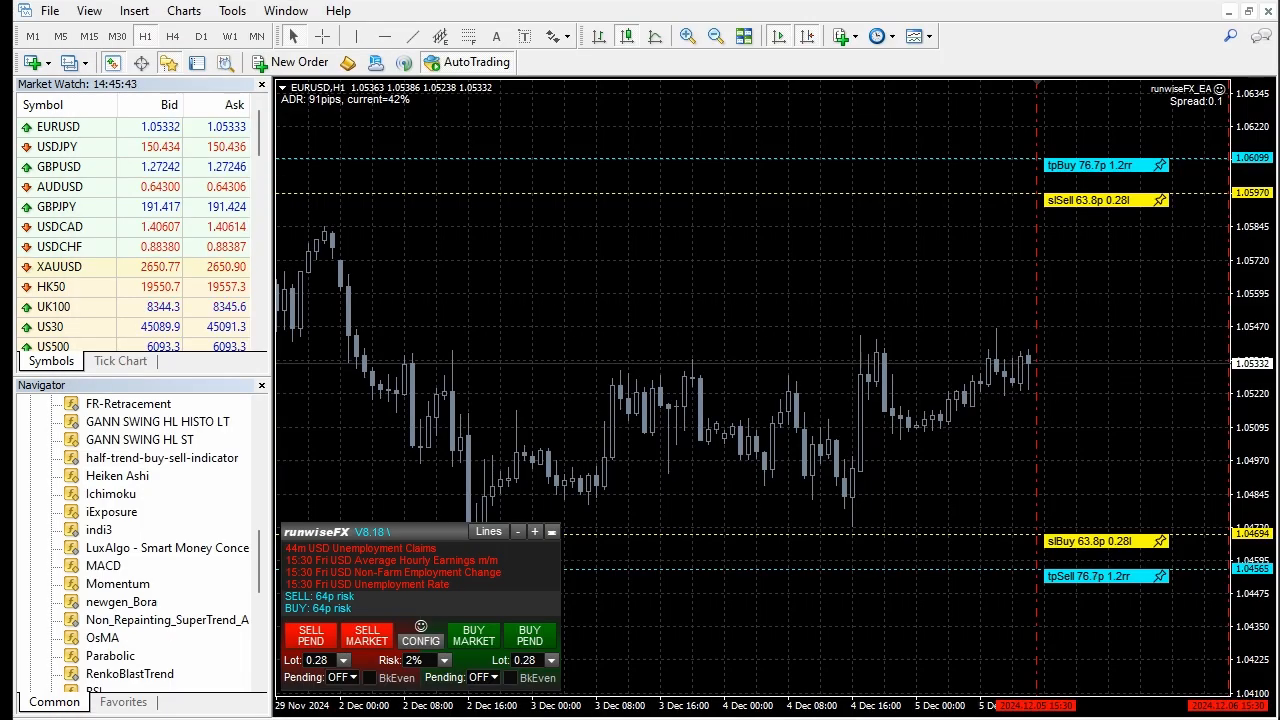
pyautogui.click(421, 643)
pyautogui.click(338, 572)
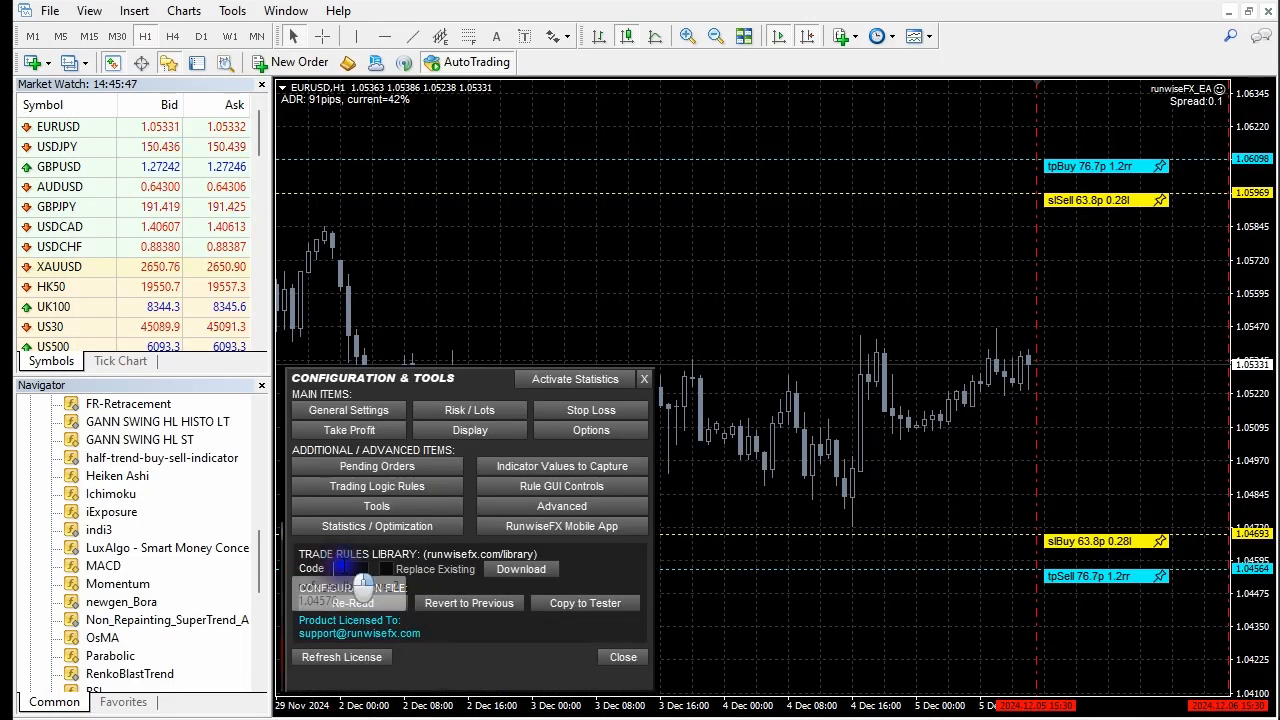
pyautogui.write('d')
pyautogui.click(527, 580)
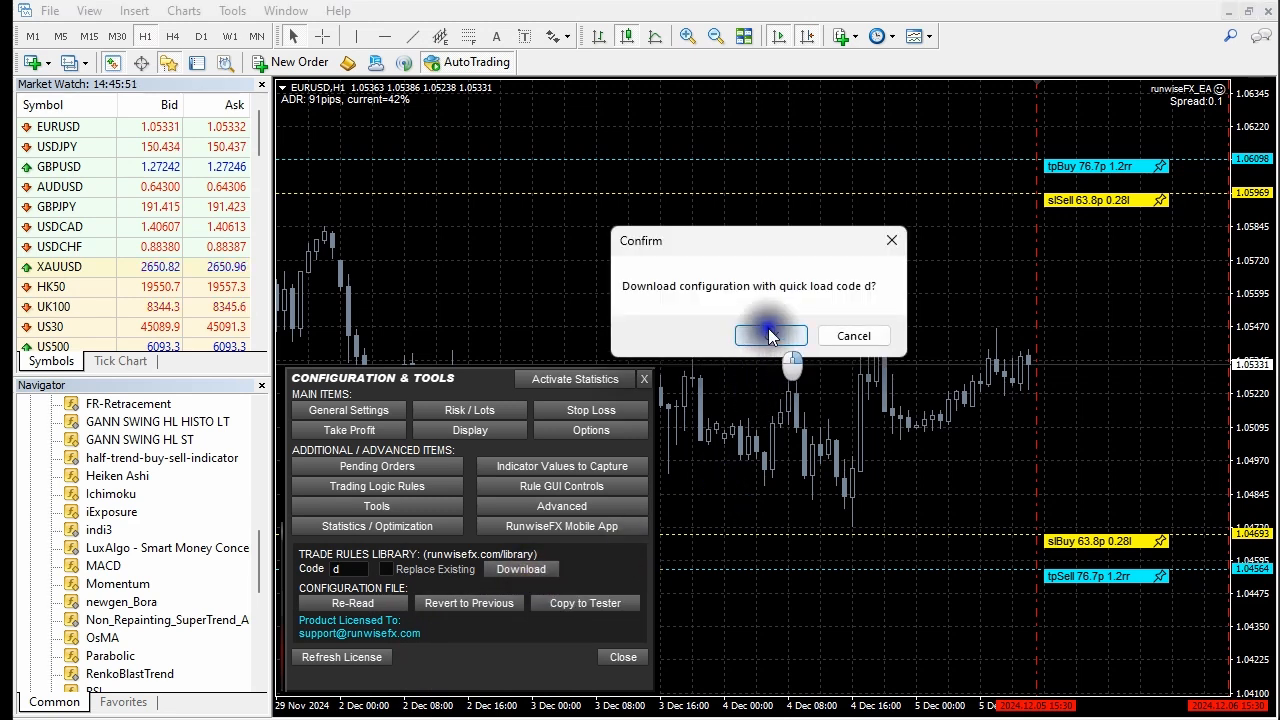
pyautogui.click(768, 335)
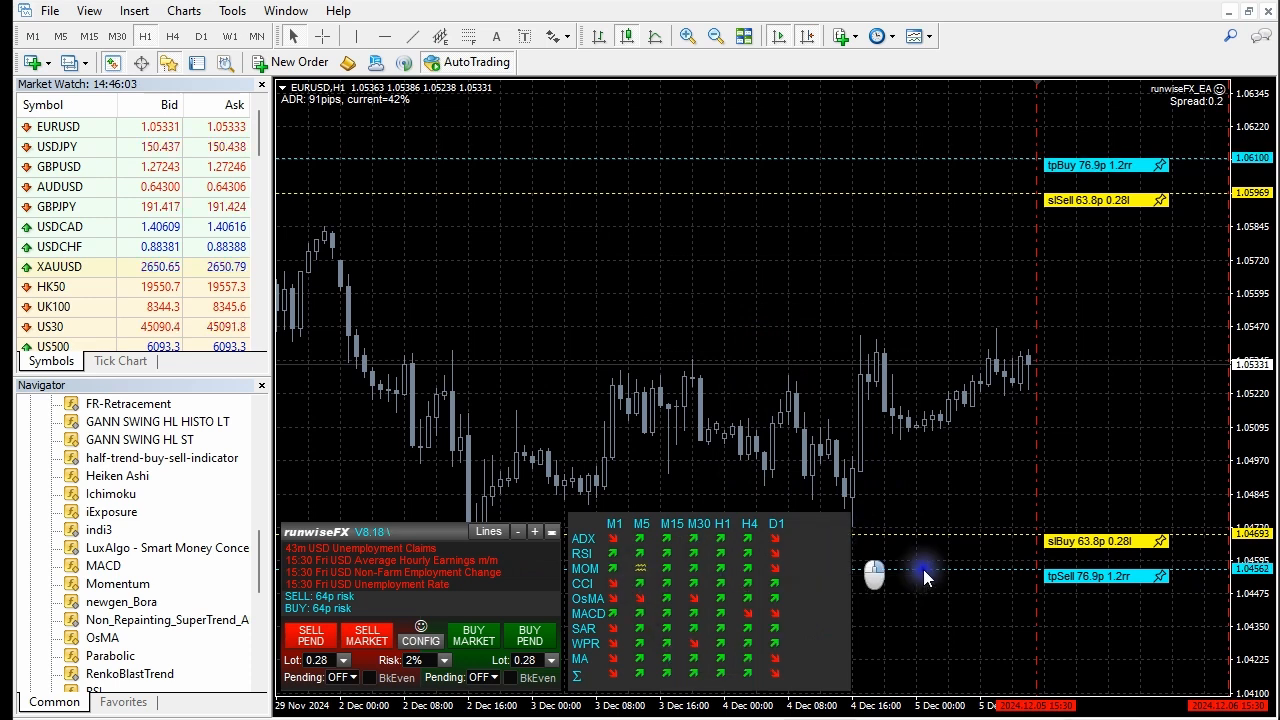
# - In the browser, open the rule details of the indicator matrix (code d), enlarge its code box and examine the rule code
pyautogui.click(1192, 700)
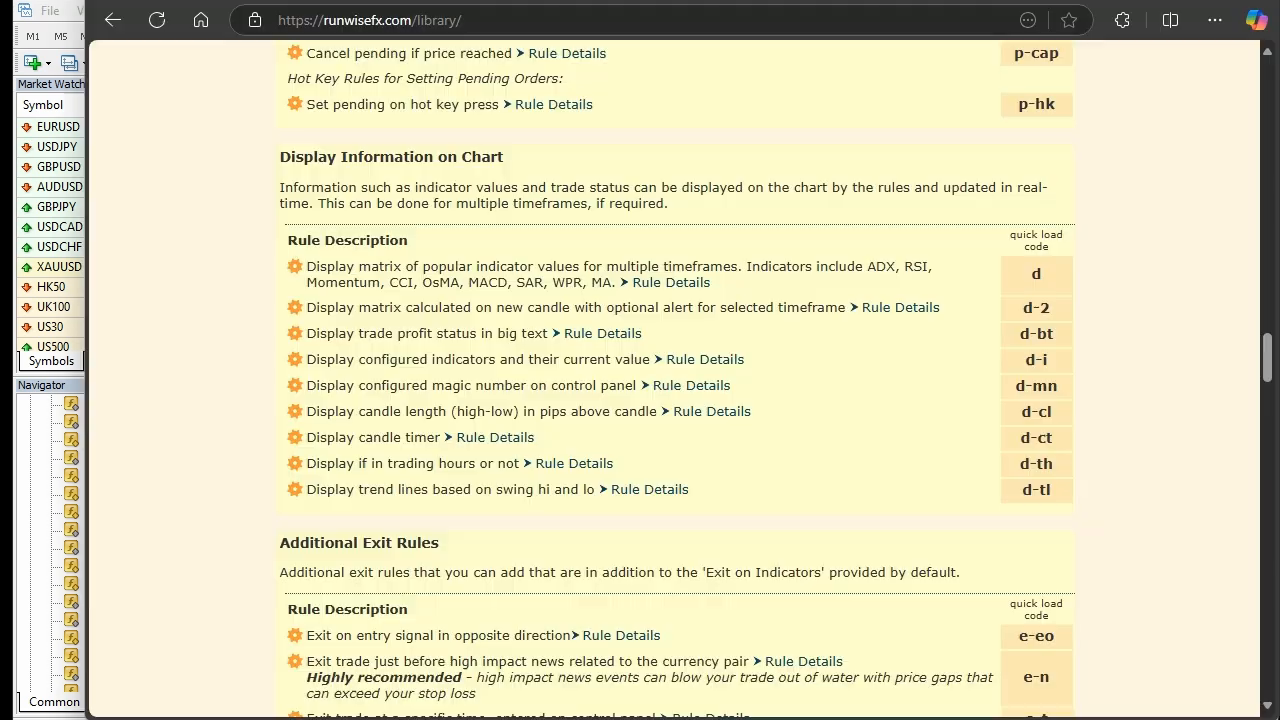
pyautogui.click(672, 283)
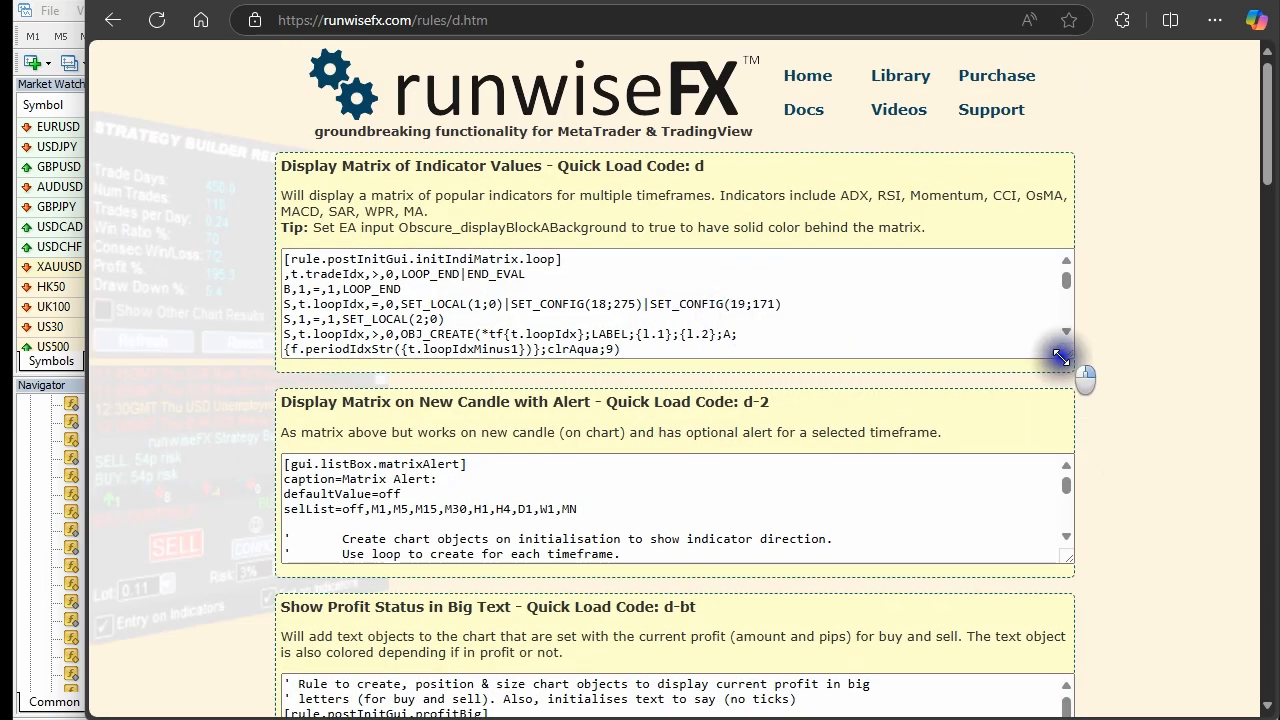
pyautogui.moveTo(1068, 355); pyautogui.dragTo(1082, 667)
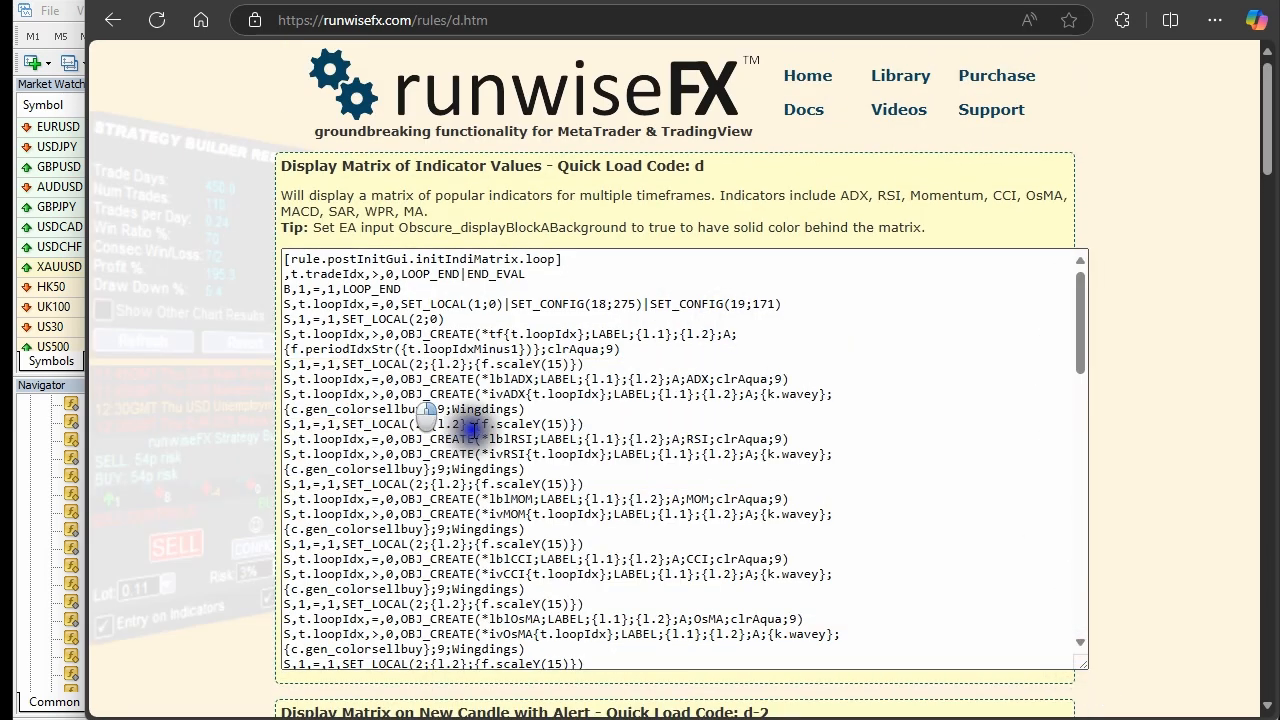
pyautogui.moveTo(1084, 316); pyautogui.dragTo(1044, 402)
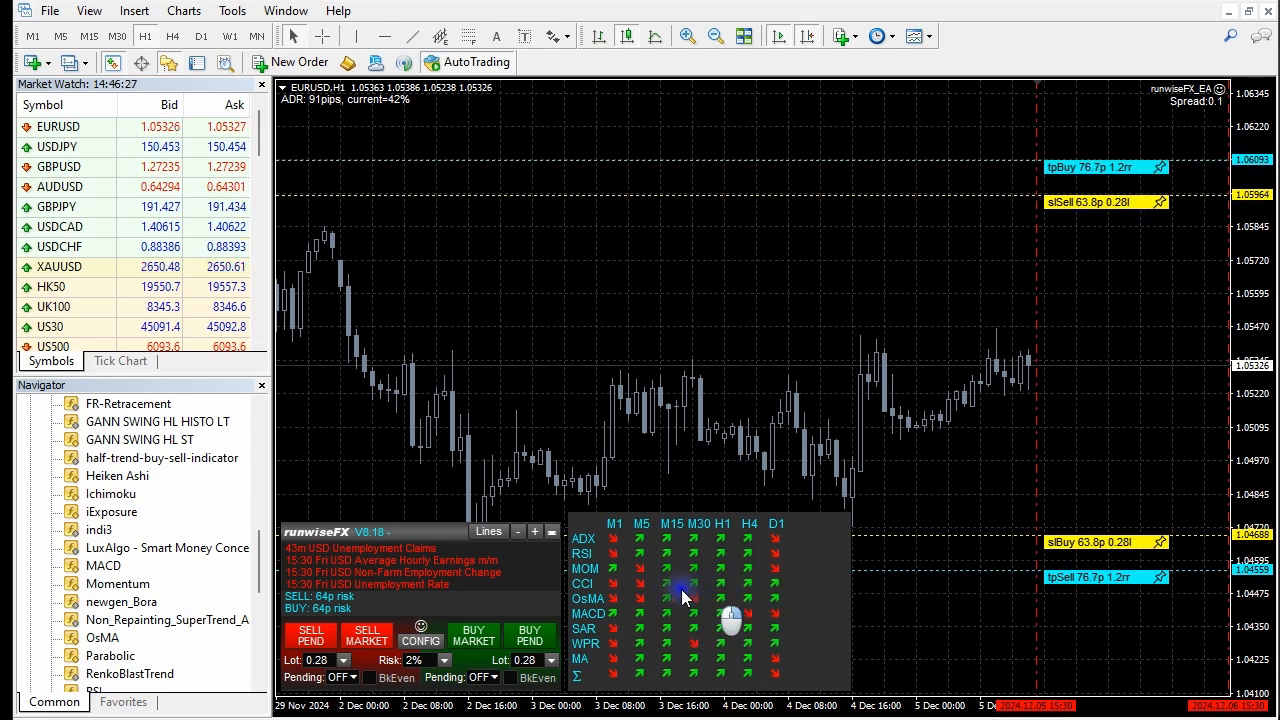
# - In MetaTrader, remove the downloaded configuration with code d using the EA's configuration tools
pyautogui.click(421, 642)
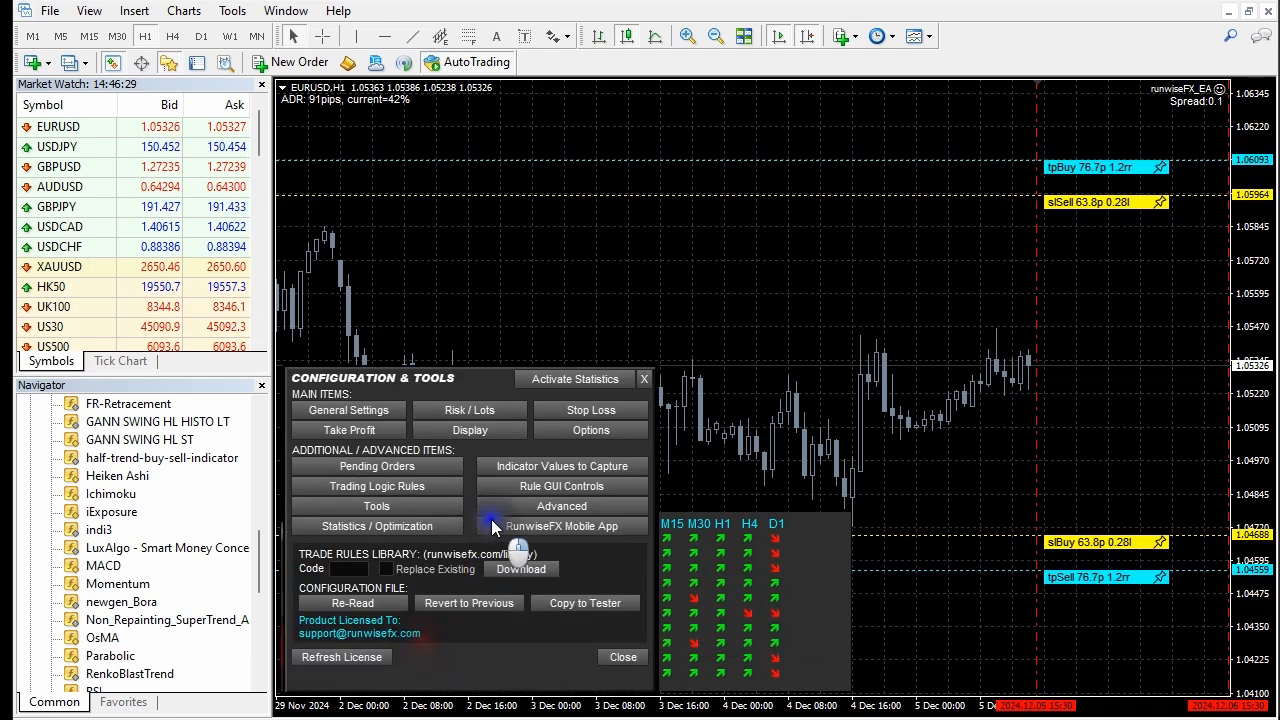
pyautogui.click(378, 513)
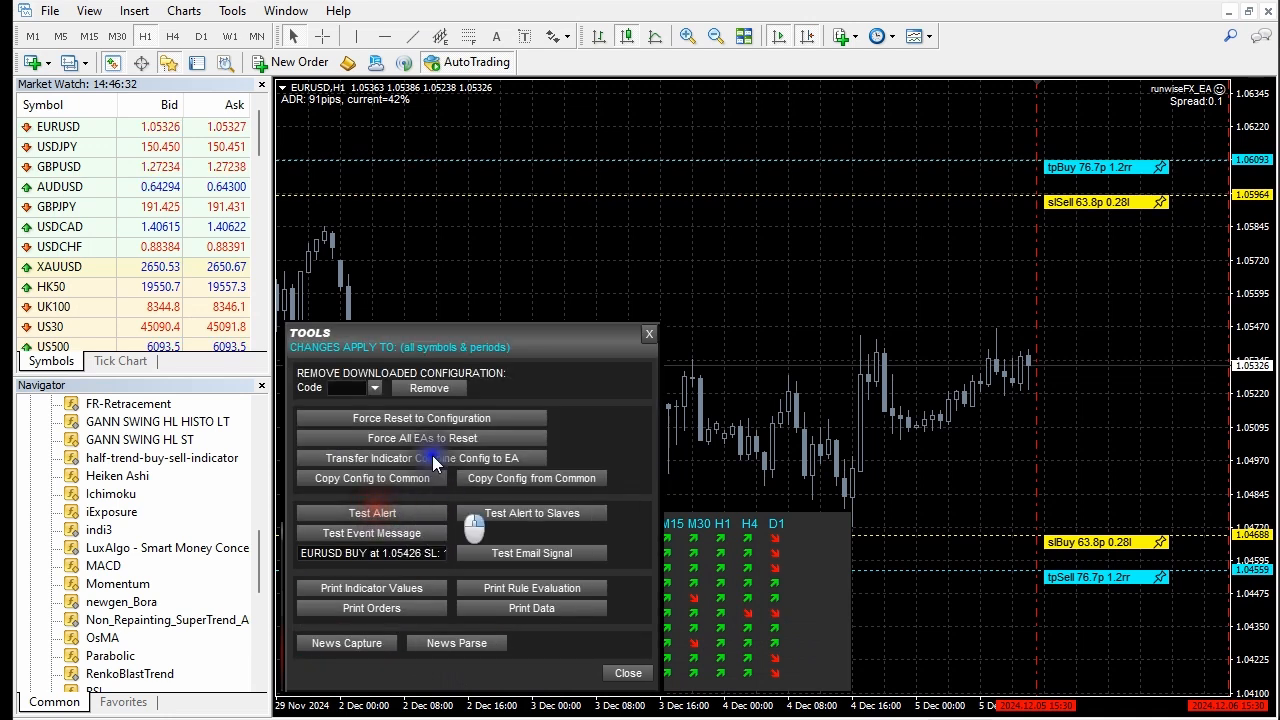
pyautogui.click(360, 388)
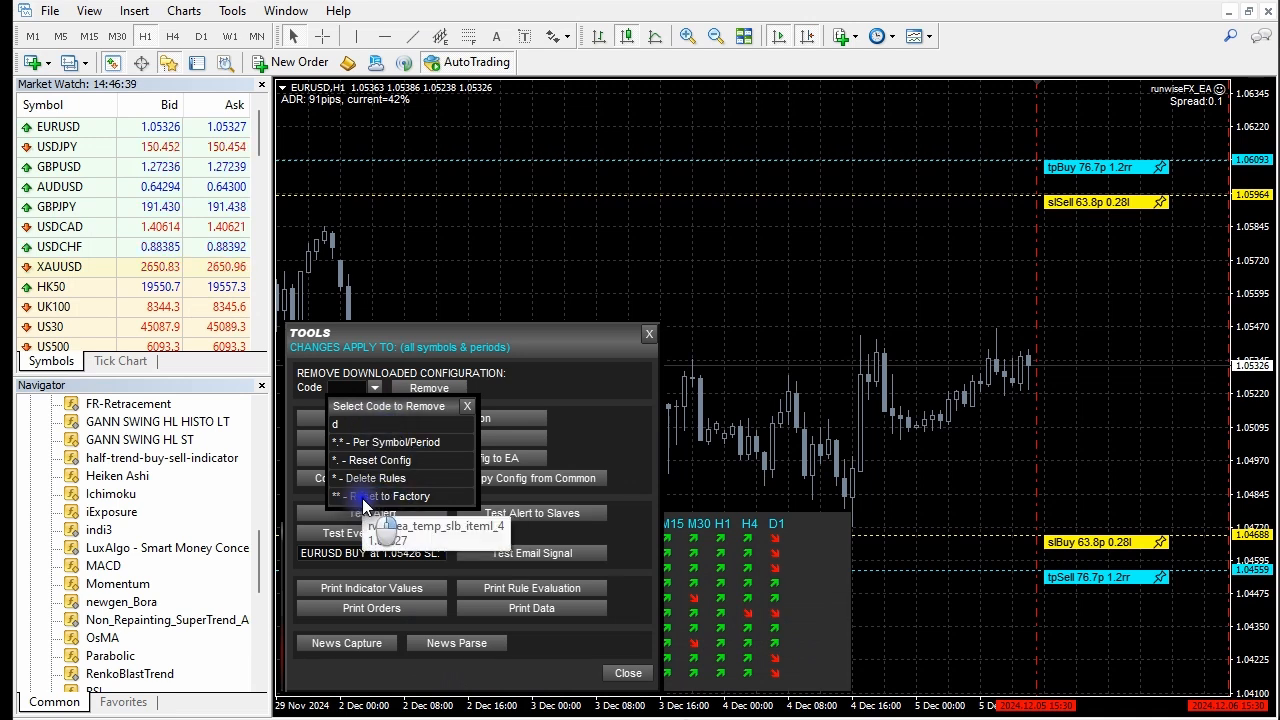
pyautogui.click(353, 428)
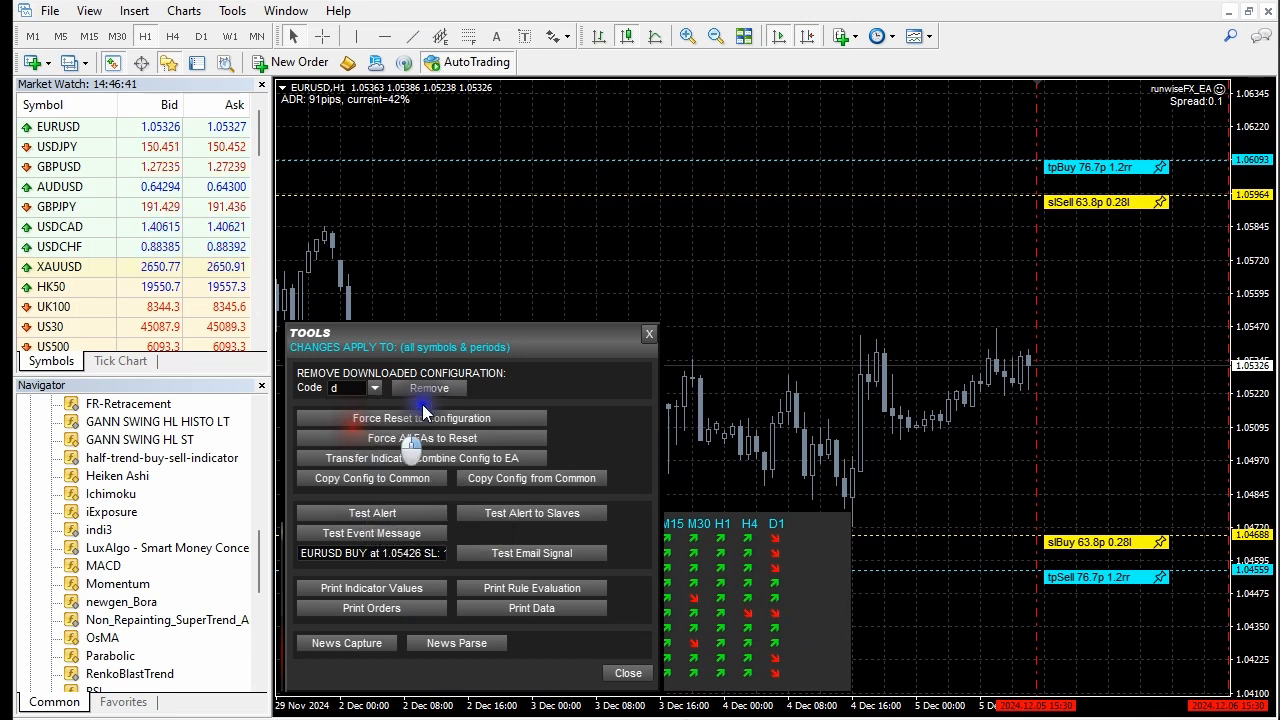
pyautogui.click(429, 388)
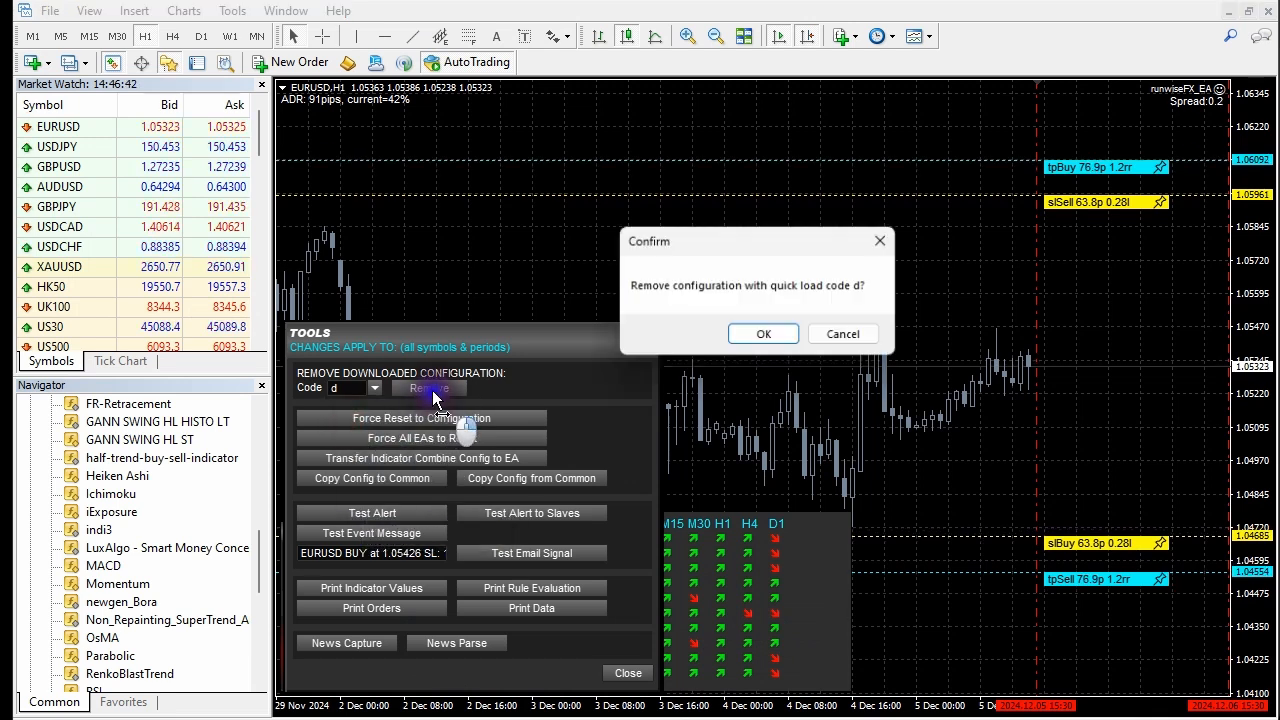
pyautogui.click(752, 335)
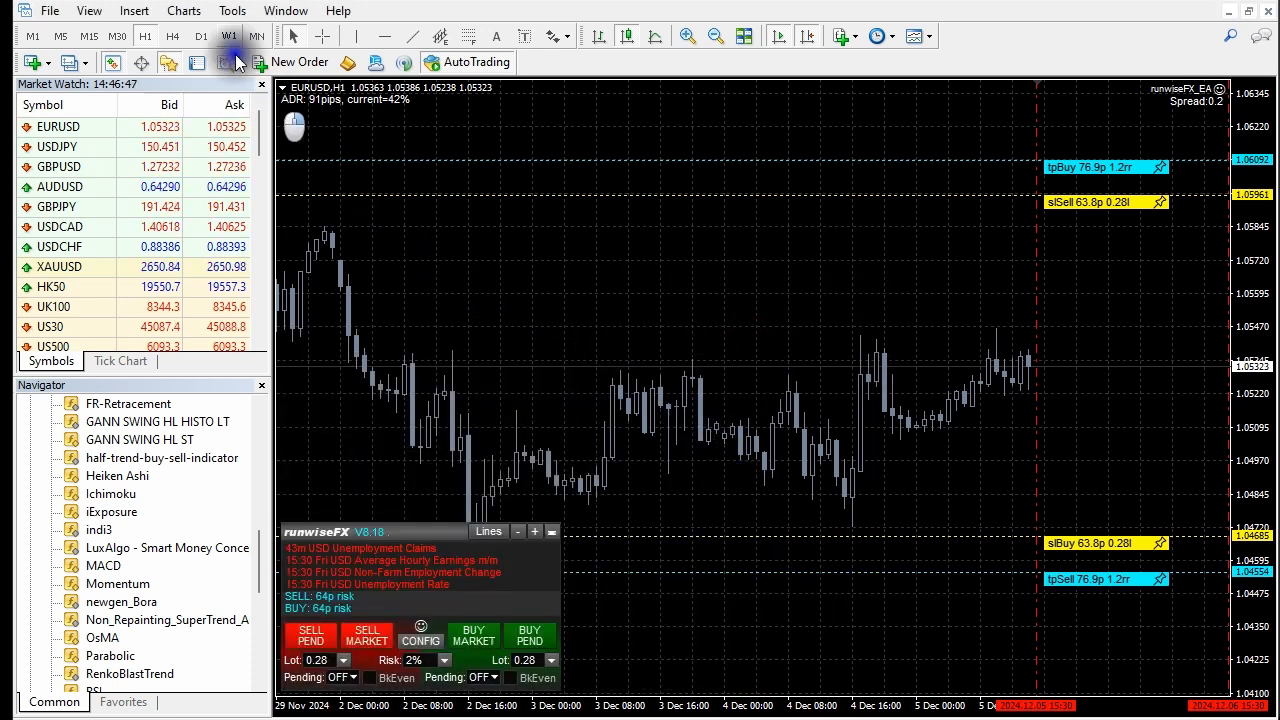
# - Examine the Expert Advisors options, including the allowed WebRequest URLs, and leave them without saving
pyautogui.click(234, 11)
pyautogui.click(268, 144)
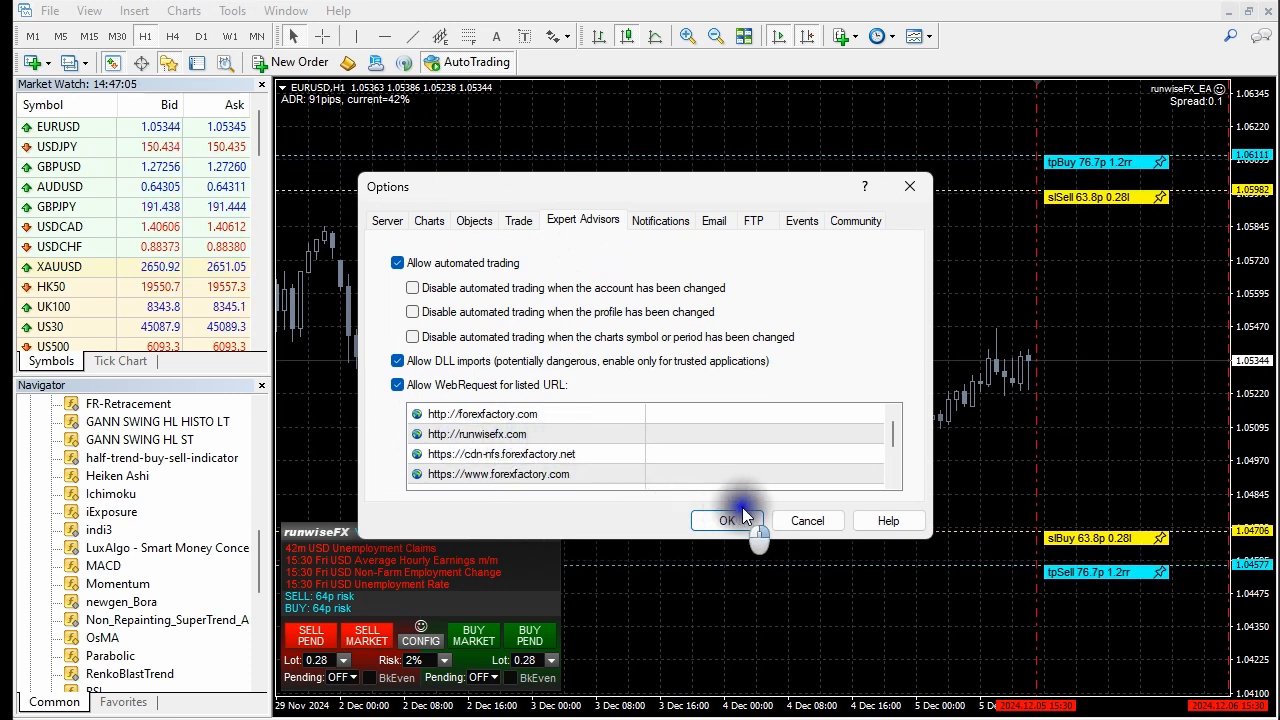
pyautogui.click(806, 522)
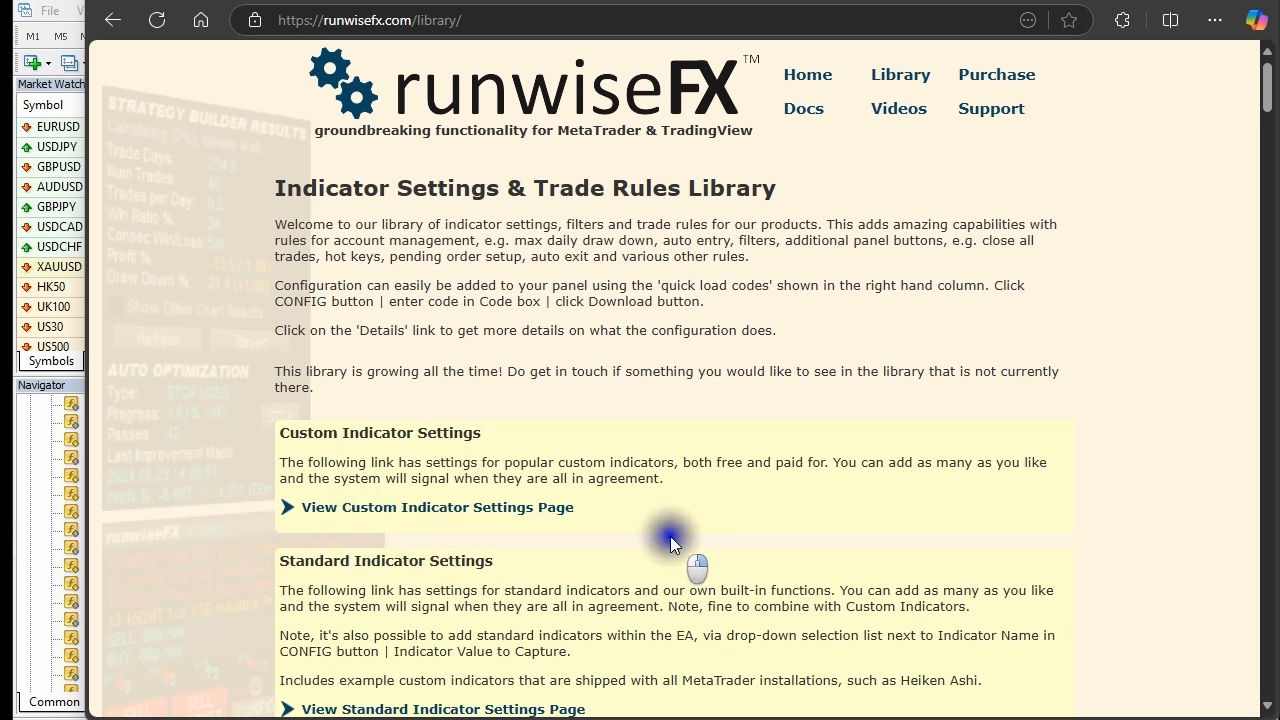
# - In the browser, open the library's Custom Indicator Settings page and look up the quick load code for Non Repainting Super Trend Alerts
pyautogui.scroll(-2, 670, 536)
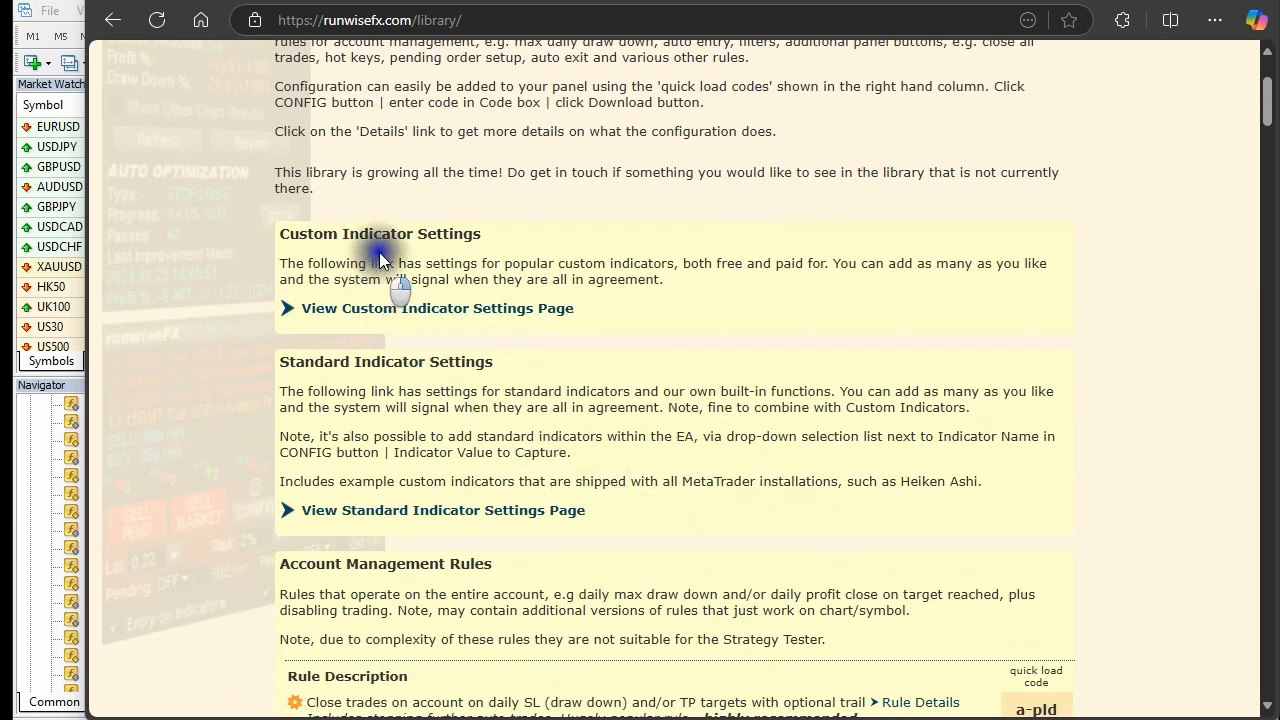
pyautogui.click(480, 312)
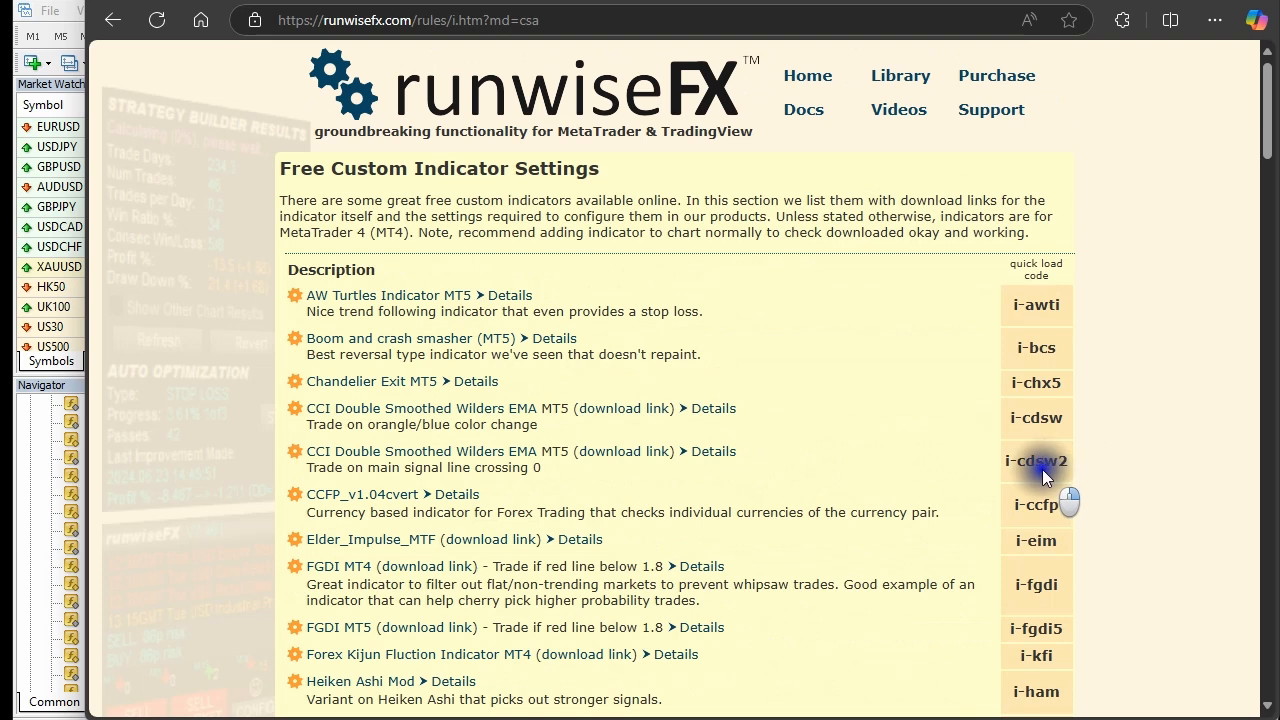
pyautogui.scroll(-2, 959, 482)
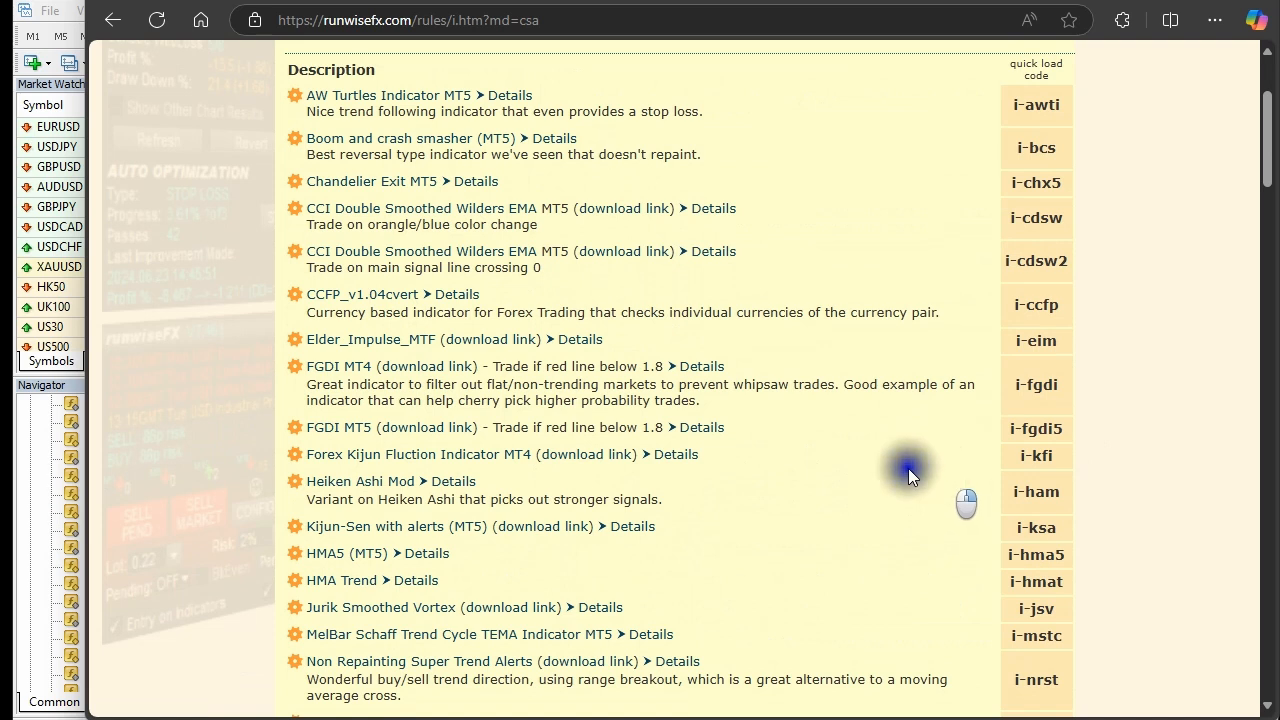
pyautogui.scroll(-1, 817, 469)
pyautogui.scroll(-1, 817, 469)
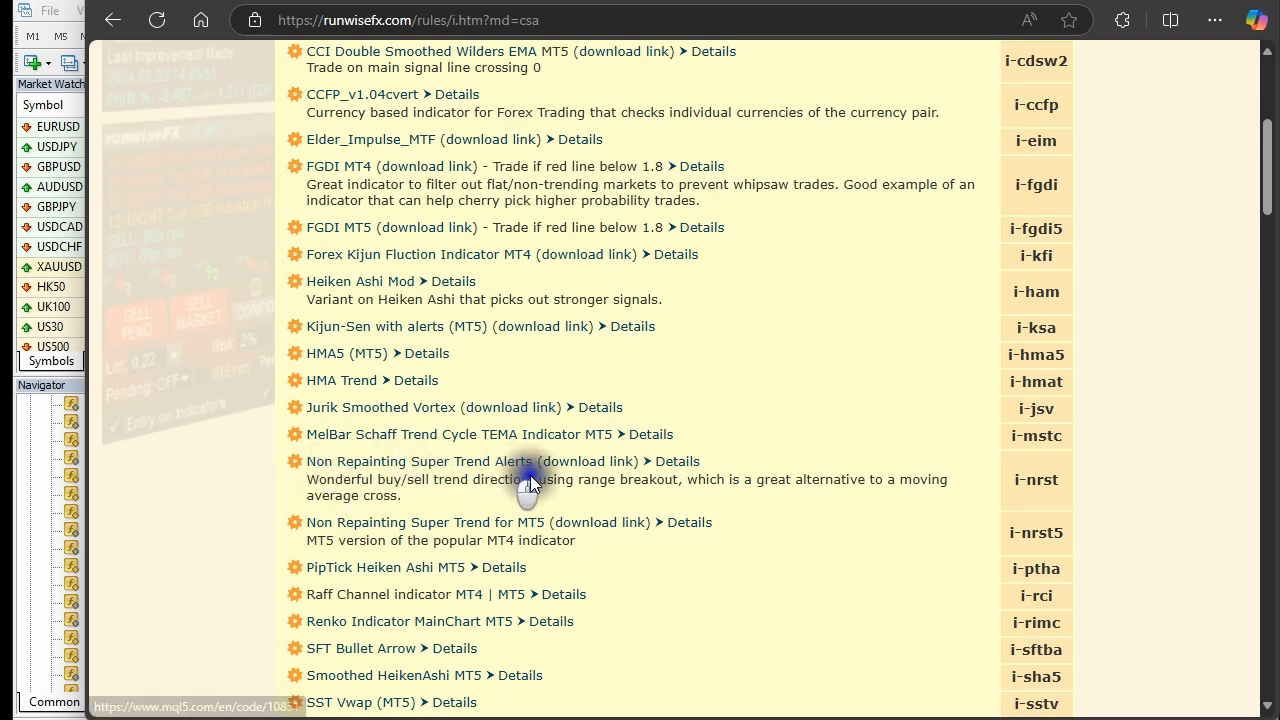
pyautogui.scroll(4, 540, 505)
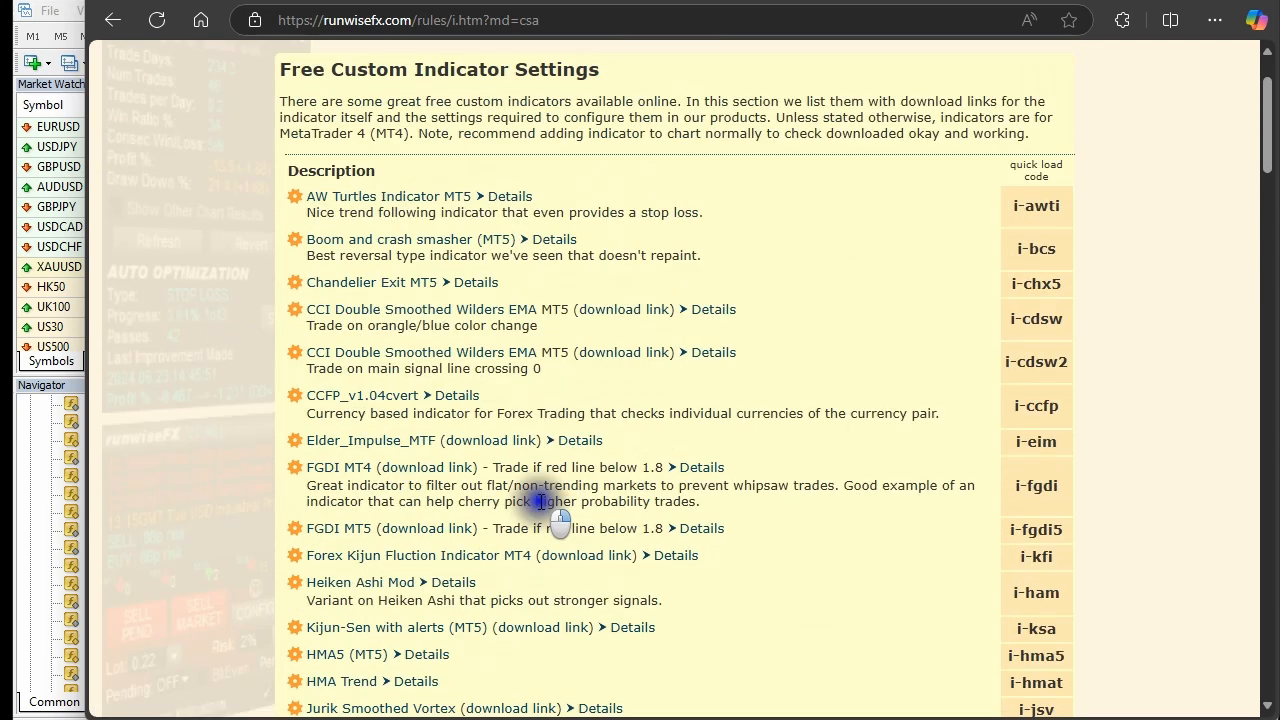
pyautogui.scroll(-6, 588, 413)
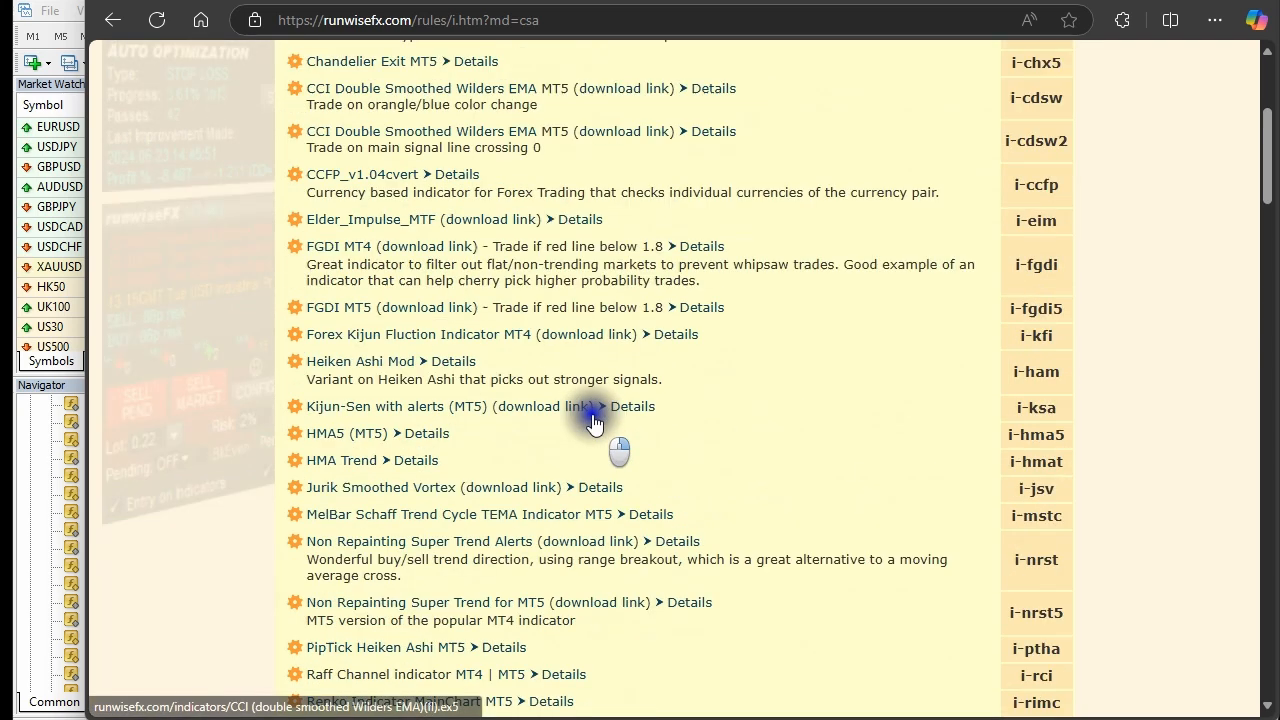
pyautogui.scroll(-4, 588, 413)
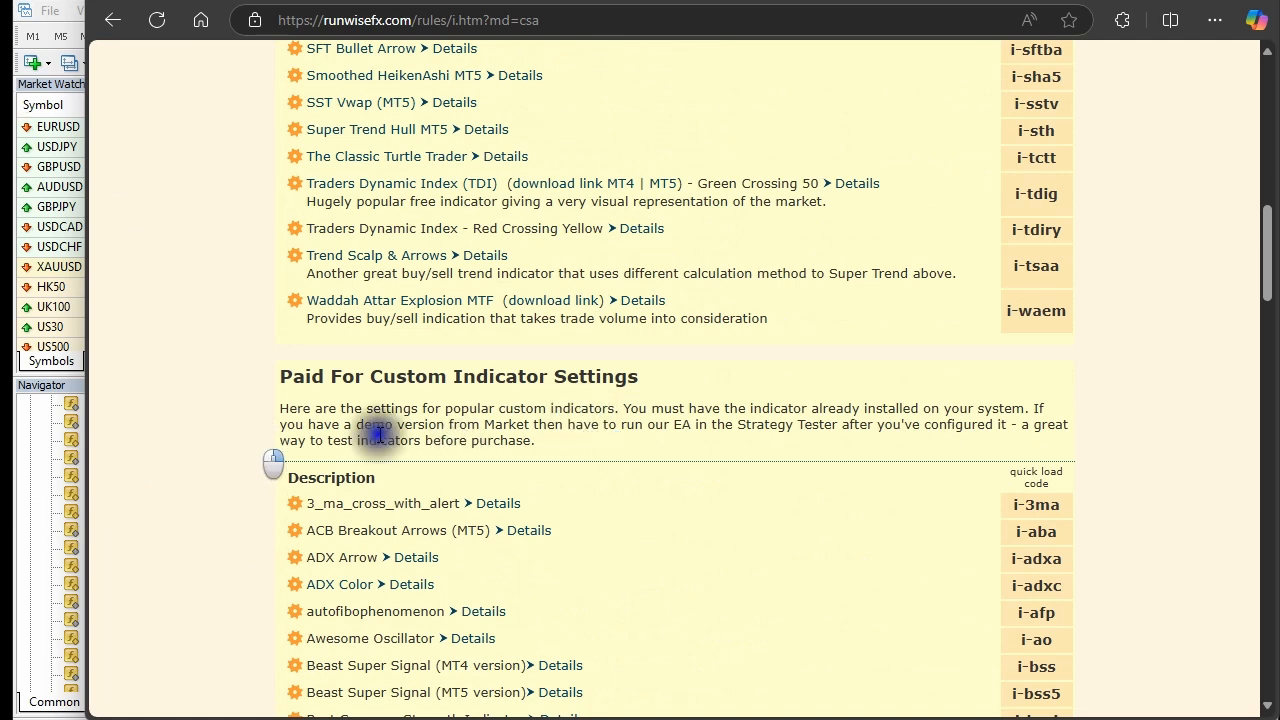
pyautogui.scroll(5, 485, 448)
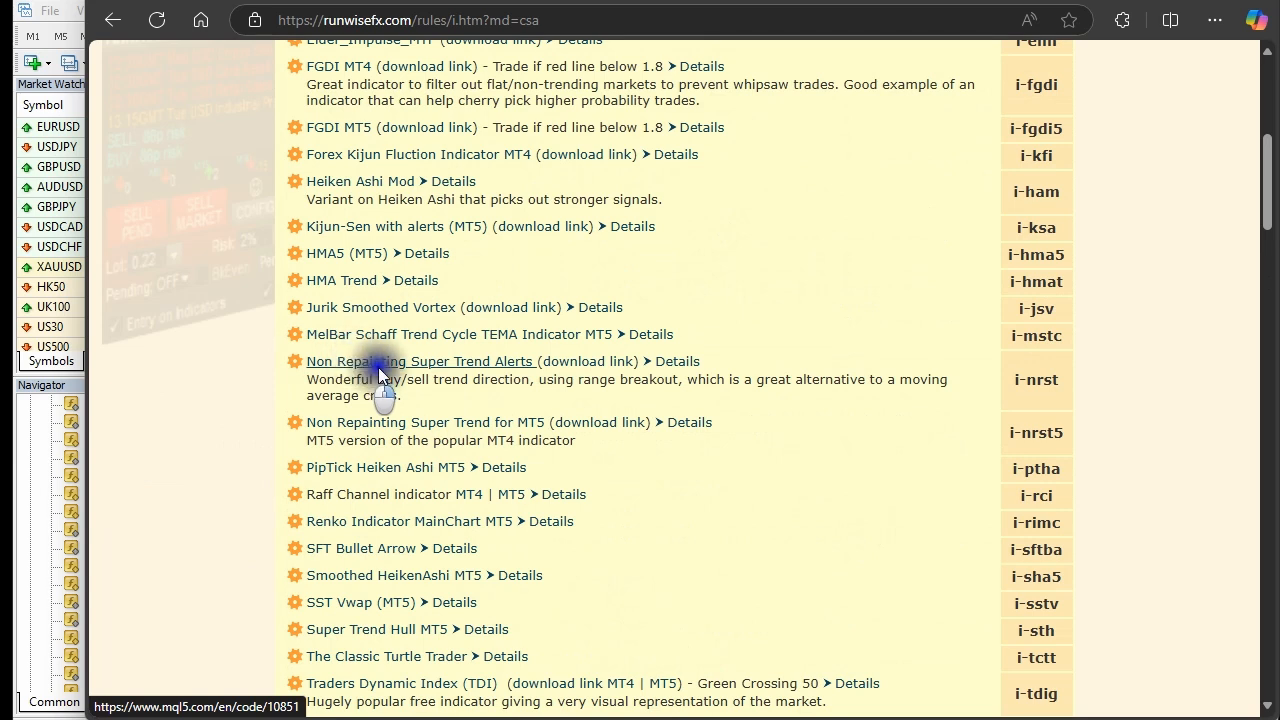
pyautogui.moveTo(1074, 389); pyautogui.dragTo(1000, 385)
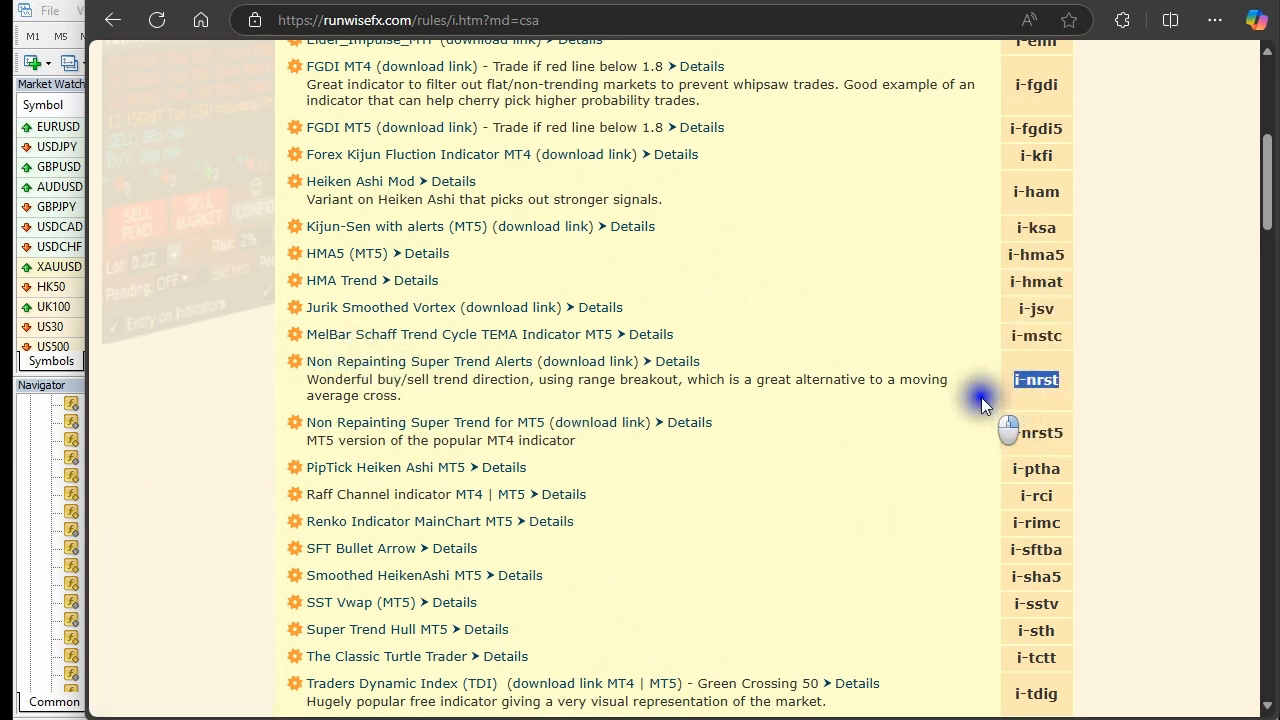
pyautogui.click(578, 398)
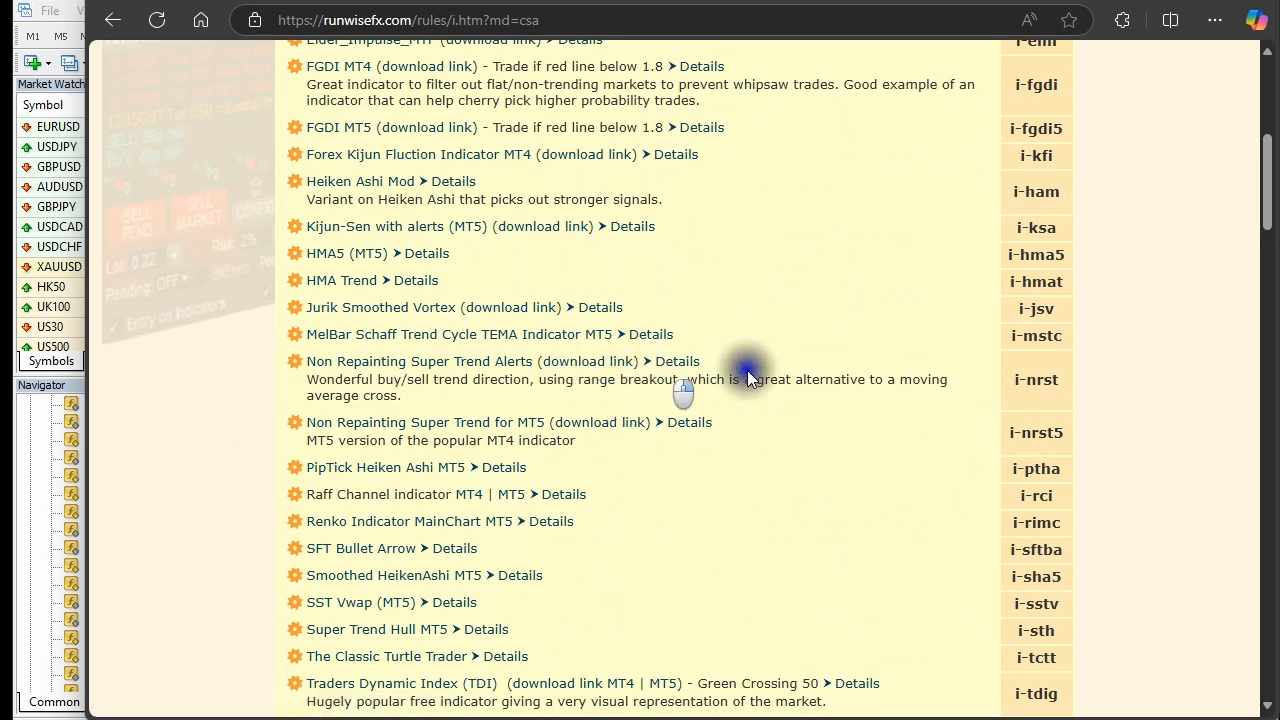
# - Back in MetaTrader, add the Non Repainting SuperTrend custom indicator to the EURUSD H1 chart
pyautogui.click(1166, 1)
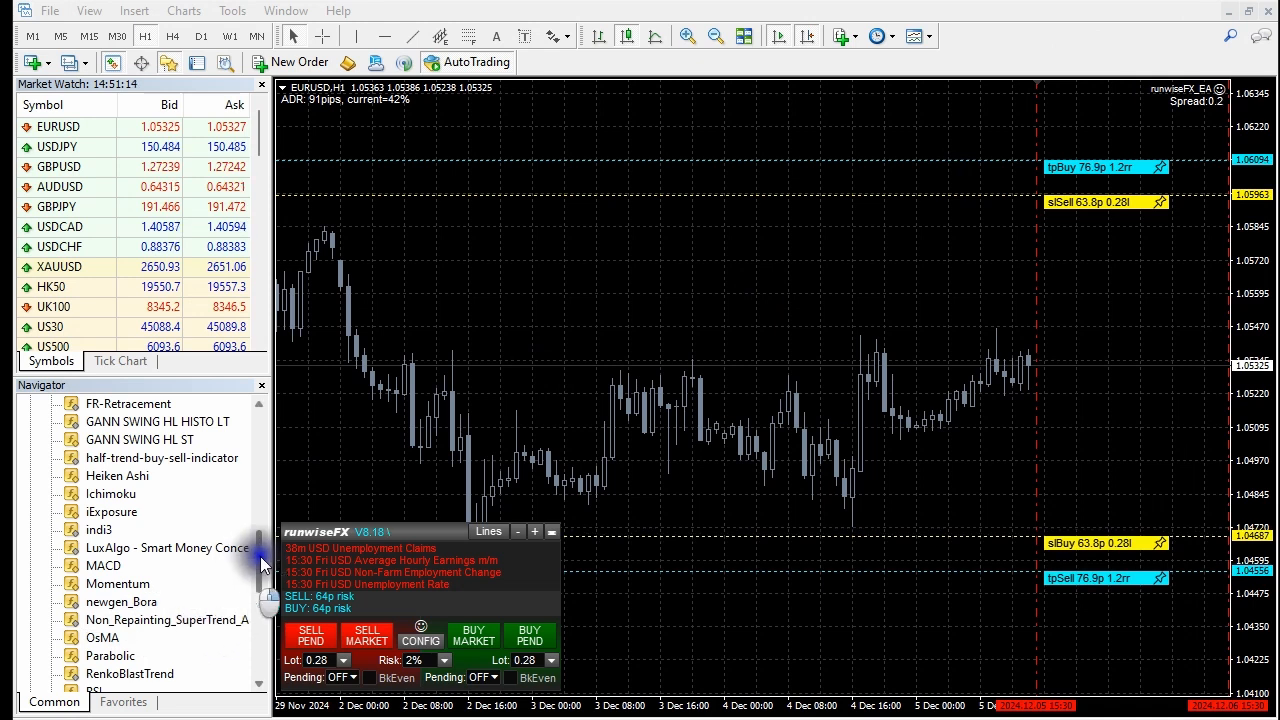
pyautogui.moveTo(262, 566); pyautogui.dragTo(745, 485)
pyautogui.click(855, 356)
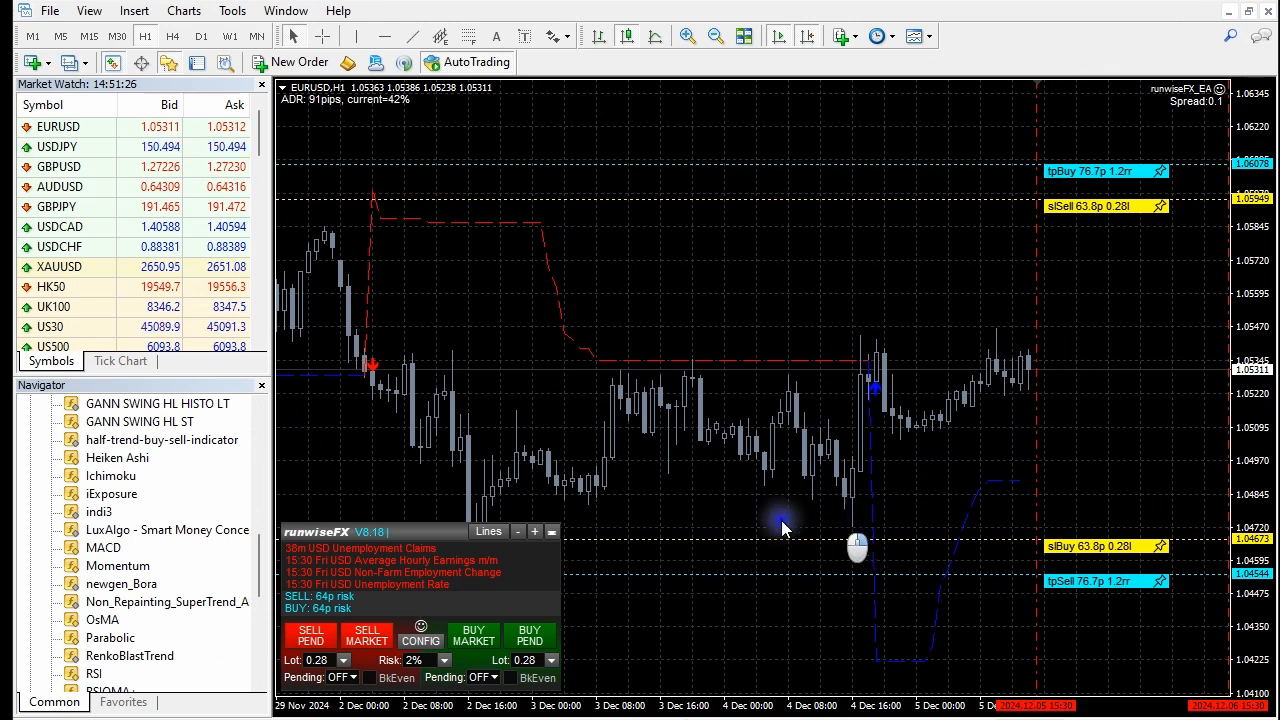
# - Download the trade rules library configuration with quick load code i-nrst into the EA
pyautogui.click(422, 646)
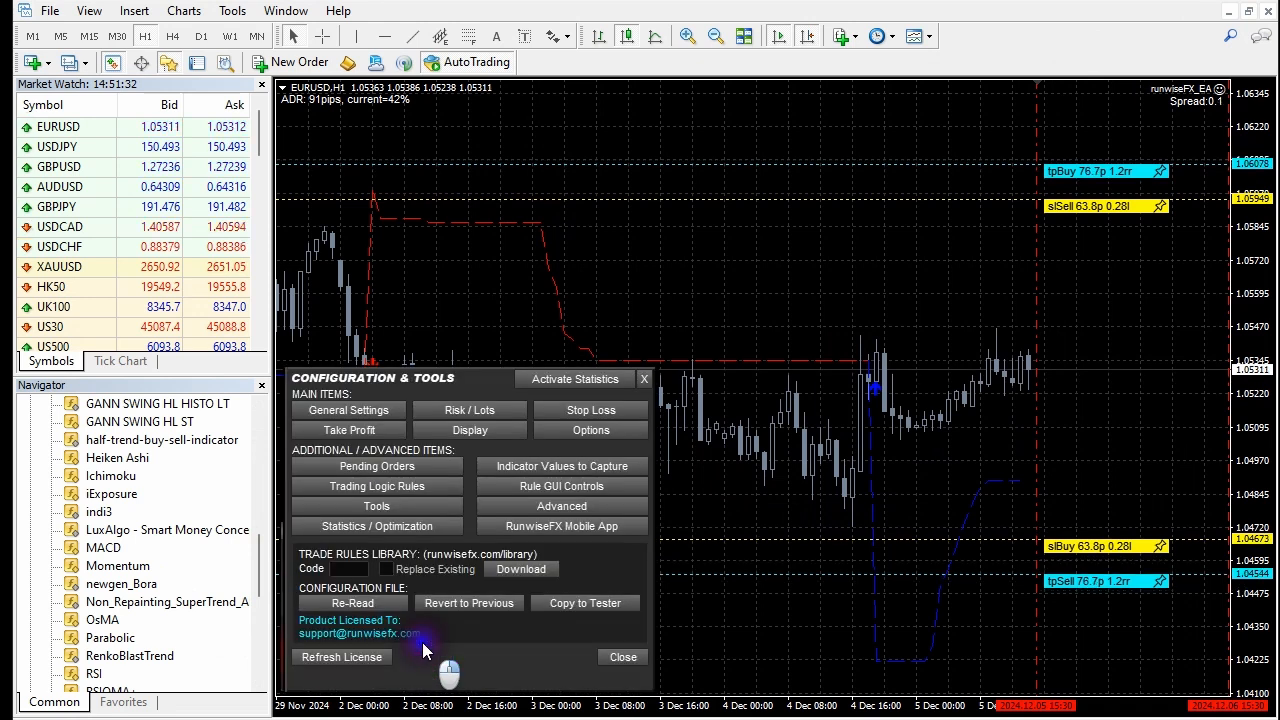
pyautogui.click(350, 569)
pyautogui.write('i-nrst')
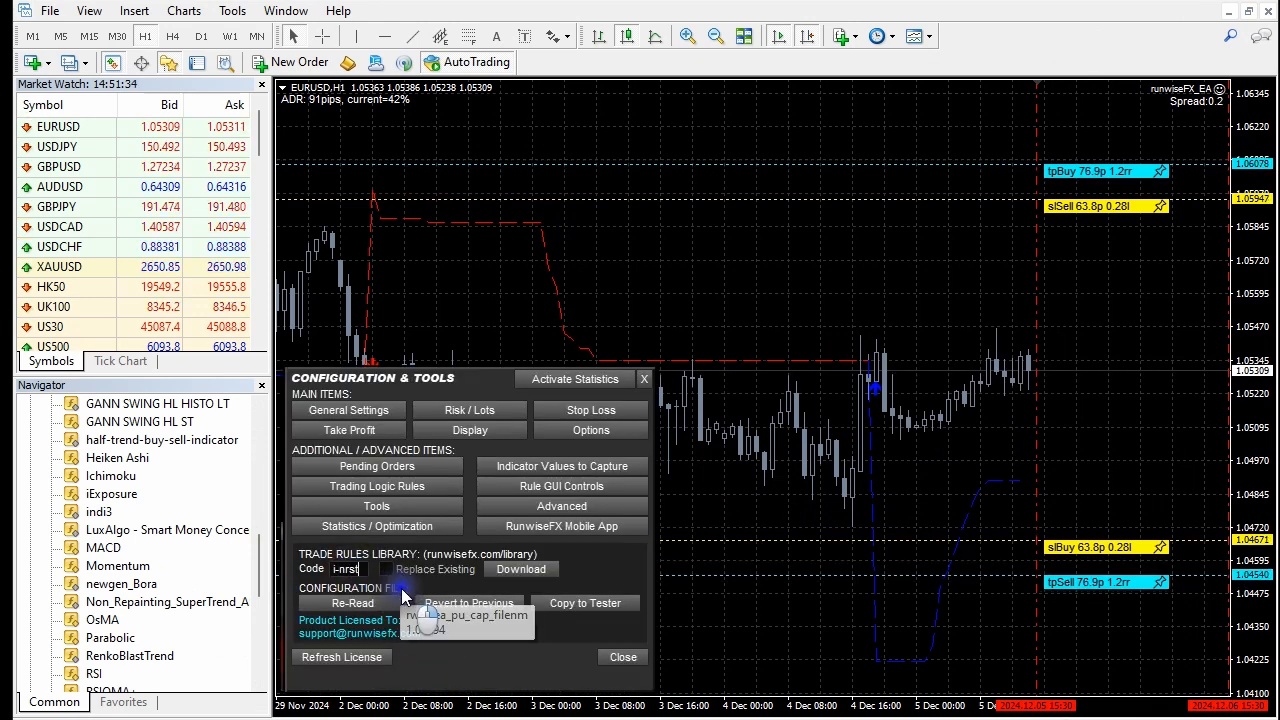
pyautogui.click(533, 576)
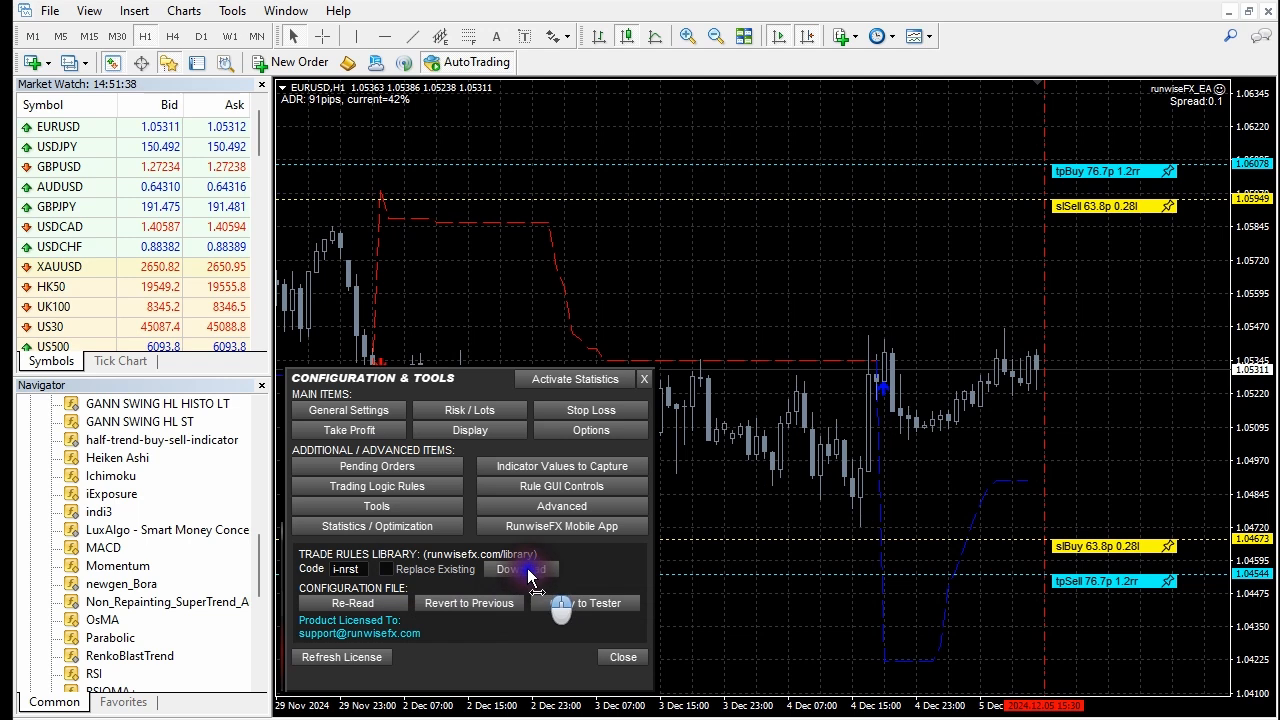
pyautogui.click(777, 336)
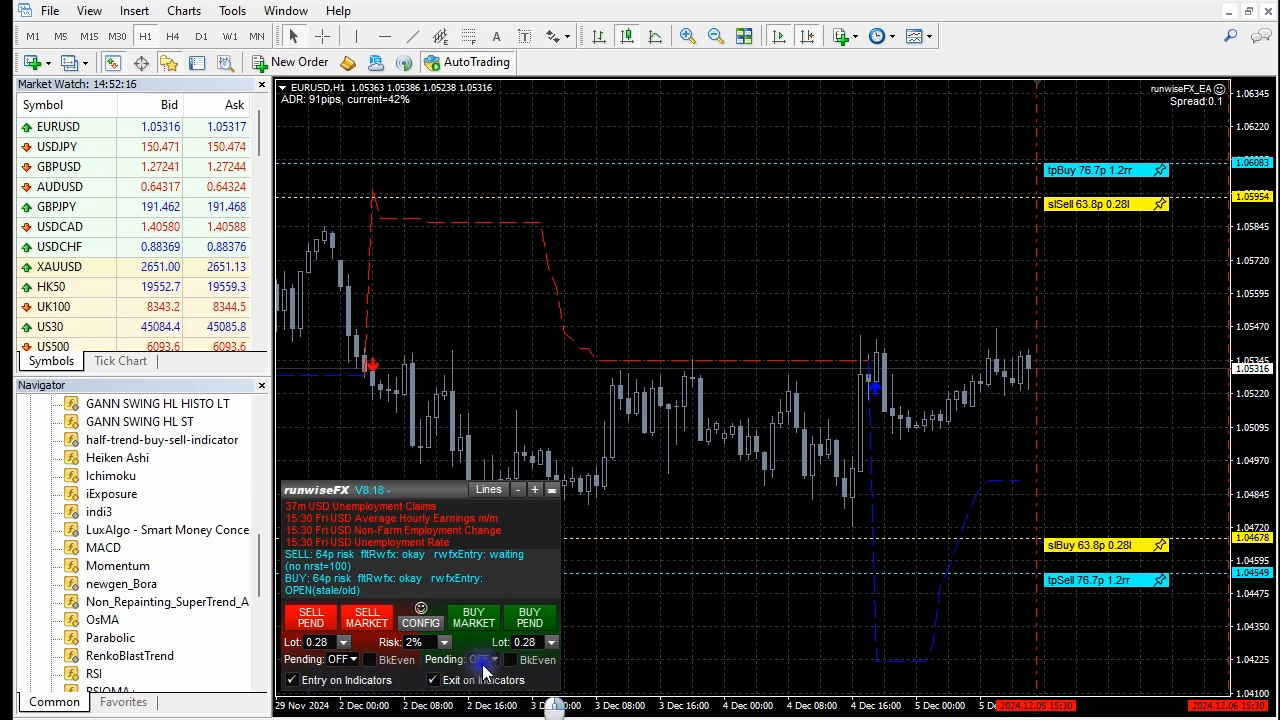
# - Open the indicator values to capture in the EA configuration and examine the settings stored under reference ID nrst
pyautogui.click(420, 623)
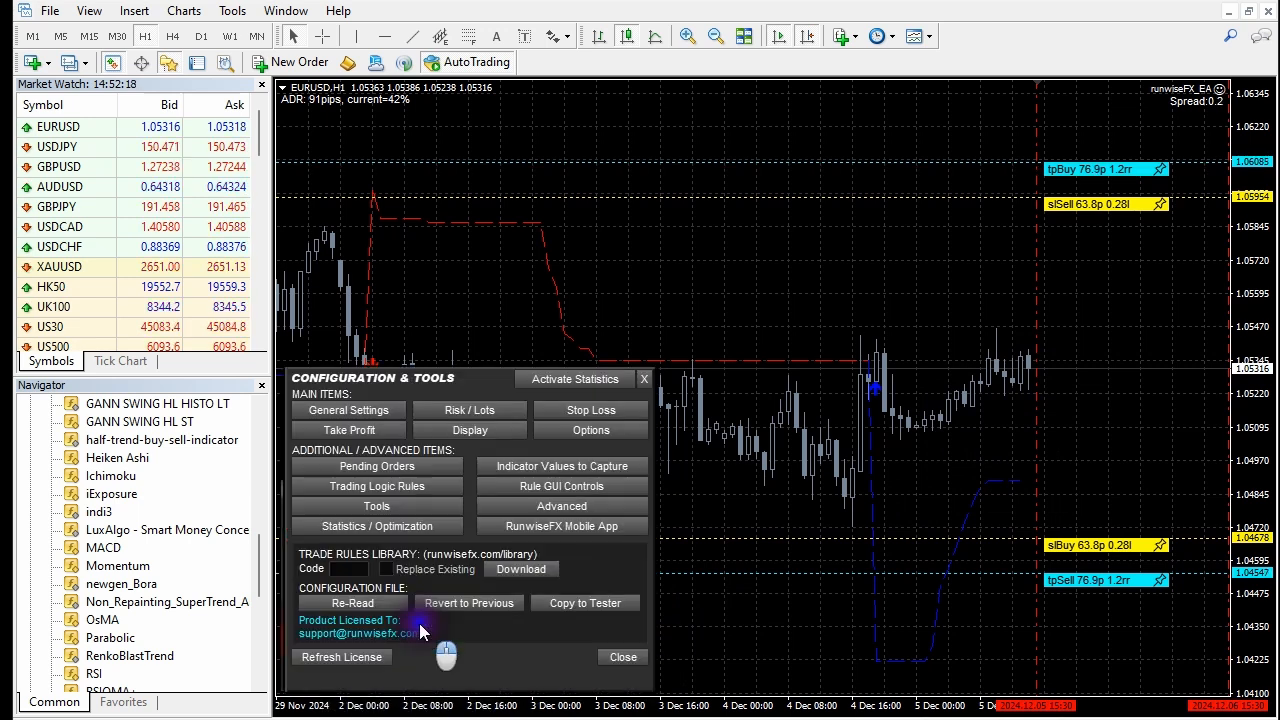
pyautogui.click(553, 470)
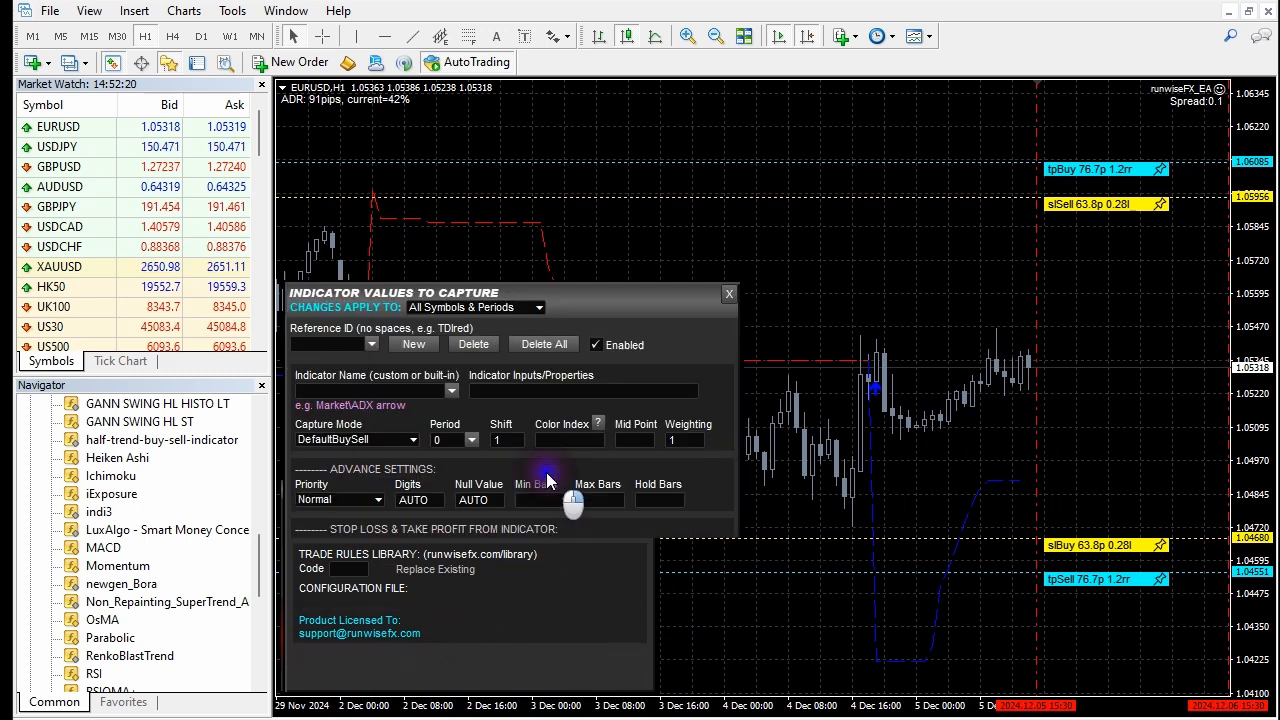
pyautogui.click(372, 347)
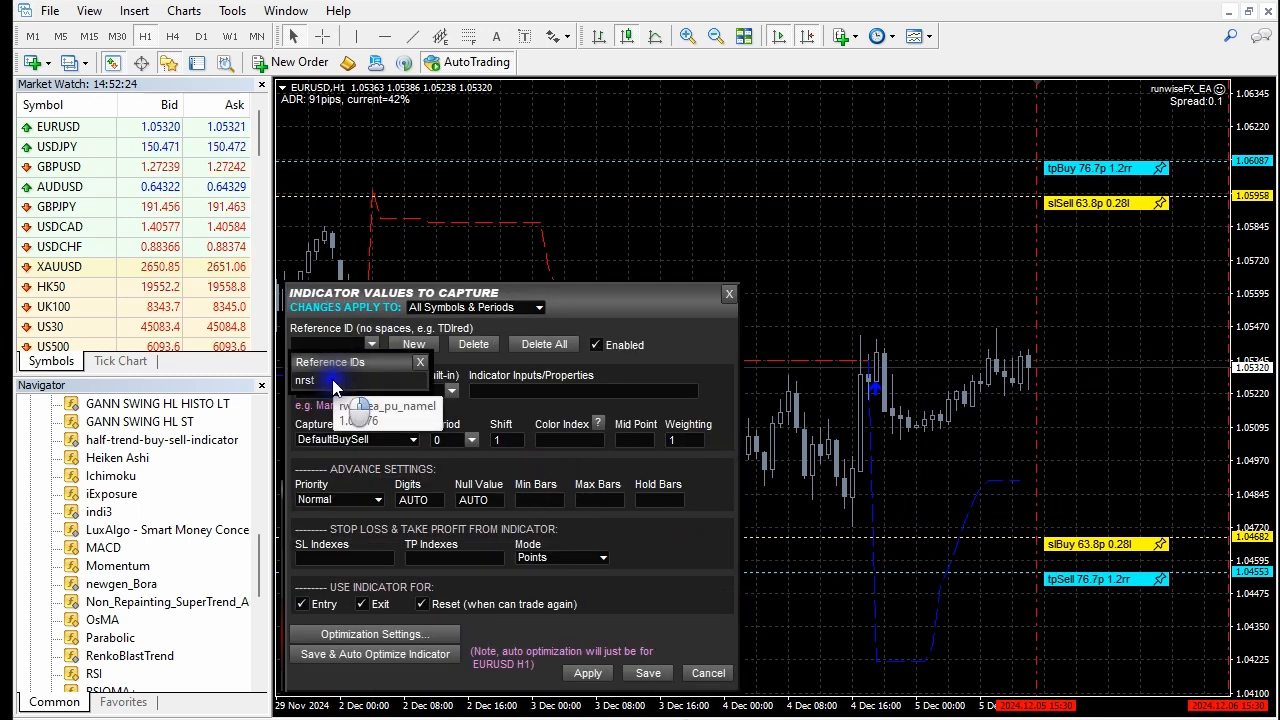
pyautogui.click(330, 382)
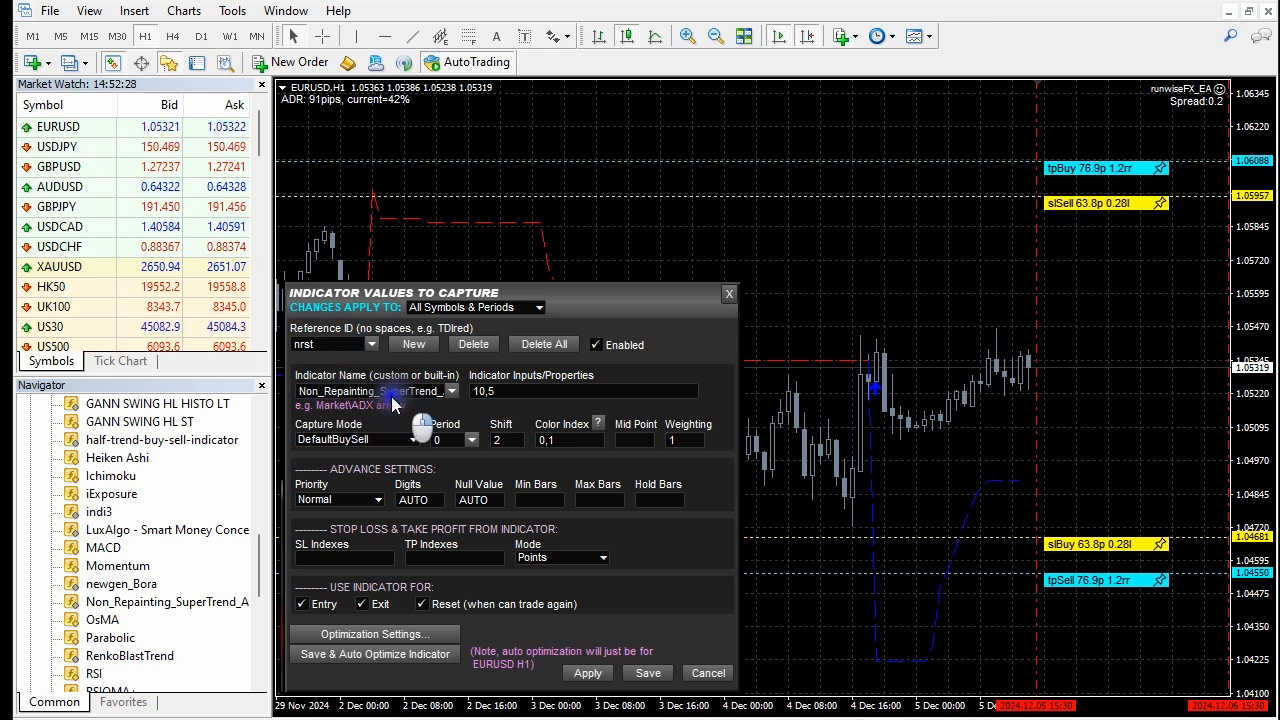
pyautogui.click(559, 442)
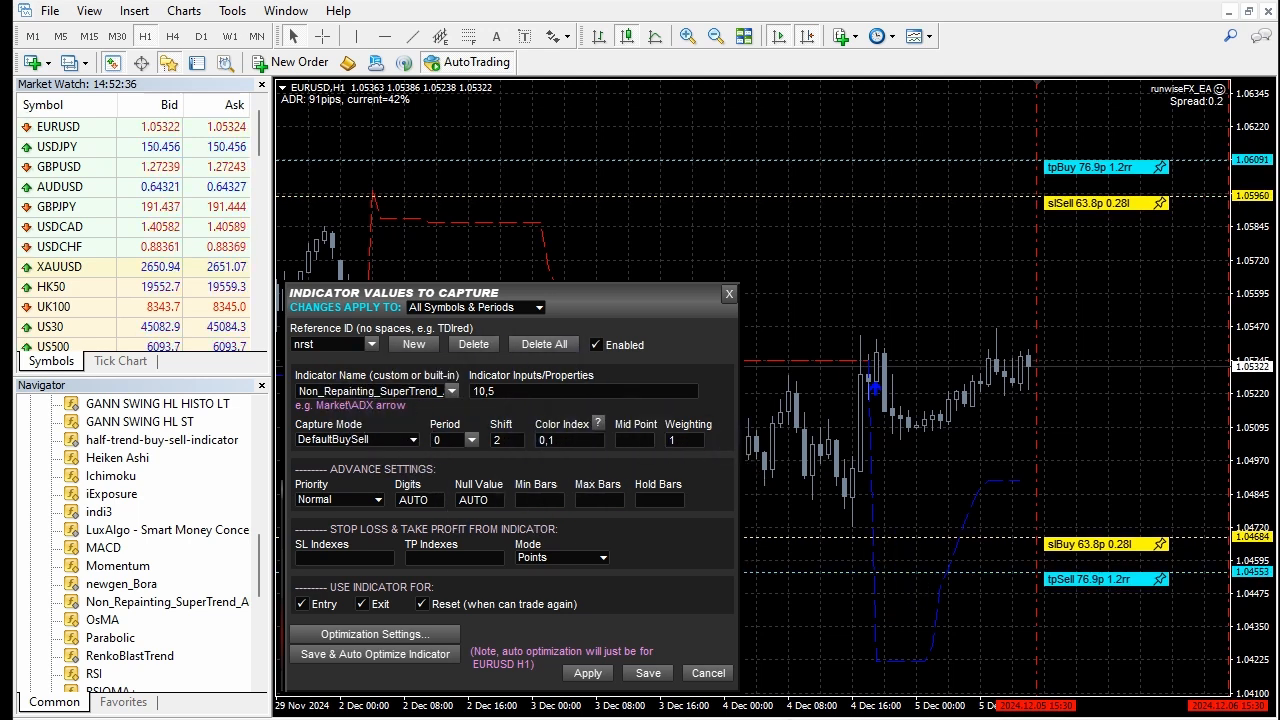
# - In the browser, look up the tutorials on the runwiseFX Videos page and return to the library's Custom Indicator Settings page
pyautogui.click(1180, 718)
pyautogui.scroll(5, 943, 285)
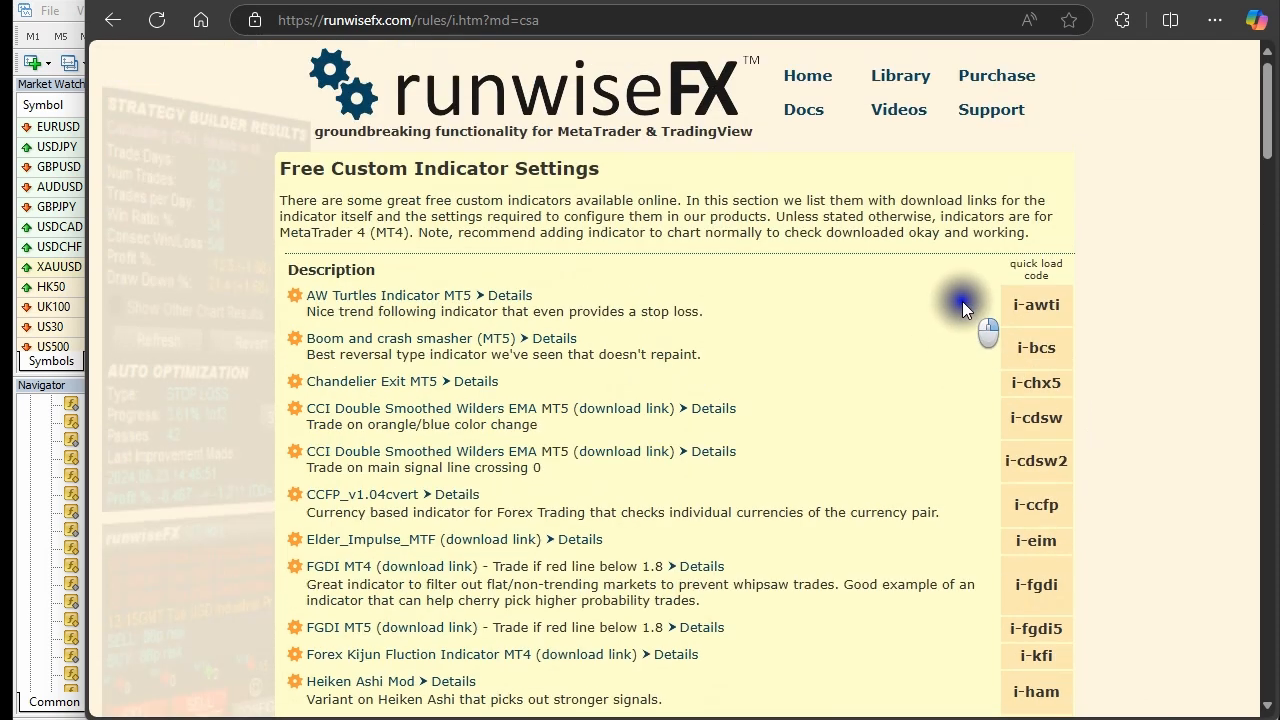
pyautogui.click(899, 108)
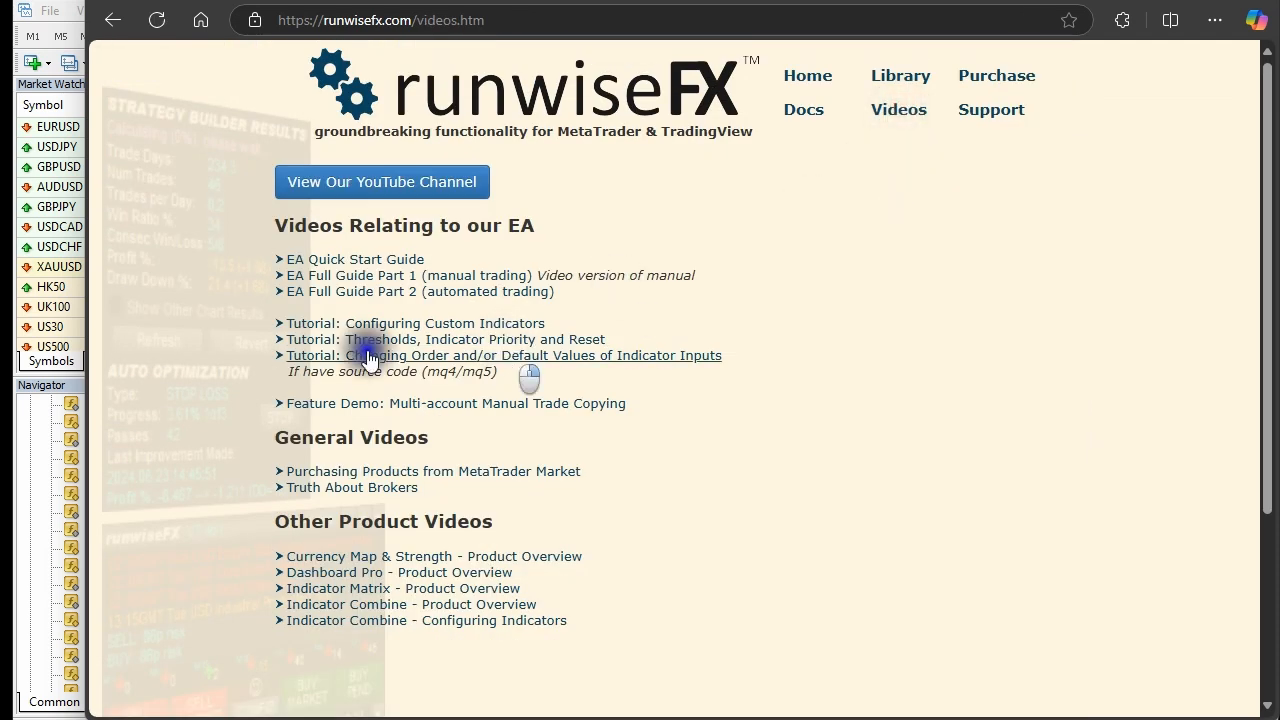
pyautogui.click(902, 78)
pyautogui.click(488, 510)
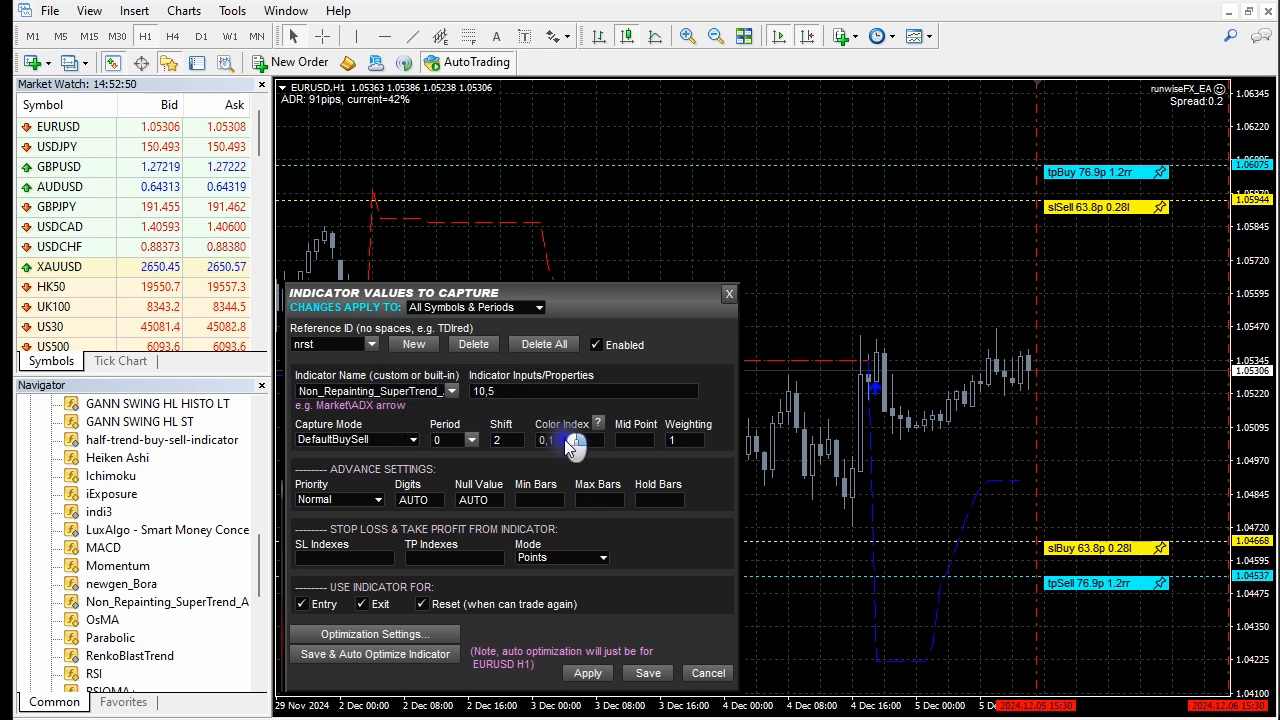
# - Back in MetaTrader, leave the nrst settings unsaved and examine the default auto mode entry options in the General Settings without saving
pyautogui.click(705, 673)
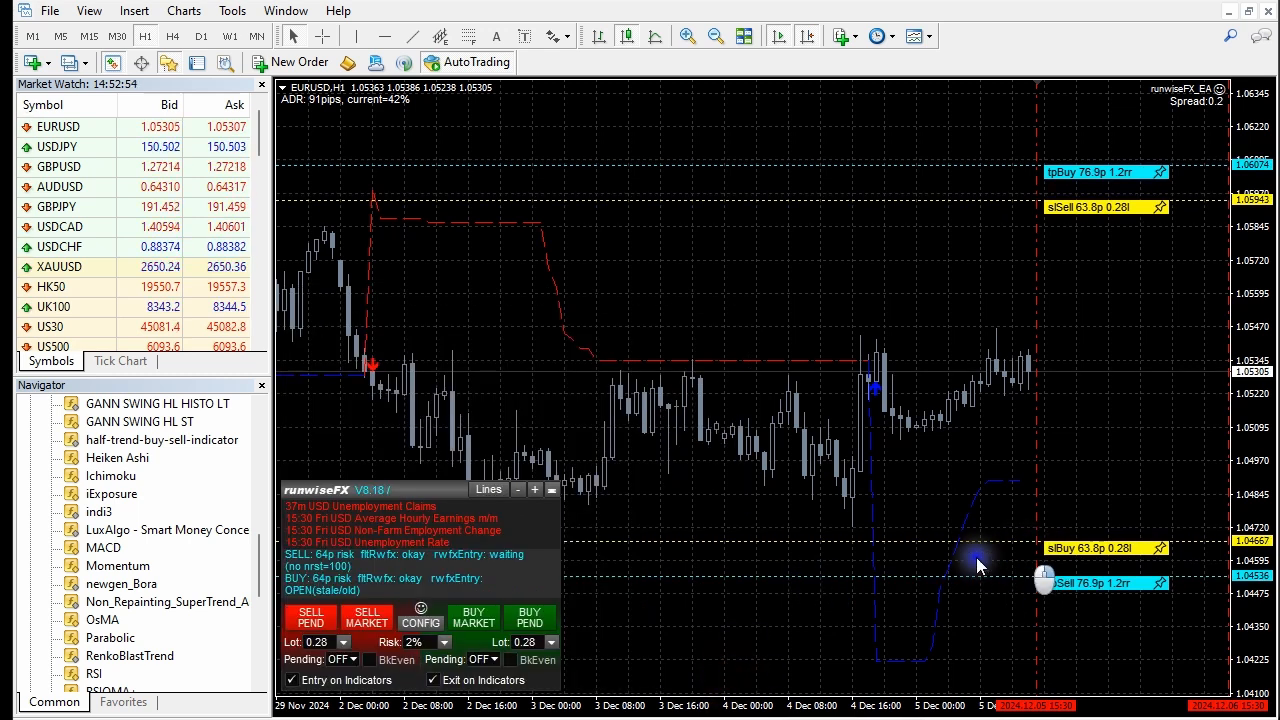
pyautogui.click(424, 622)
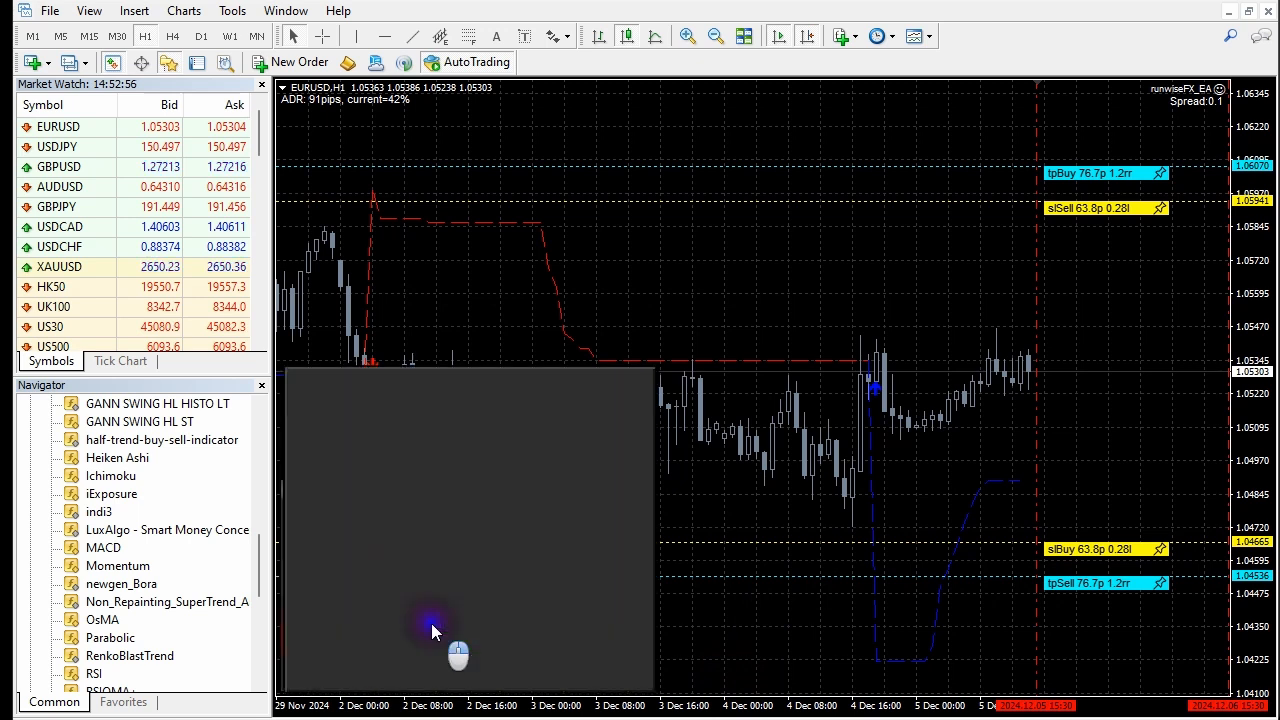
pyautogui.click(360, 414)
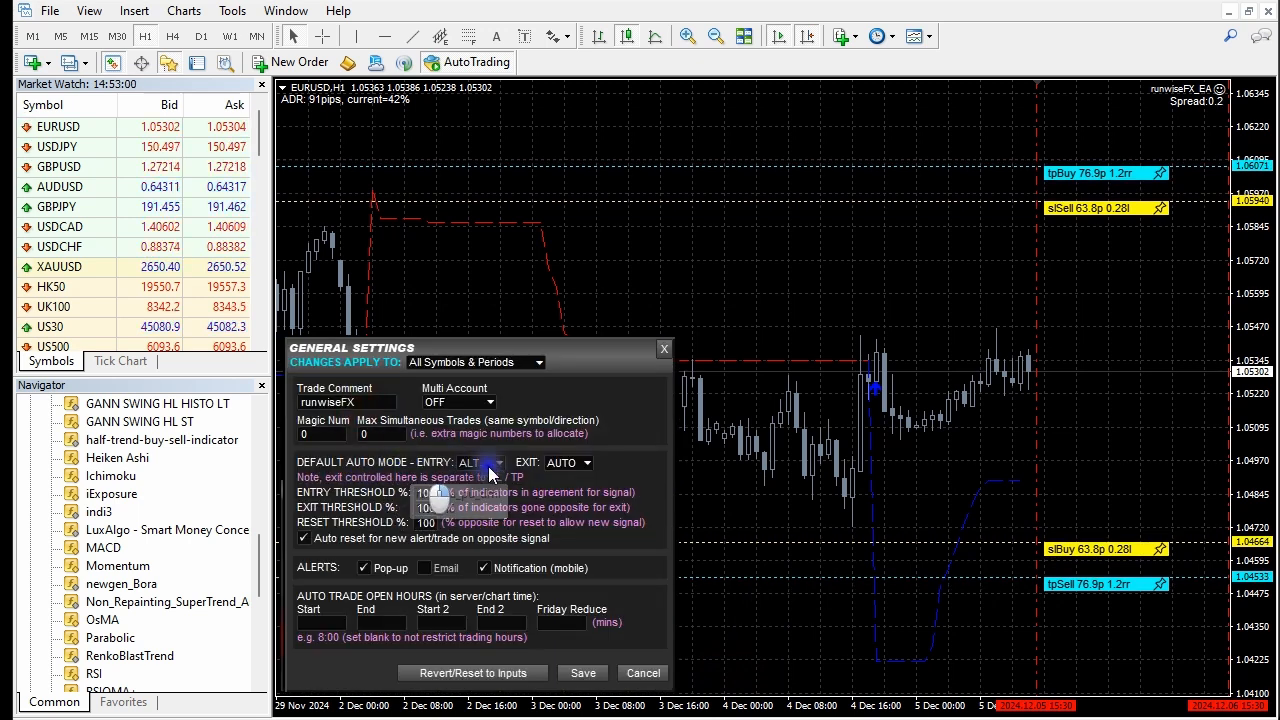
pyautogui.click(482, 467)
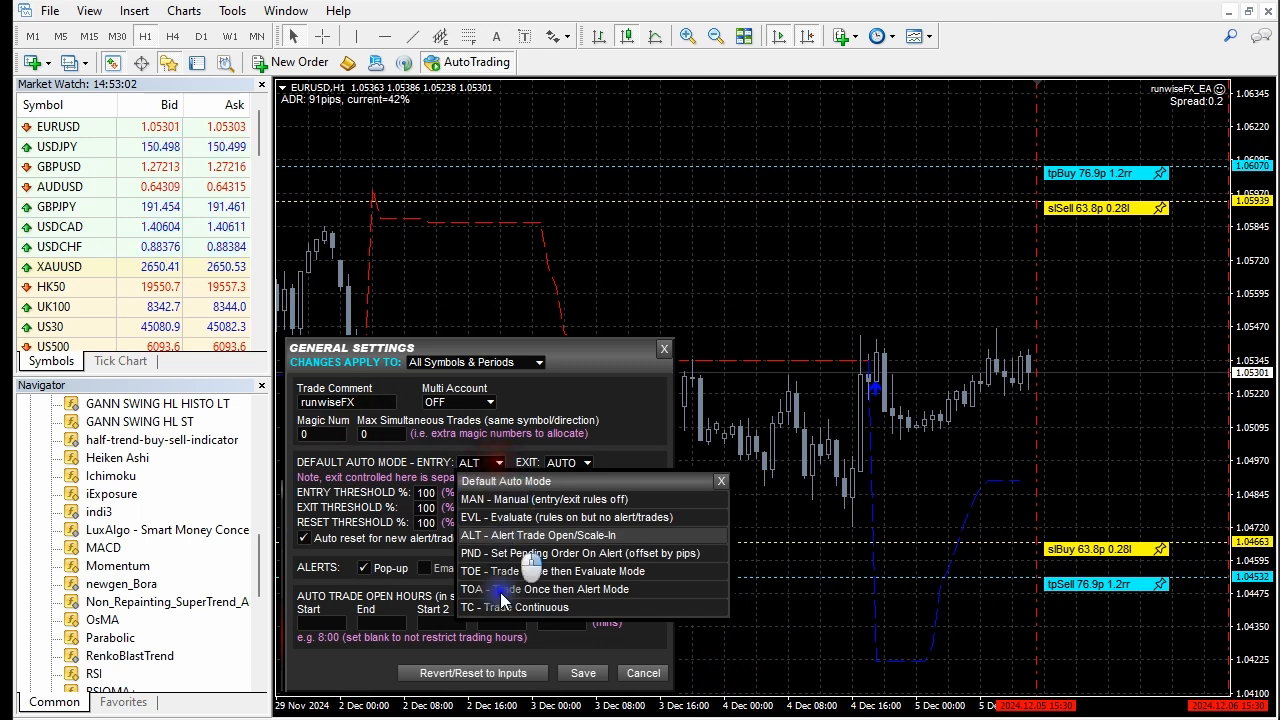
pyautogui.click(664, 674)
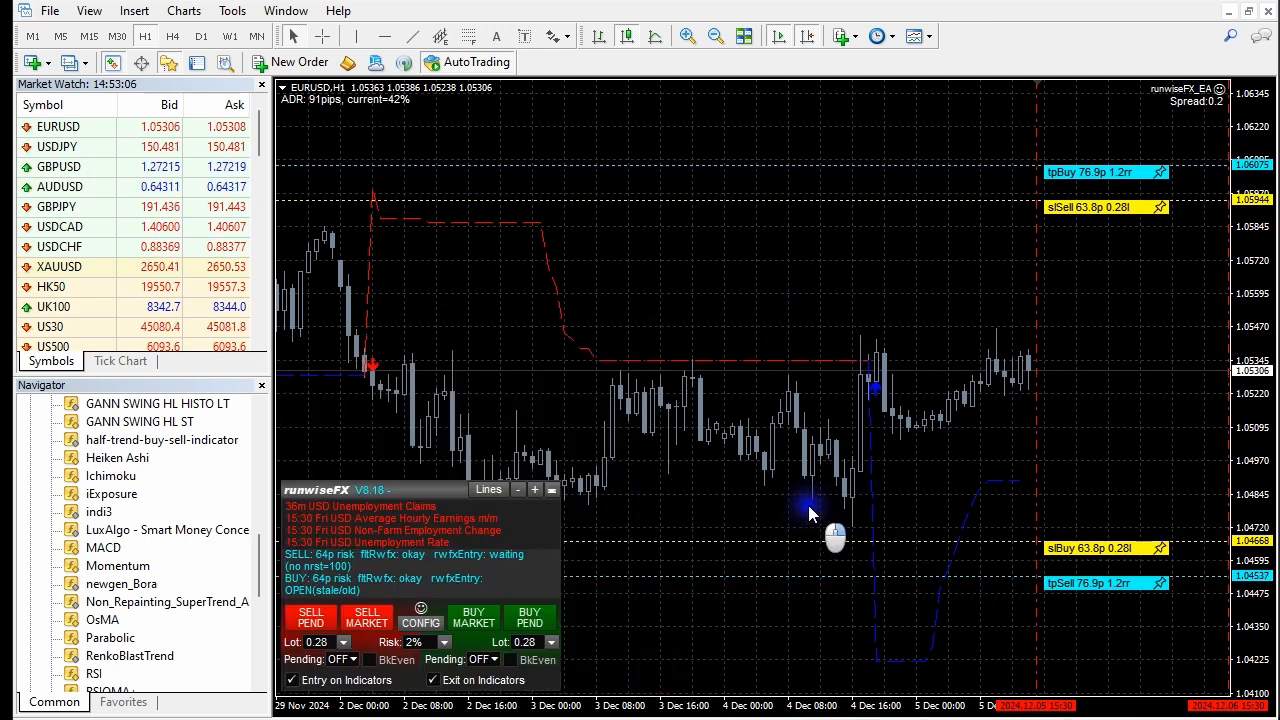
# - Activate the EA statistics and examine the simulated Super Trend trades across earlier dates of the EURUSD H1 chart
pyautogui.click(420, 618)
pyautogui.click(570, 388)
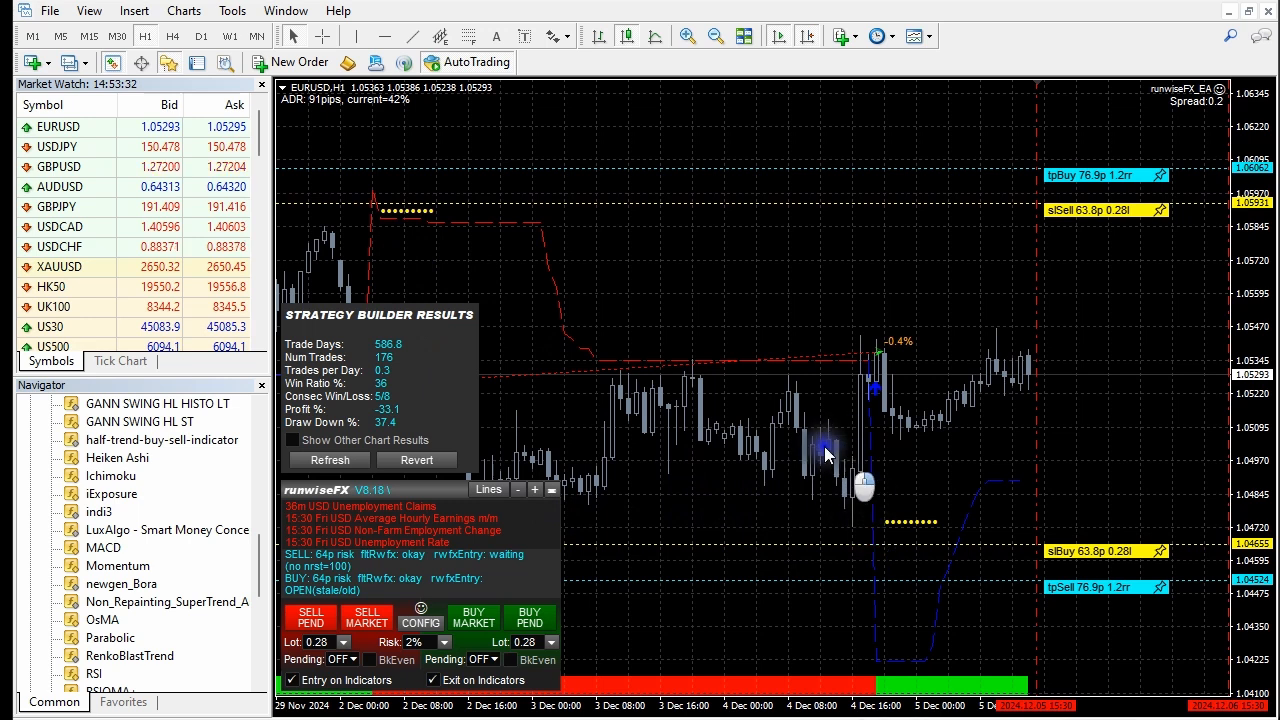
pyautogui.moveTo(826, 455); pyautogui.dragTo(911, 240)
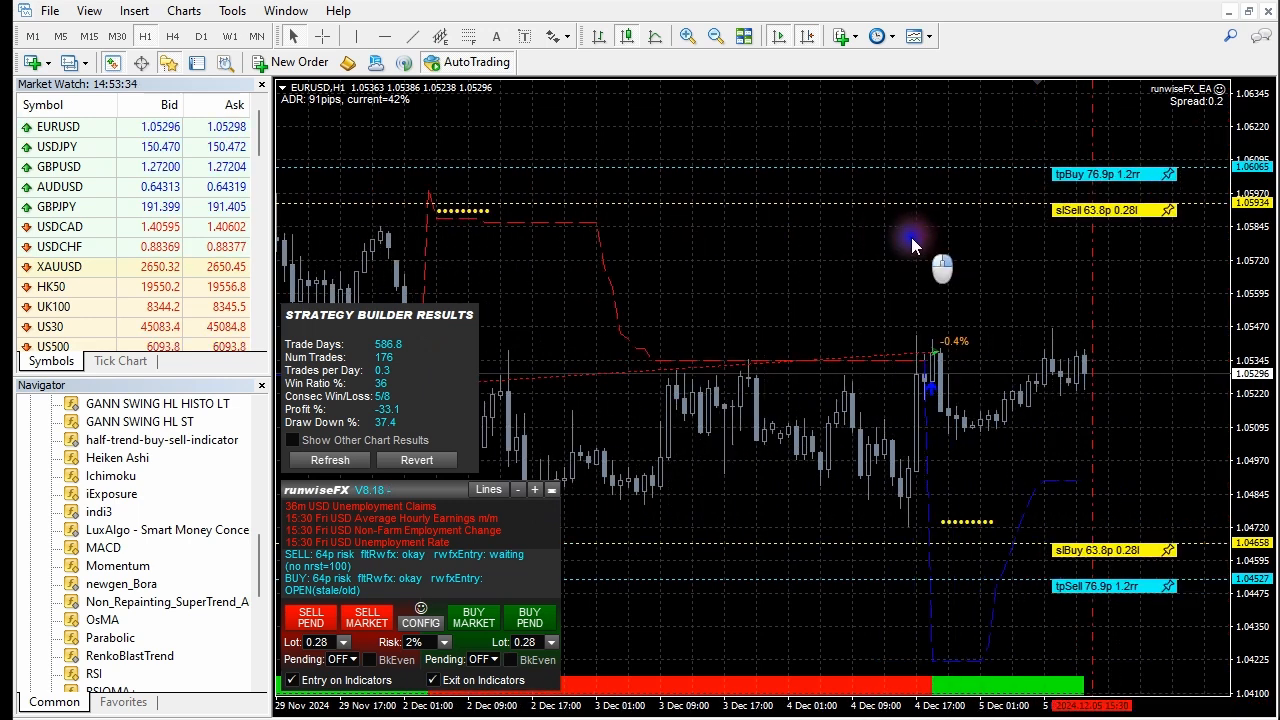
pyautogui.moveTo(627, 272); pyautogui.dragTo(906, 285)
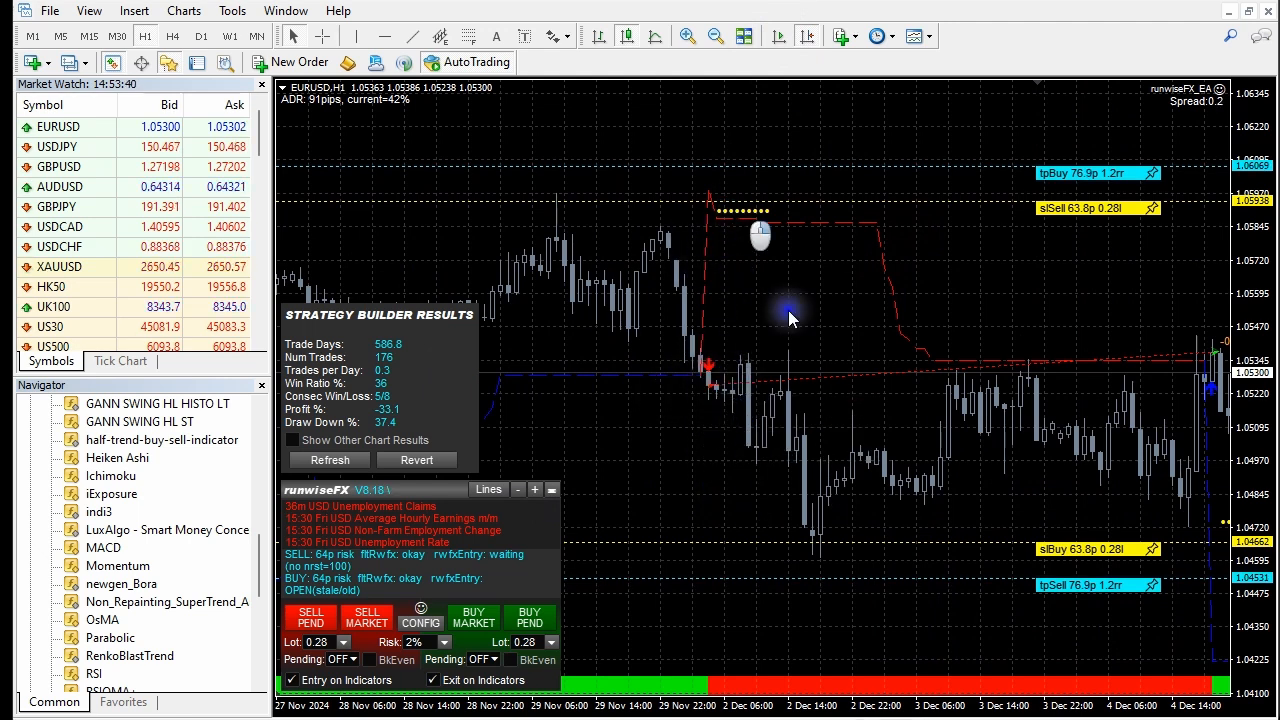
pyautogui.moveTo(639, 479); pyautogui.dragTo(1004, 470)
pyautogui.moveTo(690, 479); pyautogui.dragTo(992, 480)
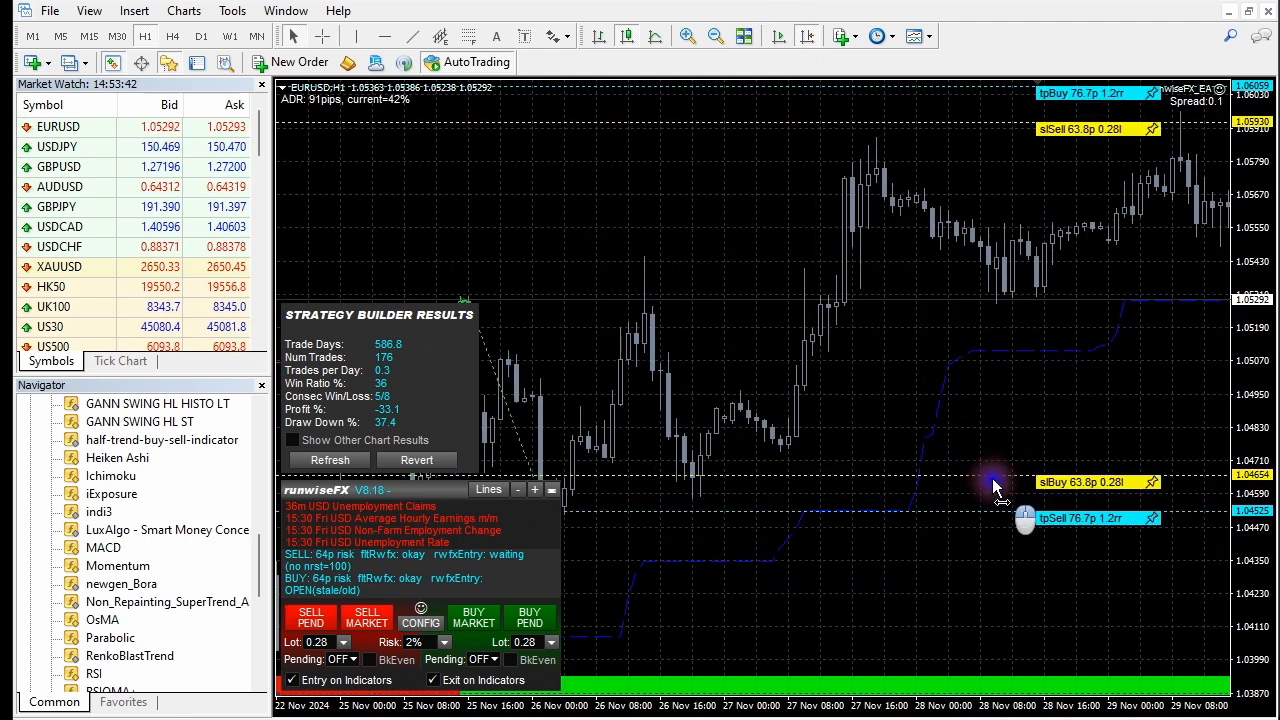
pyautogui.moveTo(647, 490); pyautogui.dragTo(943, 506)
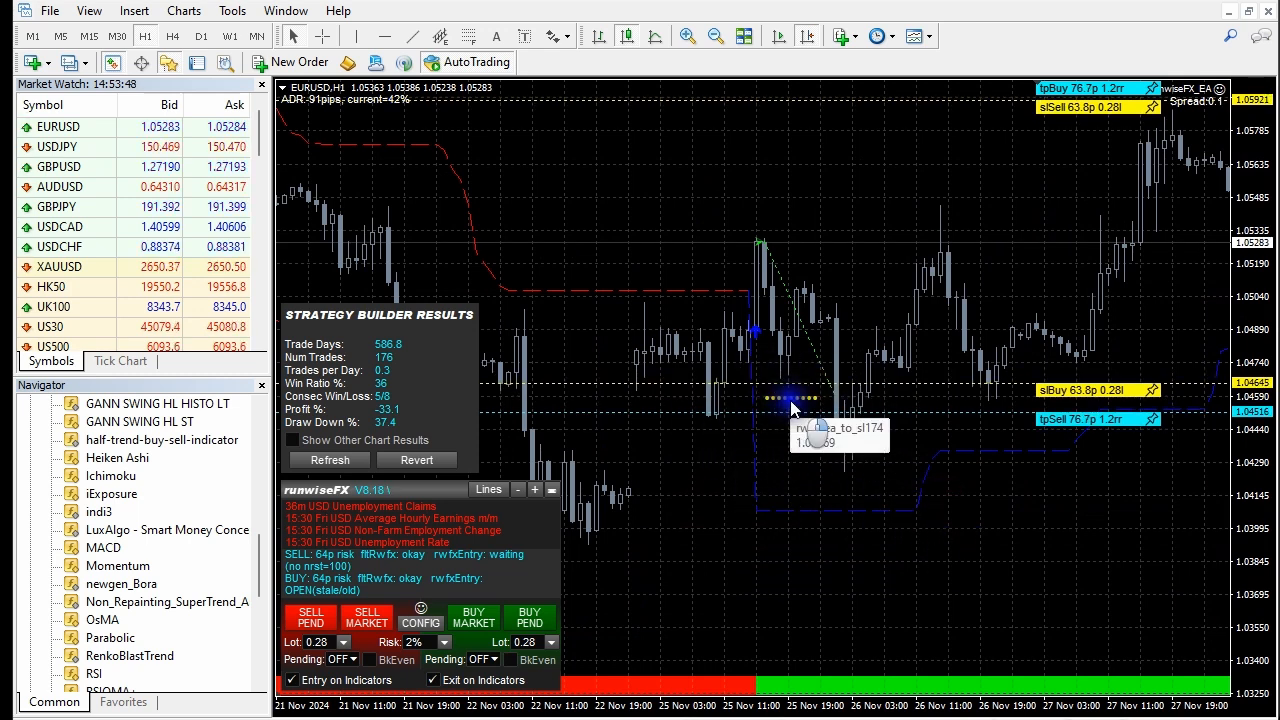
pyautogui.scroll(-5, 800, 440)
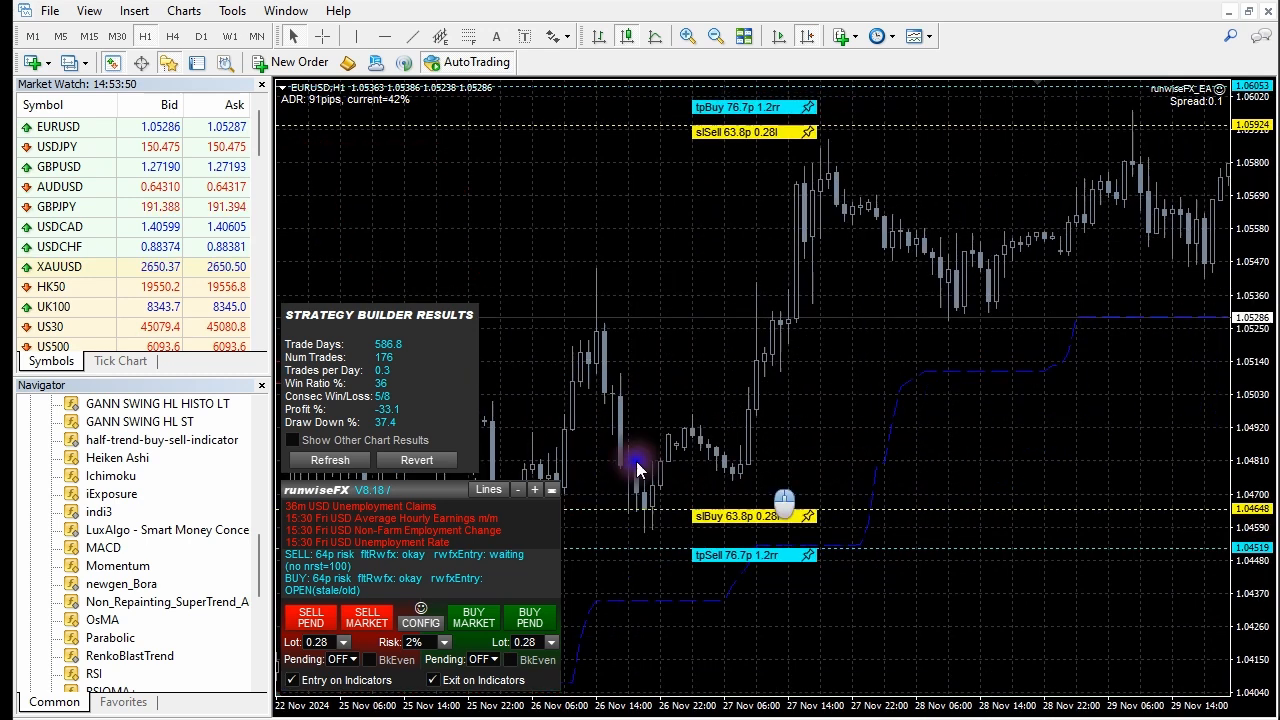
pyautogui.scroll(-5, 680, 456)
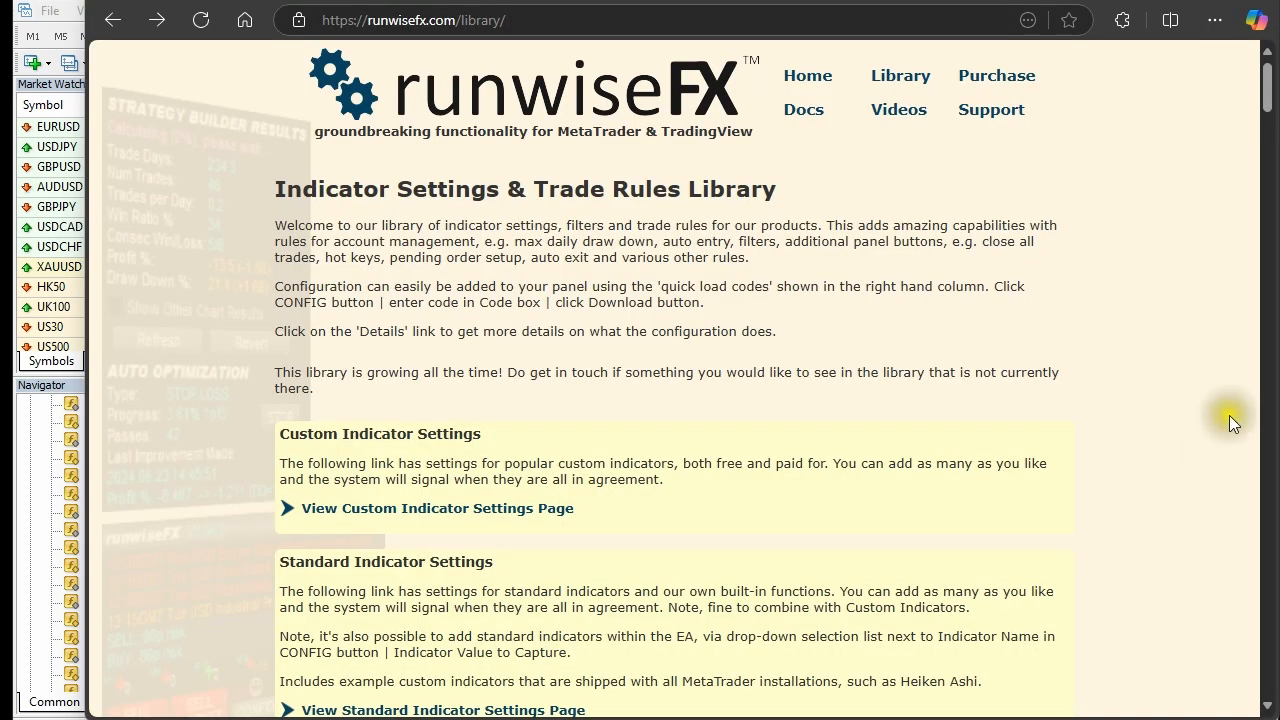
# - In the browser, open the library's Standard Indicator Settings page and examine the built-in, chart object and additional indicators with their quick load codes
pyautogui.moveTo(1267, 97); pyautogui.dragTo(1273, 135)
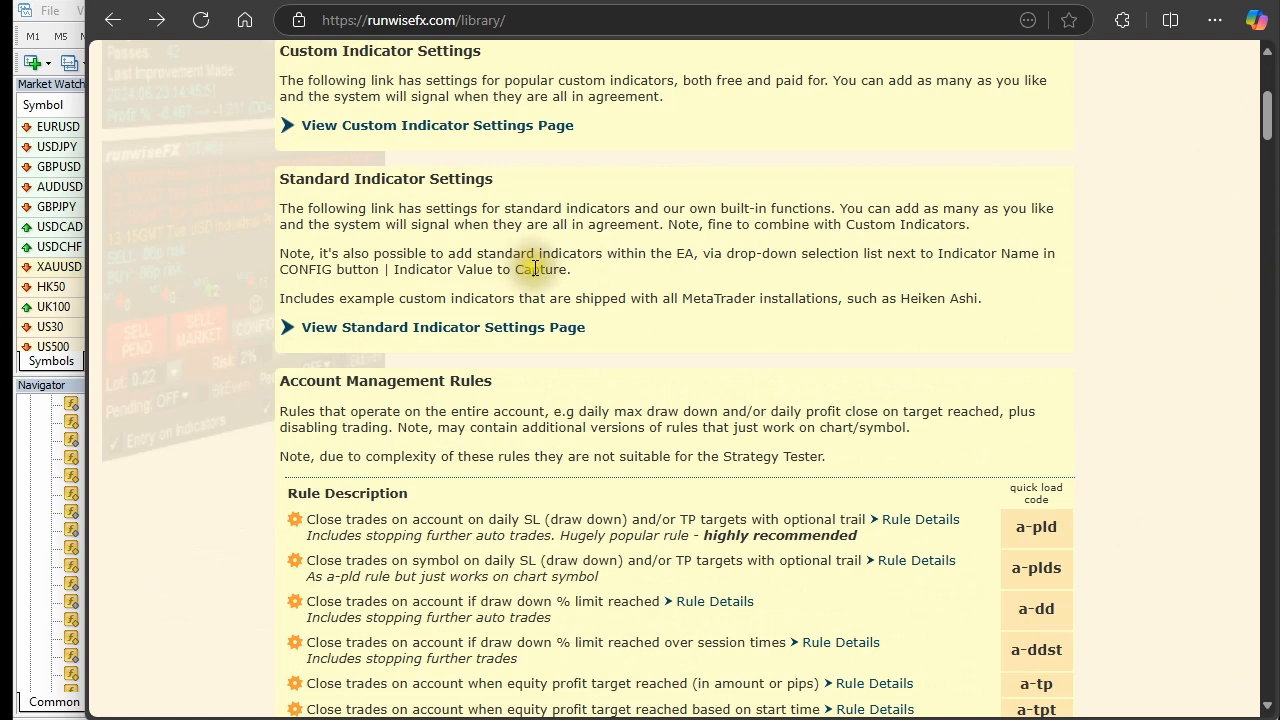
pyautogui.click(522, 328)
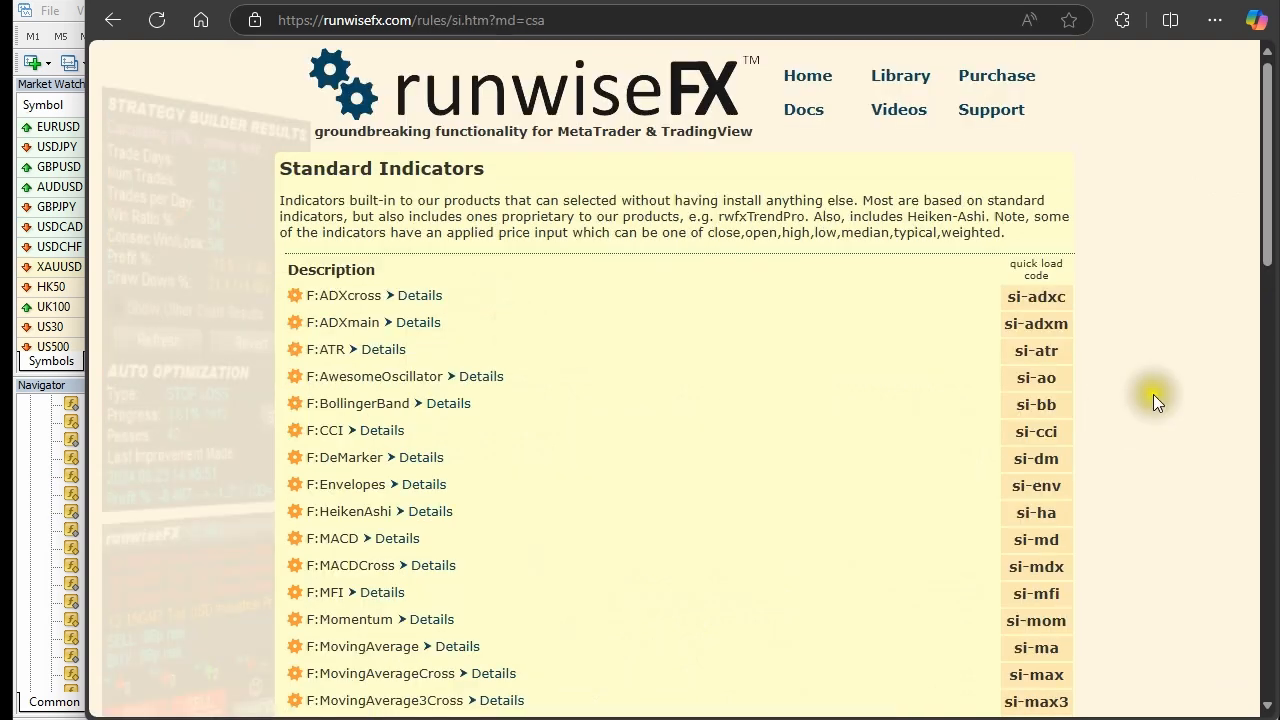
pyautogui.moveTo(1268, 219); pyautogui.dragTo(1266, 272)
pyautogui.moveTo(1266, 211); pyautogui.dragTo(1268, 268)
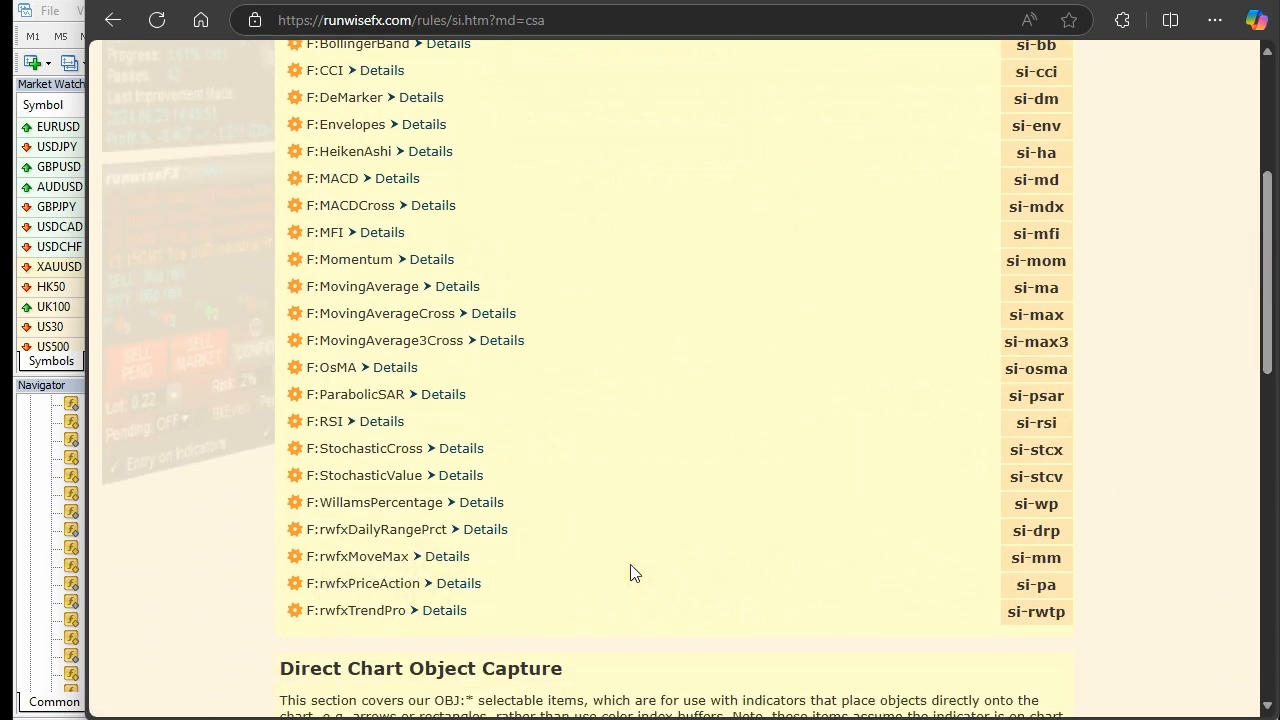
pyautogui.scroll(-4, 630, 573)
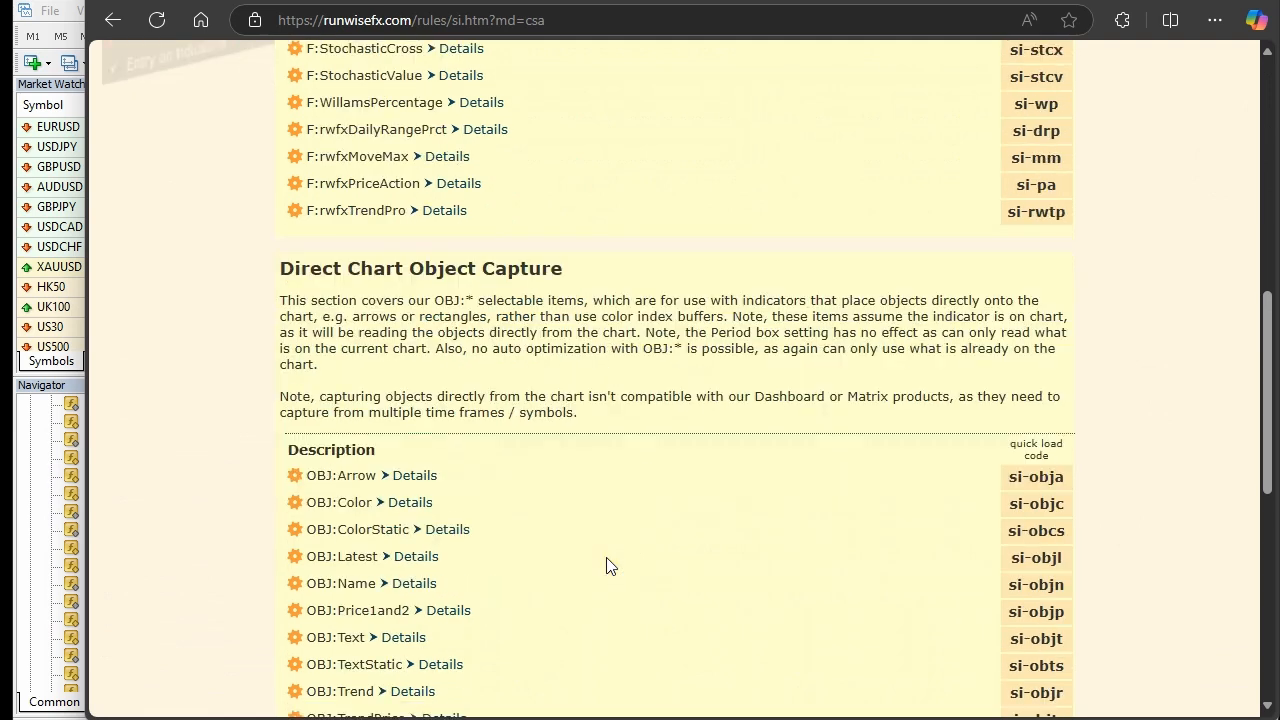
pyautogui.scroll(-1, 606, 566)
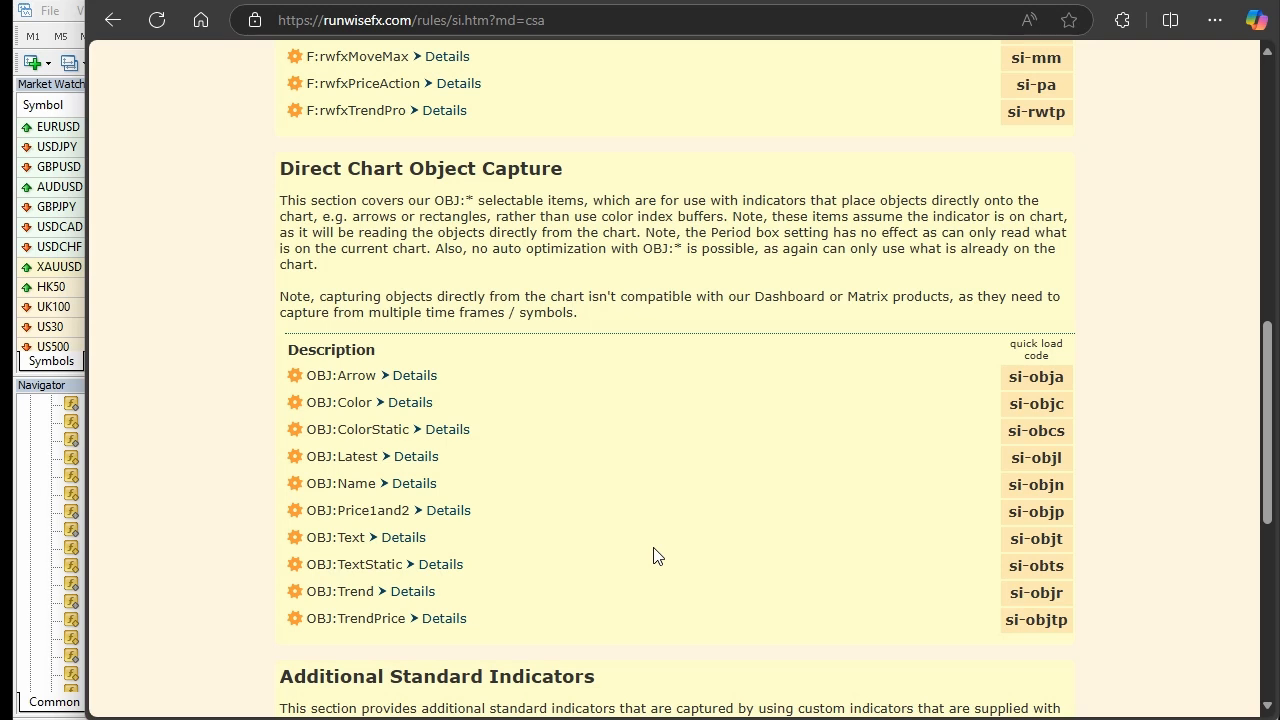
pyautogui.scroll(-2, 680, 540)
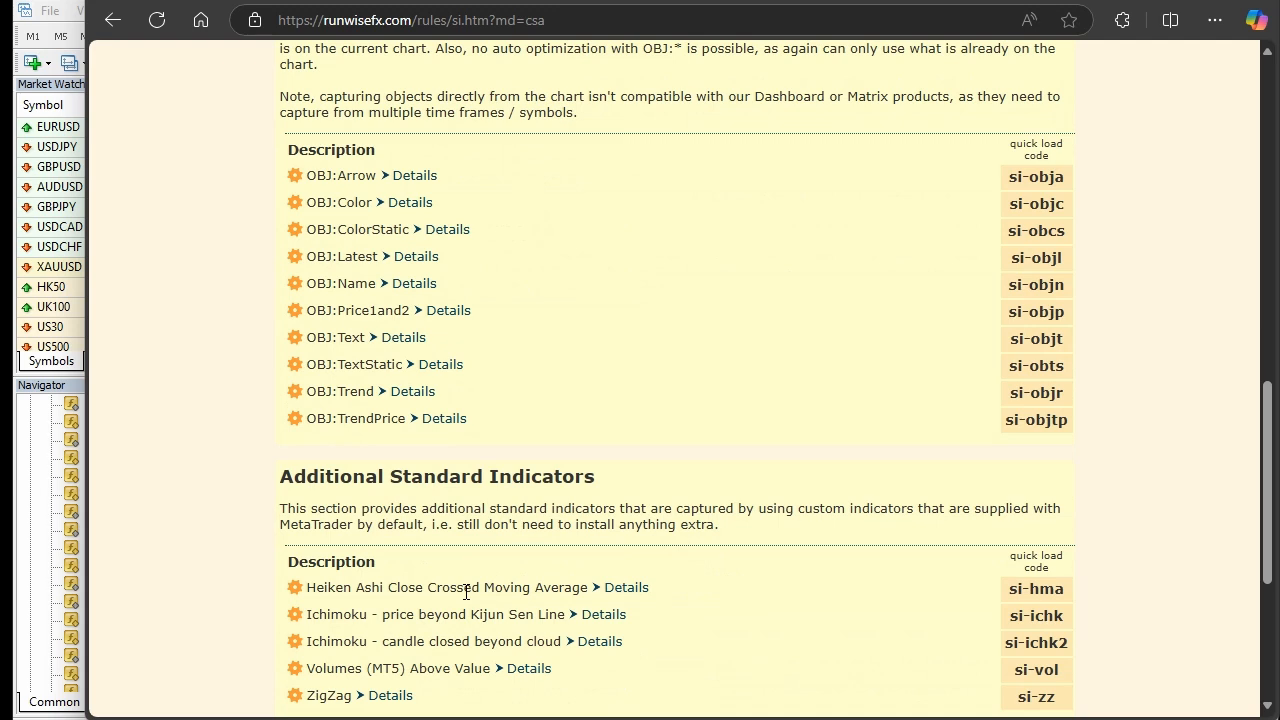
pyautogui.scroll(-1, 500, 588)
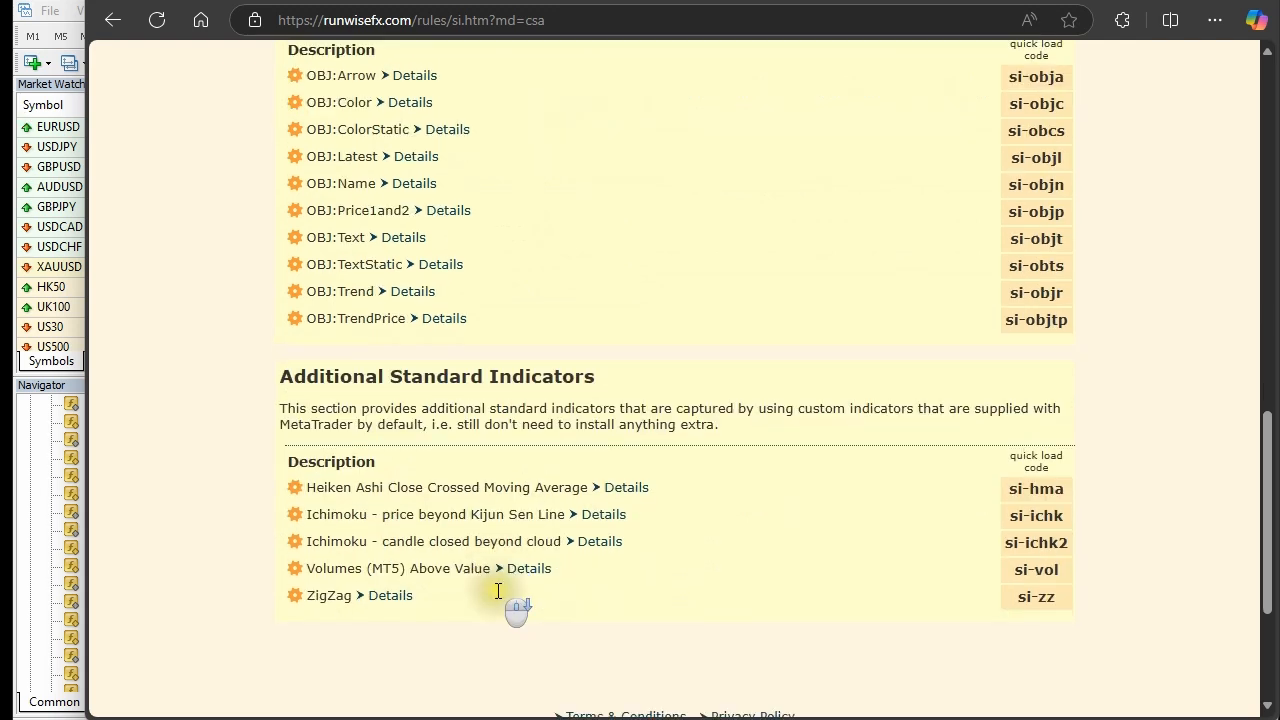
pyautogui.scroll(4, 498, 591)
pyautogui.scroll(3, 498, 591)
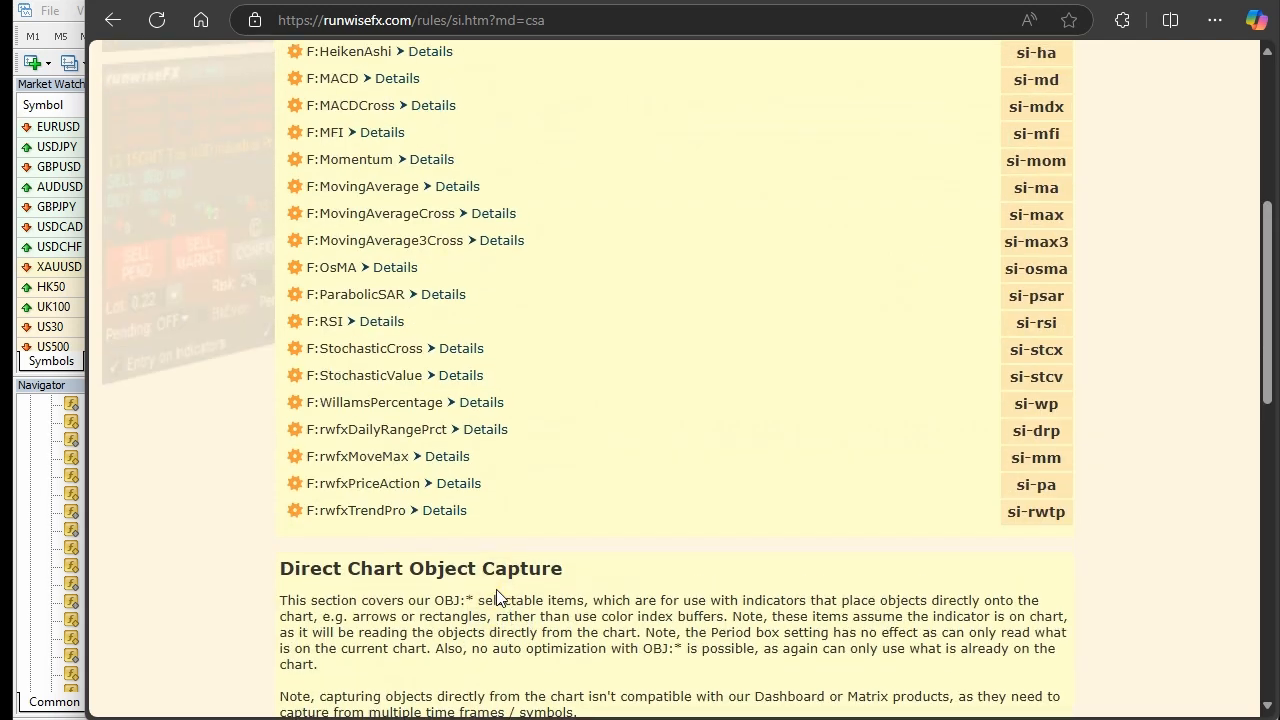
pyautogui.scroll(4, 498, 597)
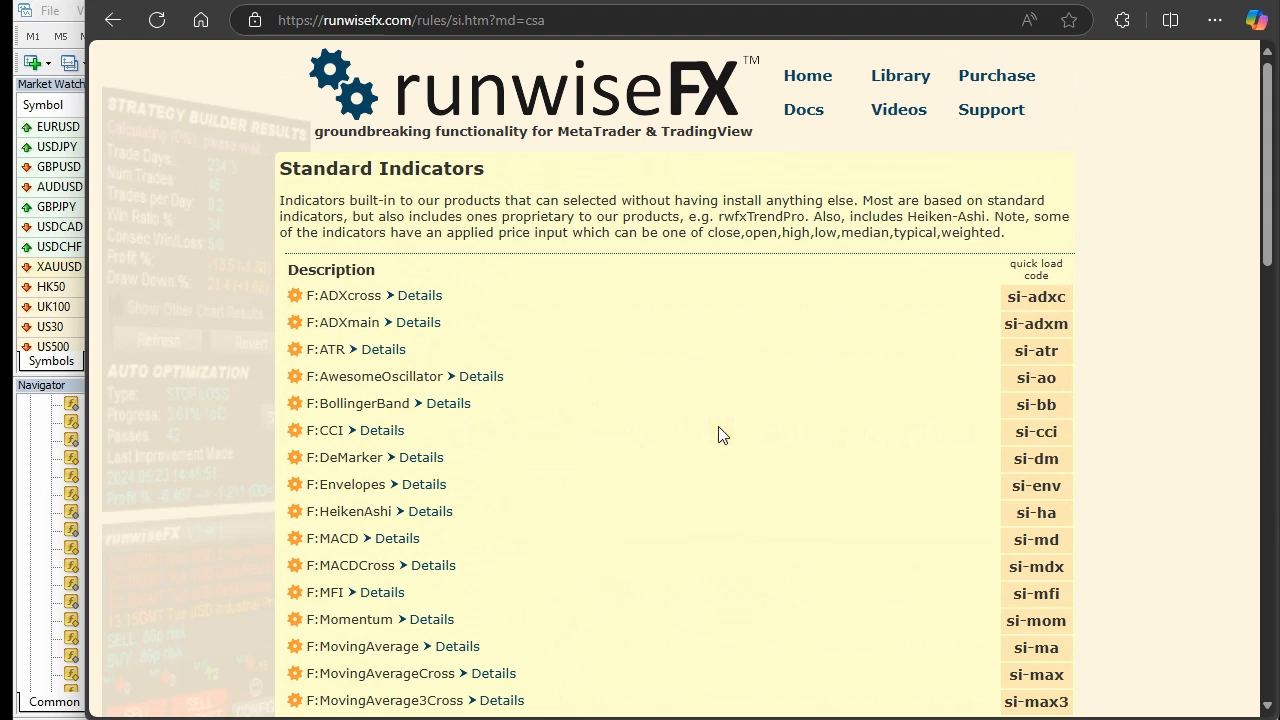
pyautogui.scroll(-2, 740, 426)
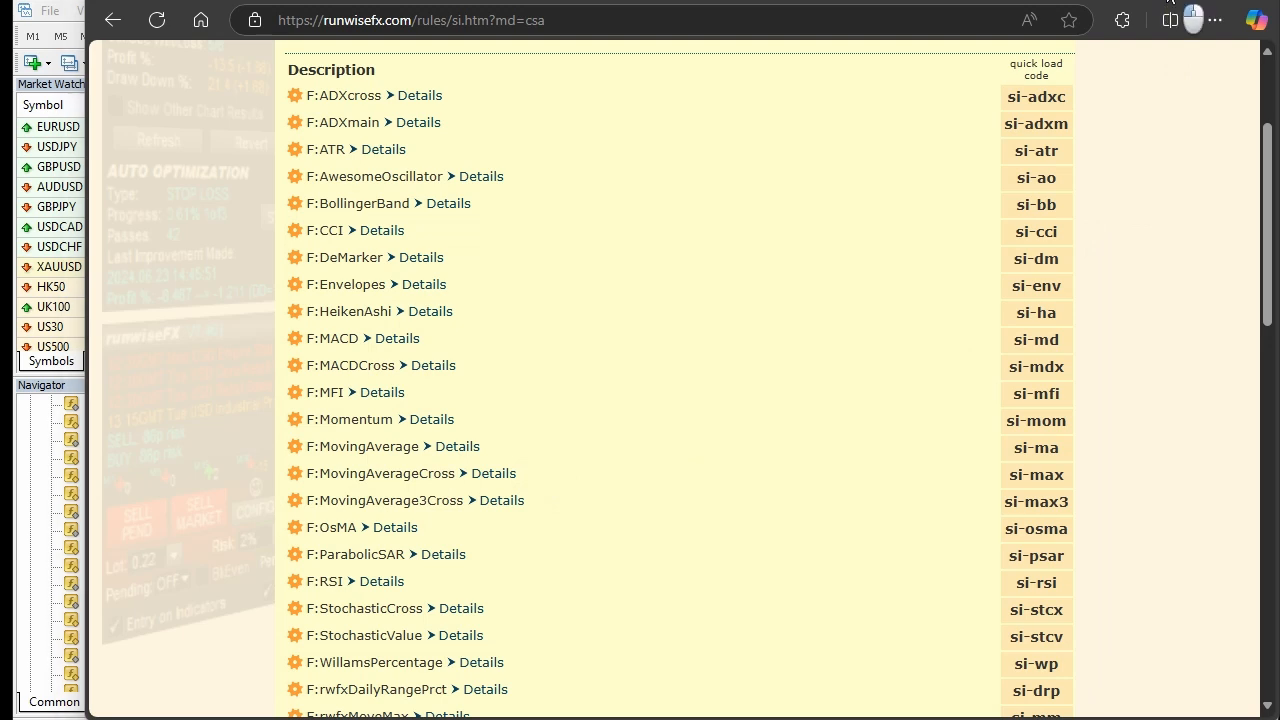
# - Back in MetaTrader, select the built-in F:MovingAverage function as an indicator value to capture in the EA configuration
pyautogui.click(1169, 8)
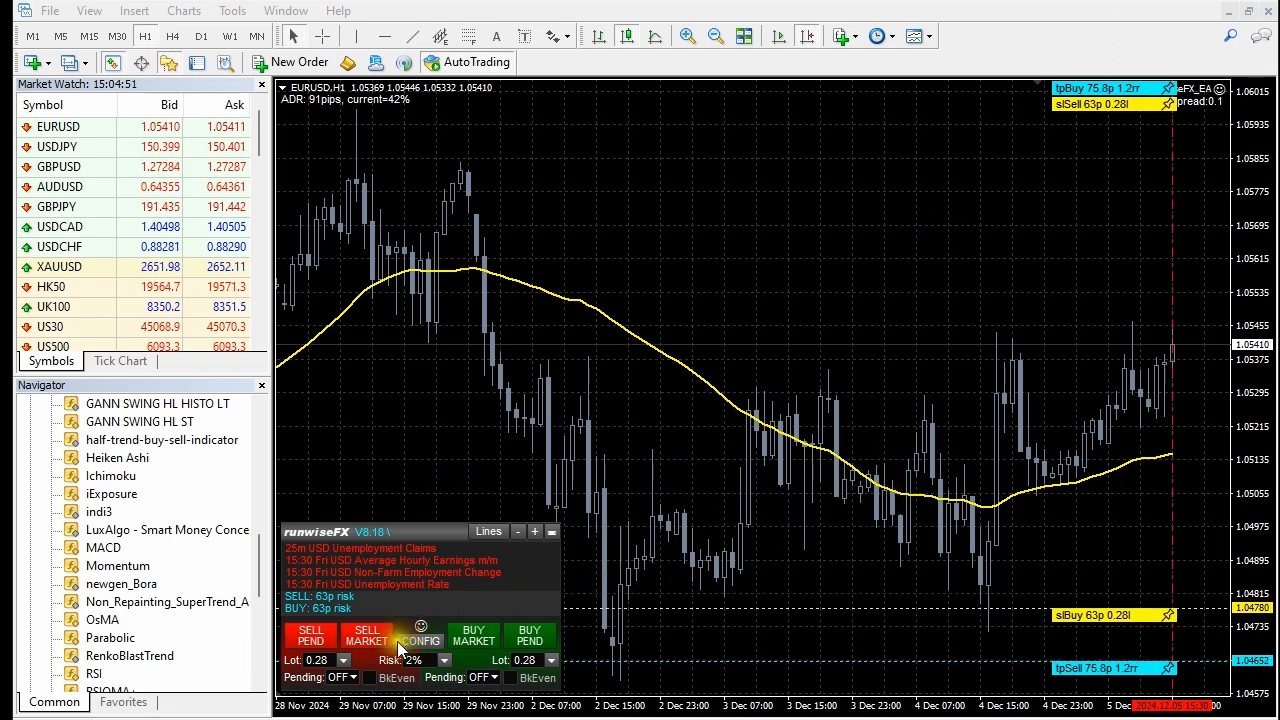
pyautogui.click(422, 642)
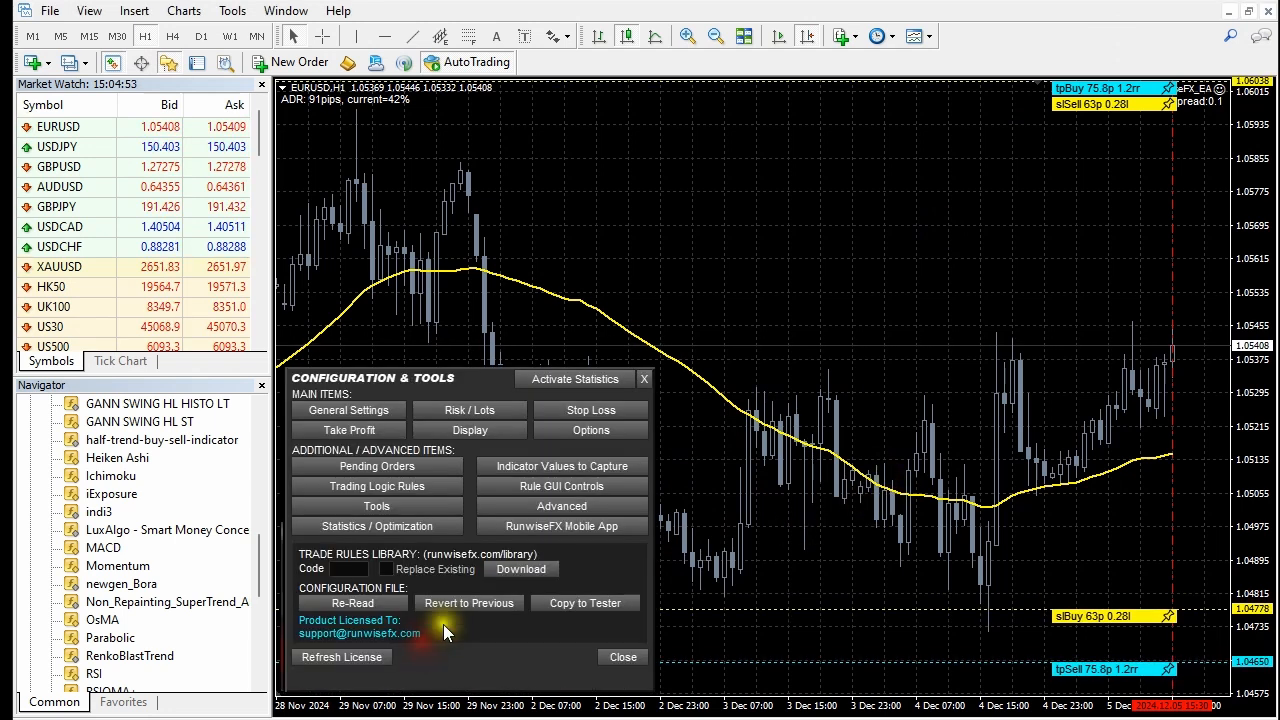
pyautogui.click(577, 474)
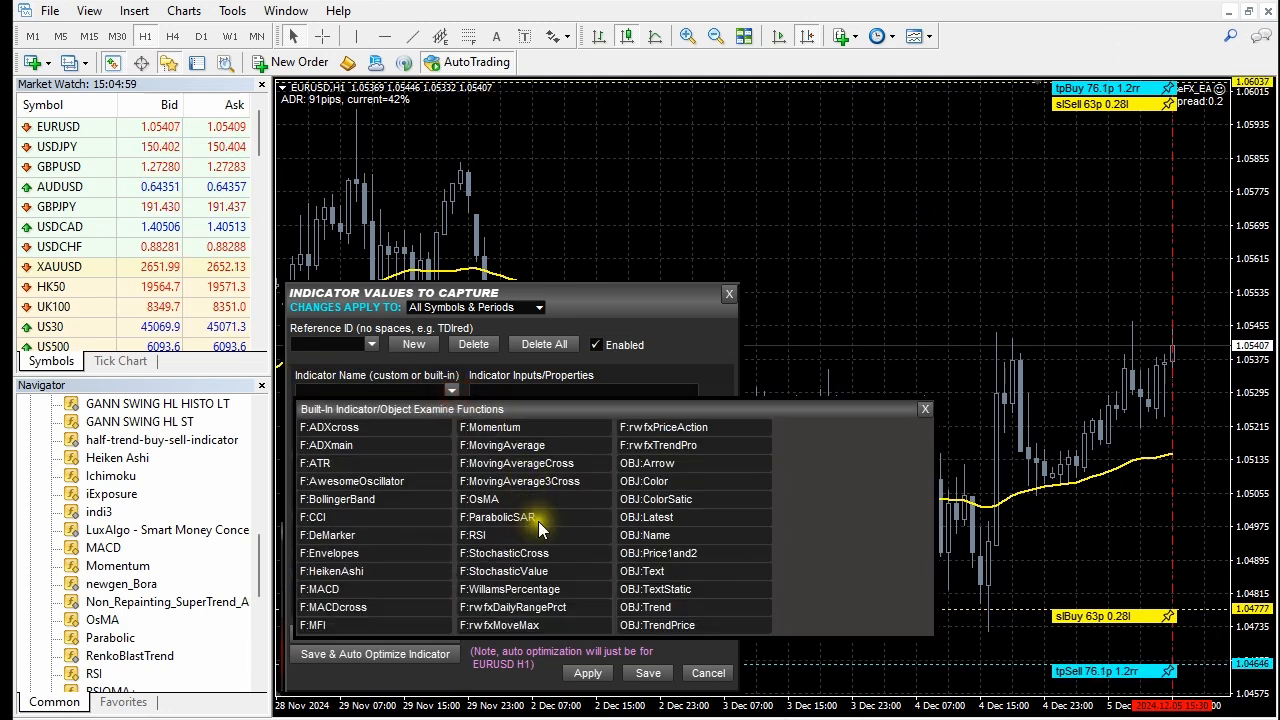
pyautogui.click(540, 447)
# - Set the period in the ma indicator's inputs to 50, giving 50,0,sma,close, and save the indicator value to capture
pyautogui.click(481, 392)
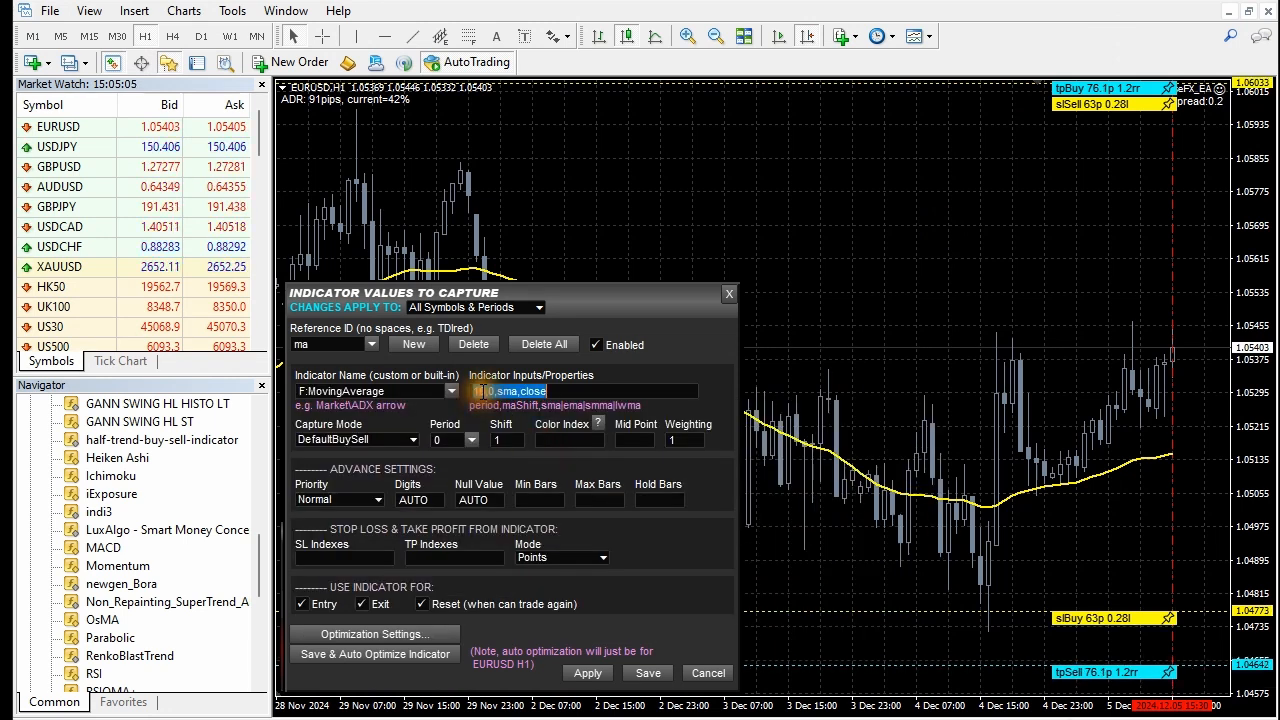
pyautogui.click(480, 392)
pyautogui.press('BackSpace')
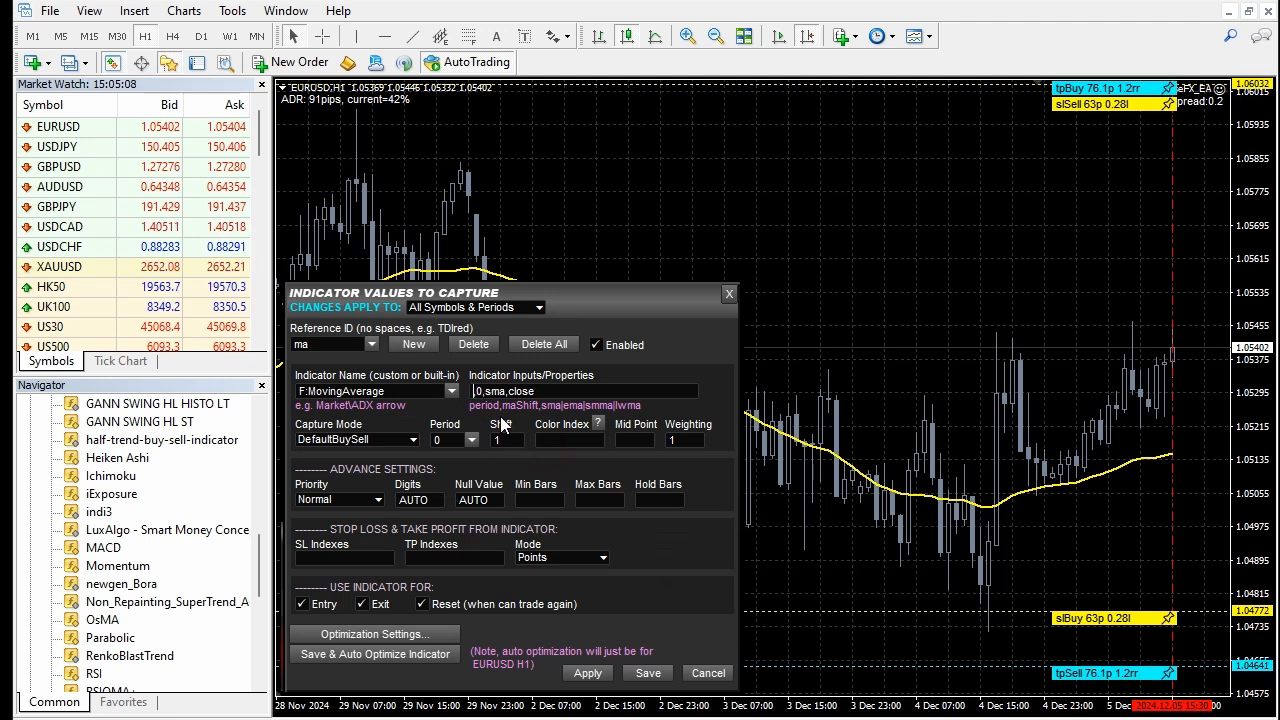
pyautogui.write('50')
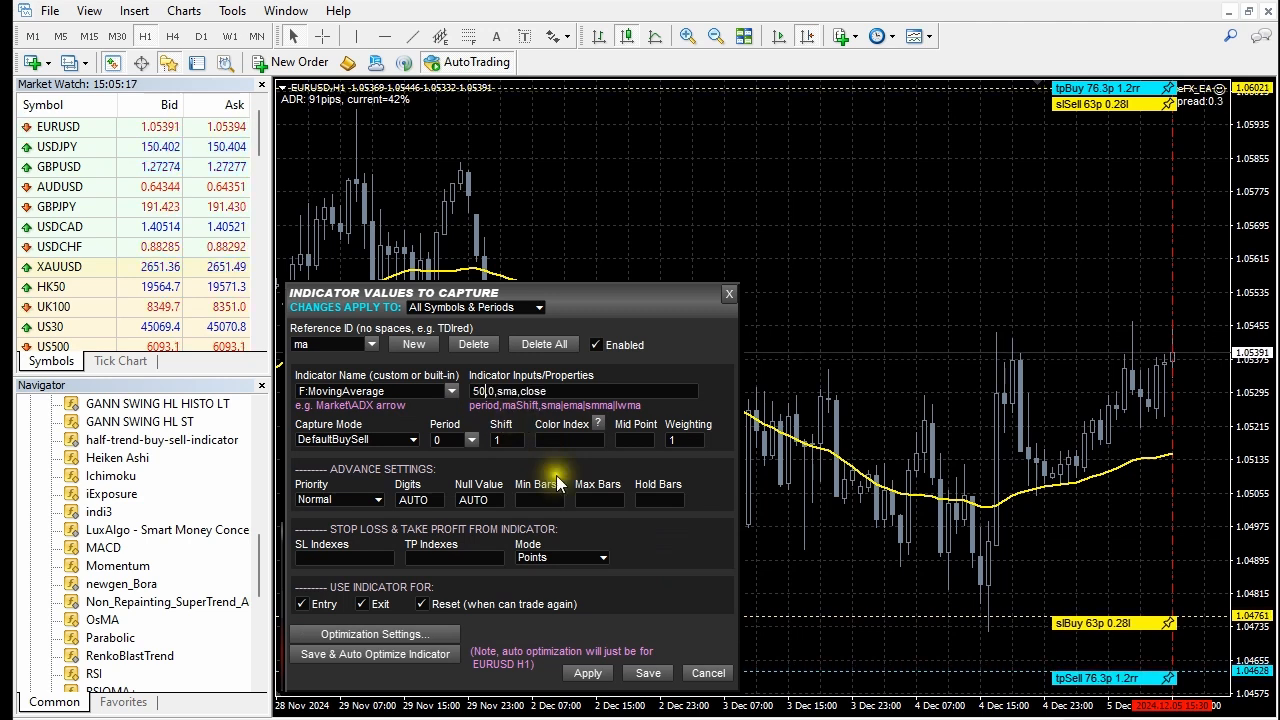
pyautogui.click(644, 673)
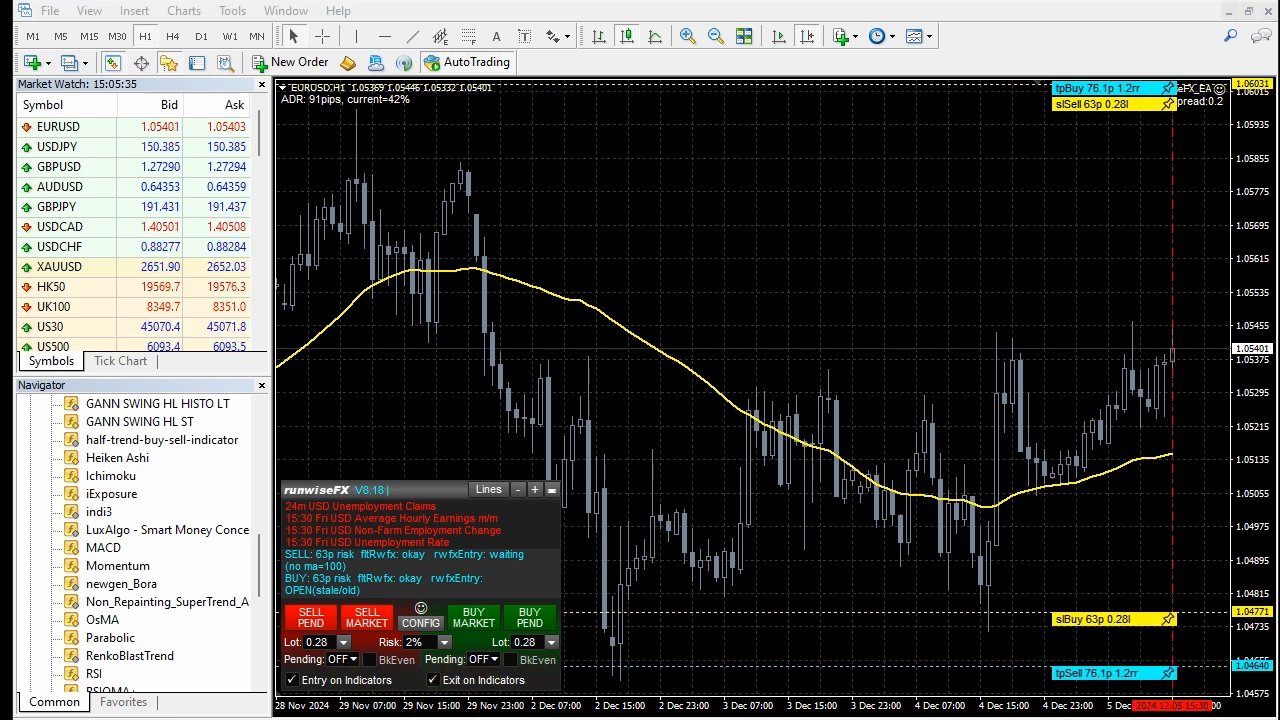
# - In the browser, open the runwiseFX Indicator Settings & Trade Rules Library and examine its rule sections through to the Built-In Rules
pyautogui.click(1152, 718)
pyautogui.scroll(3, 1070, 388)
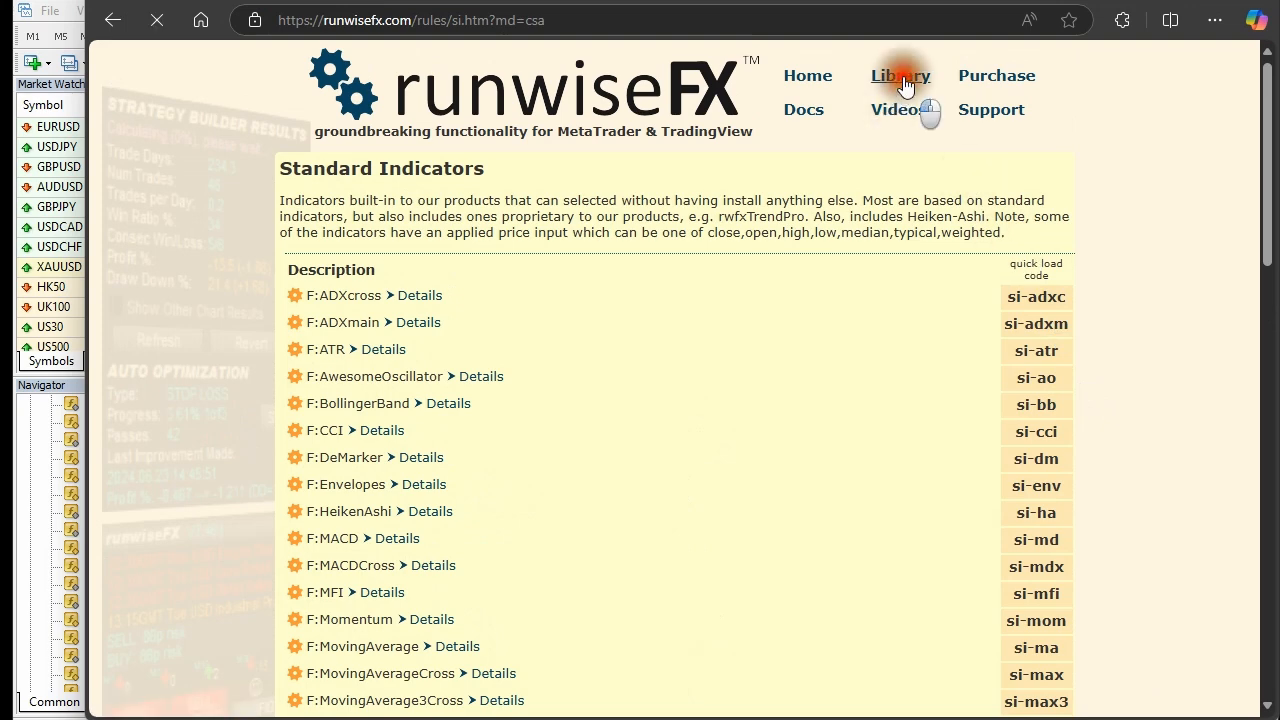
pyautogui.click(903, 78)
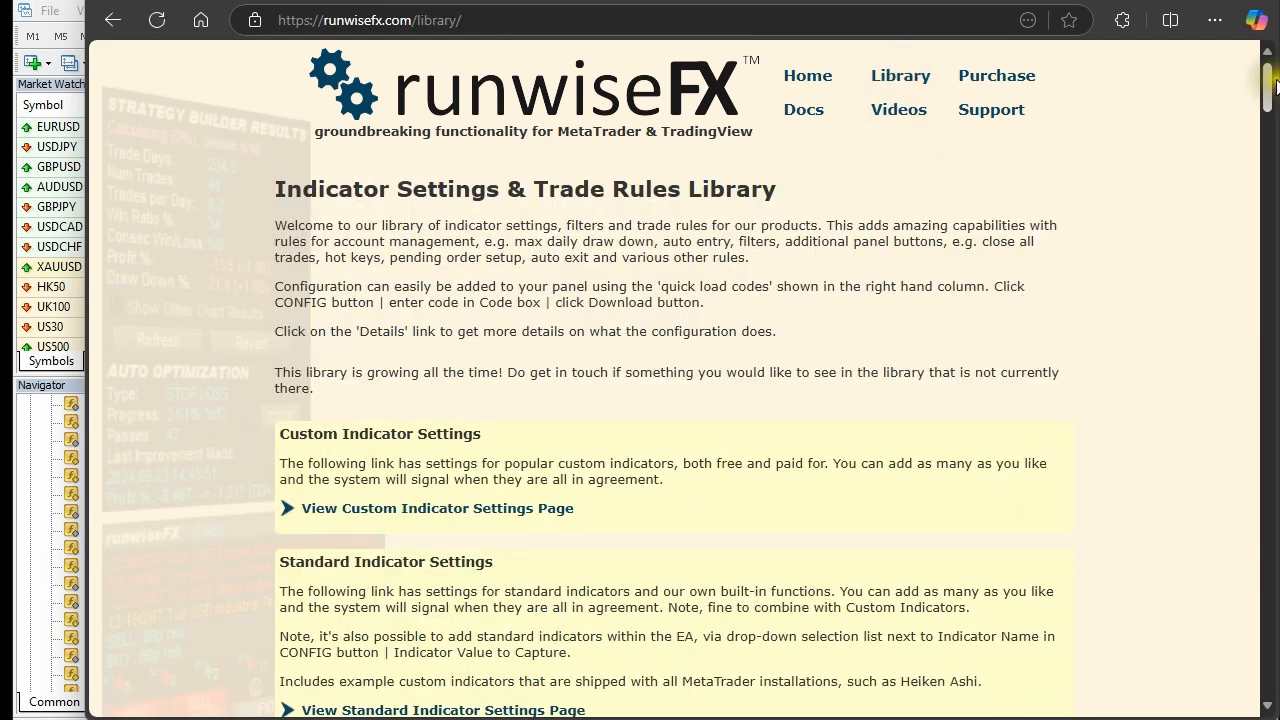
pyautogui.moveTo(1268, 90); pyautogui.dragTo(1190, 648)
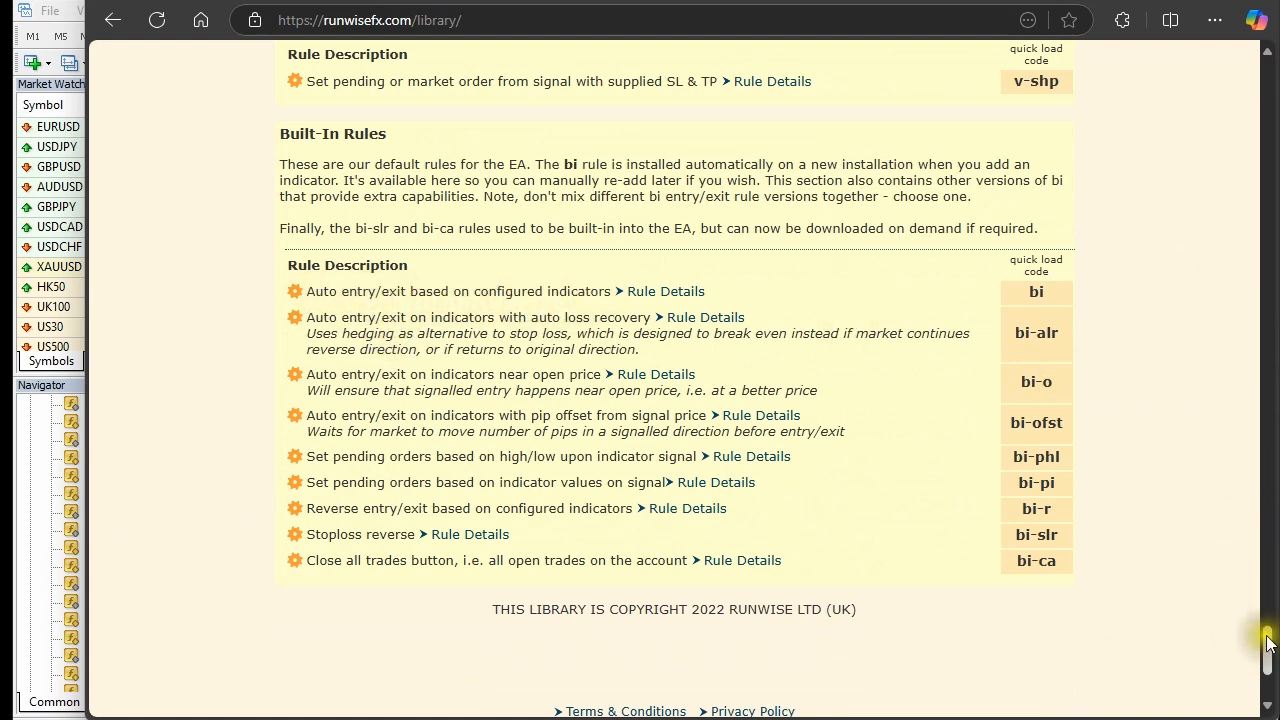
pyautogui.moveTo(1267, 640); pyautogui.dragTo(1246, 16)
# - Back in MetaTrader, activate the EA statistics and examine the simulated Moving Average trades on the EURUSD H1 chart
pyautogui.click(1172, 5)
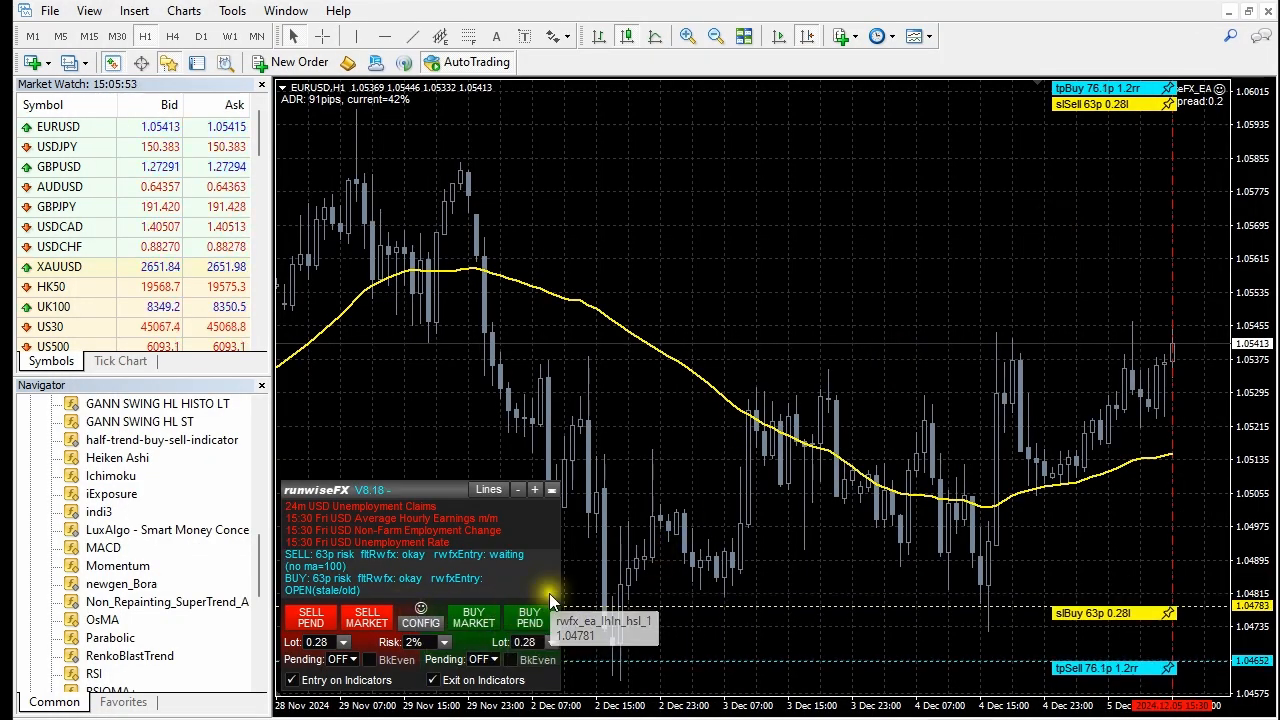
pyautogui.moveTo(926, 532); pyautogui.dragTo(793, 531)
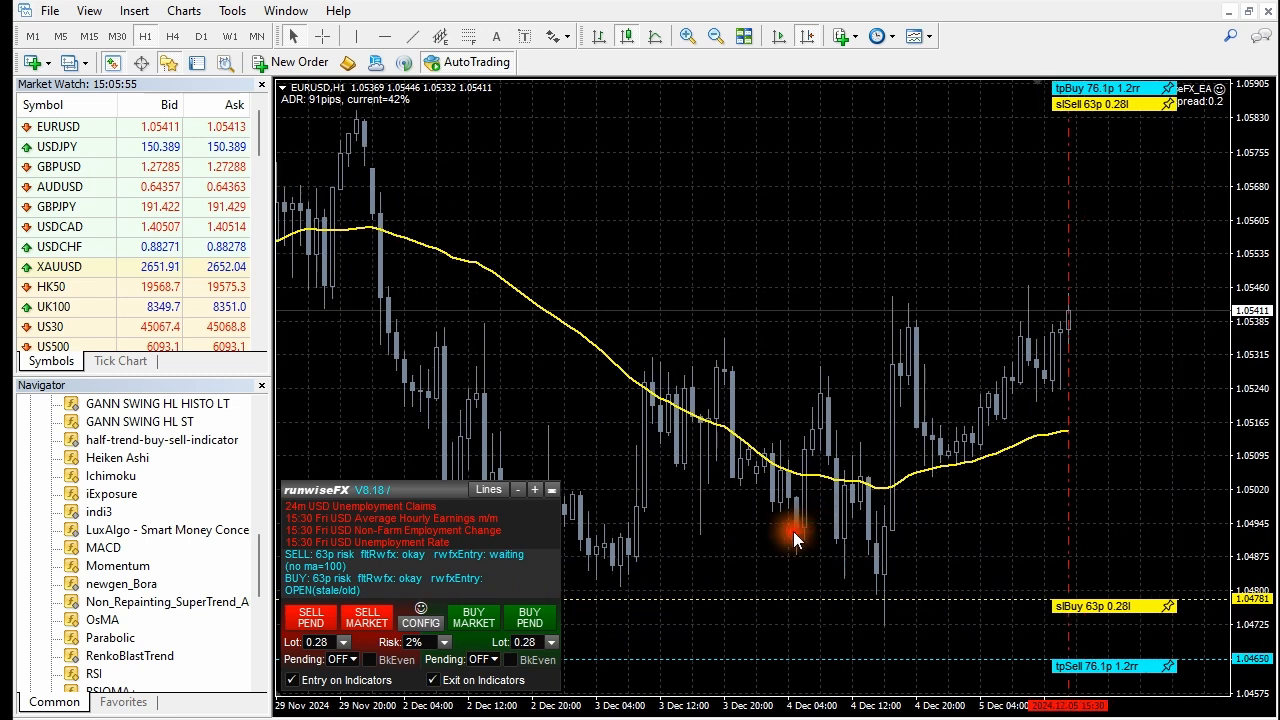
pyautogui.click(420, 616)
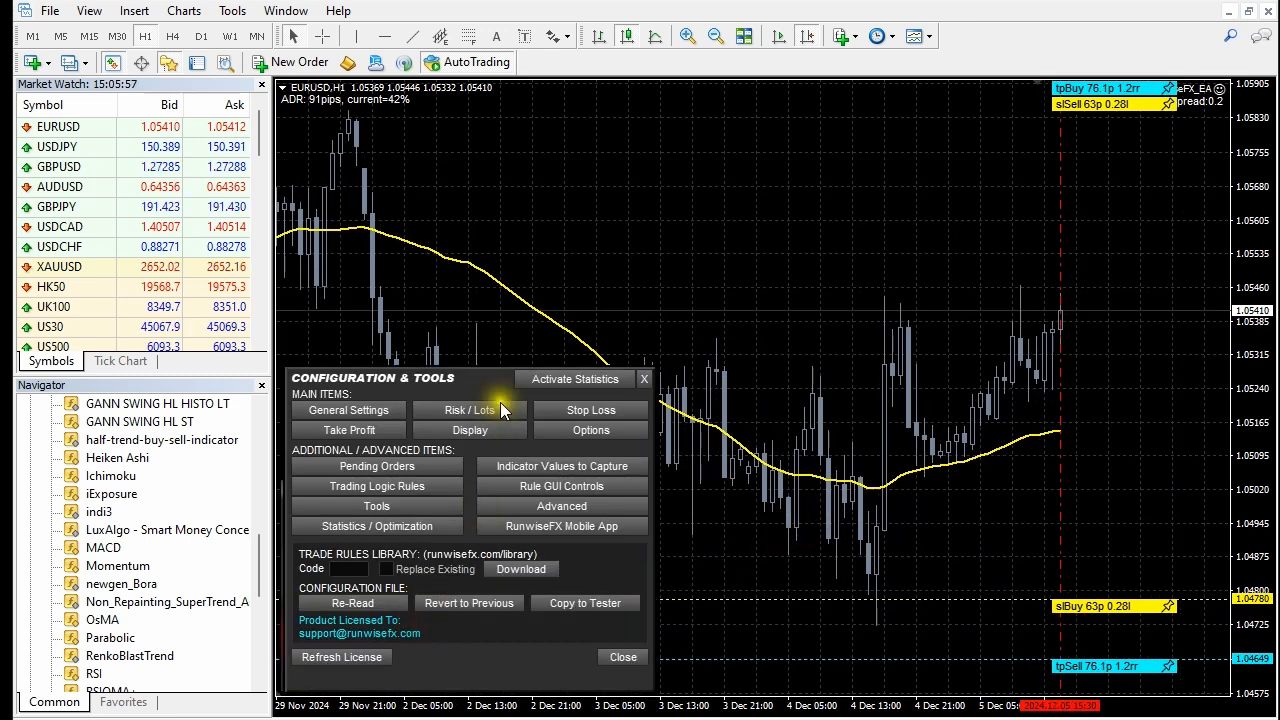
pyautogui.click(555, 378)
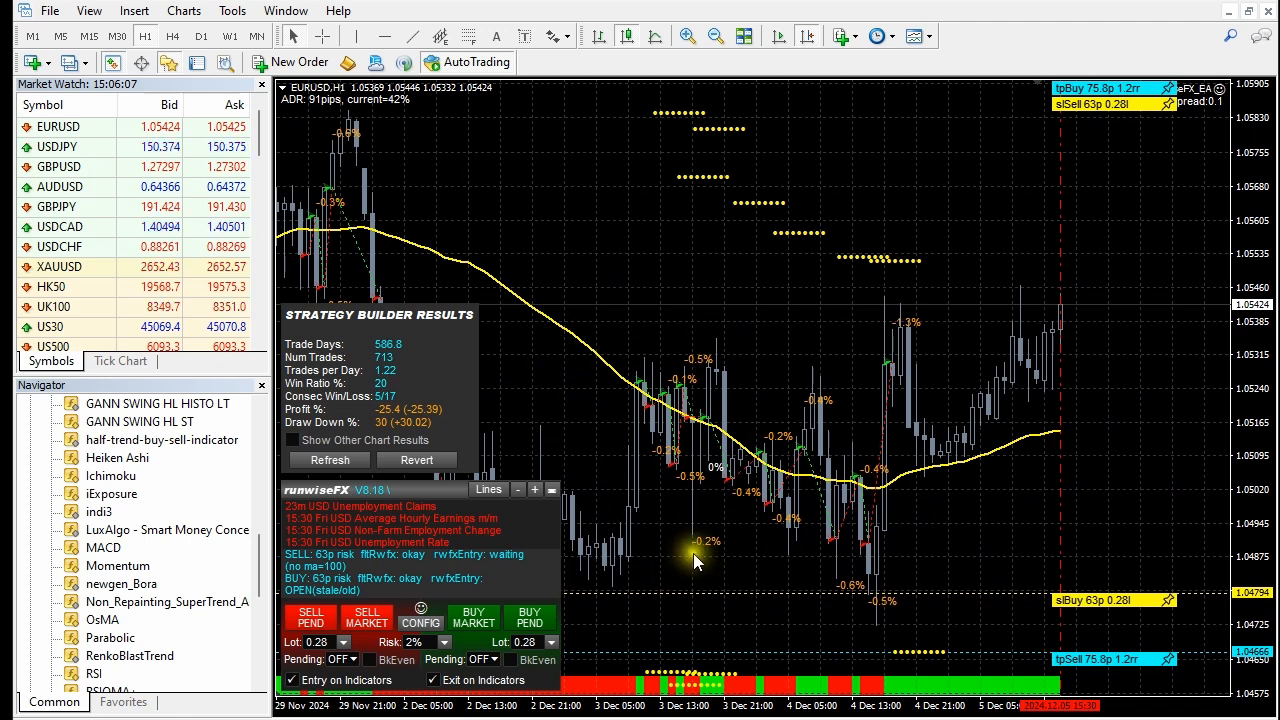
pyautogui.moveTo(674, 556); pyautogui.dragTo(826, 574)
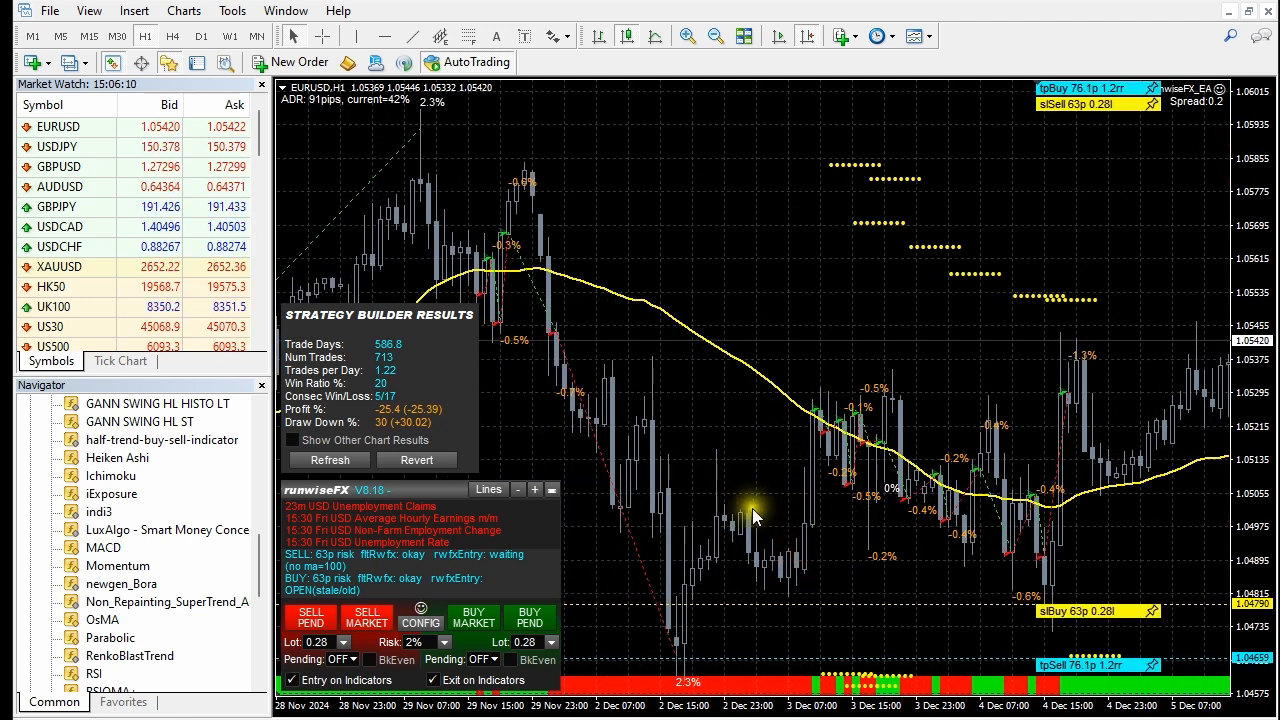
pyautogui.moveTo(638, 448); pyautogui.dragTo(677, 428)
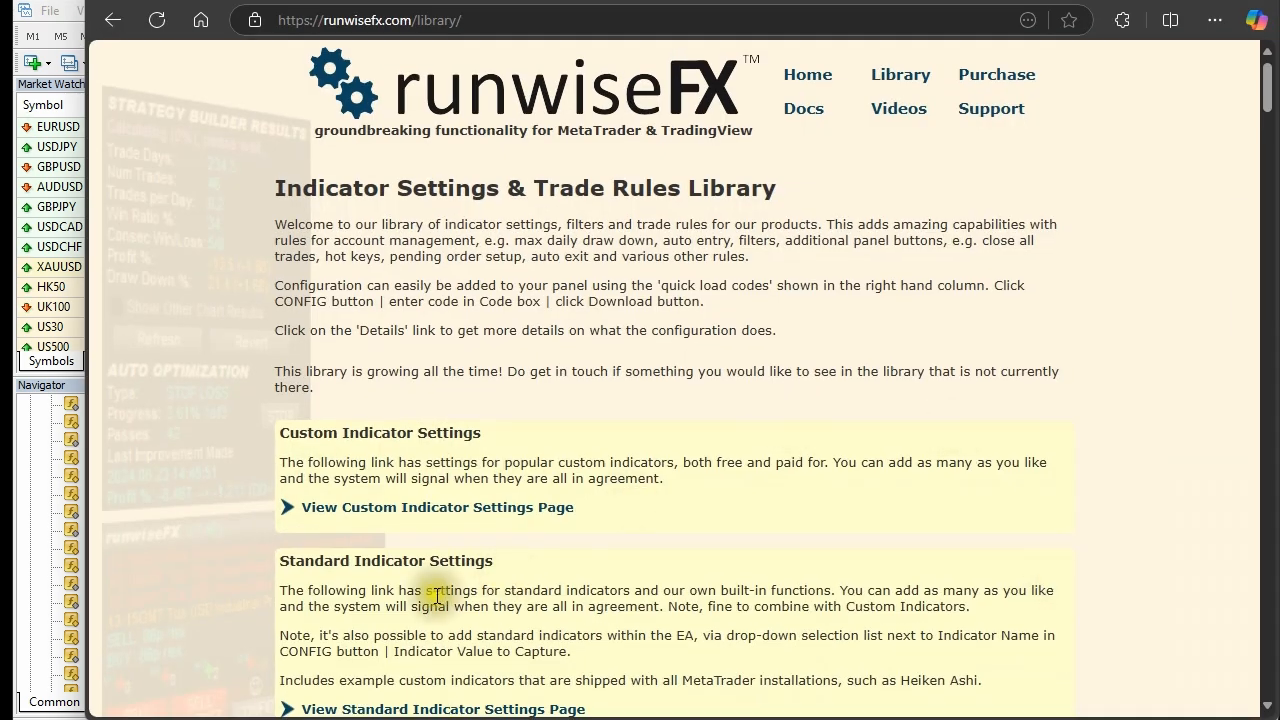
# - In the browser, open the library's Standard Indicator Settings page and view the details of F:MovingAverage
pyautogui.scroll(-1, 380, 640)
pyautogui.click(505, 510)
pyautogui.scroll(-2, 497, 511)
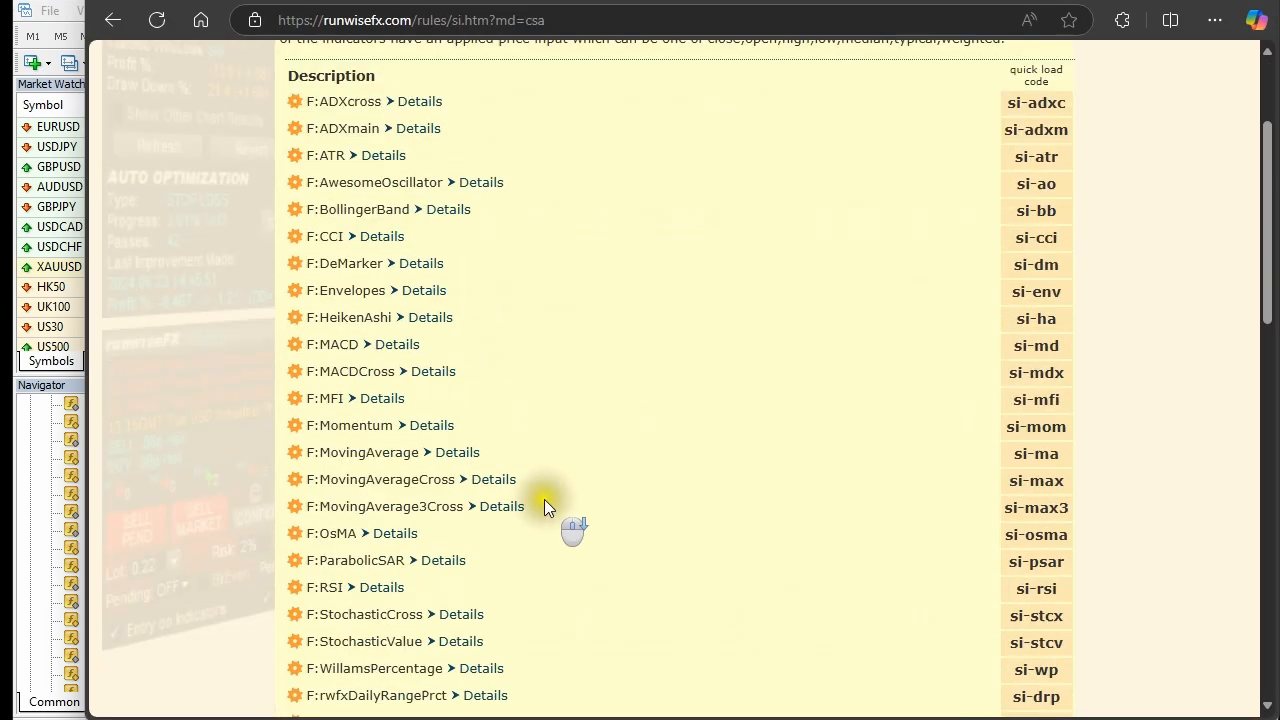
pyautogui.click(457, 449)
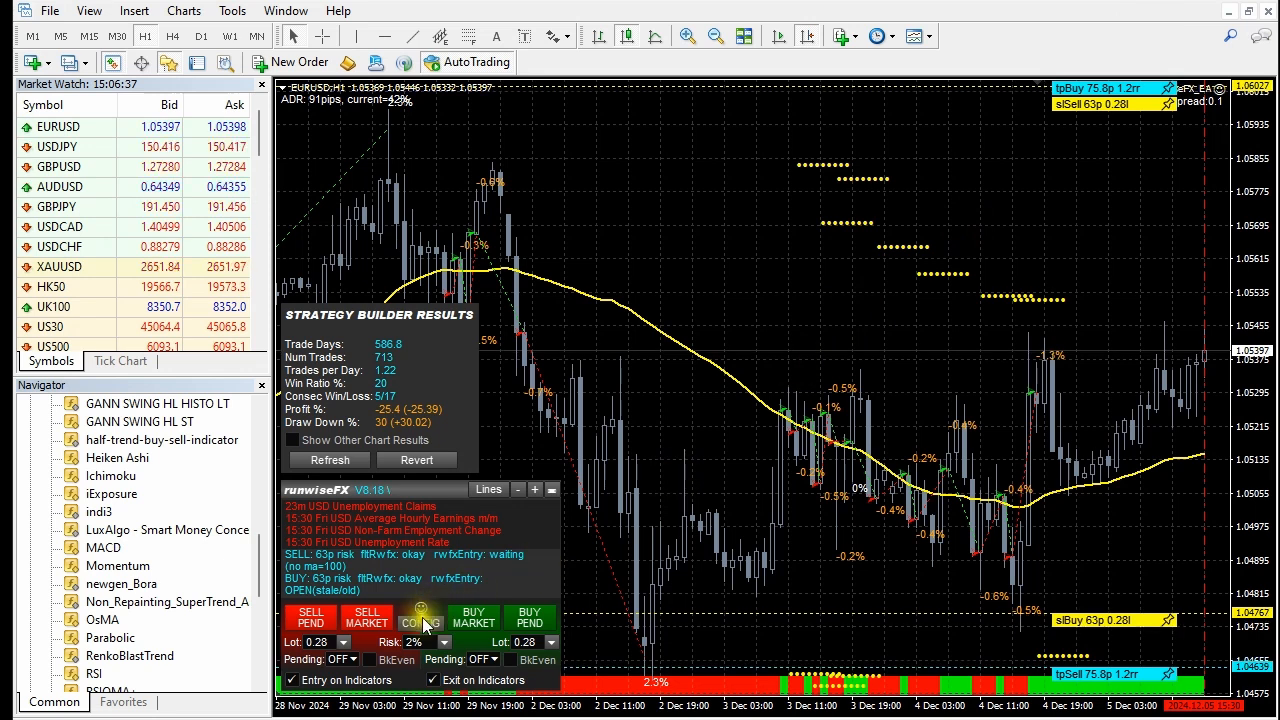
# - Back in MetaTrader, set the capture mode of the ma indicator value to IncDec and save it
pyautogui.click(427, 619)
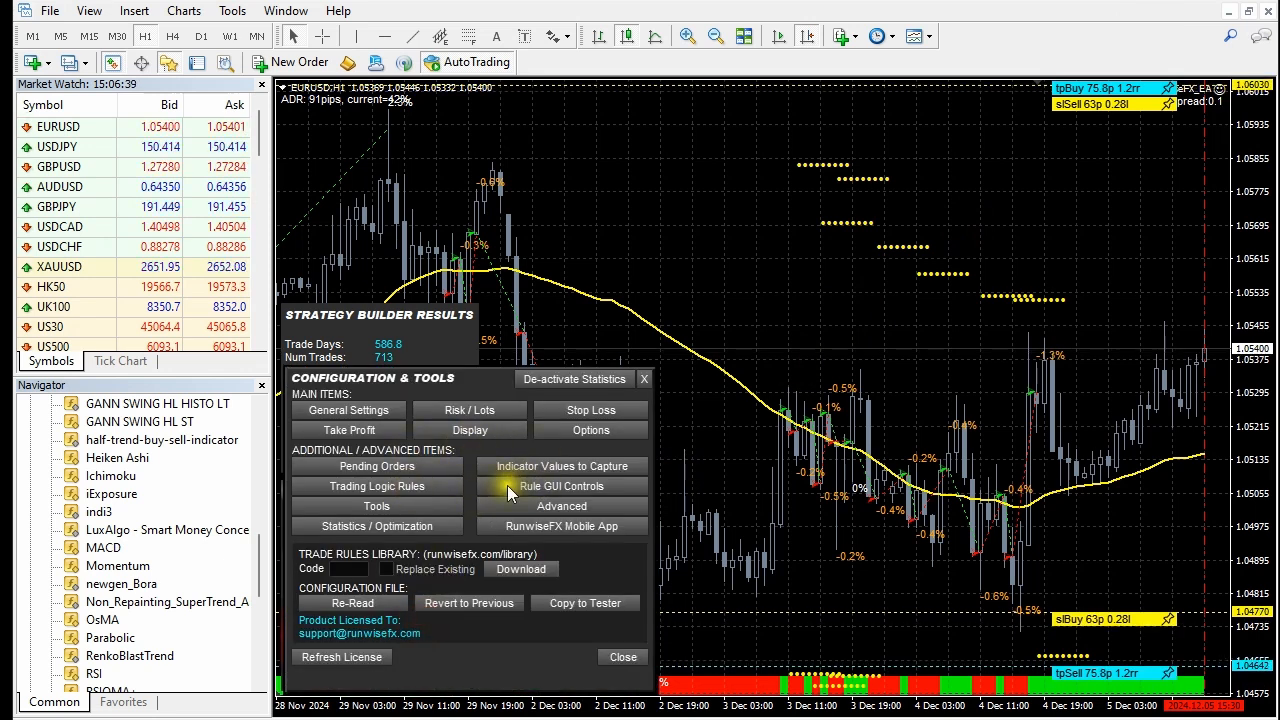
pyautogui.click(553, 466)
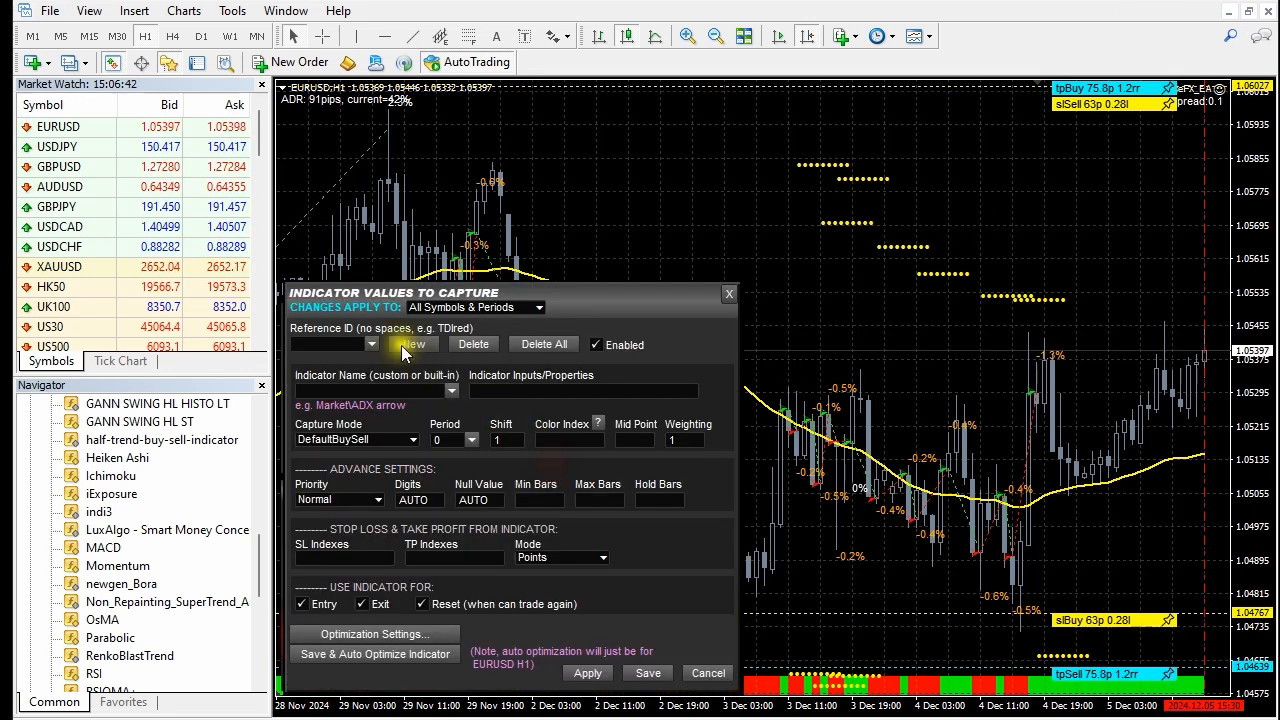
pyautogui.click(372, 345)
pyautogui.click(316, 381)
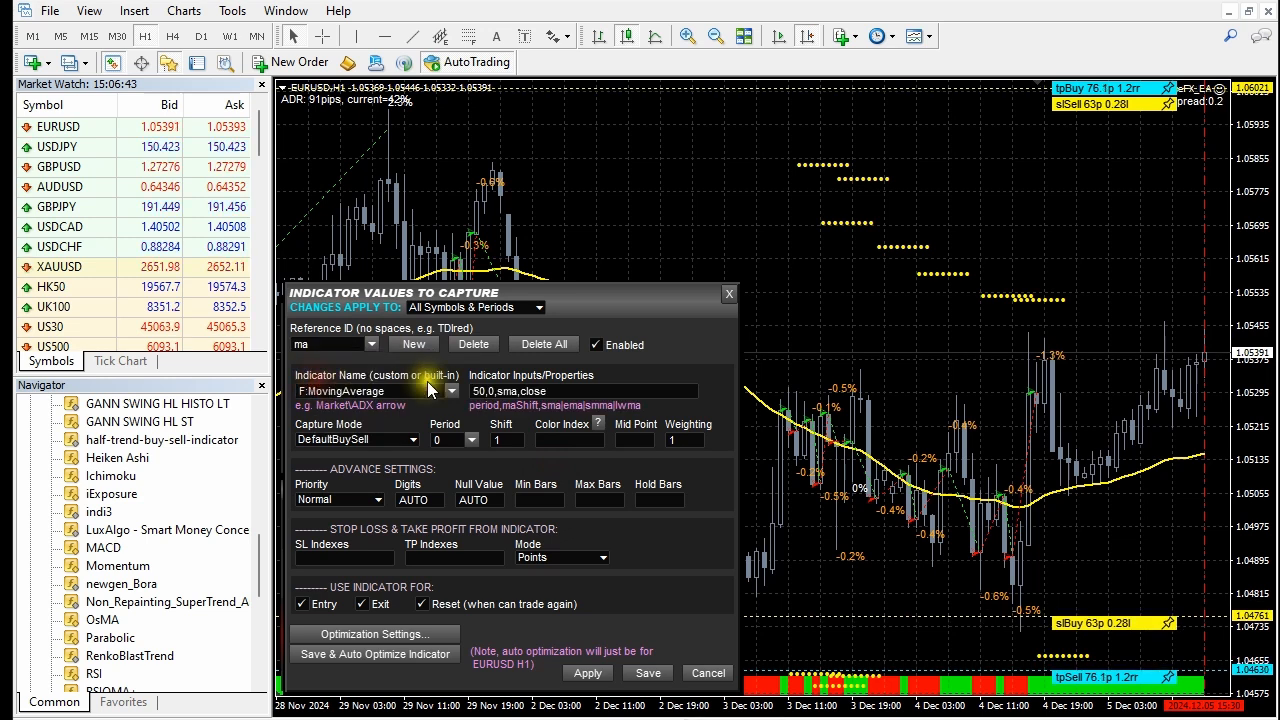
pyautogui.click(412, 440)
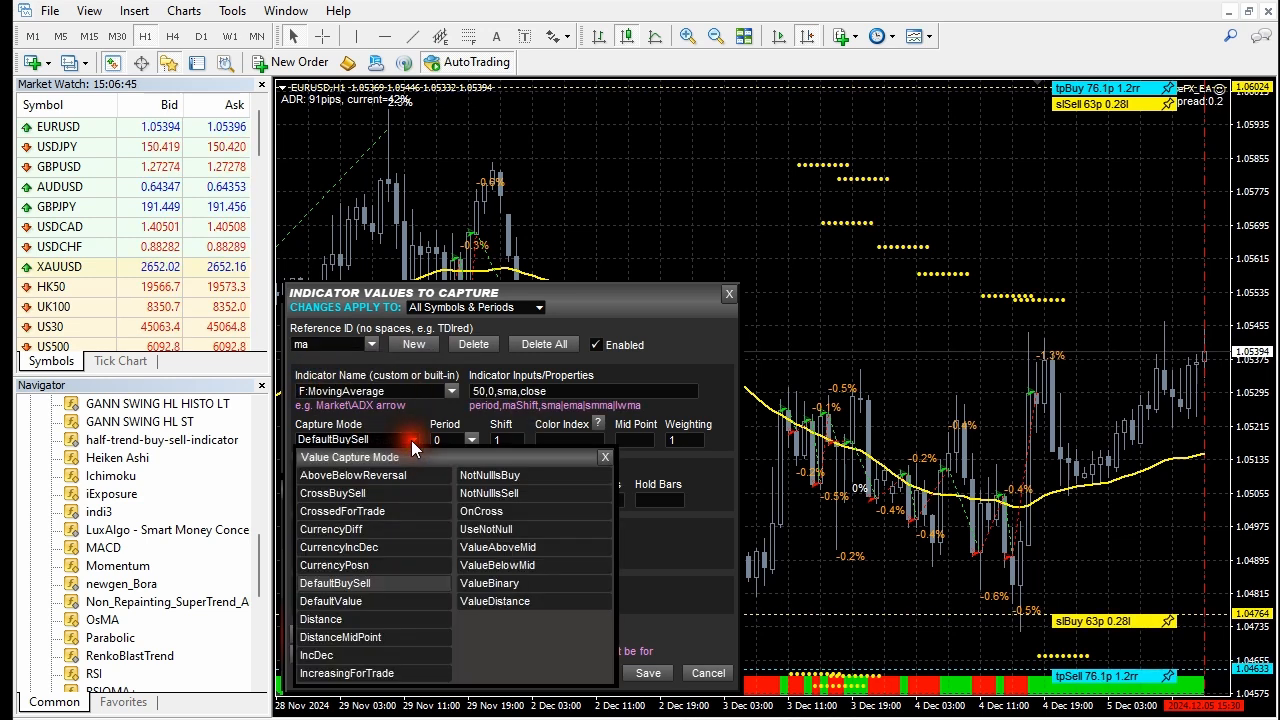
pyautogui.click(318, 655)
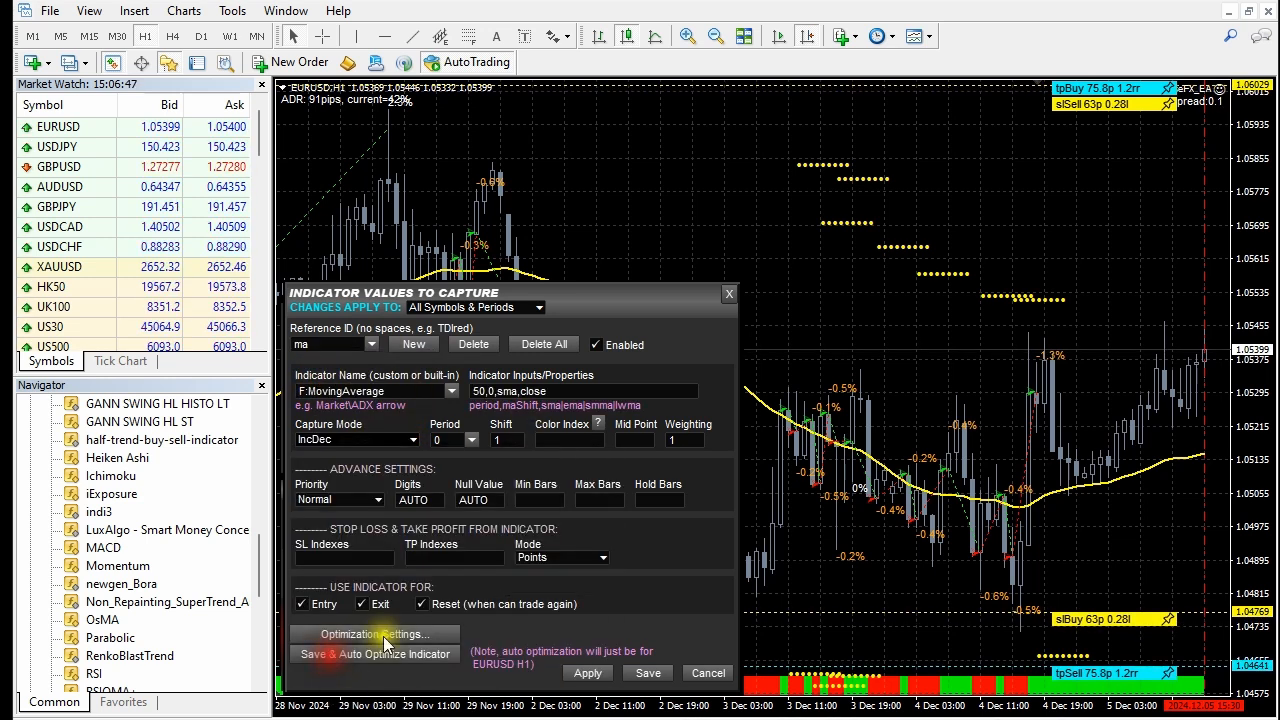
pyautogui.click(648, 674)
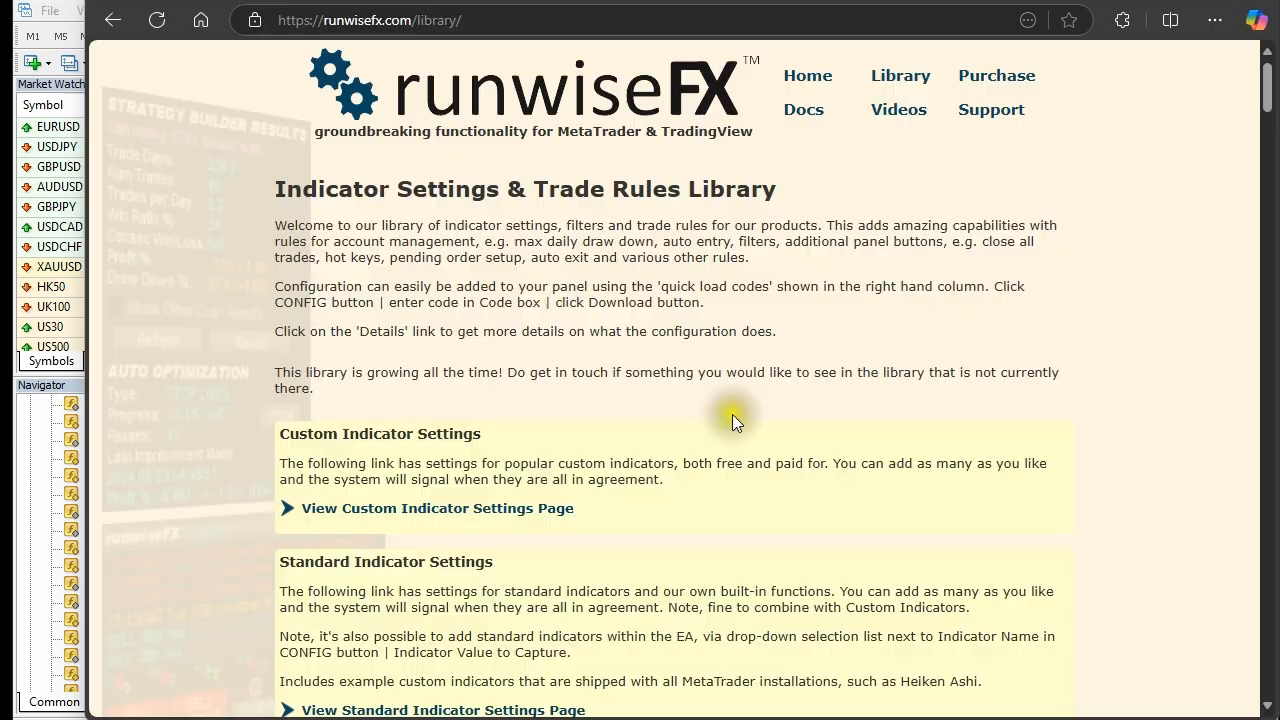
# - In the browser, review the library introduction and the MQL5 Market pages for Ultimate Trade Manager plus Mobile and Indicator Combine Merge
pyautogui.scroll(-1, 805, 364)
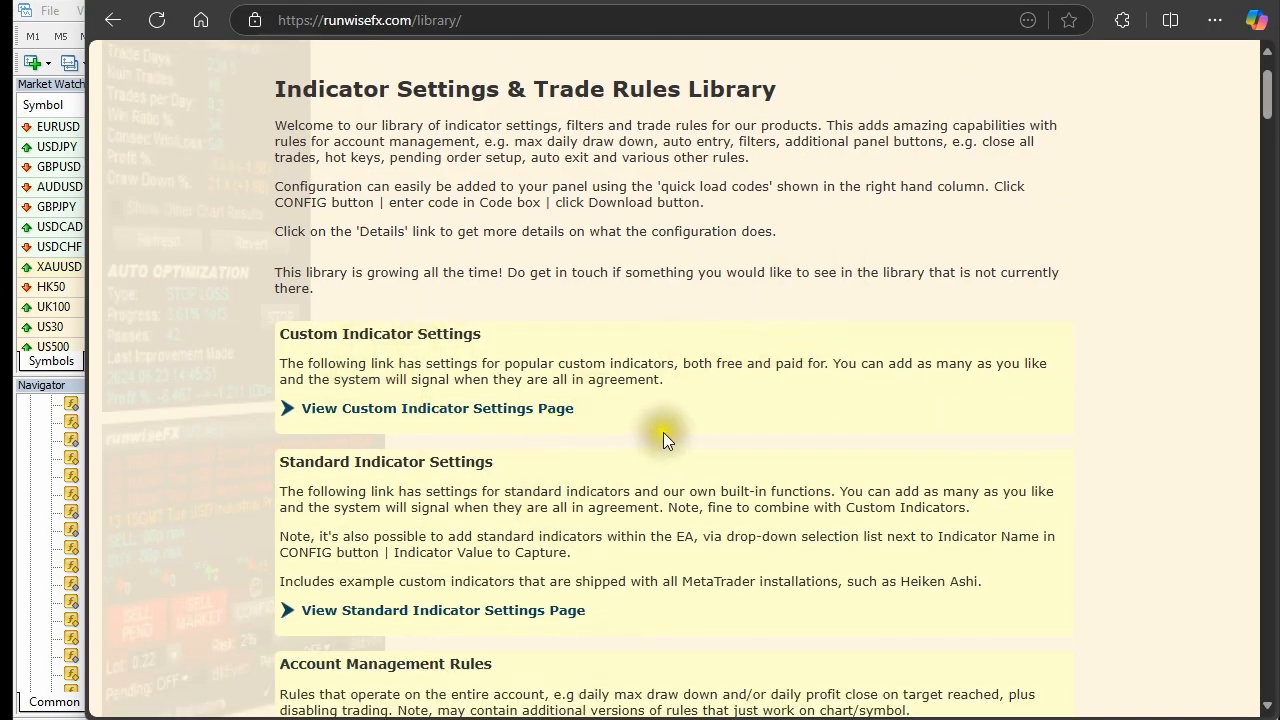
pyautogui.scroll(-1, 663, 434)
pyautogui.scroll(1, 630, 540)
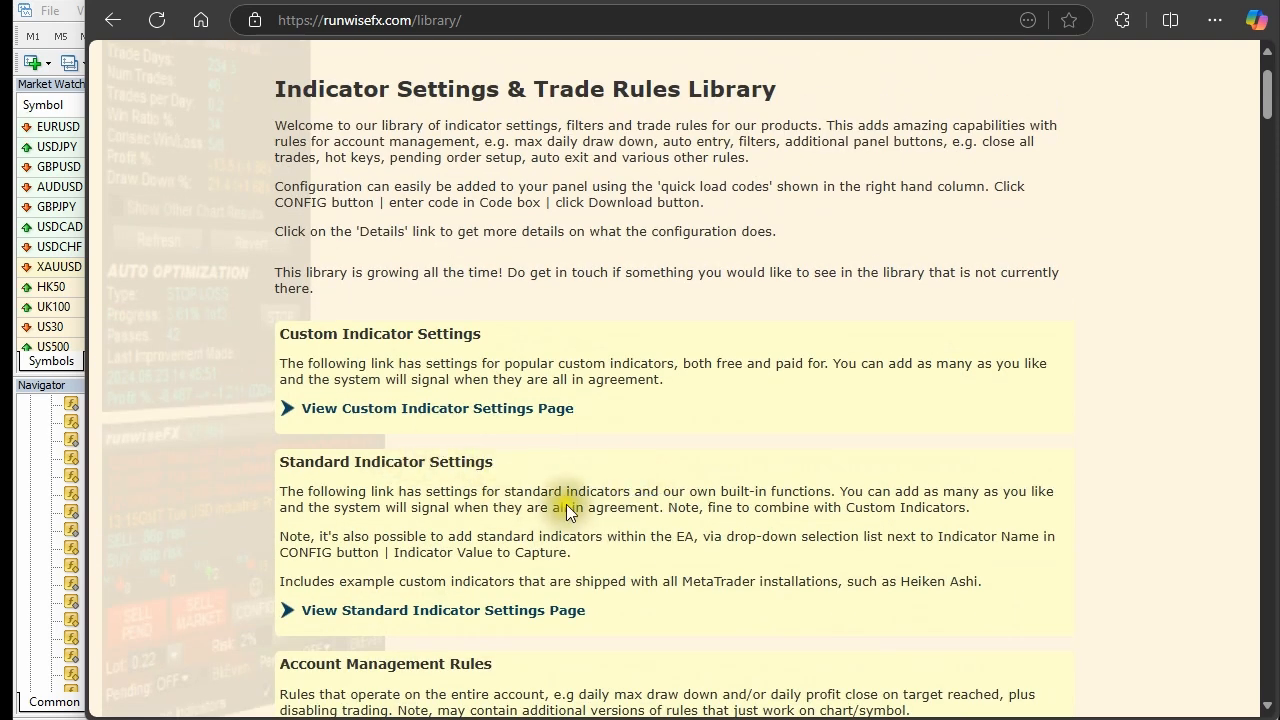
pyautogui.click(562, 1)
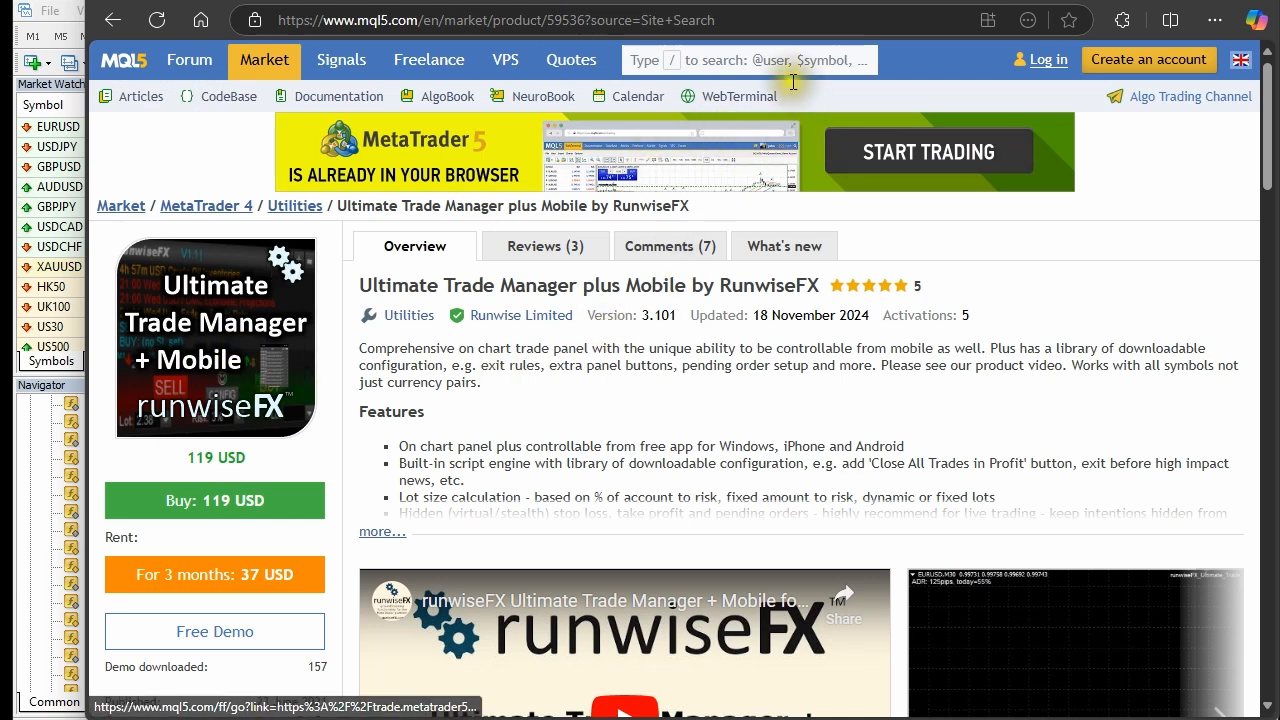
pyautogui.click(789, 1)
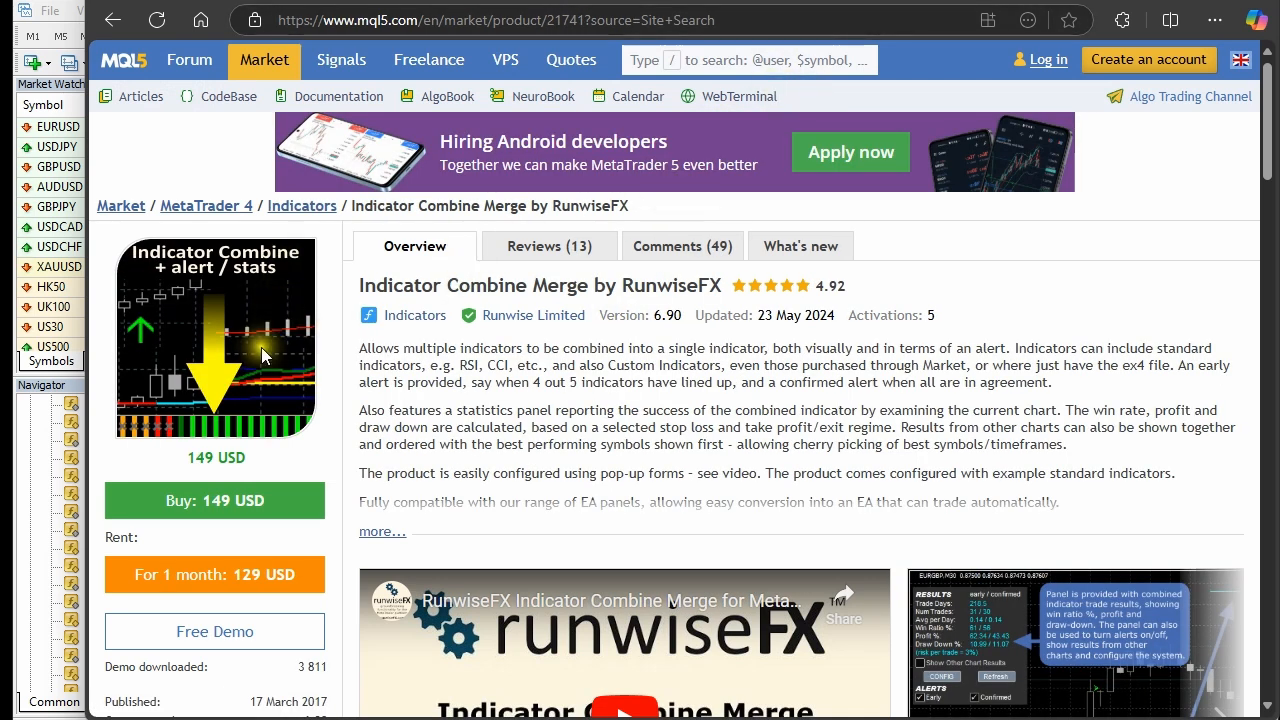
pyautogui.click(577, 2)
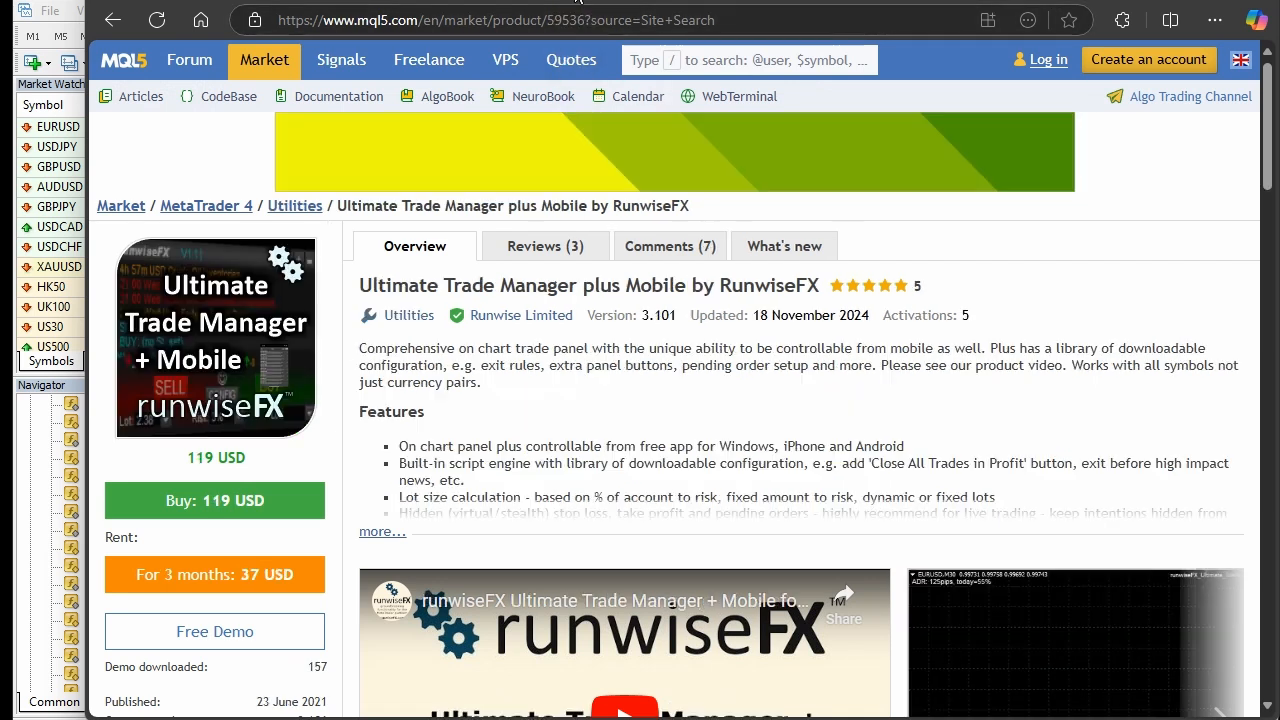
# - Examine the library's Account Management Rules and Other Entry Rules with their quick load codes, and return to MetaTrader
pyautogui.click(324, 4)
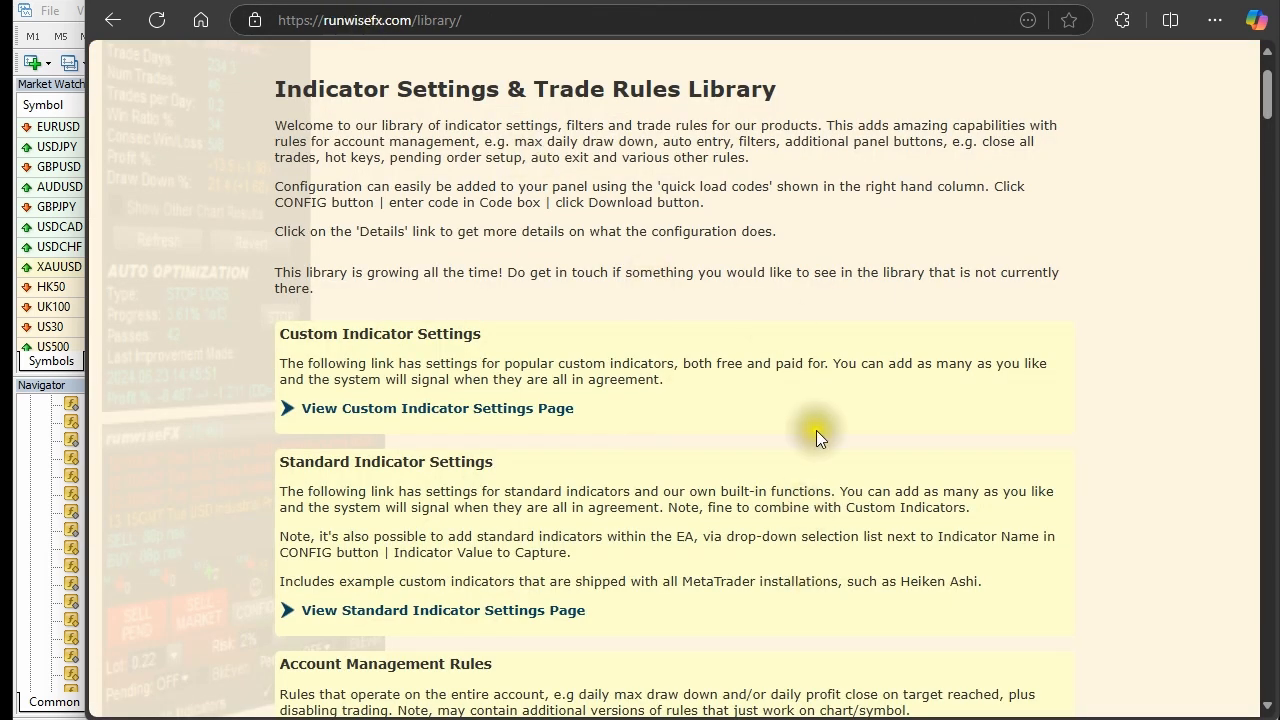
pyautogui.scroll(-3, 780, 430)
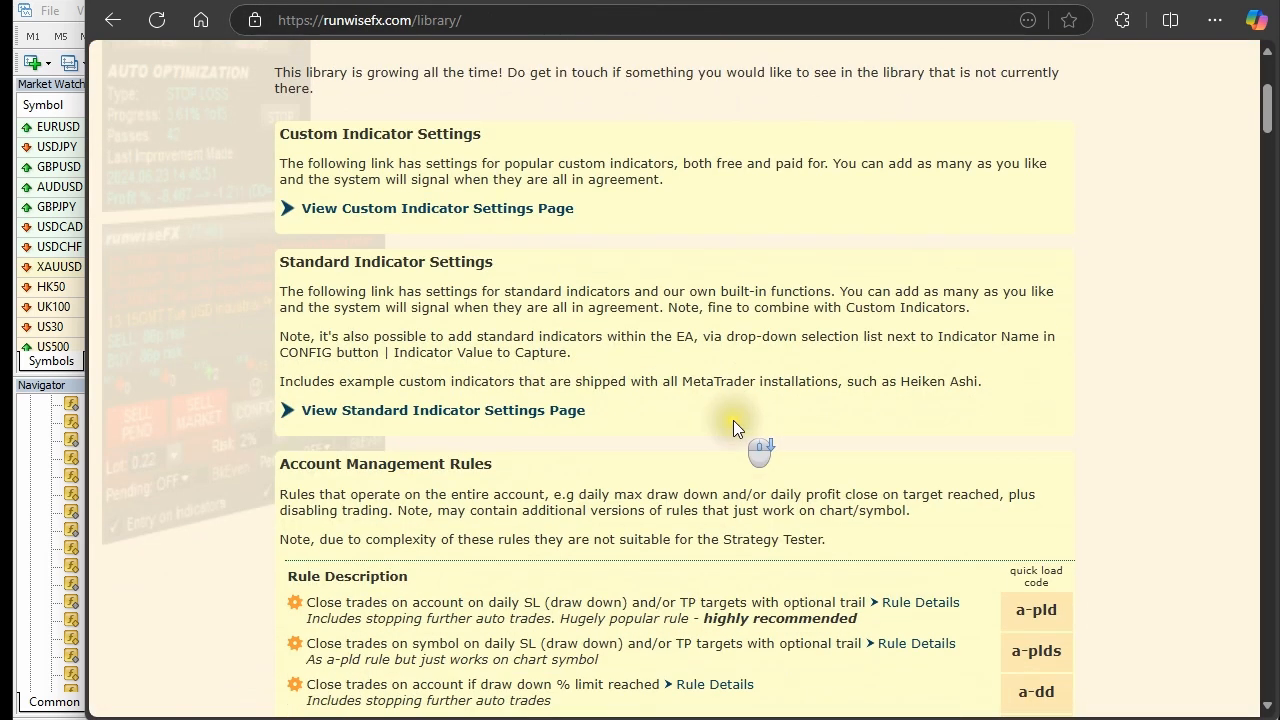
pyautogui.scroll(-1, 740, 410)
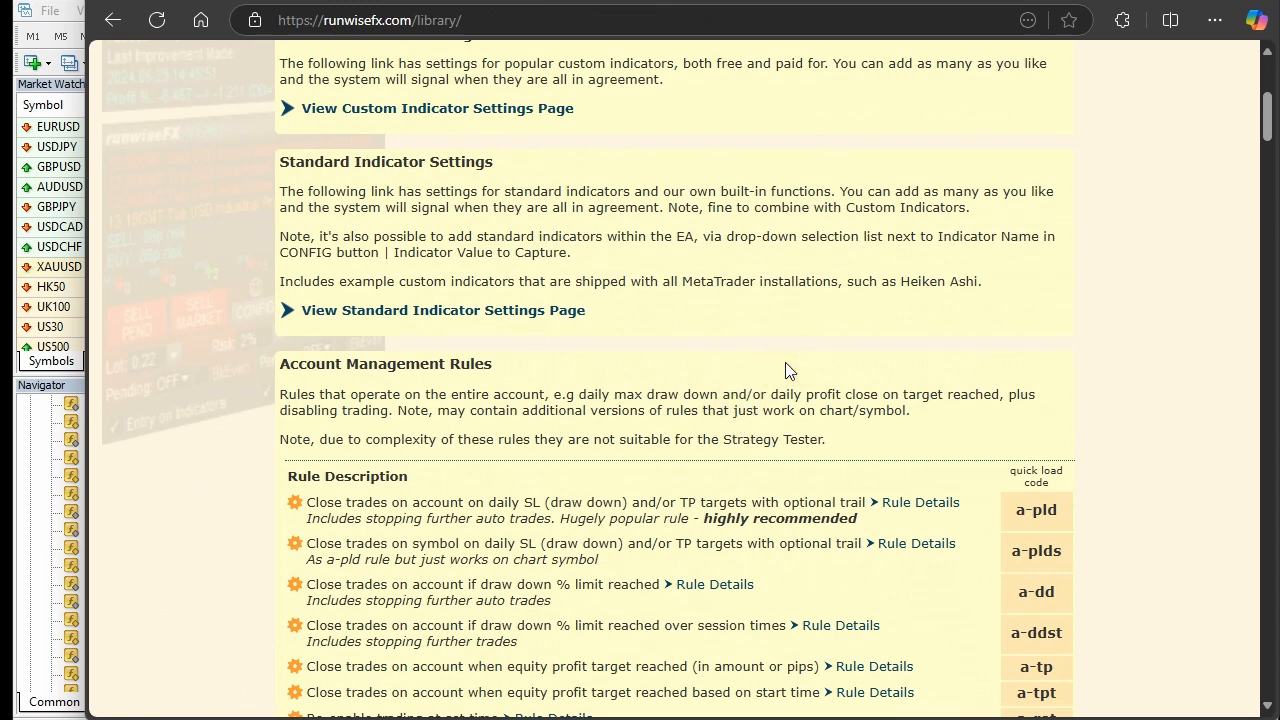
pyautogui.scroll(-1, 750, 345)
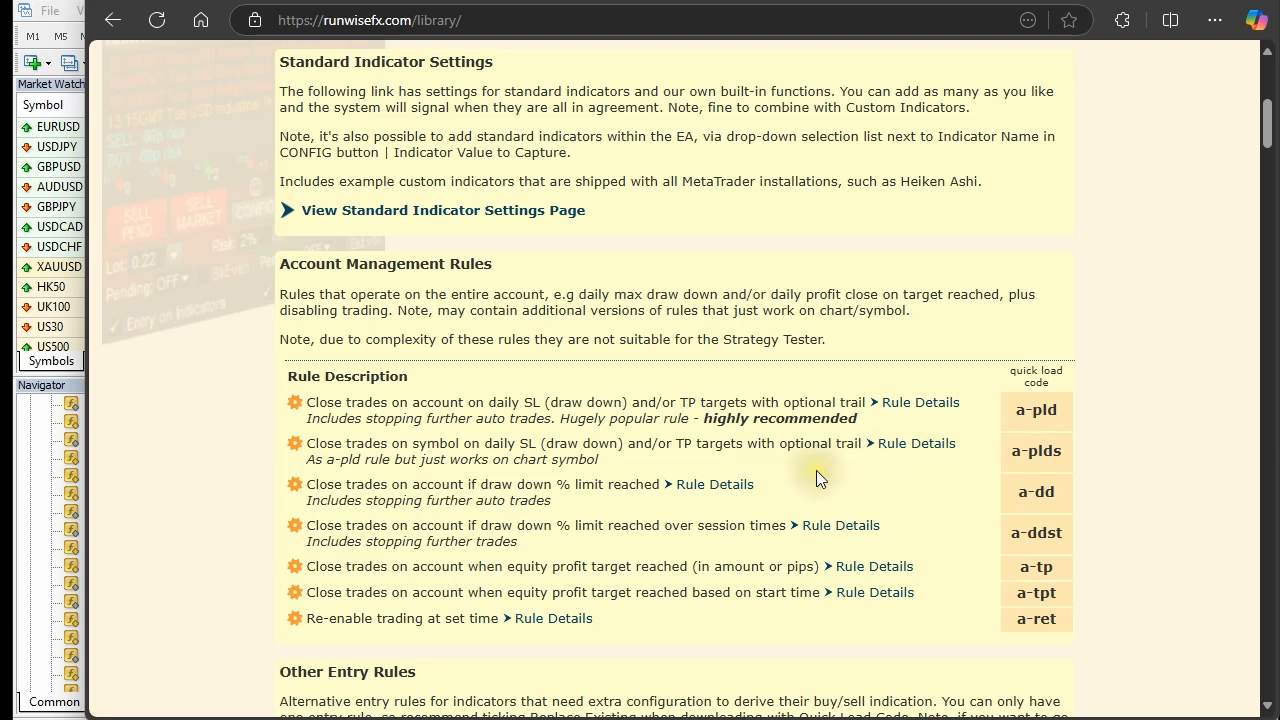
pyautogui.scroll(-1, 812, 470)
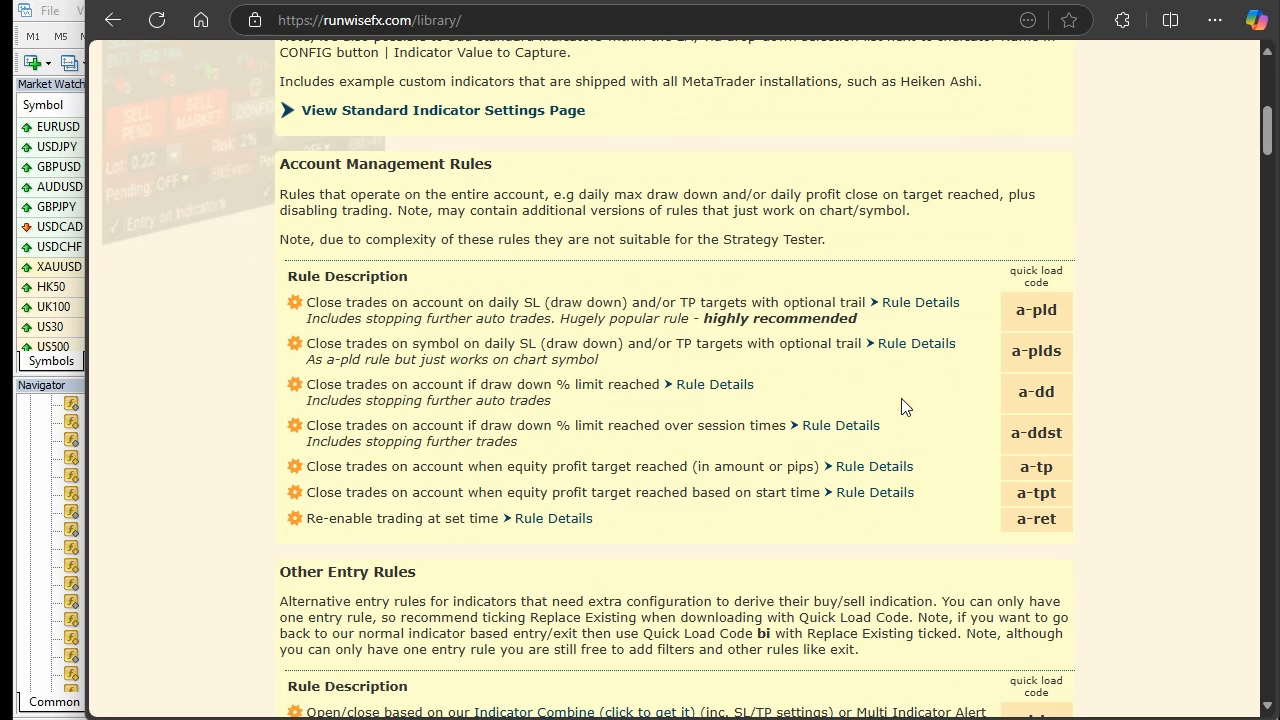
pyautogui.scroll(-1, 901, 407)
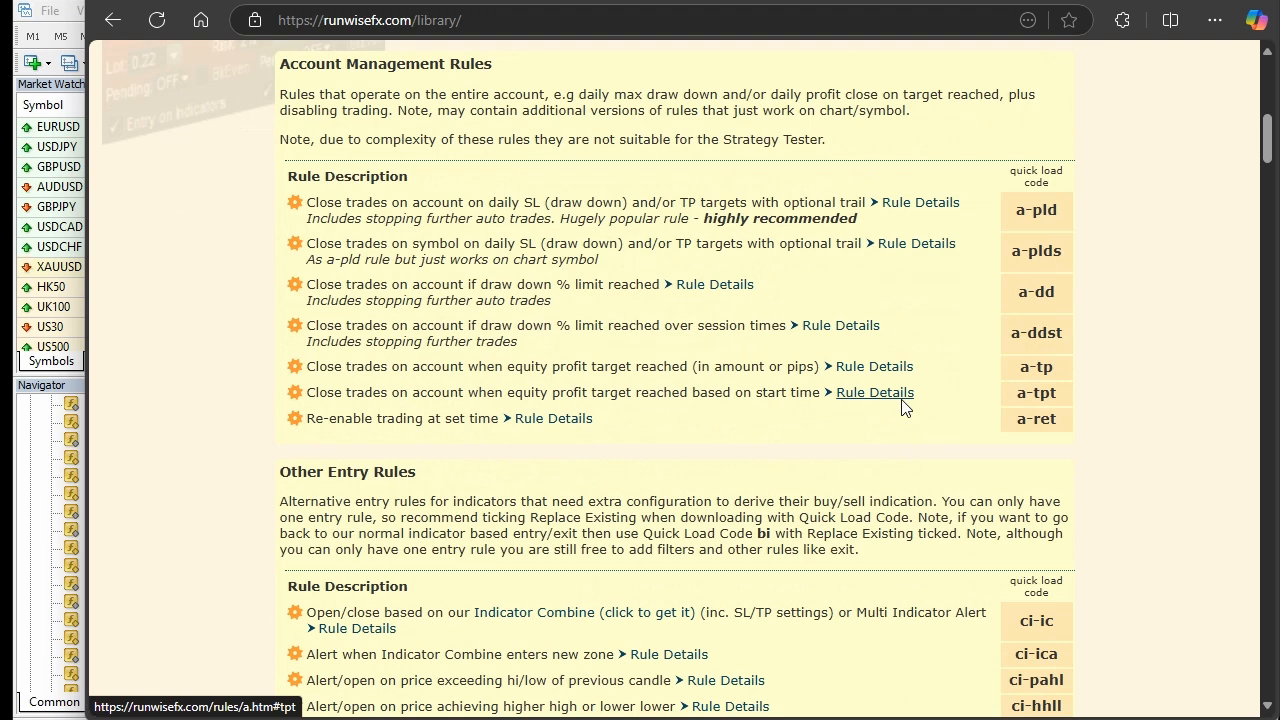
pyautogui.scroll(-1, 920, 404)
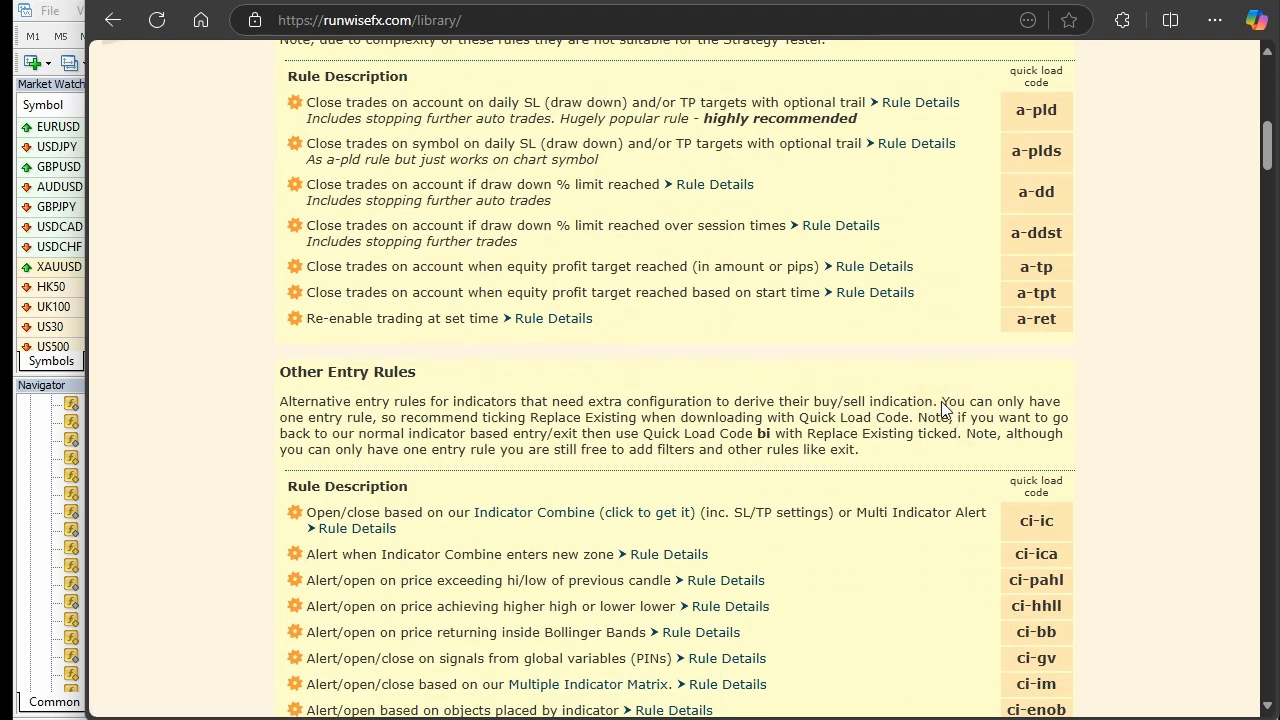
pyautogui.scroll(-1, 942, 408)
pyautogui.scroll(-1, 940, 361)
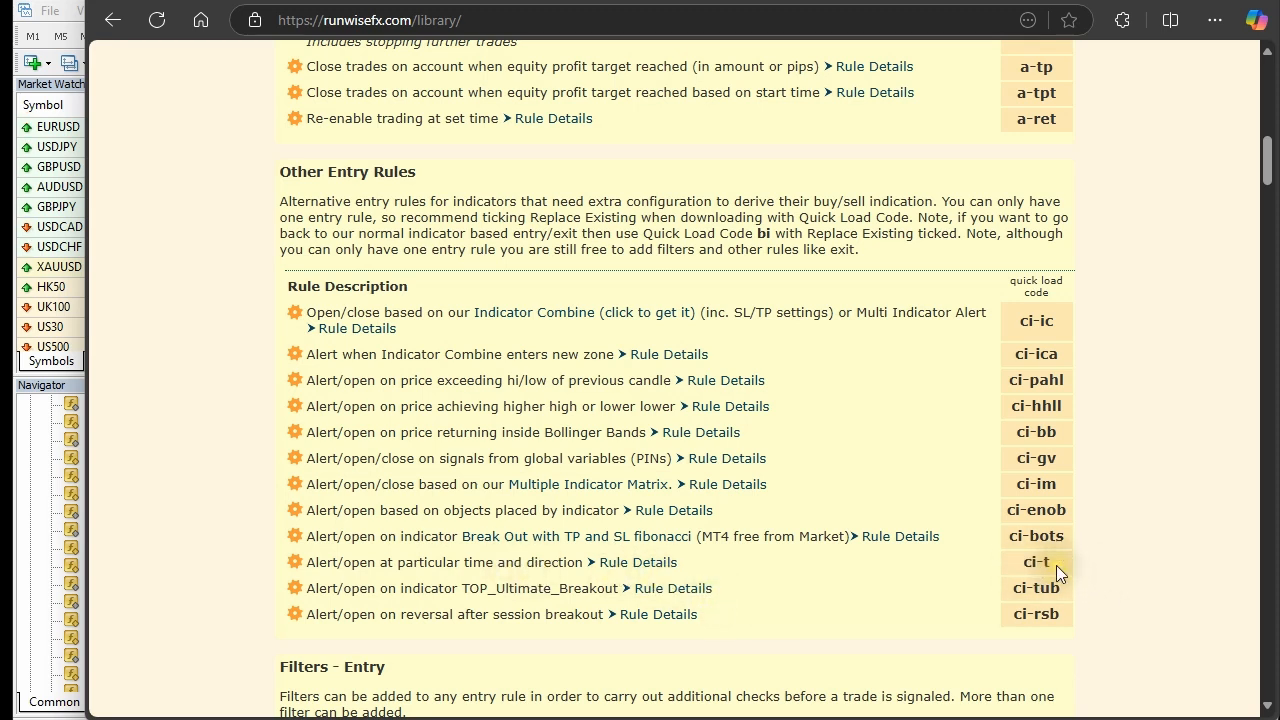
pyautogui.hotkey('alt', 'Tab')
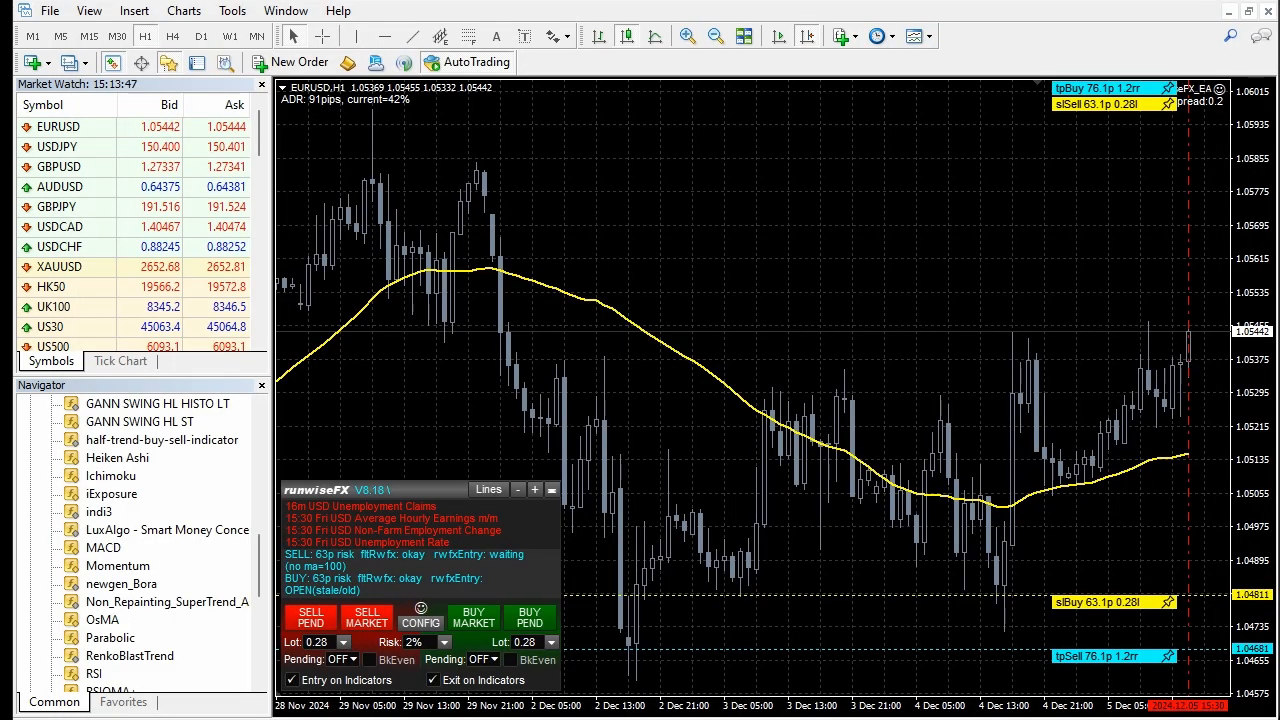
# - Download the trade rules library configuration with quick load code ci-t, replacing the existing configuration
pyautogui.click(424, 622)
pyautogui.click(341, 571)
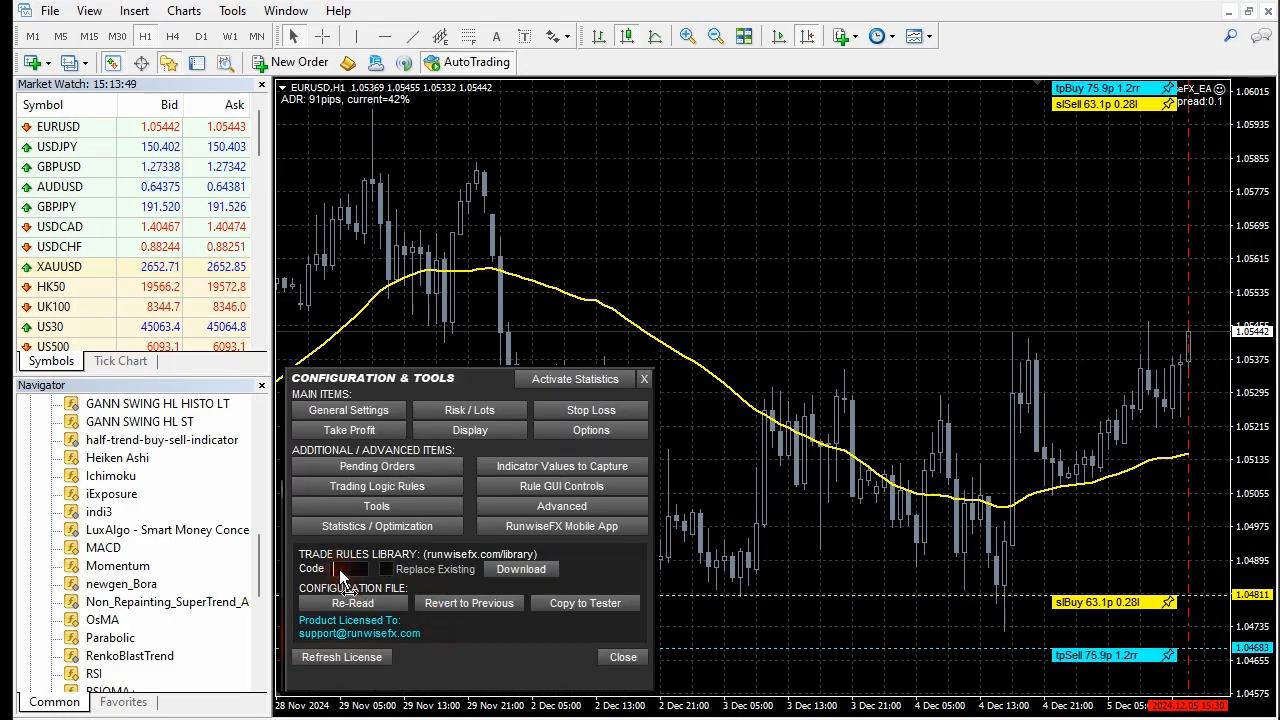
pyautogui.write('c')
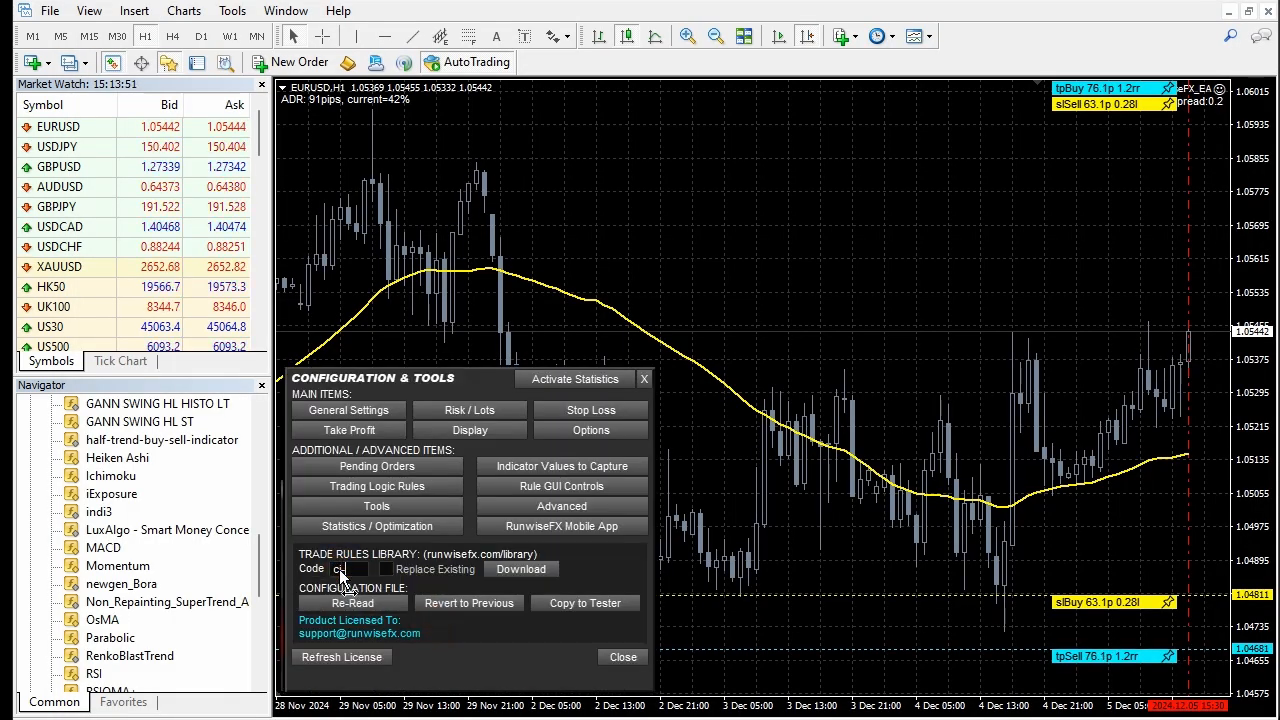
pyautogui.write('i-t')
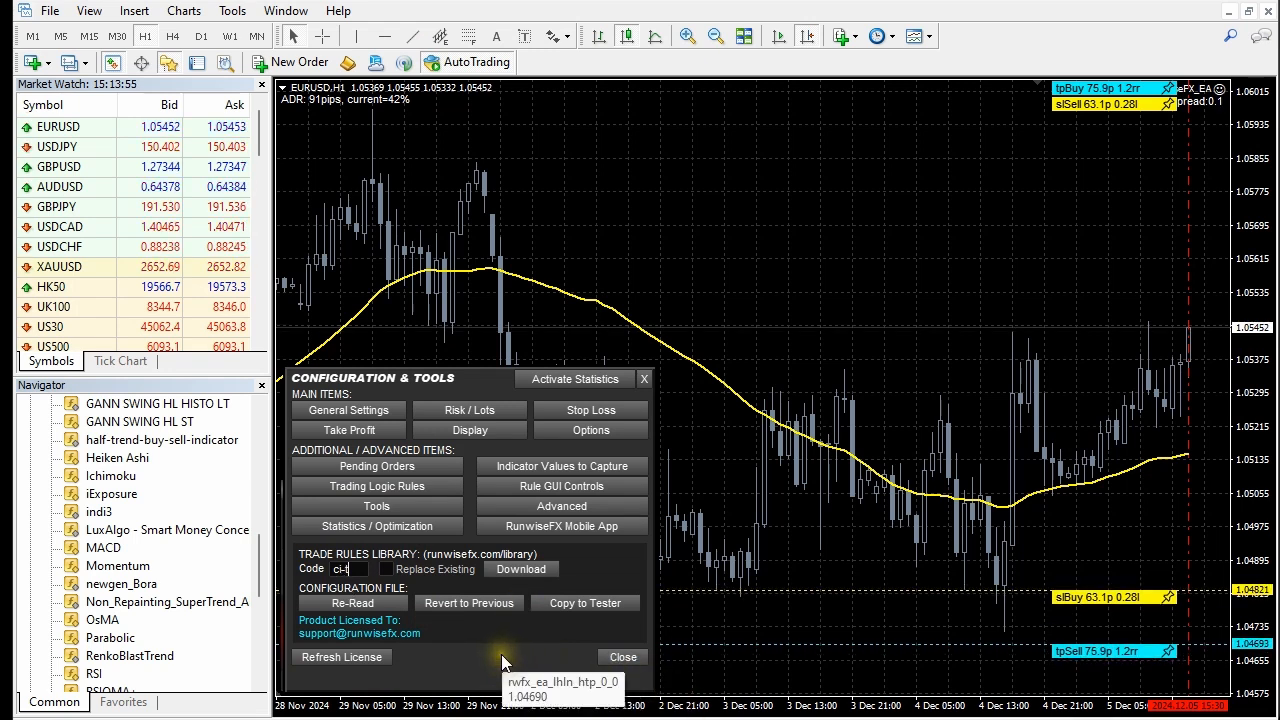
pyautogui.press('BackSpace')
pyautogui.press('BackSpace')
pyautogui.press('BackSpace')
pyautogui.press('BackSpace')
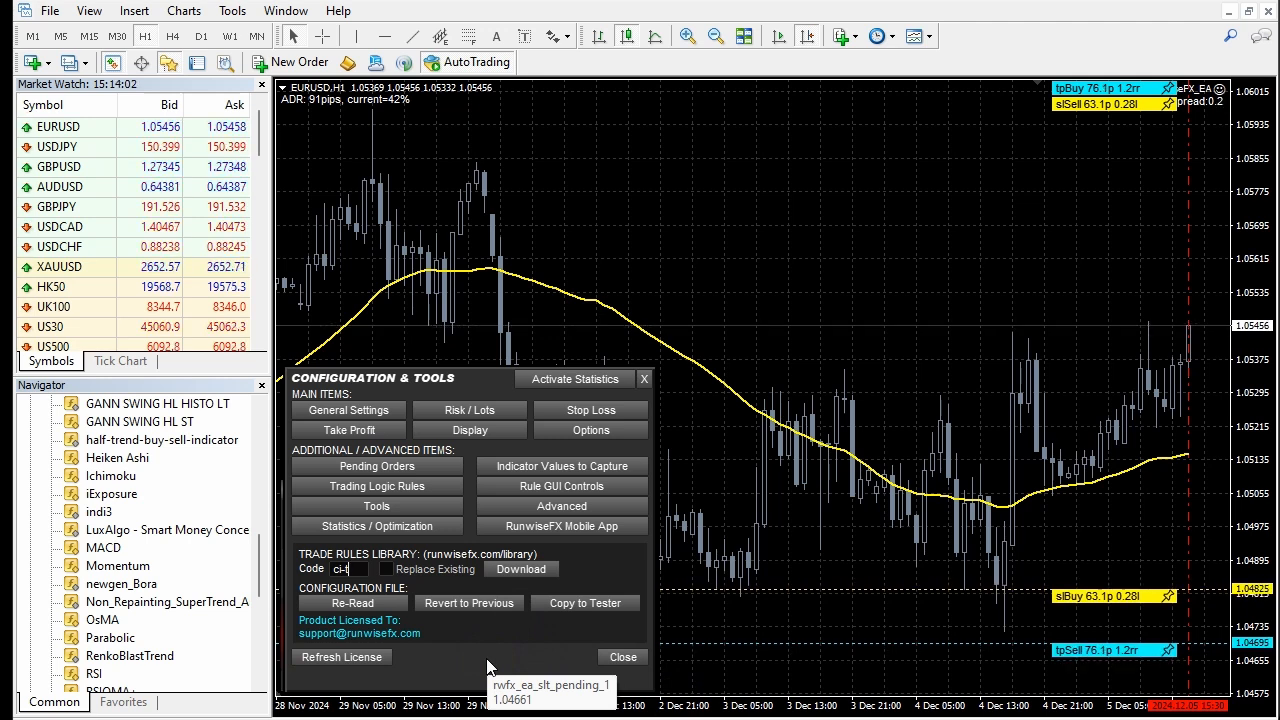
pyautogui.click(486, 661)
pyautogui.click(386, 569)
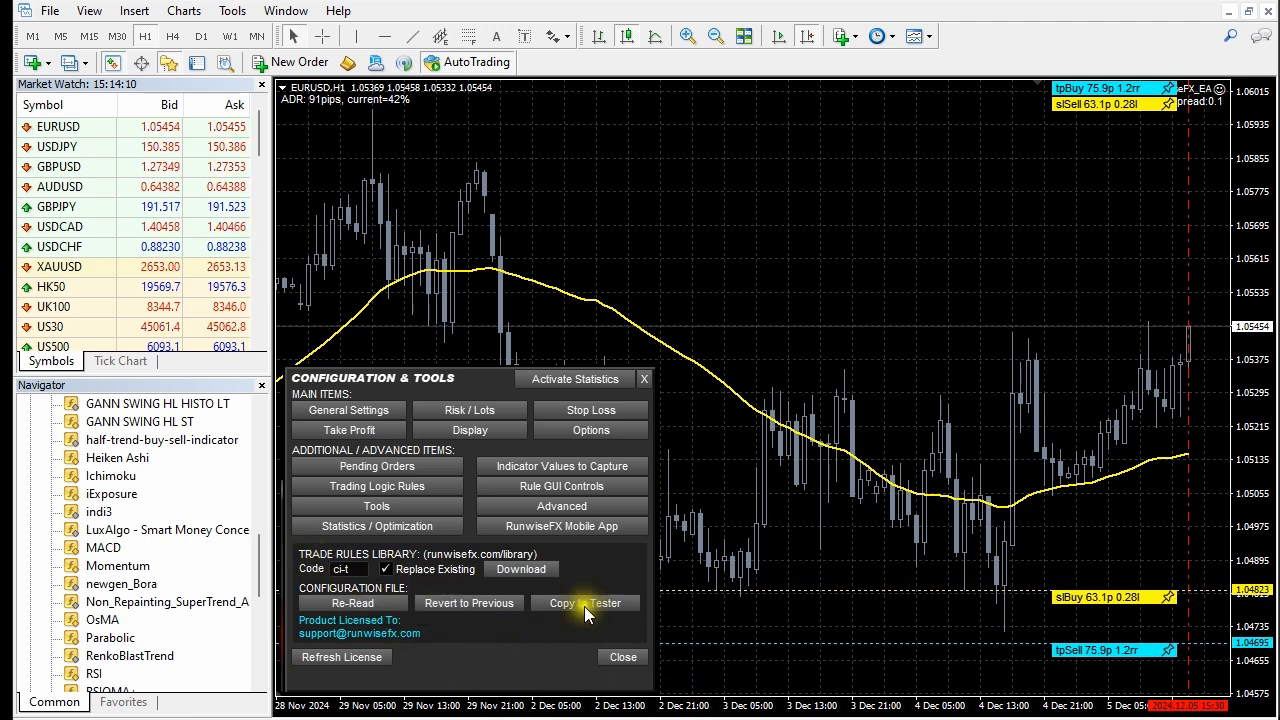
pyautogui.click(528, 572)
pyautogui.click(762, 342)
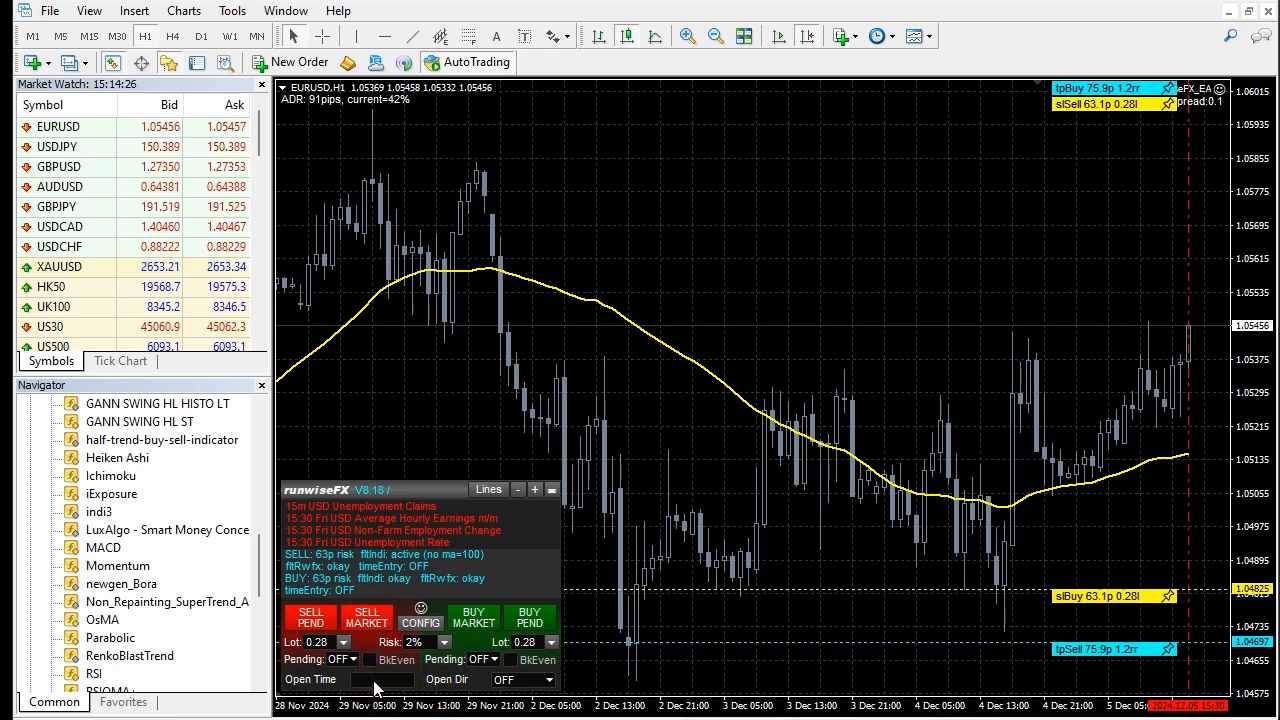
# - Set the time entry rule to open at 8:00 with the open direction BOTH
pyautogui.click(374, 683)
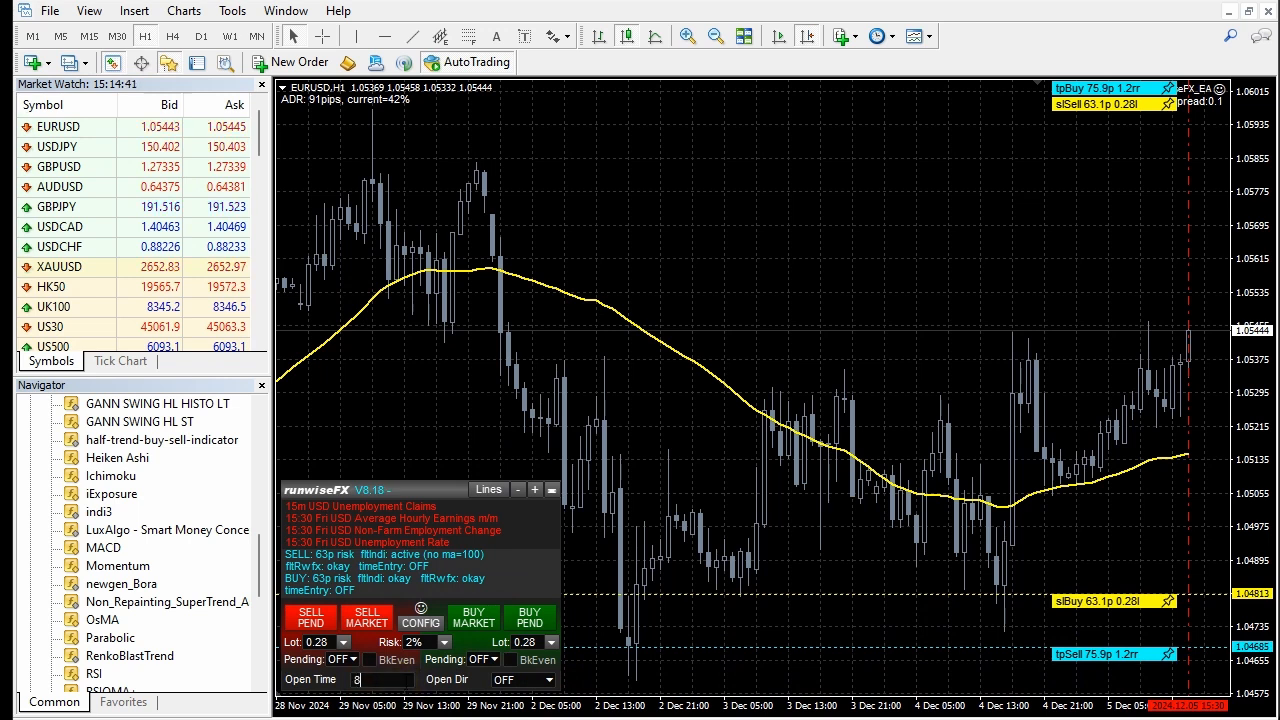
pyautogui.write(':00')
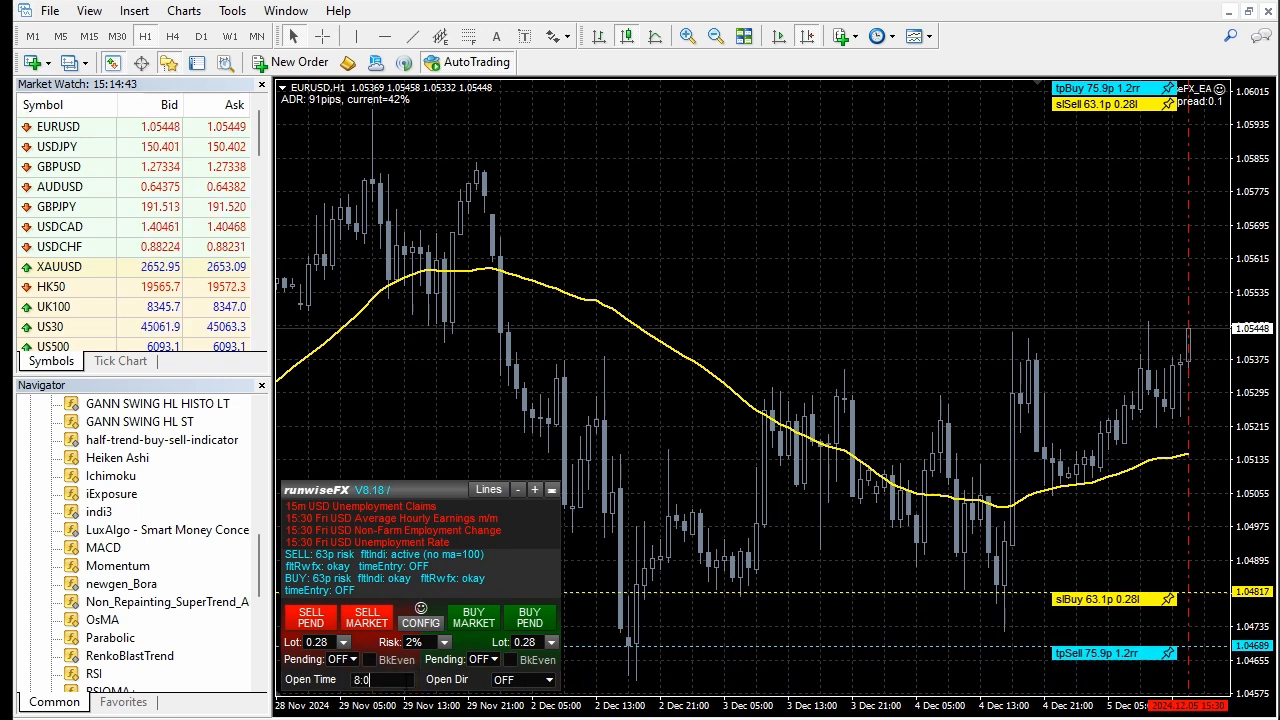
pyautogui.click(547, 680)
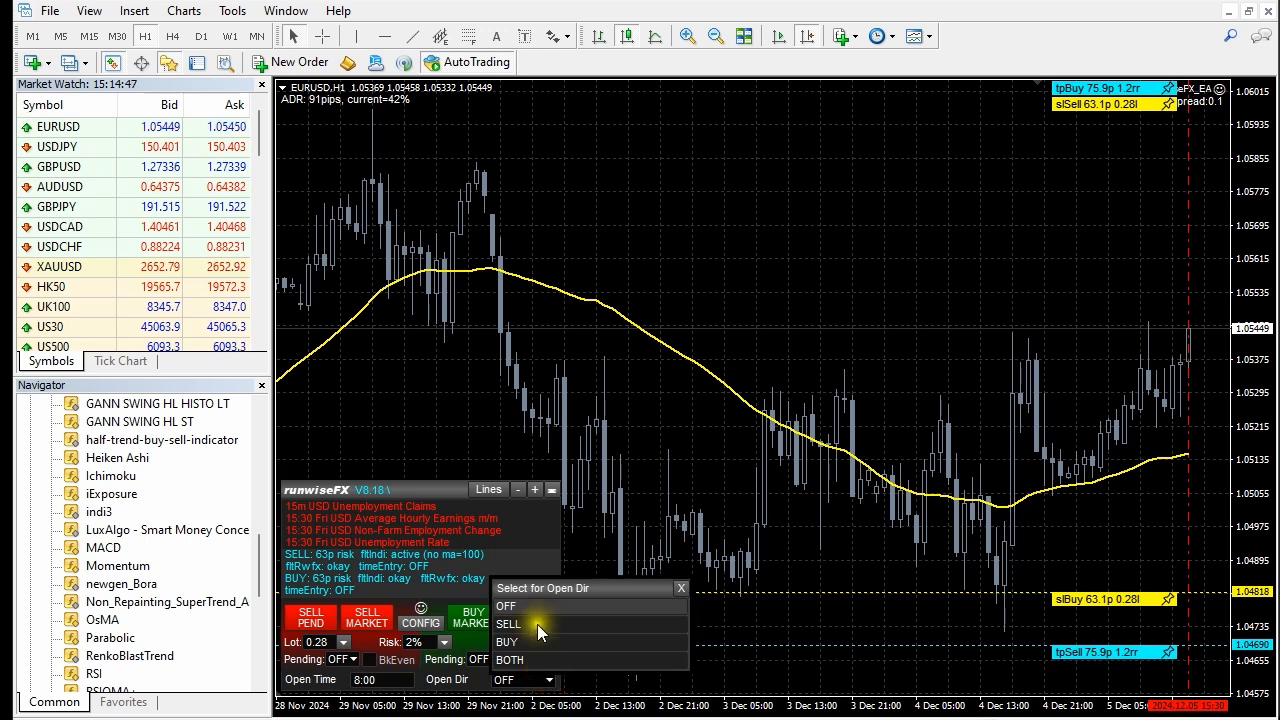
pyautogui.click(535, 660)
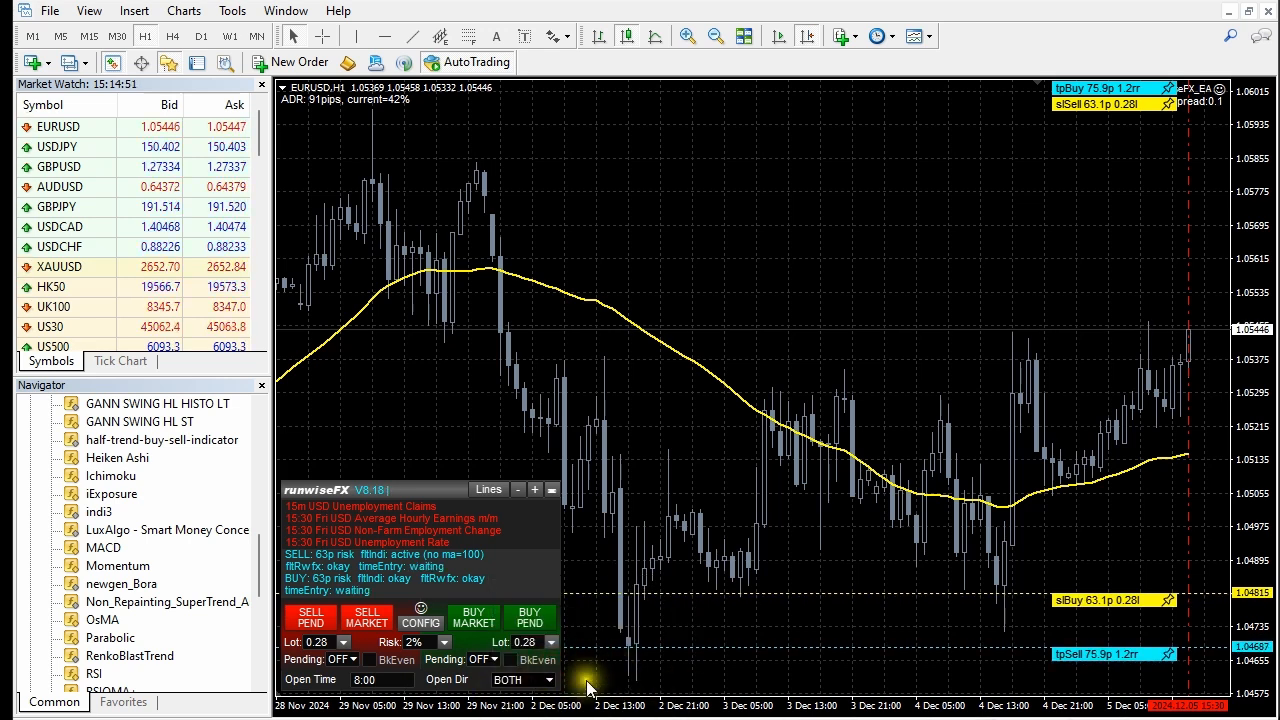
# - In the General Settings, set the default auto entry mode to TC - Trade Continuous and save
pyautogui.click(417, 624)
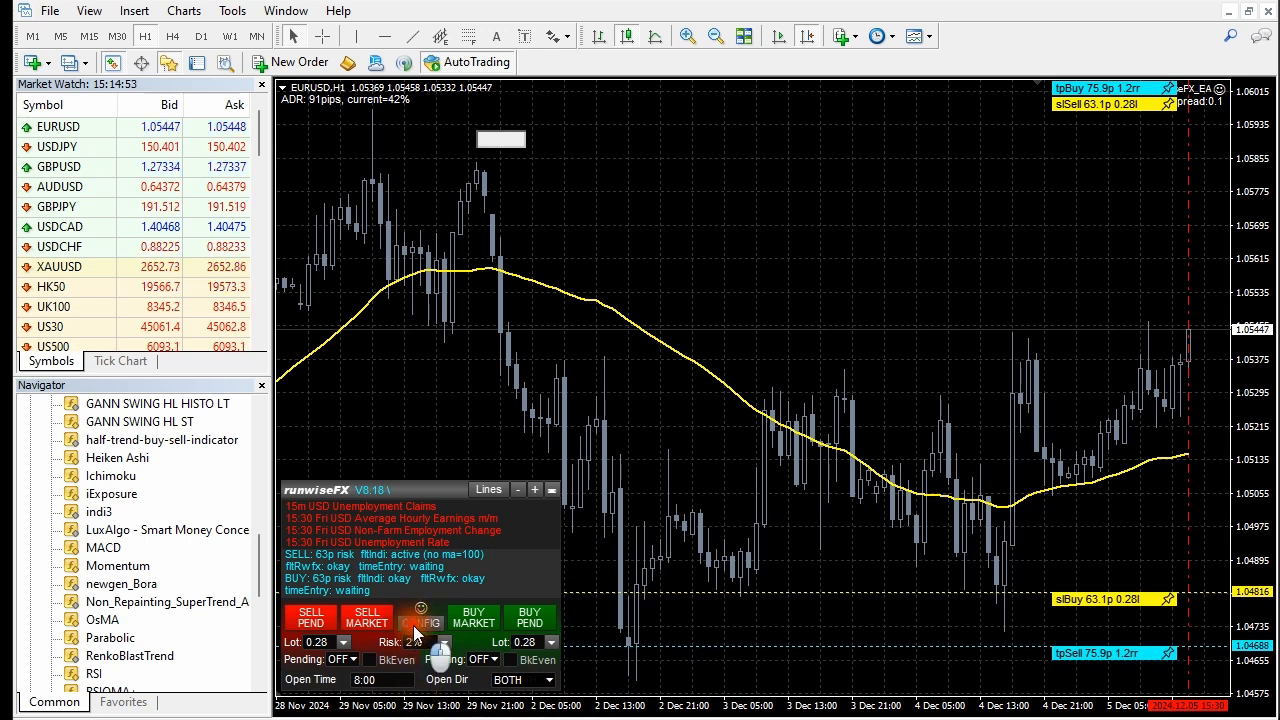
pyautogui.click(388, 333)
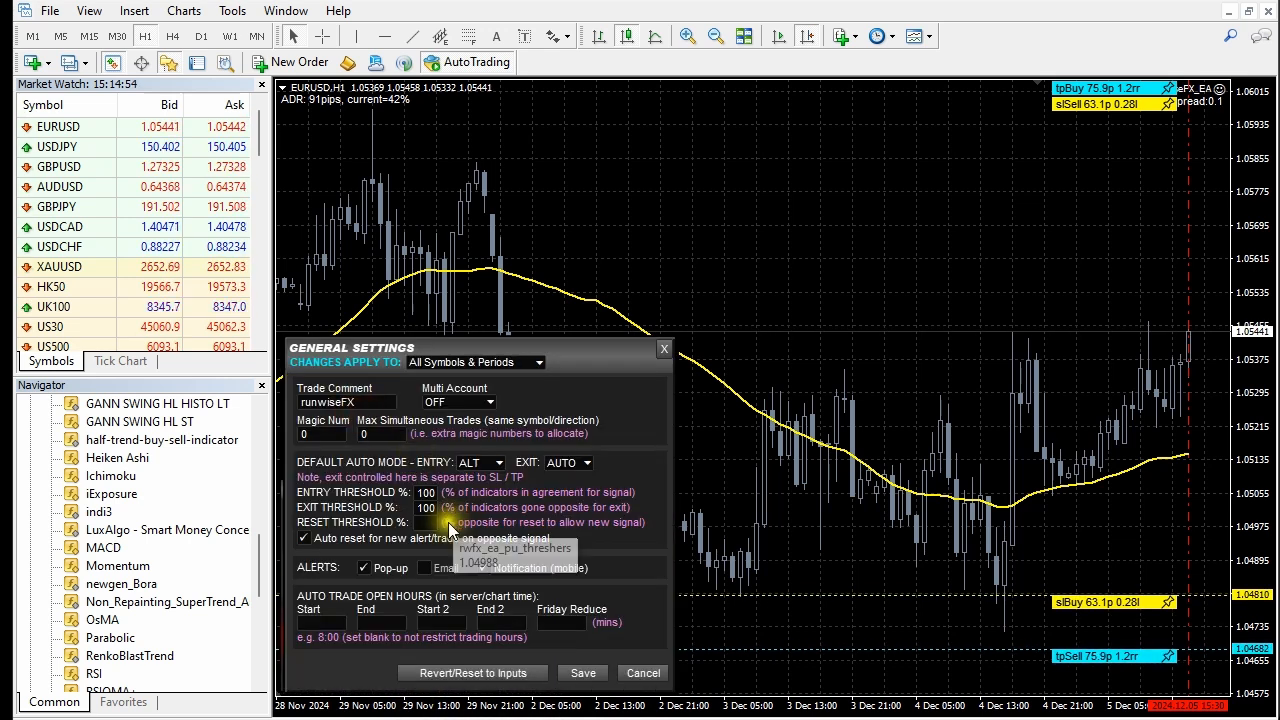
pyautogui.click(498, 466)
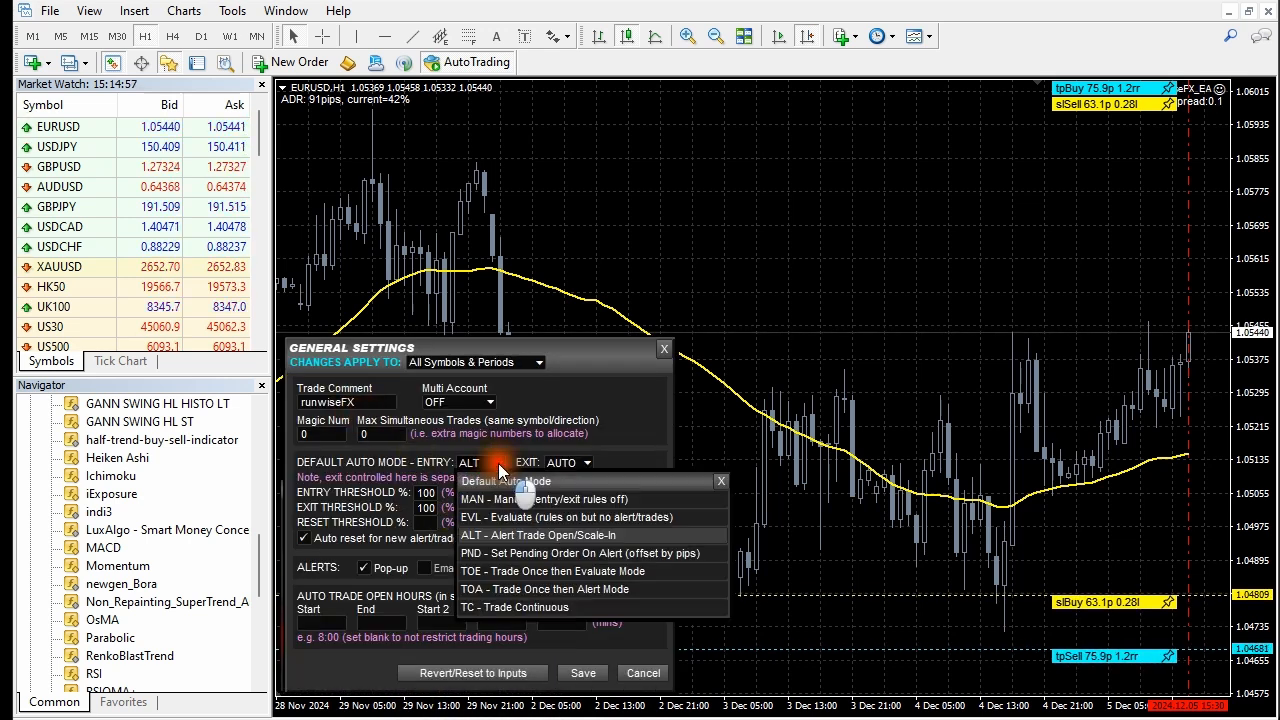
pyautogui.click(505, 607)
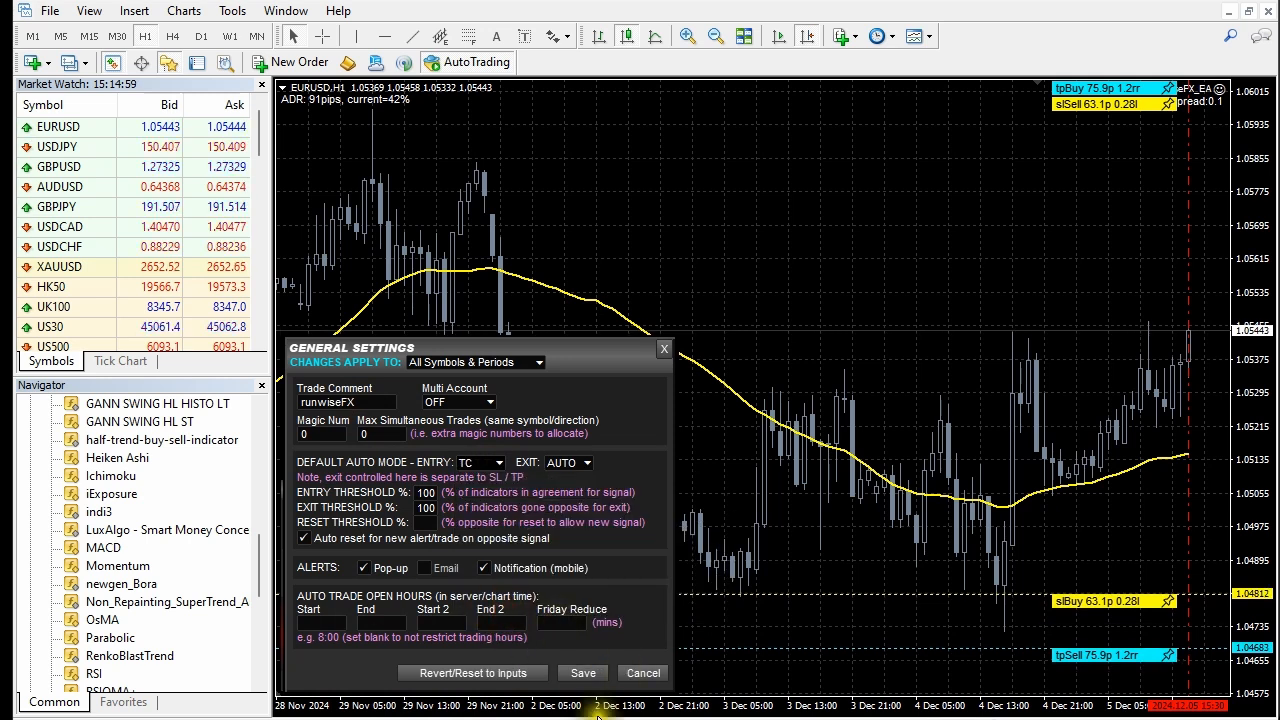
pyautogui.click(583, 673)
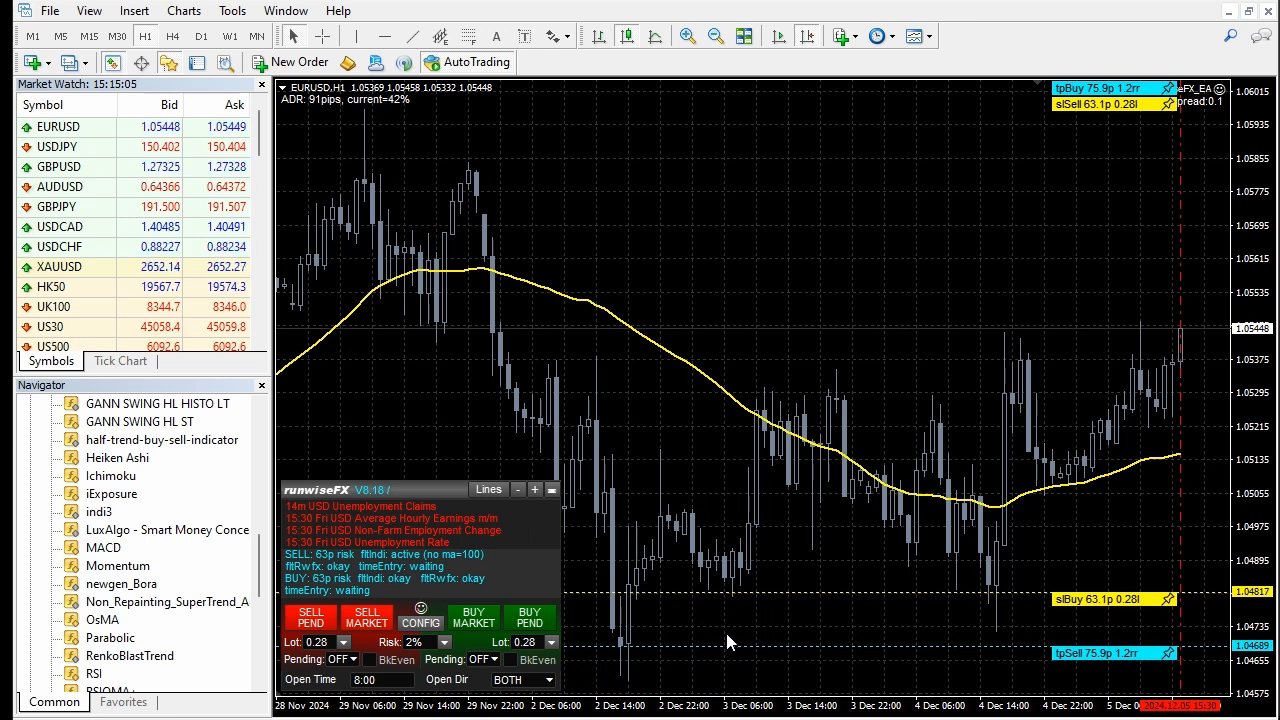
pyautogui.click(717, 633)
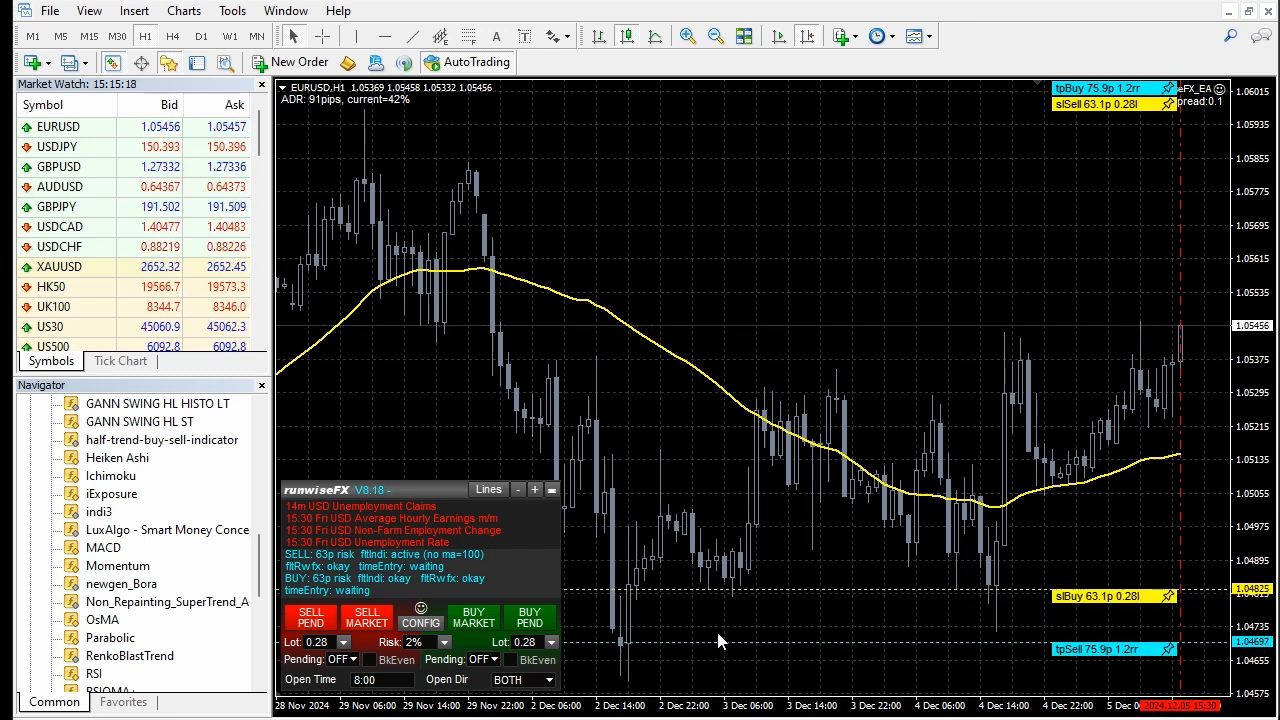
# - In the browser, examine the library's Filters - Entry rules and their quick load codes
pyautogui.hotkey('alt', 'Tab')
pyautogui.scroll(-5, 849, 328)
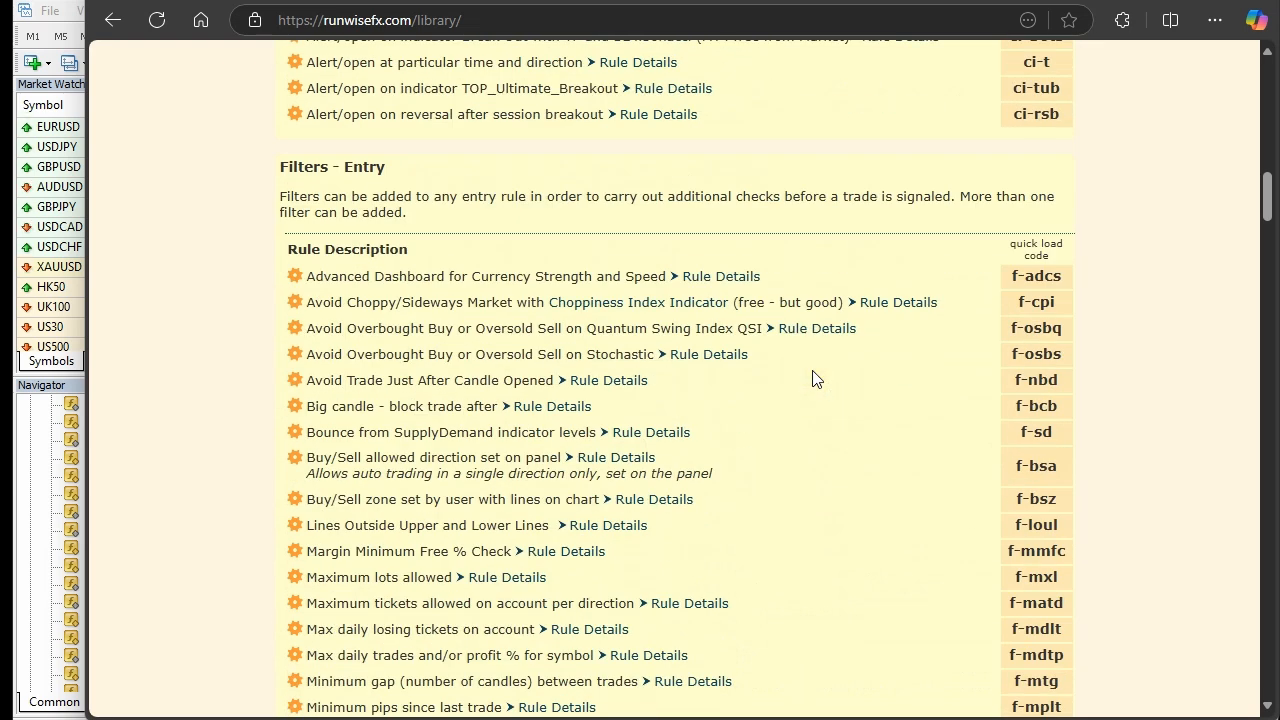
pyautogui.scroll(1, 812, 378)
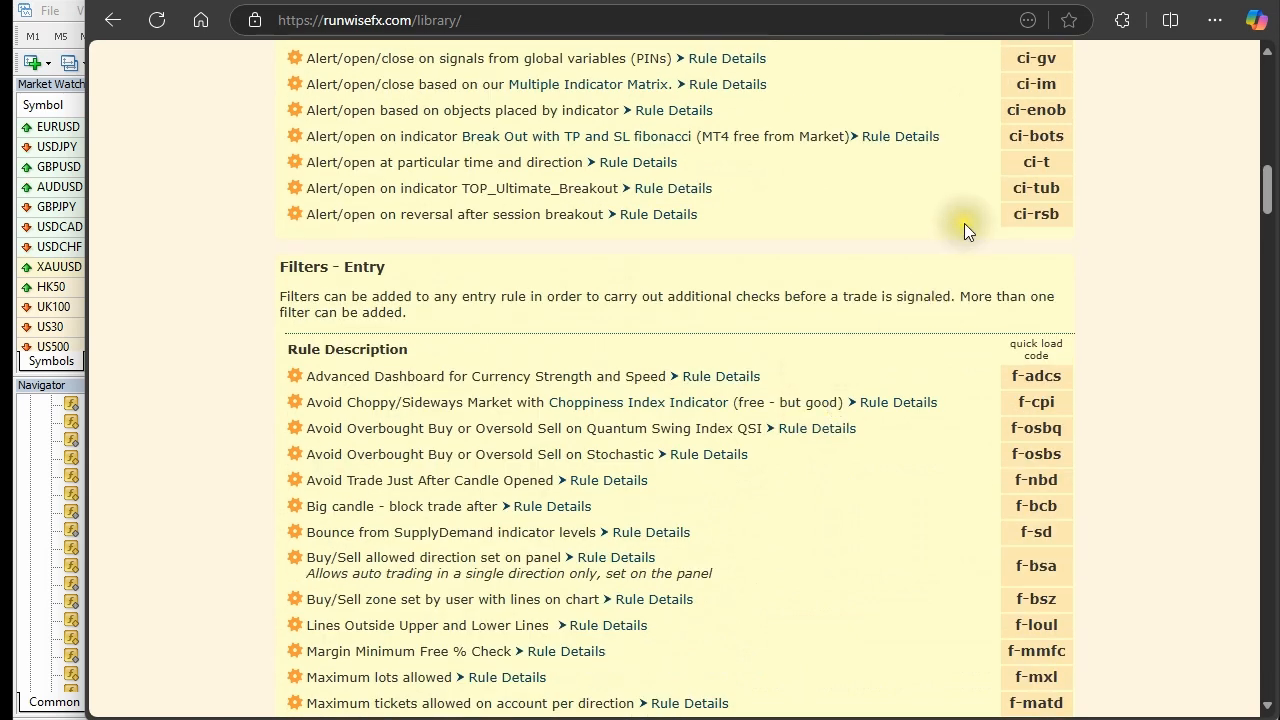
pyautogui.scroll(-2, 745, 200)
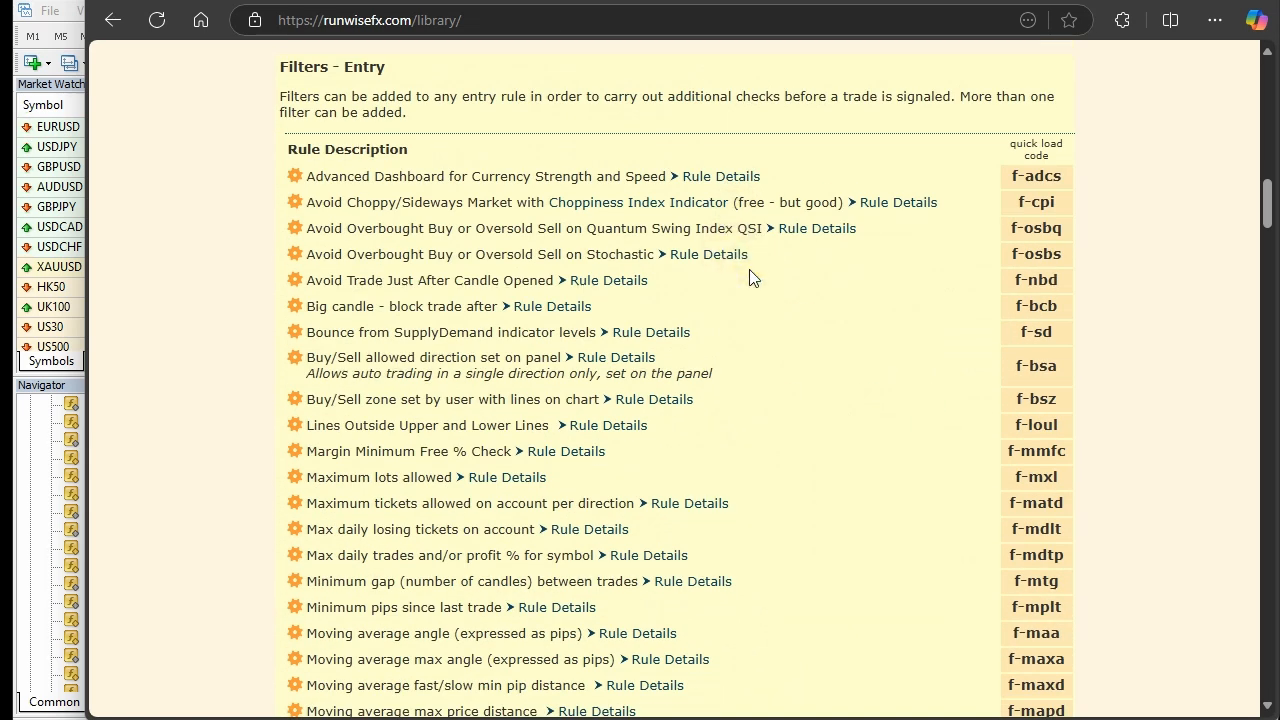
pyautogui.scroll(-1, 700, 320)
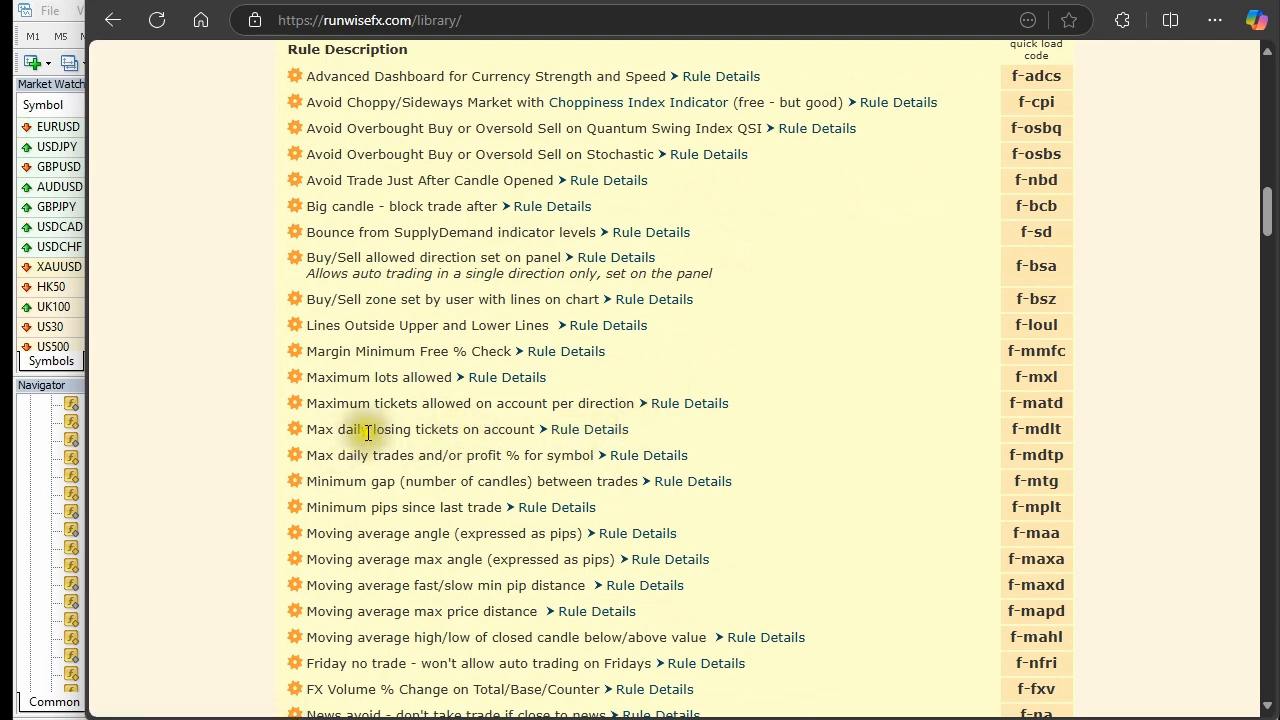
pyautogui.scroll(-1, 505, 481)
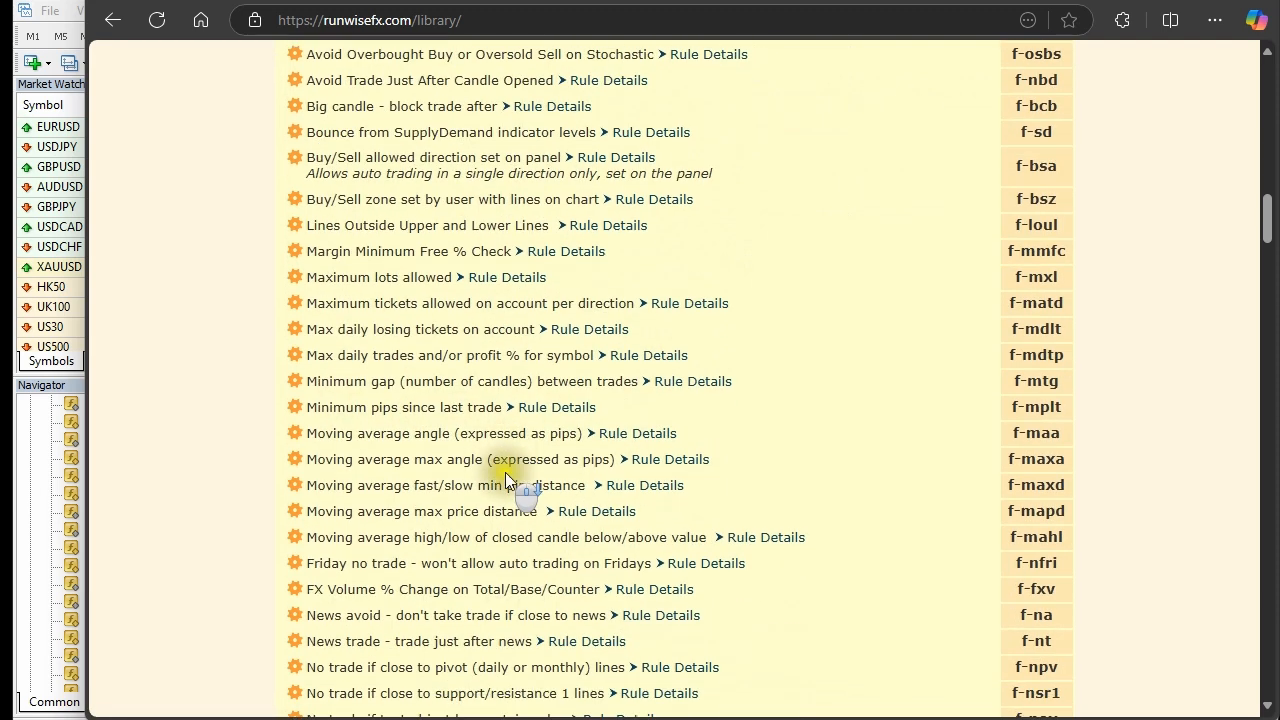
pyautogui.scroll(-1, 505, 481)
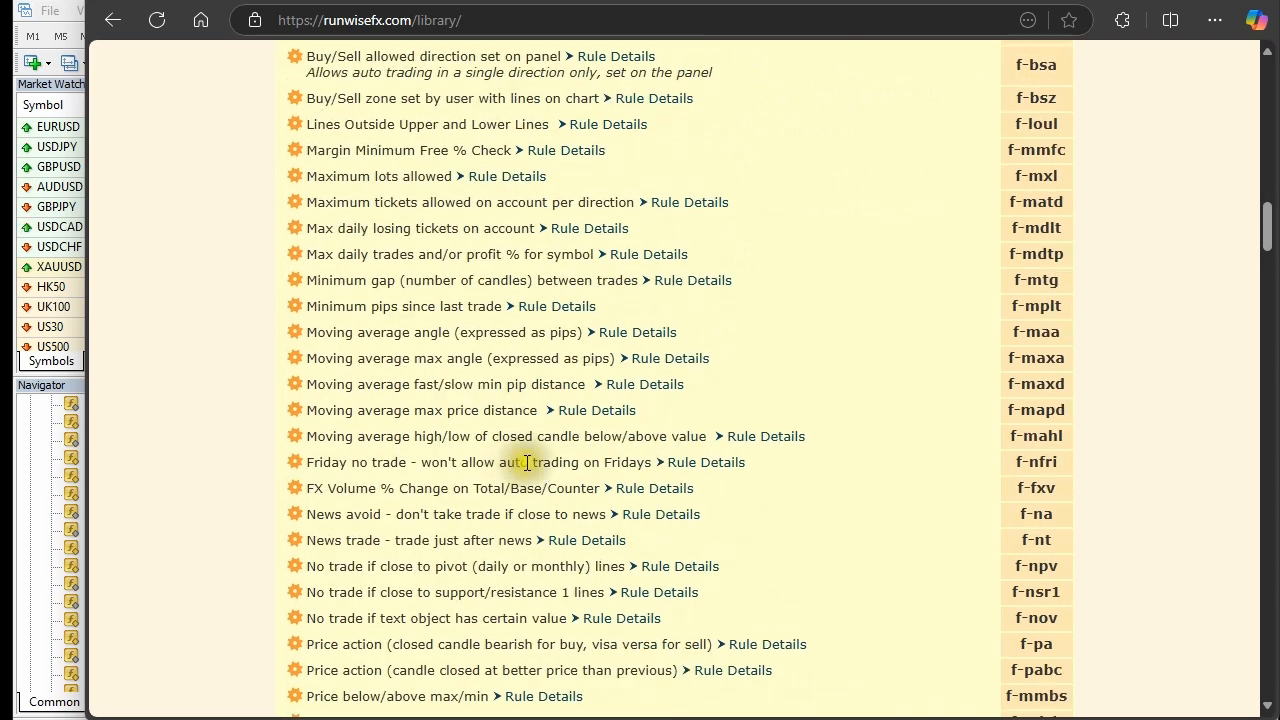
pyautogui.scroll(-1, 527, 463)
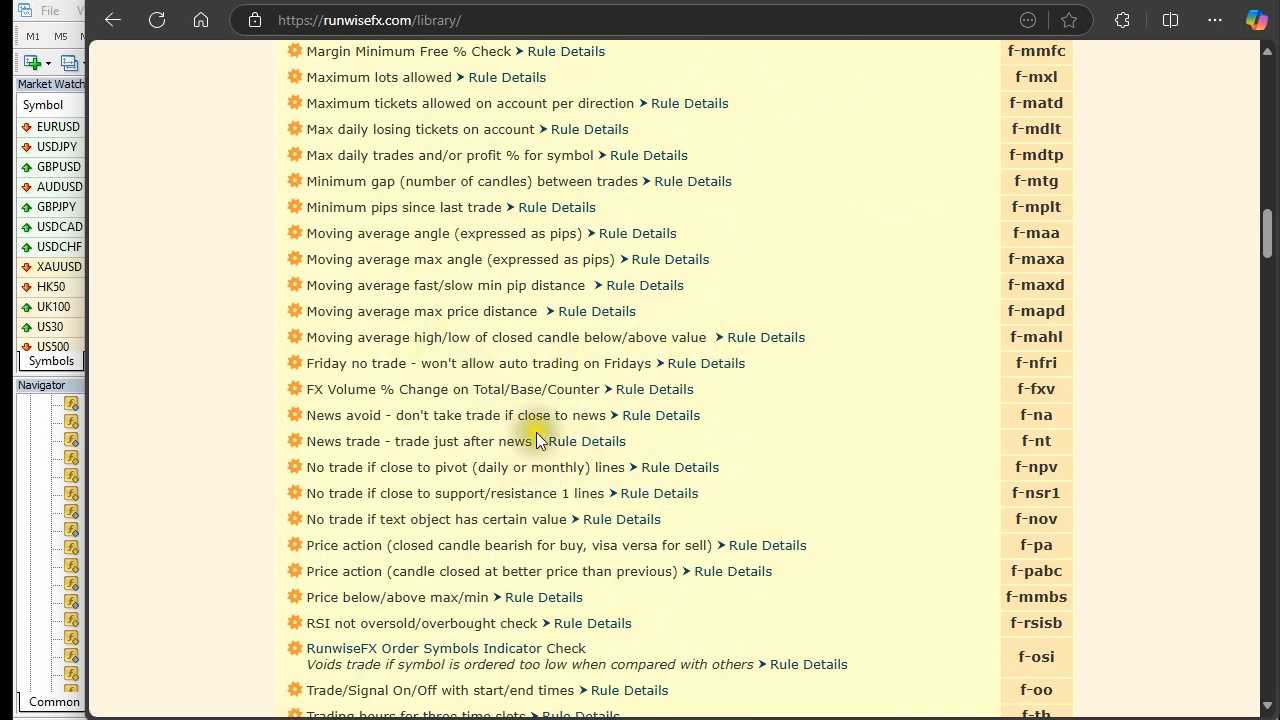
pyautogui.scroll(-2, 572, 464)
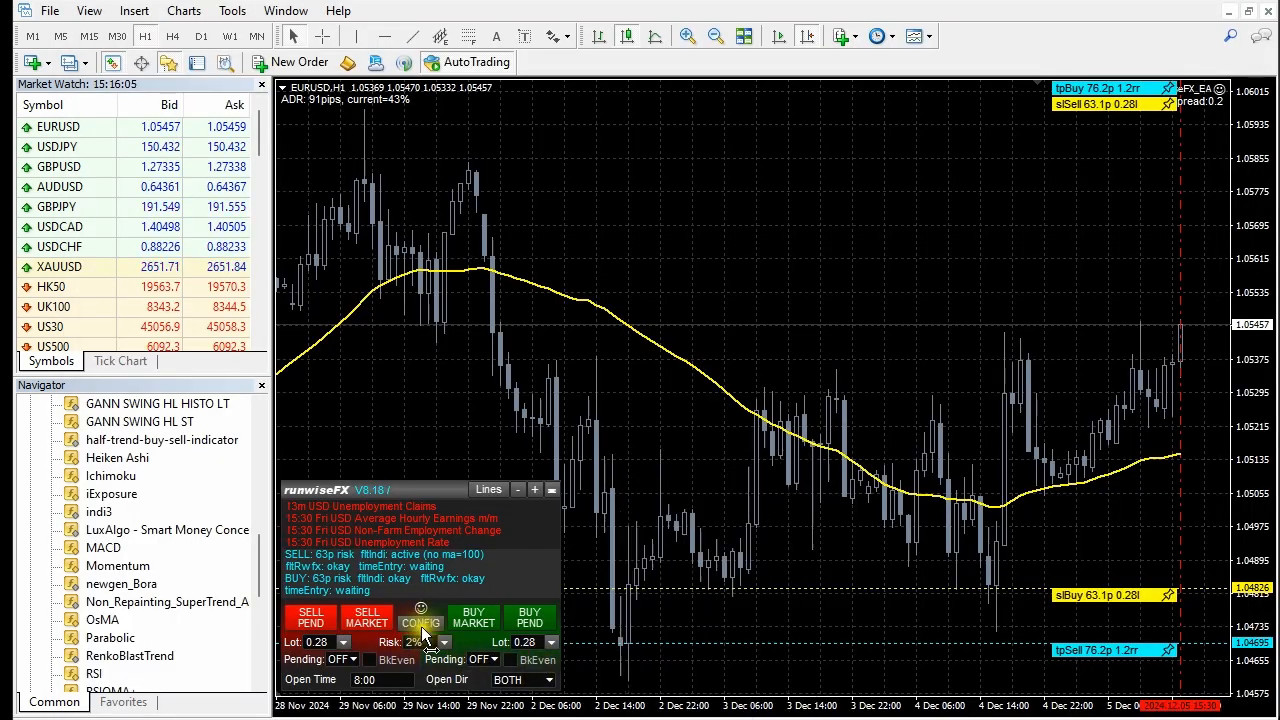
# - Switch to MetaTrader, review the auto trade open hours in the General Settings, and cancel the dialog
pyautogui.click(420, 620)
pyautogui.click(346, 404)
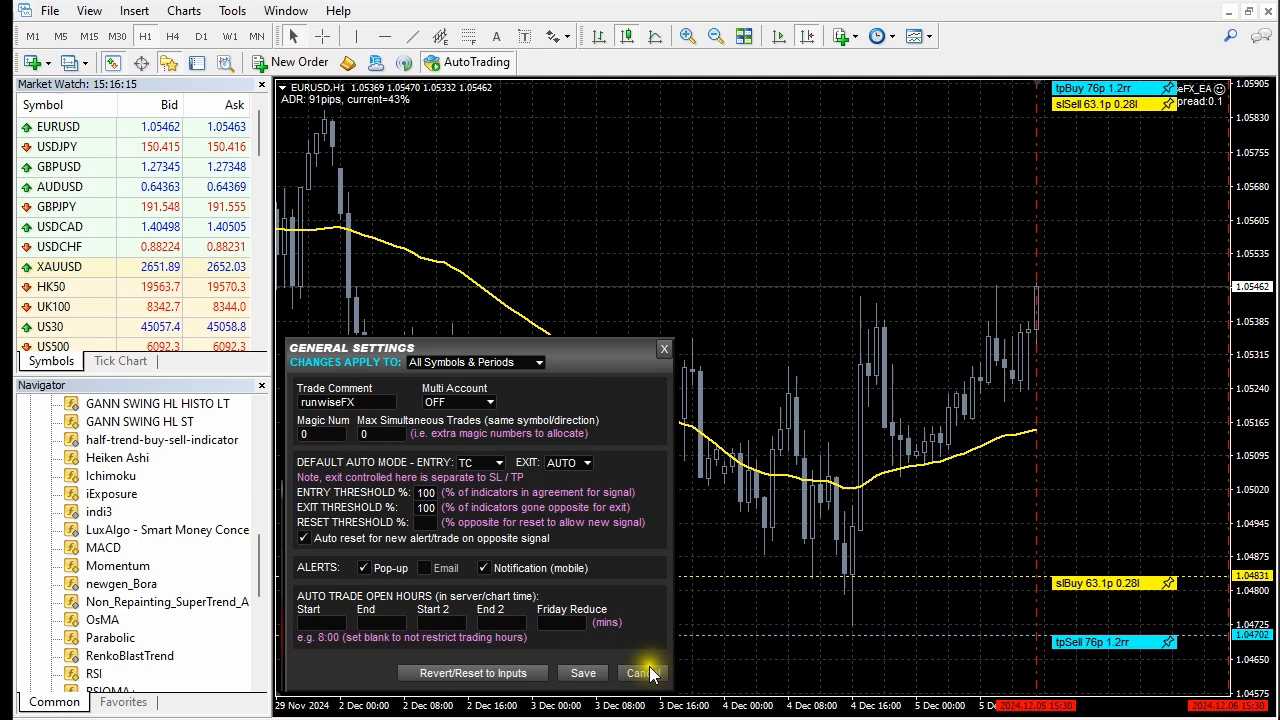
pyautogui.click(655, 675)
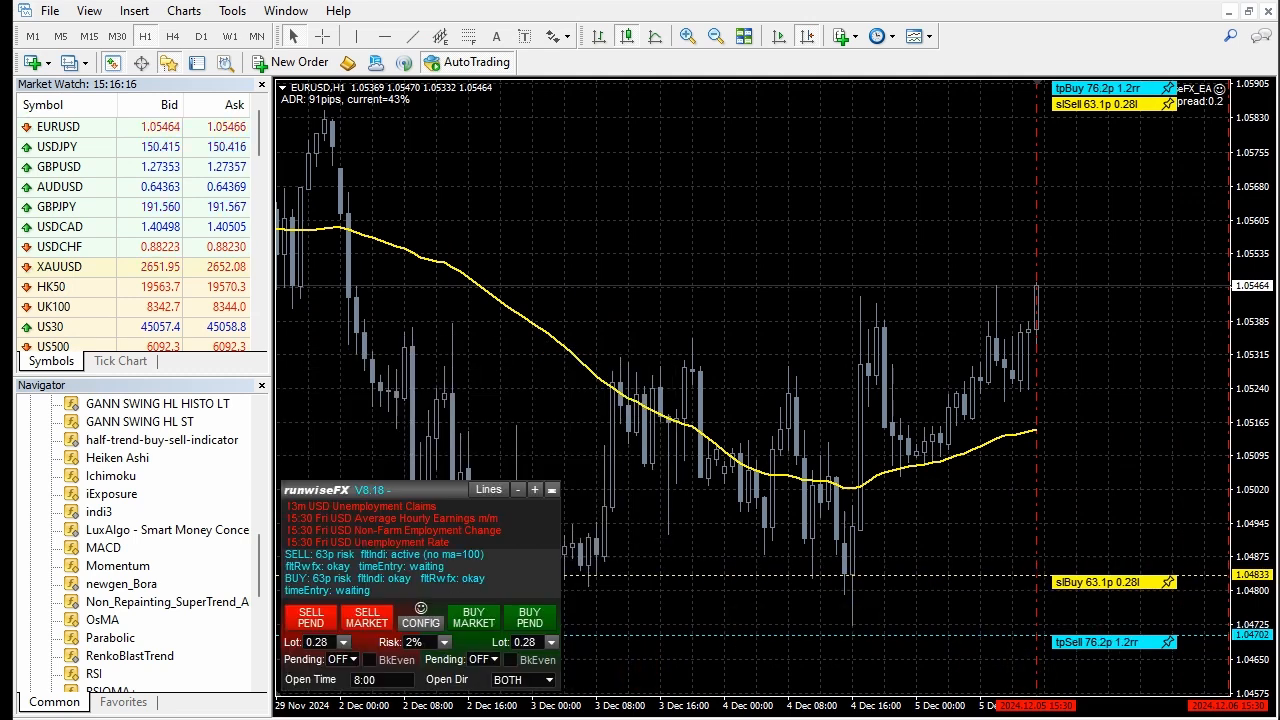
# - In the browser, copy the quick load code f-dth for Trading hours per day of week and return to MetaTrader
pyautogui.click(1050, 718)
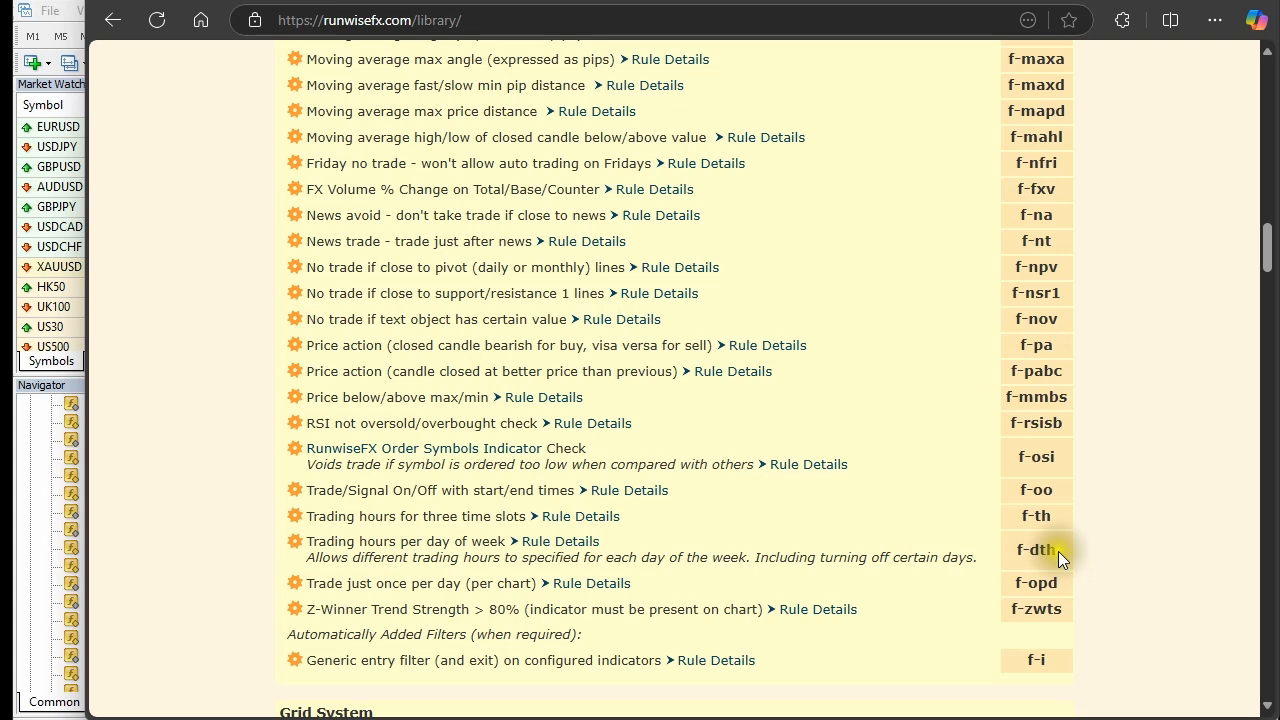
pyautogui.moveTo(1061, 550); pyautogui.dragTo(1006, 555)
pyautogui.hotkey('ctrl', 'c')
pyautogui.click(1165, 2)
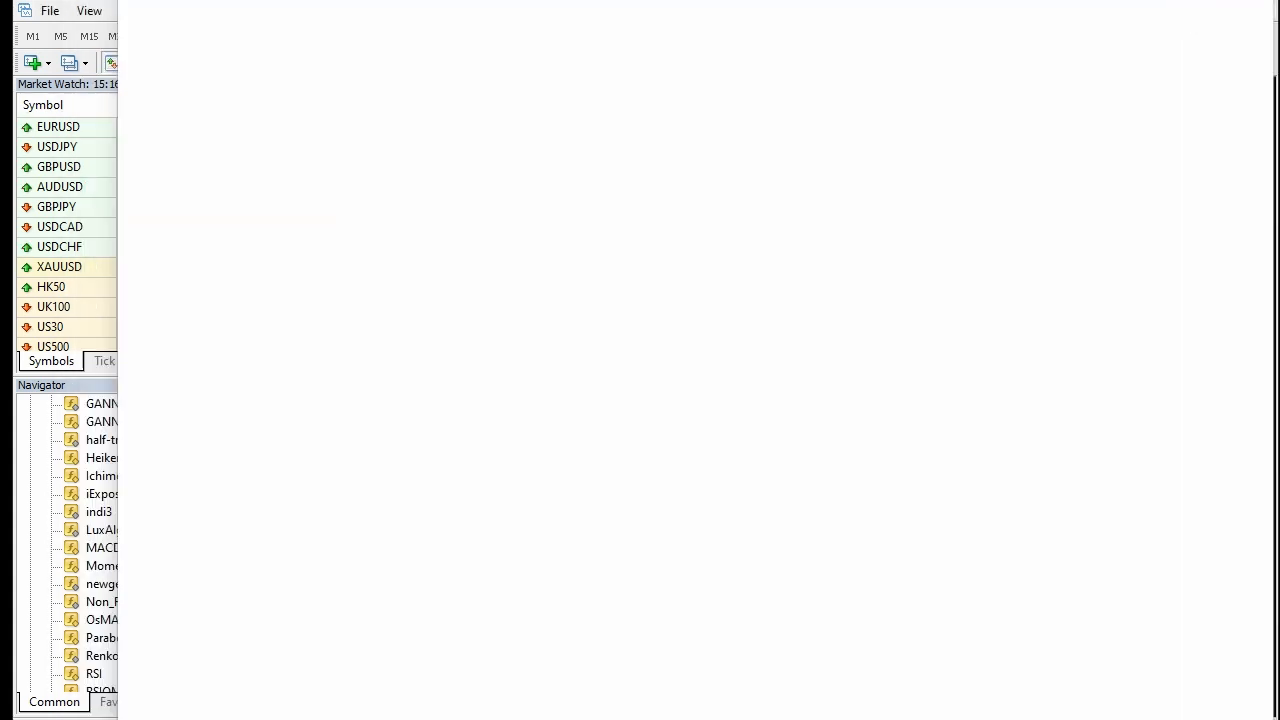
# - Download the trade rules library configuration with the copied code f-dth, keeping the existing rules
pyautogui.click(416, 618)
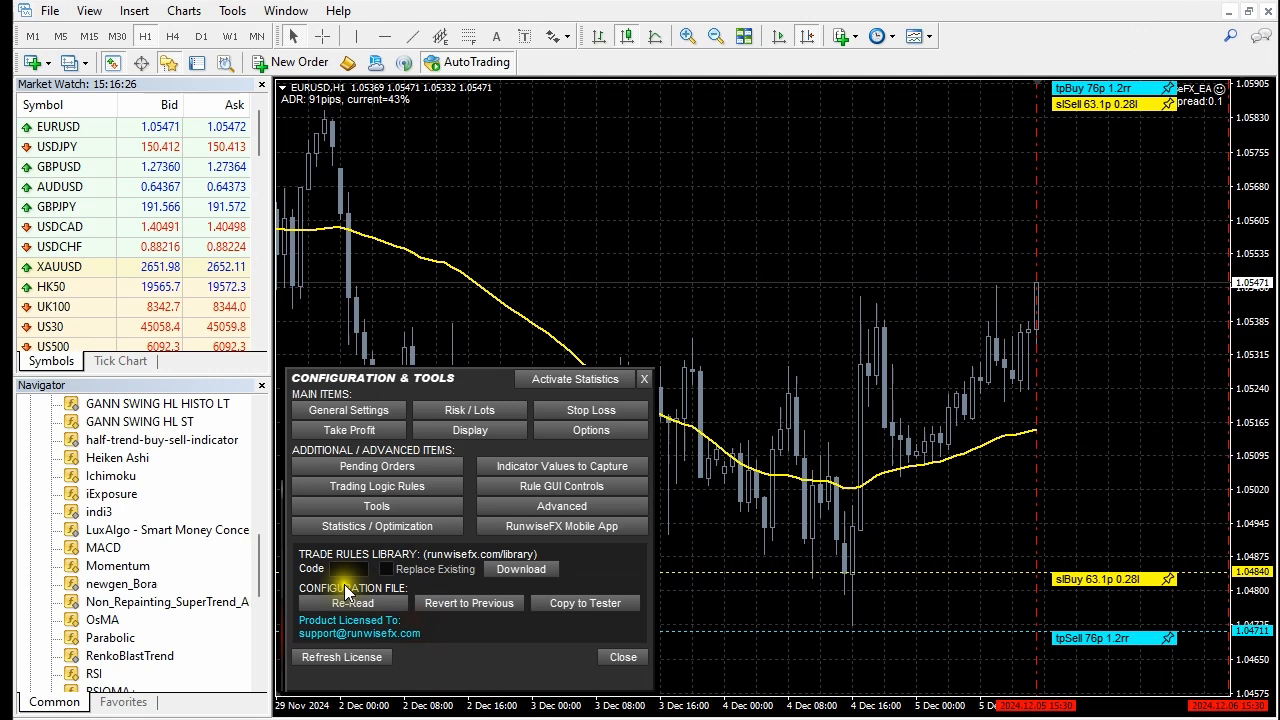
pyautogui.click(349, 568)
pyautogui.hotkey('ctrl', 'v')
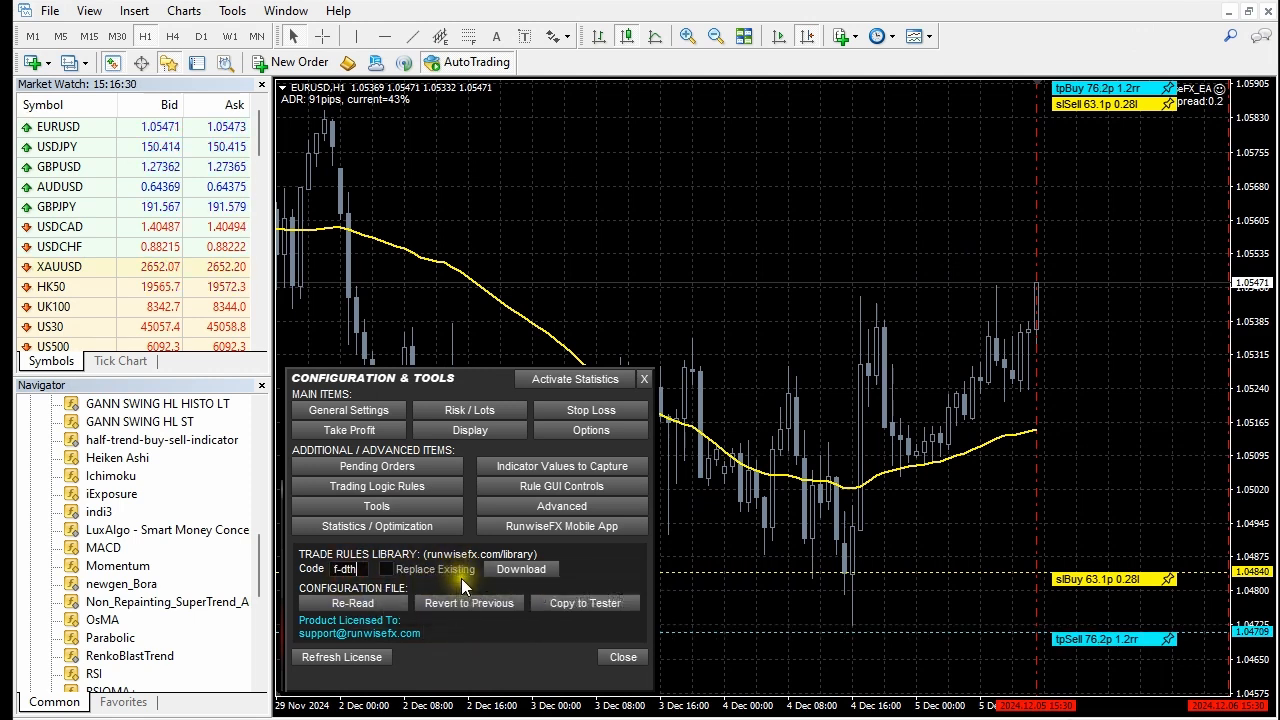
pyautogui.click(521, 569)
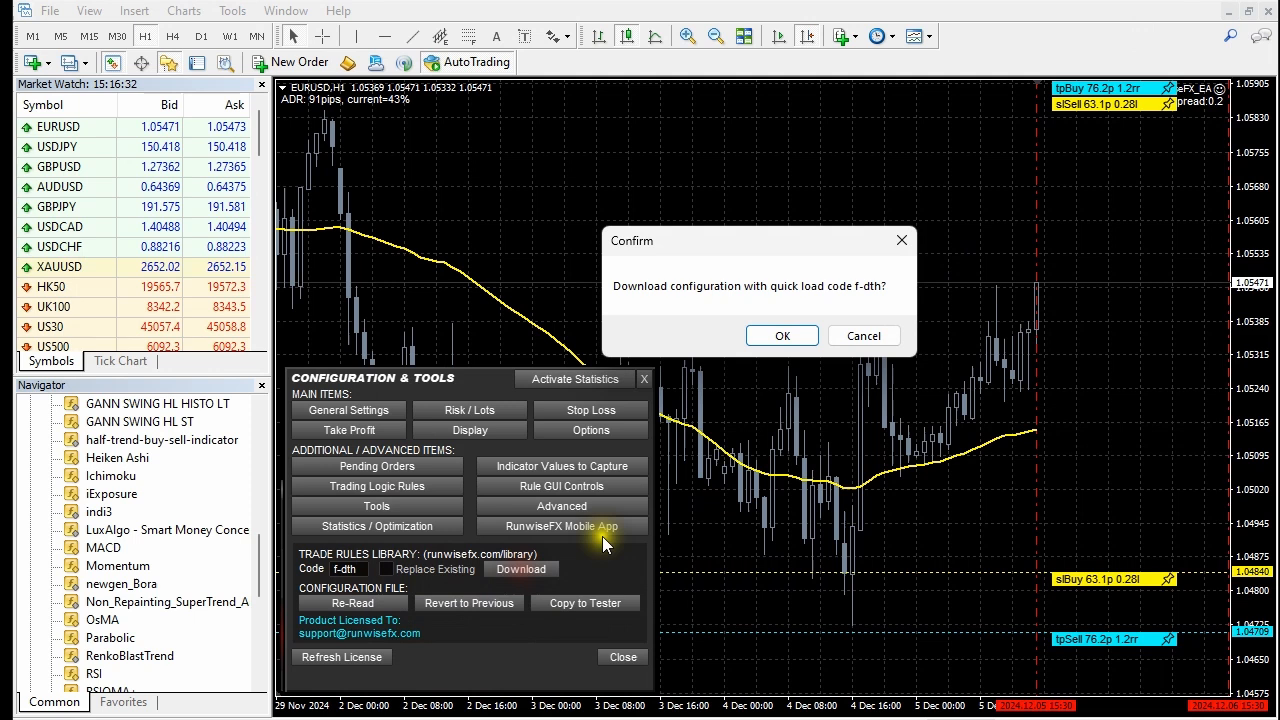
pyautogui.click(780, 338)
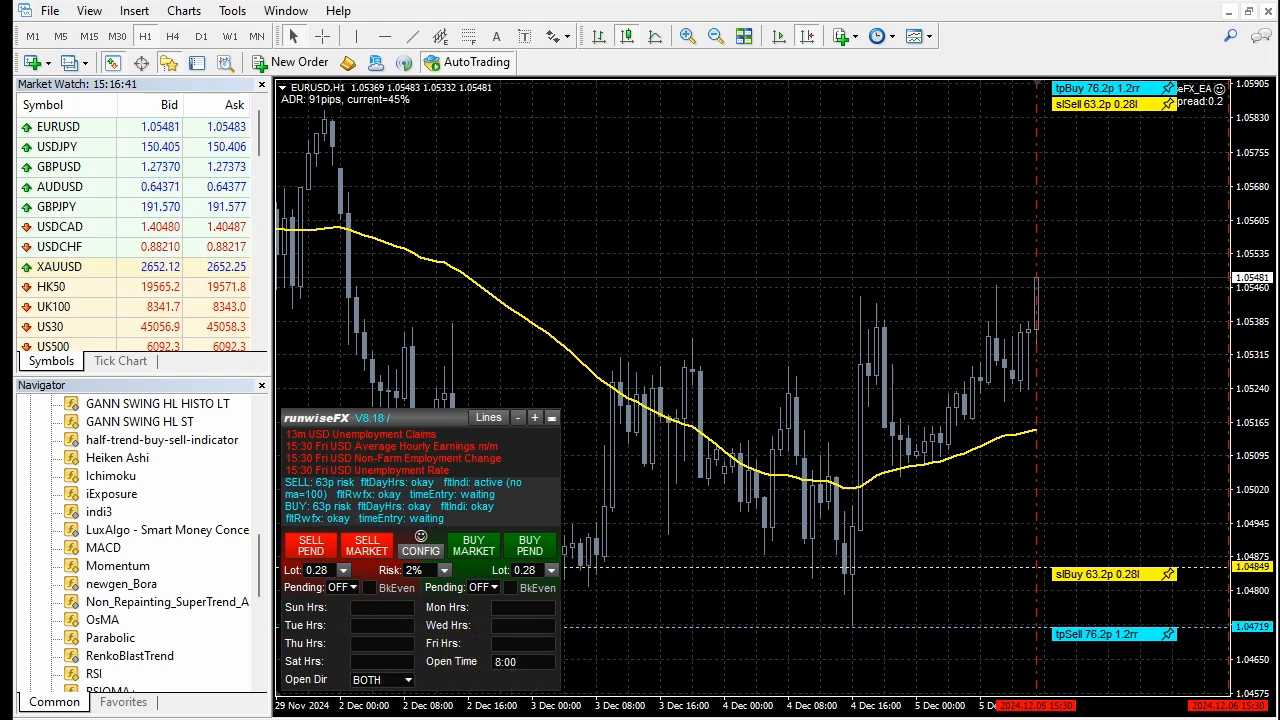
# - In the browser, read the rule details for Trading hours per day of week and go back to the library
pyautogui.click(1008, 718)
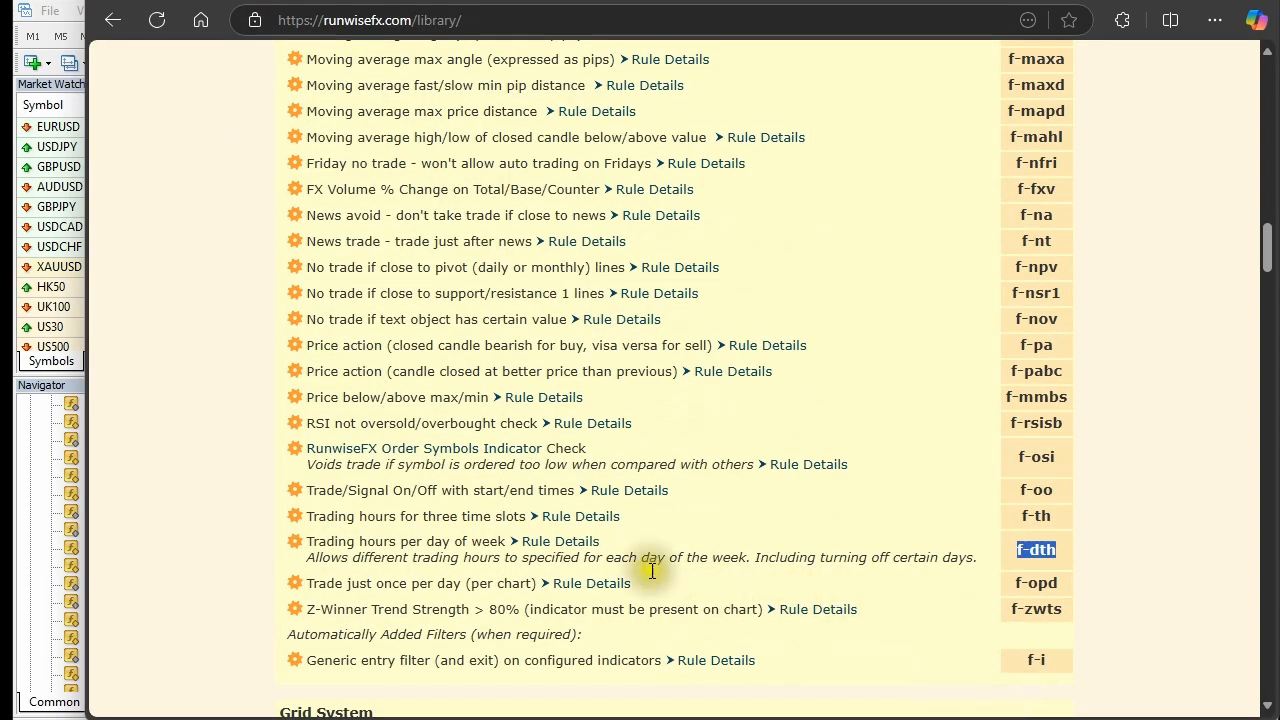
pyautogui.click(561, 549)
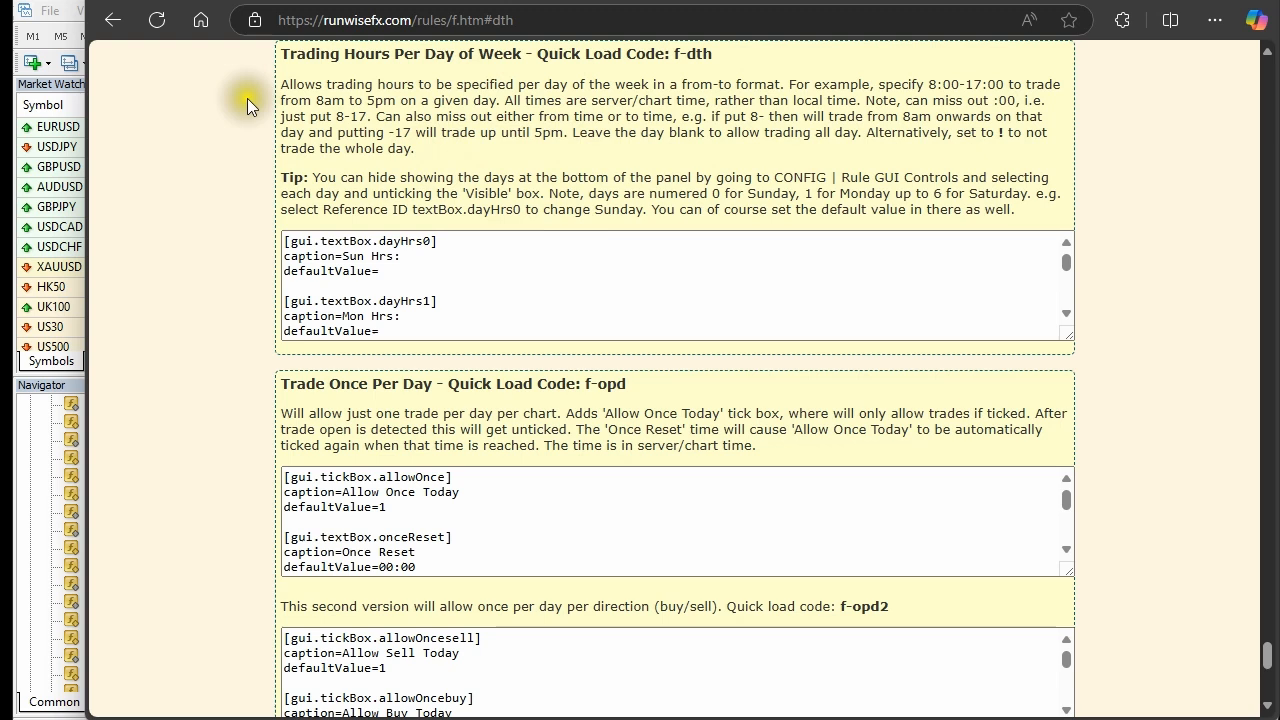
pyautogui.click(114, 29)
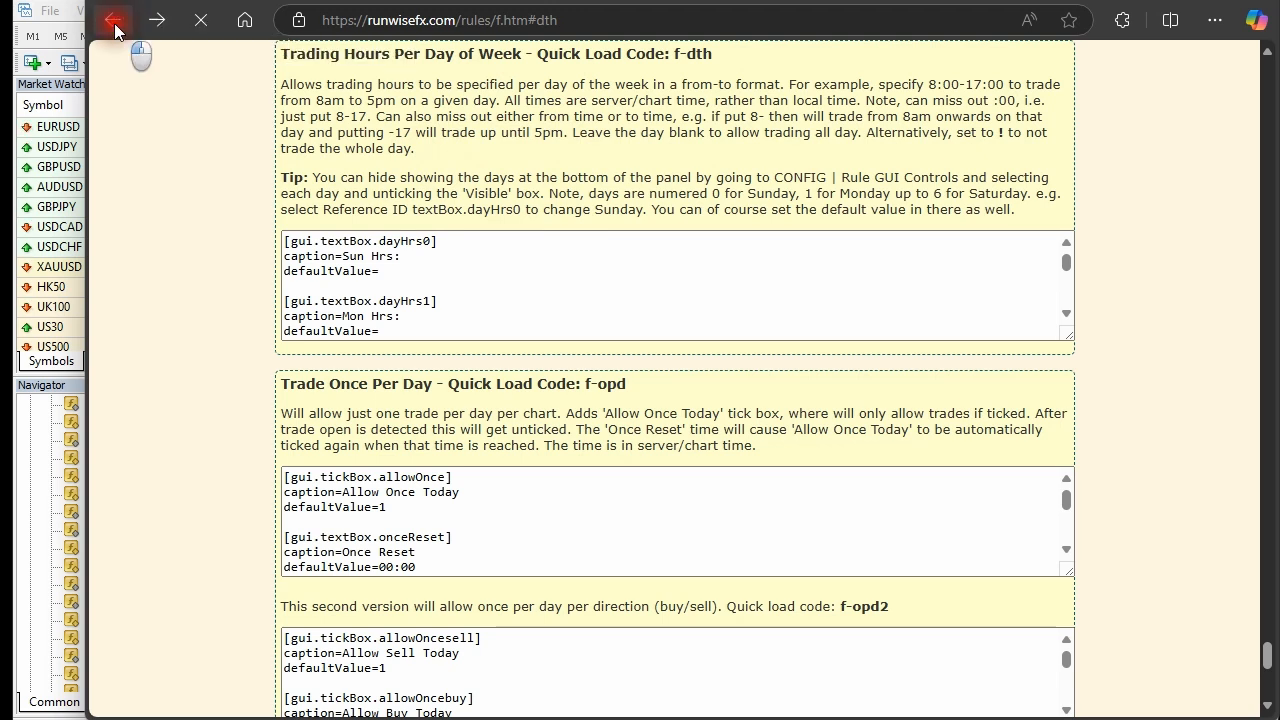
# - Review the library's entry filters, Grid System, Pending Orders and Display Information on Chart sections with their quick load codes
pyautogui.scroll(1, 703, 463)
pyautogui.scroll(1, 702, 463)
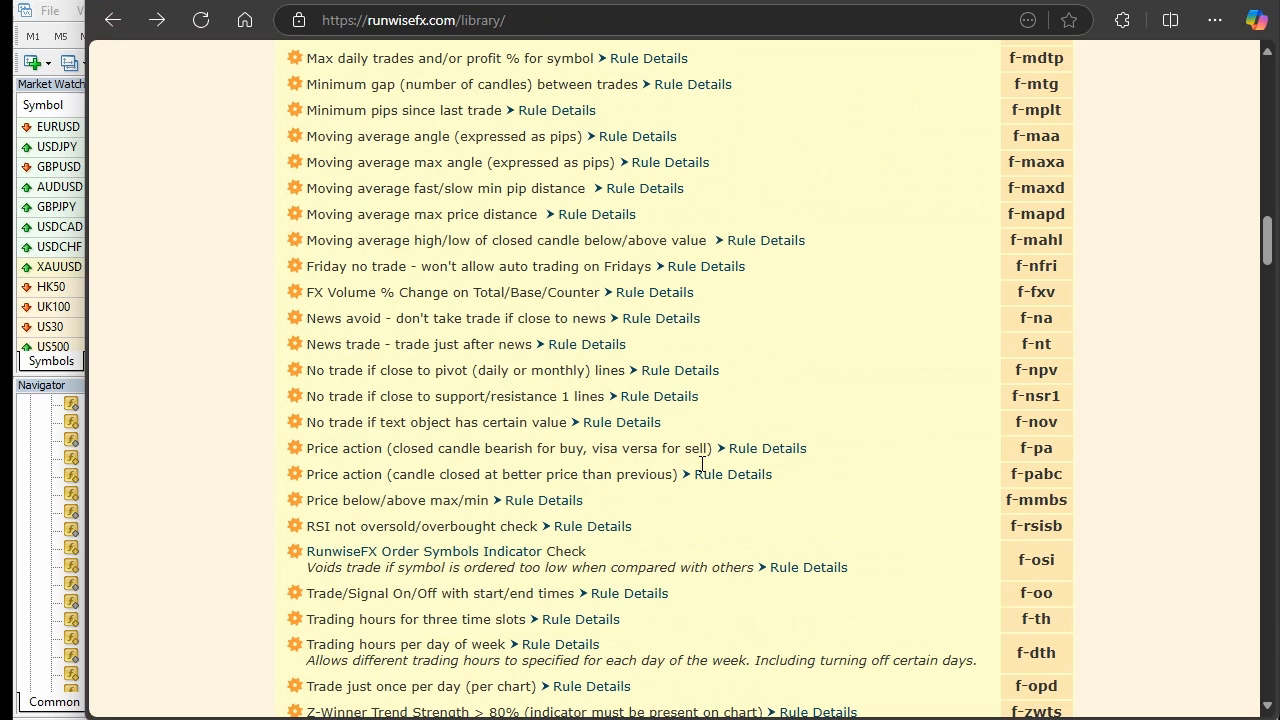
pyautogui.scroll(-6, 702, 463)
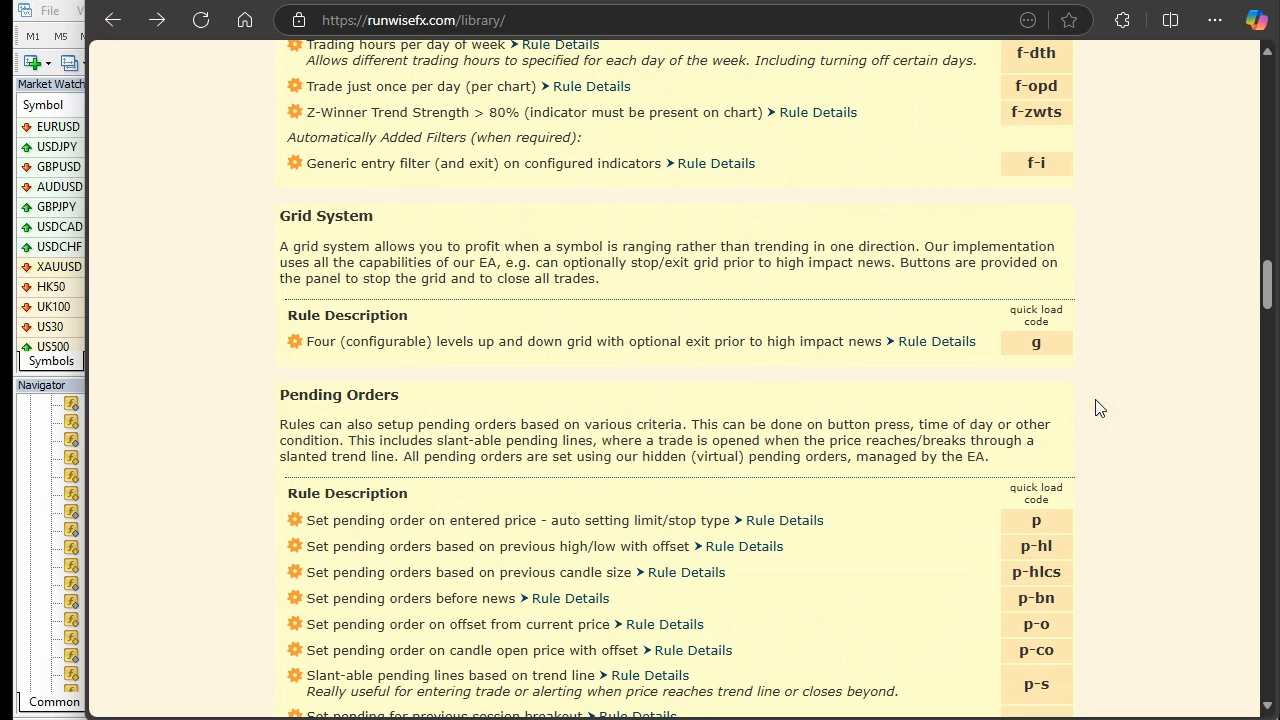
pyautogui.scroll(-2, 1099, 407)
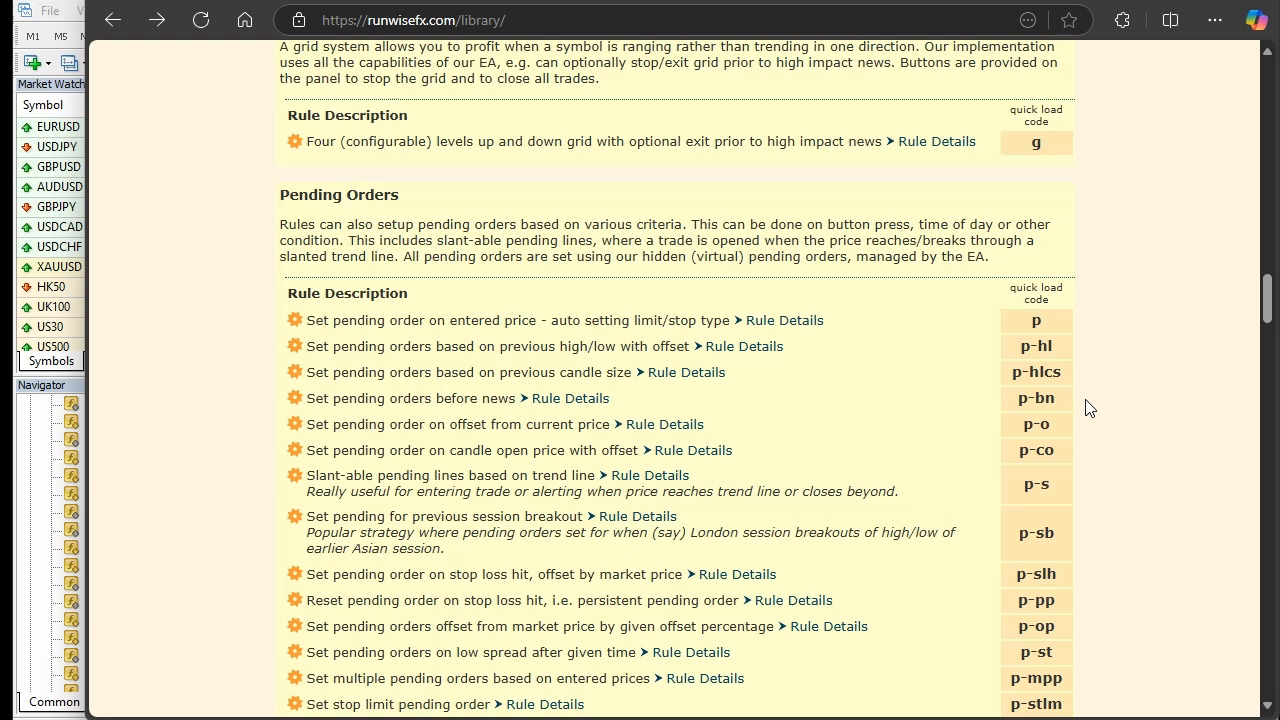
pyautogui.scroll(-1, 1089, 407)
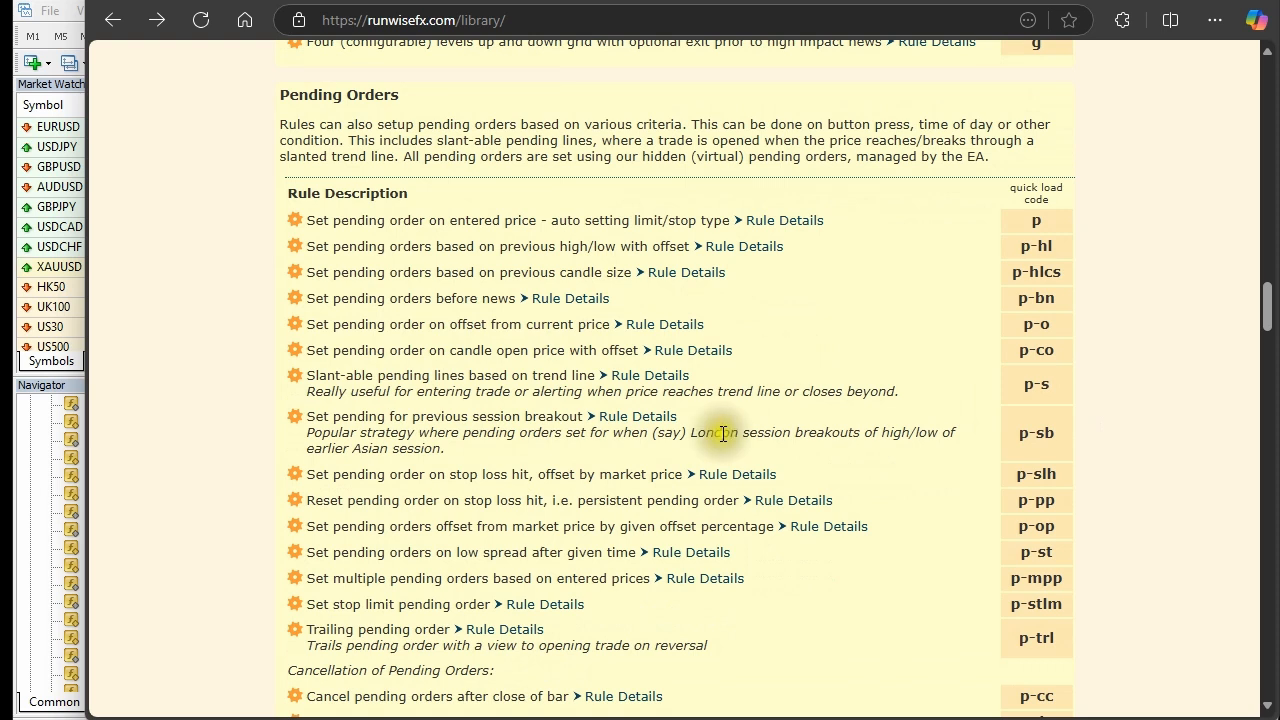
pyautogui.scroll(-1, 753, 502)
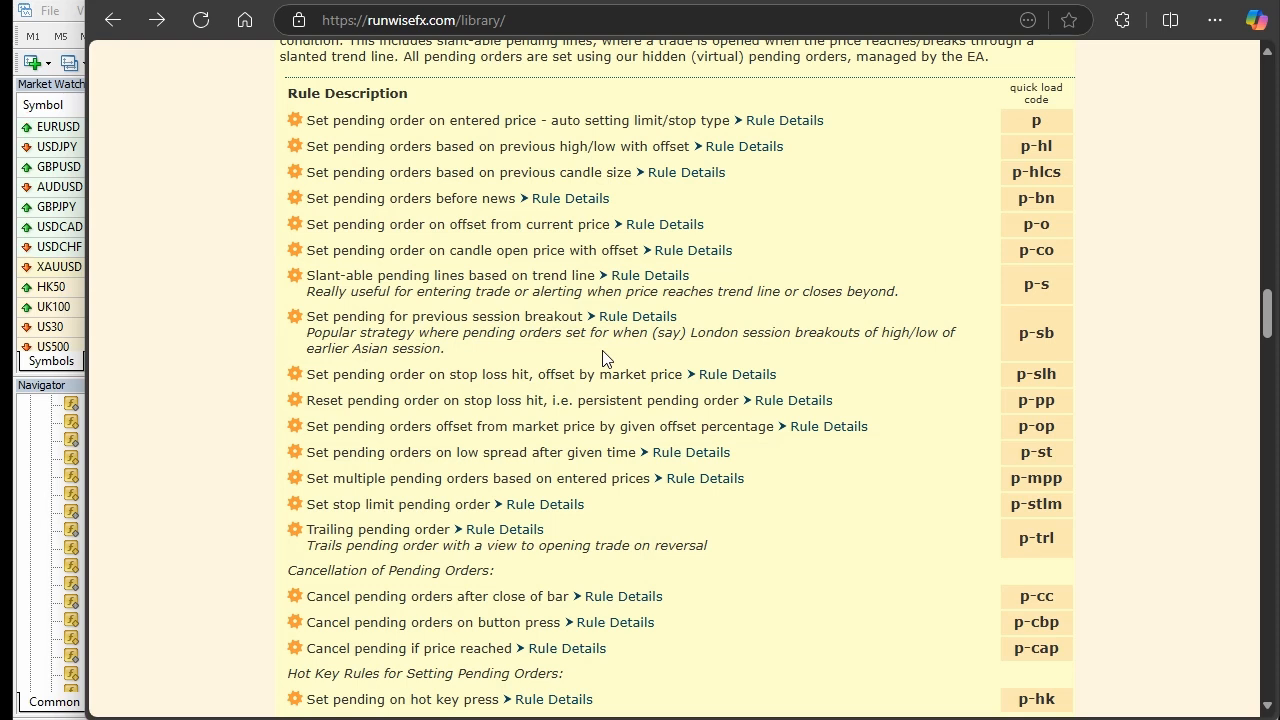
pyautogui.scroll(-1, 603, 358)
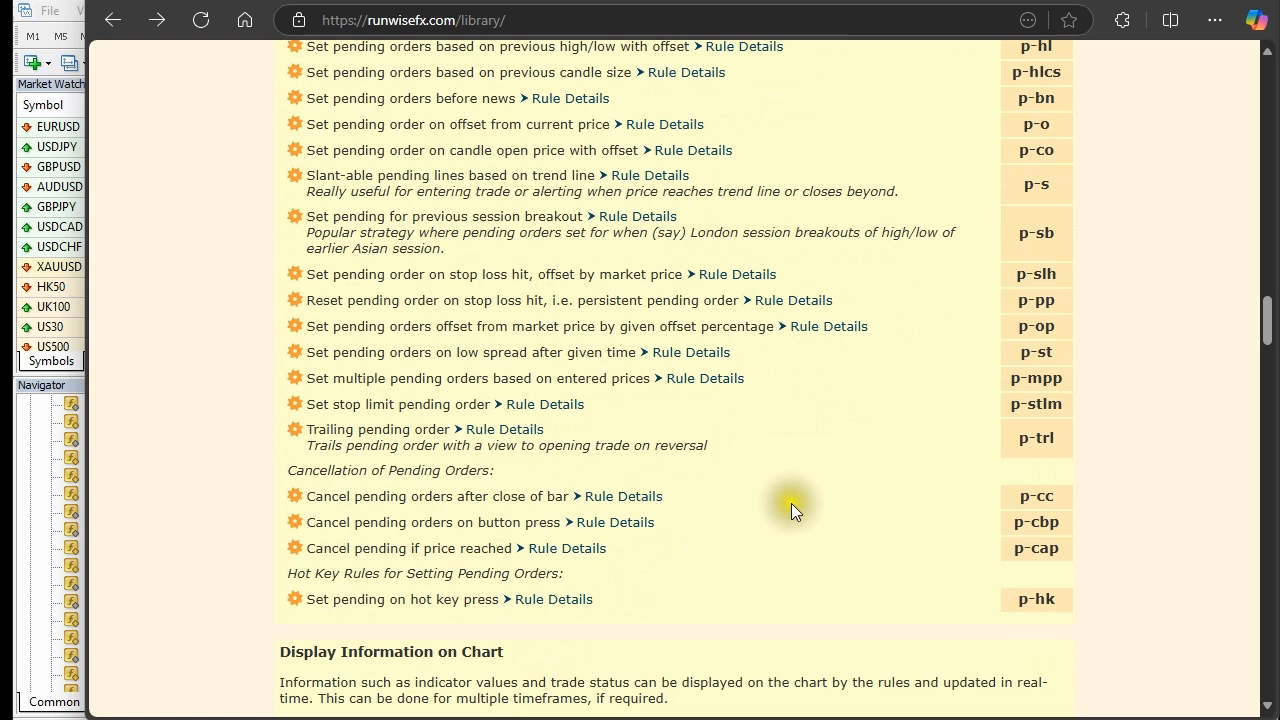
pyautogui.scroll(-1, 790, 505)
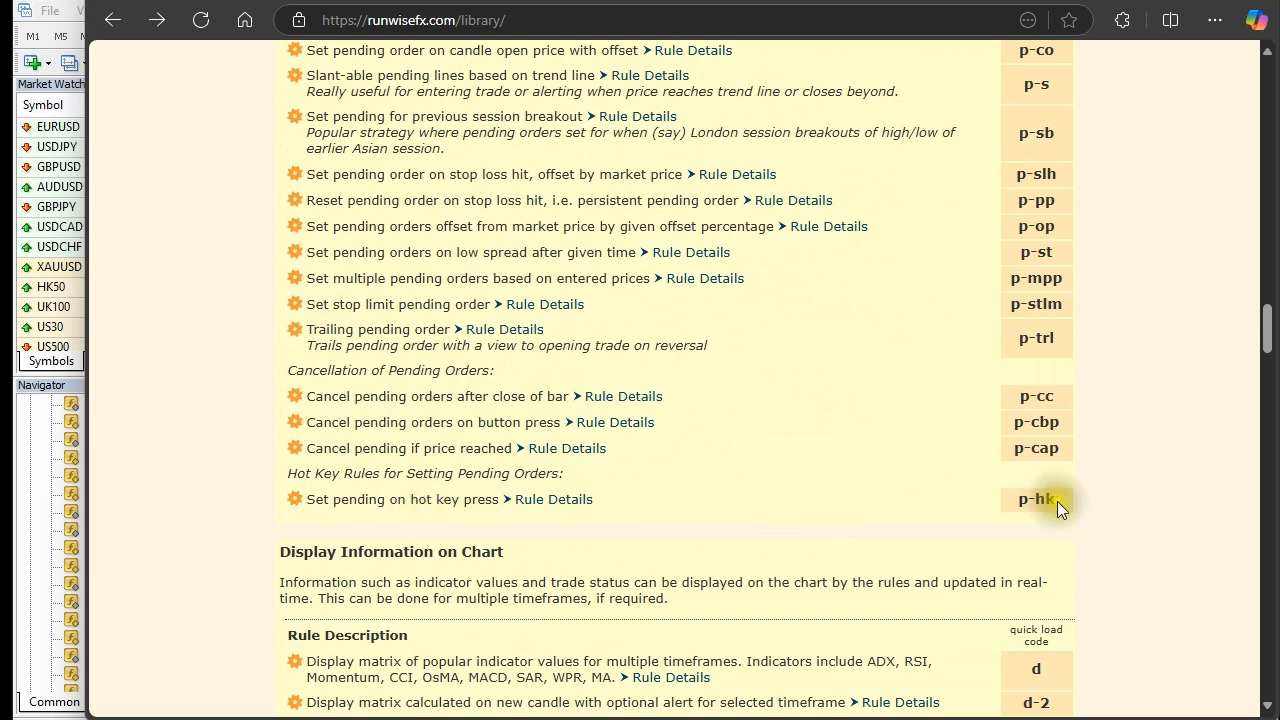
pyautogui.scroll(3, 746, 497)
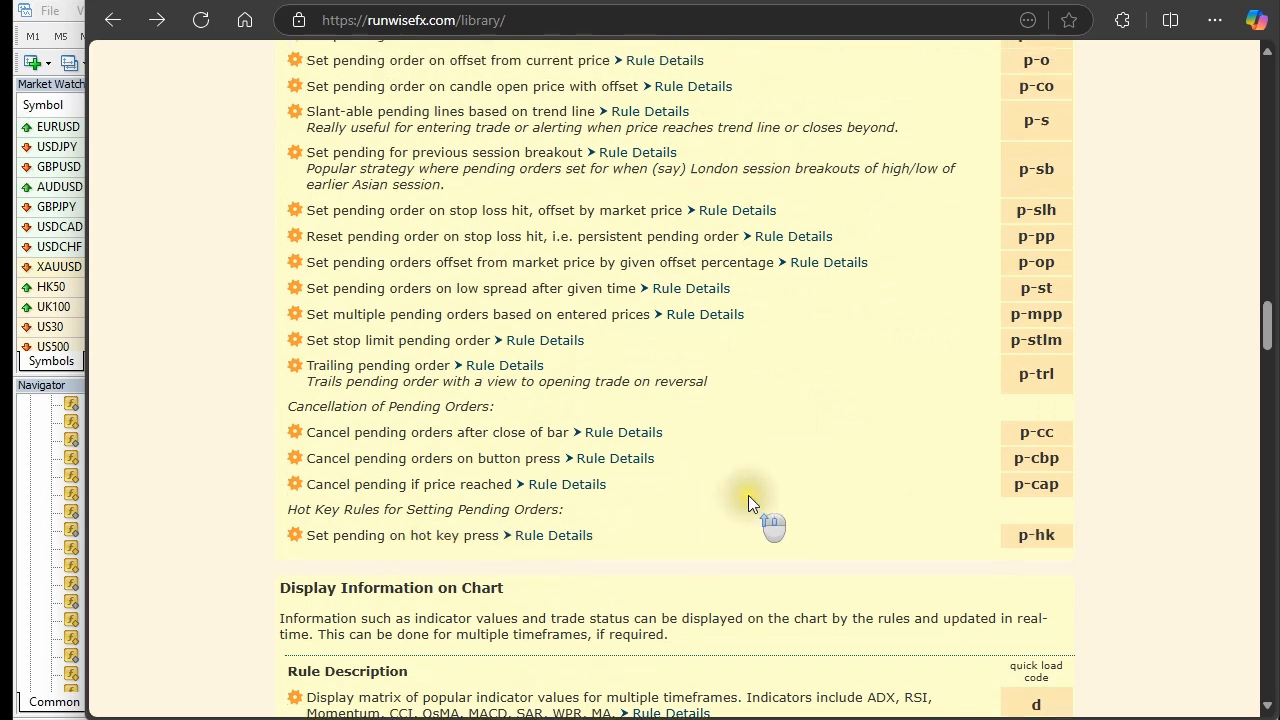
pyautogui.scroll(-6, 749, 501)
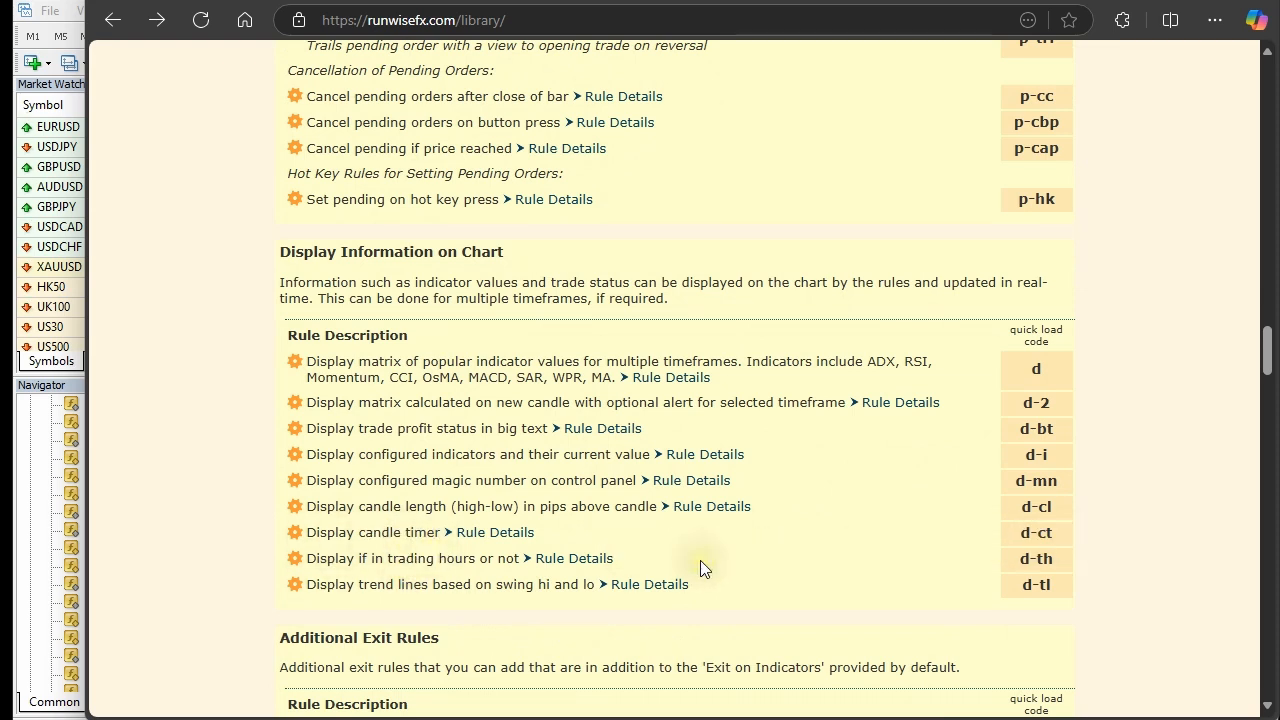
# - Switch to MetaTrader and download the trade rules library configuration with quick load code d-ct, keeping the existing rules
pyautogui.hotkey('alt', 'Tab')
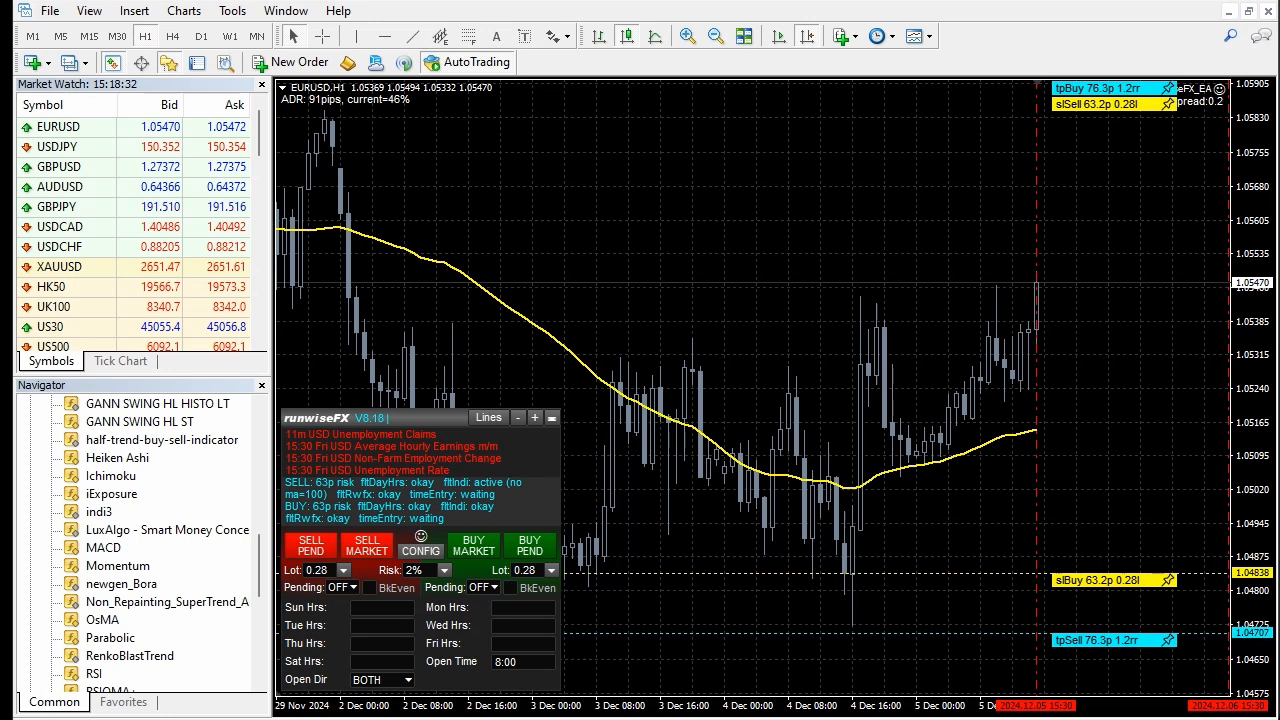
pyautogui.click(420, 547)
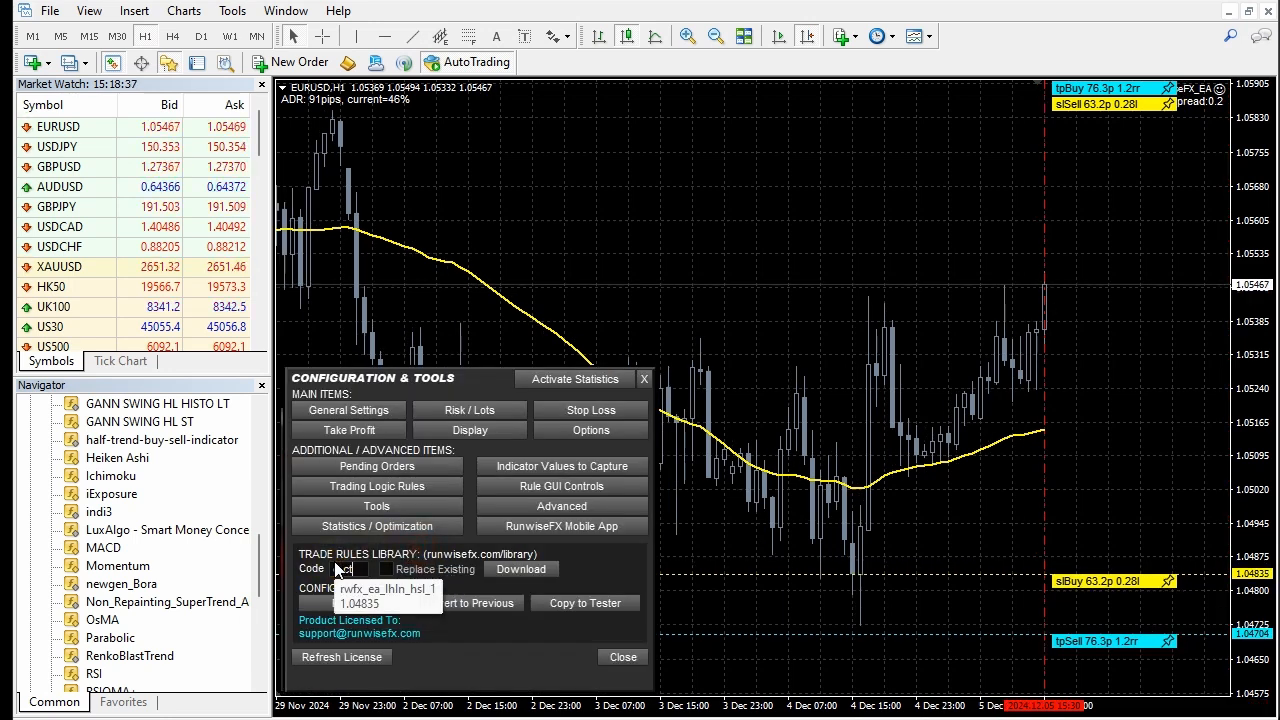
pyautogui.click(521, 569)
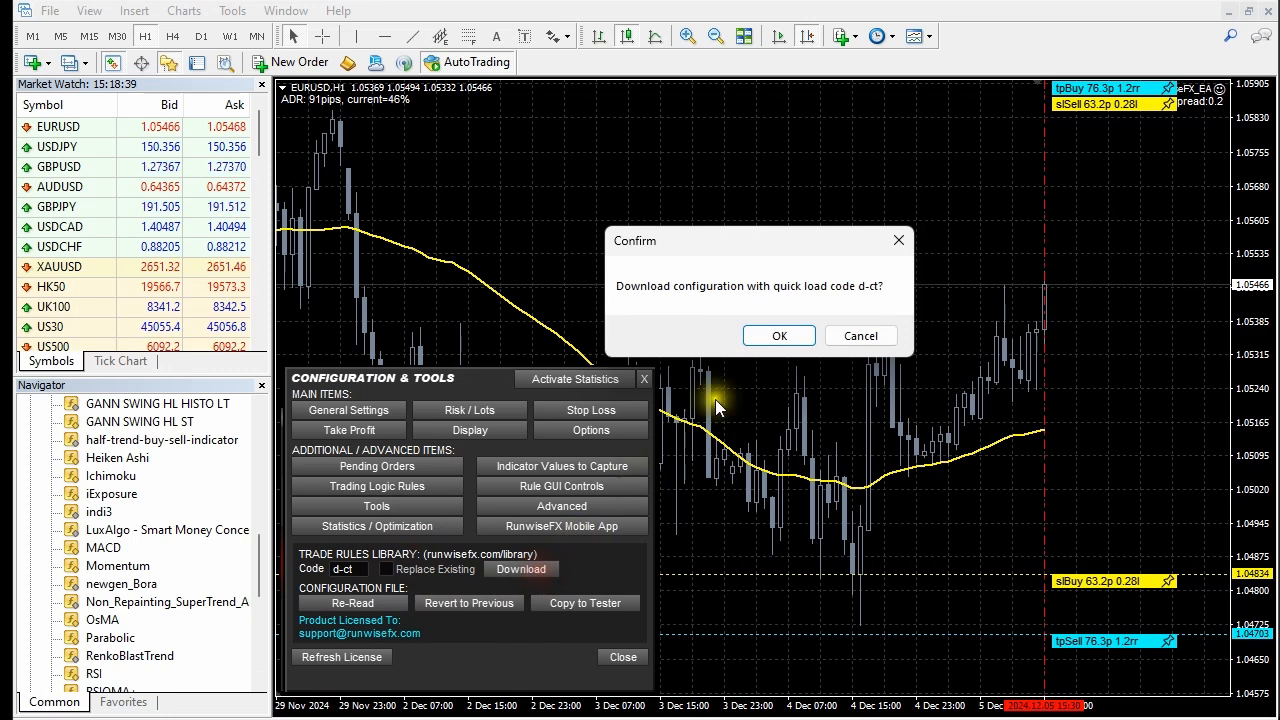
pyautogui.click(770, 337)
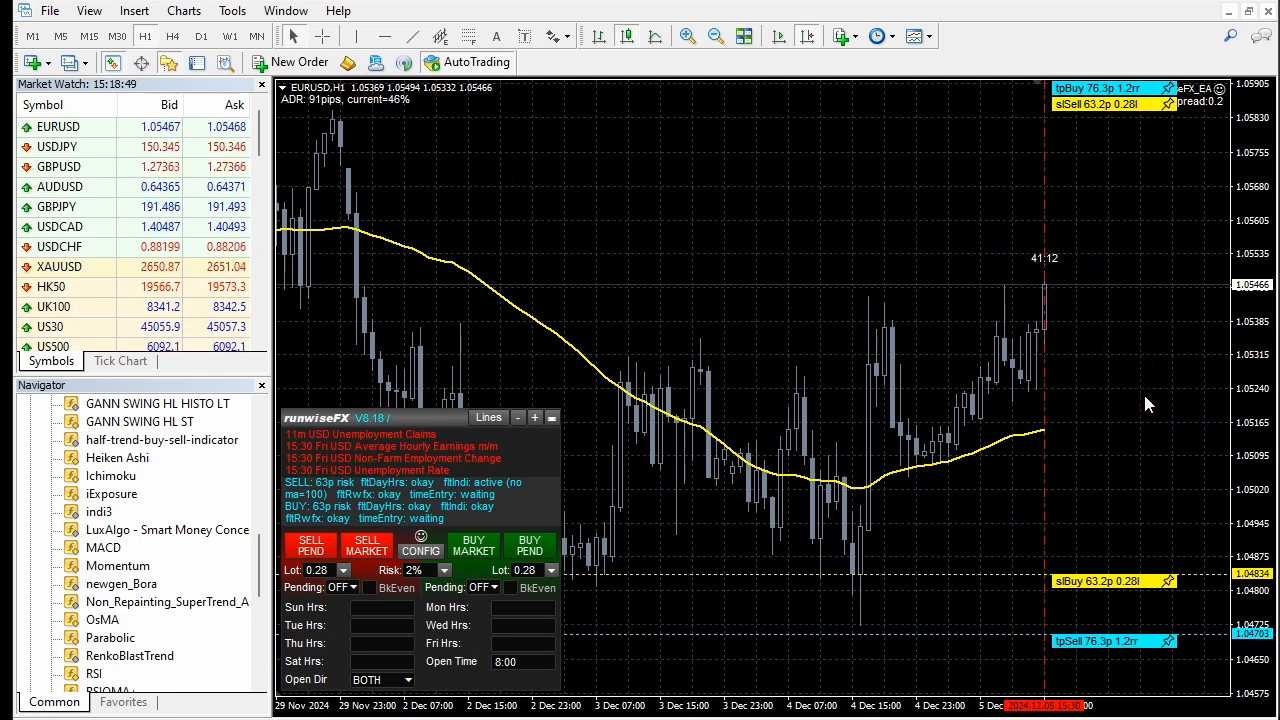
# - In the browser, read the Display candle timer rule details, compare them with the MetaTrader chart, and go back to the library
pyautogui.hotkey('alt', 'Tab')
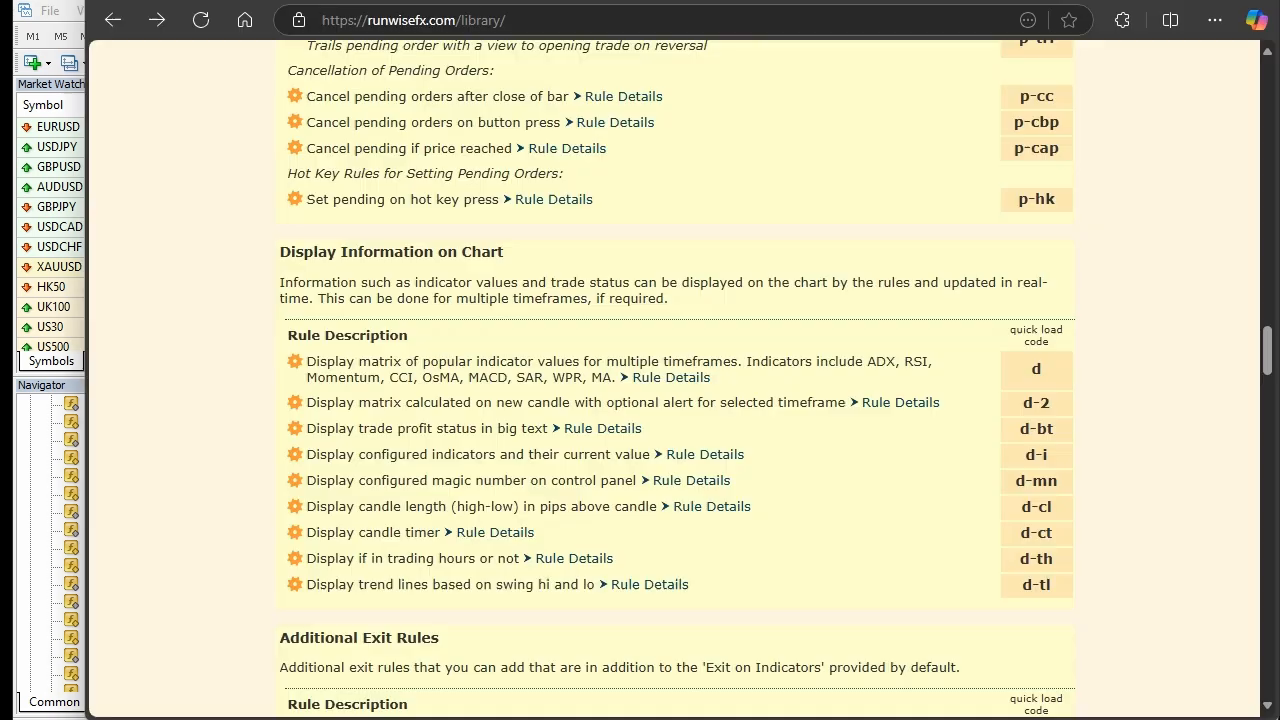
pyautogui.click(505, 538)
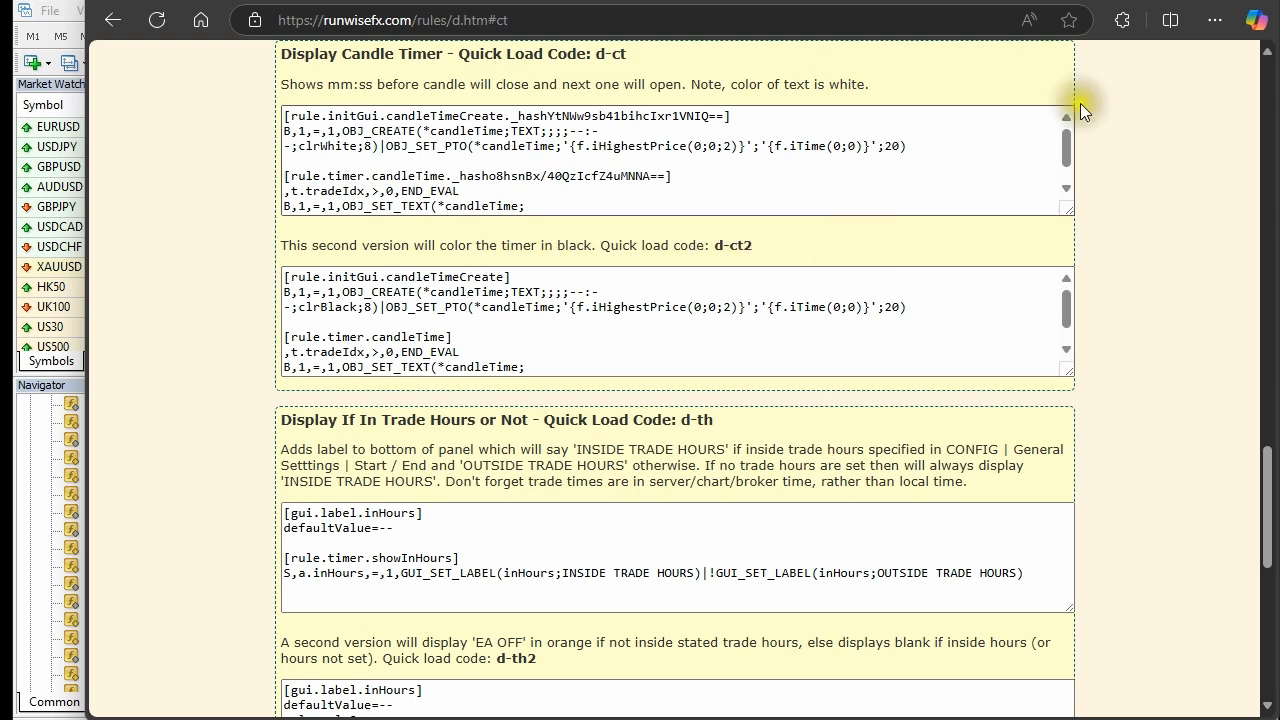
pyautogui.click(1175, 1)
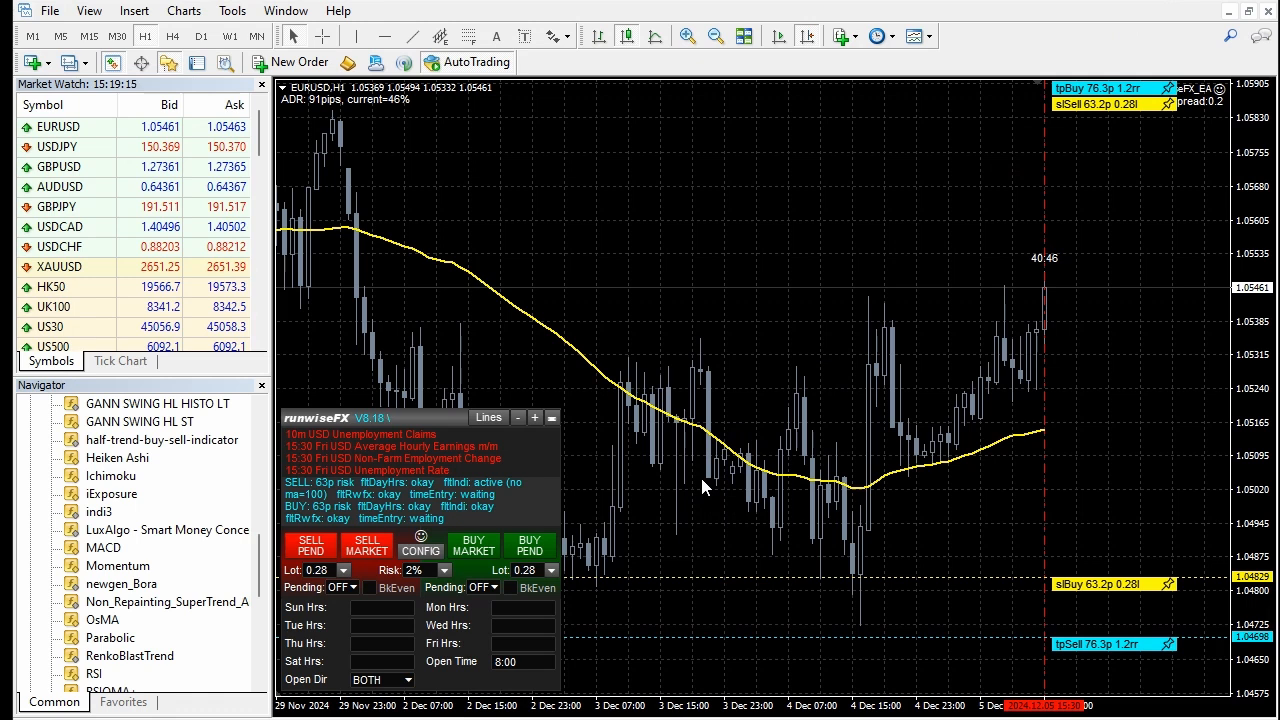
pyautogui.hotkey('alt', 'Tab')
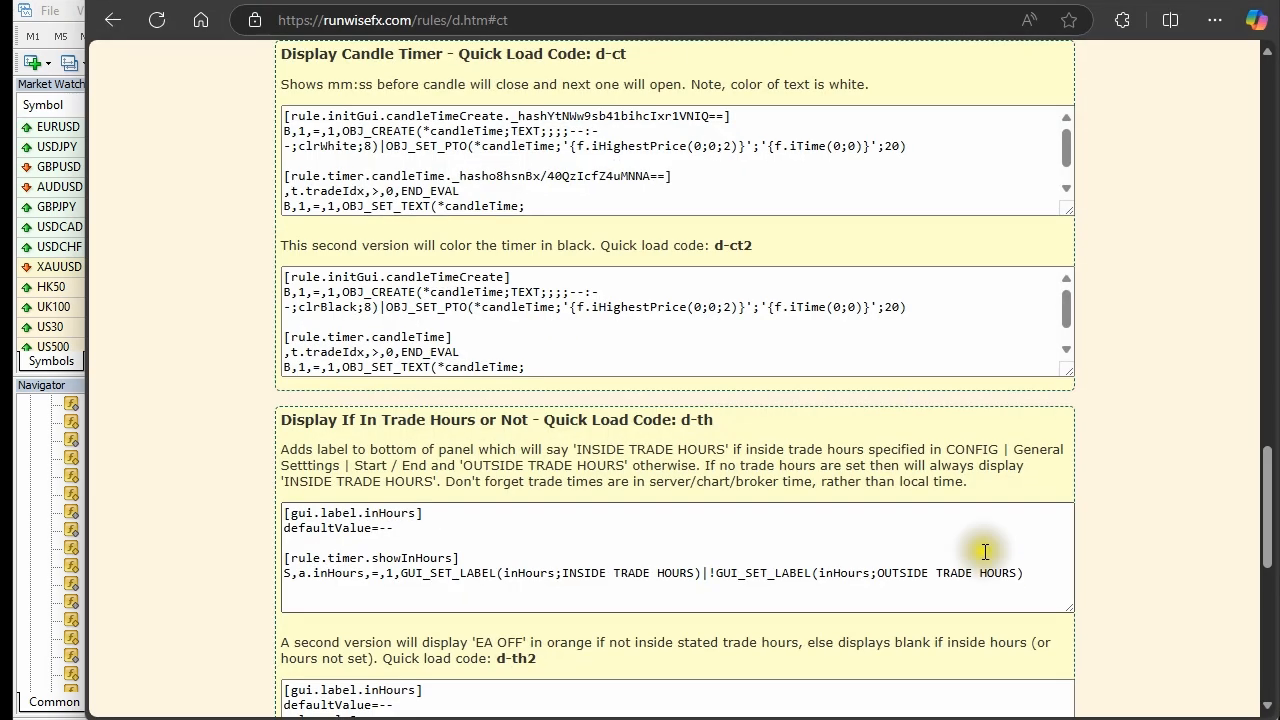
pyautogui.click(115, 22)
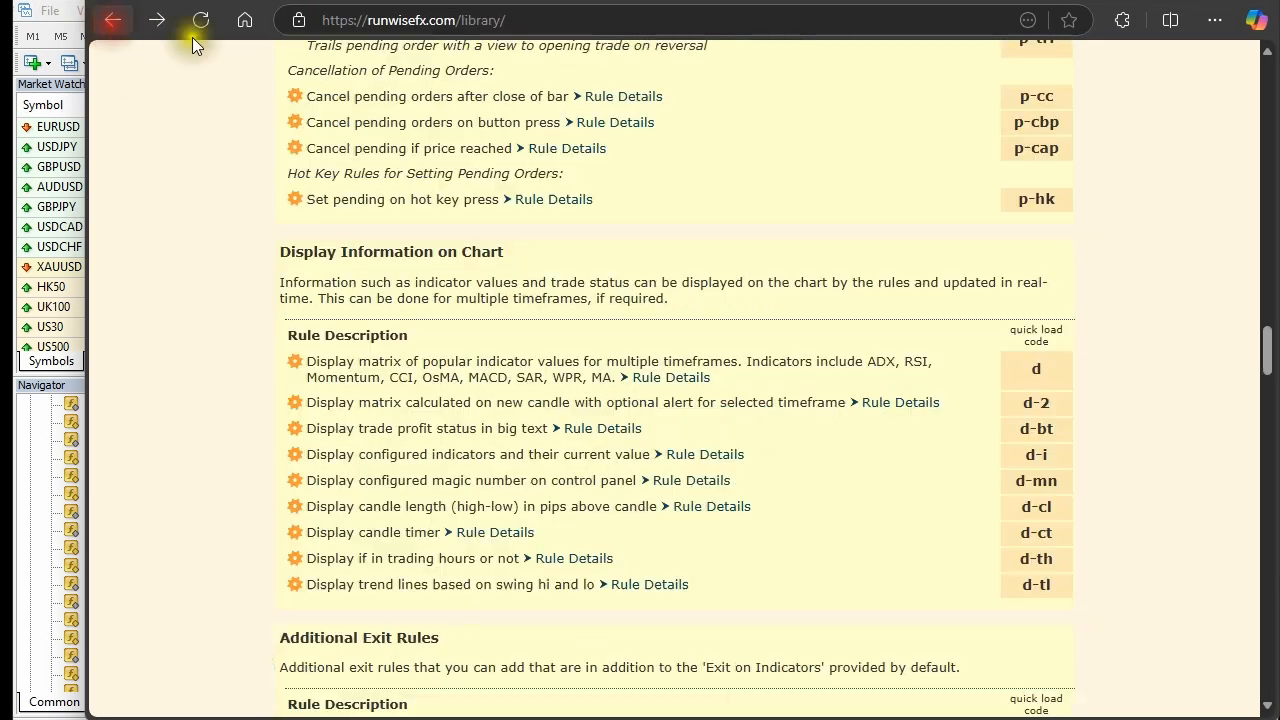
# - Examine the first rules of the Additional Exit Rules section and check the MetaTrader chart before returning to the library
pyautogui.scroll(-4, 767, 509)
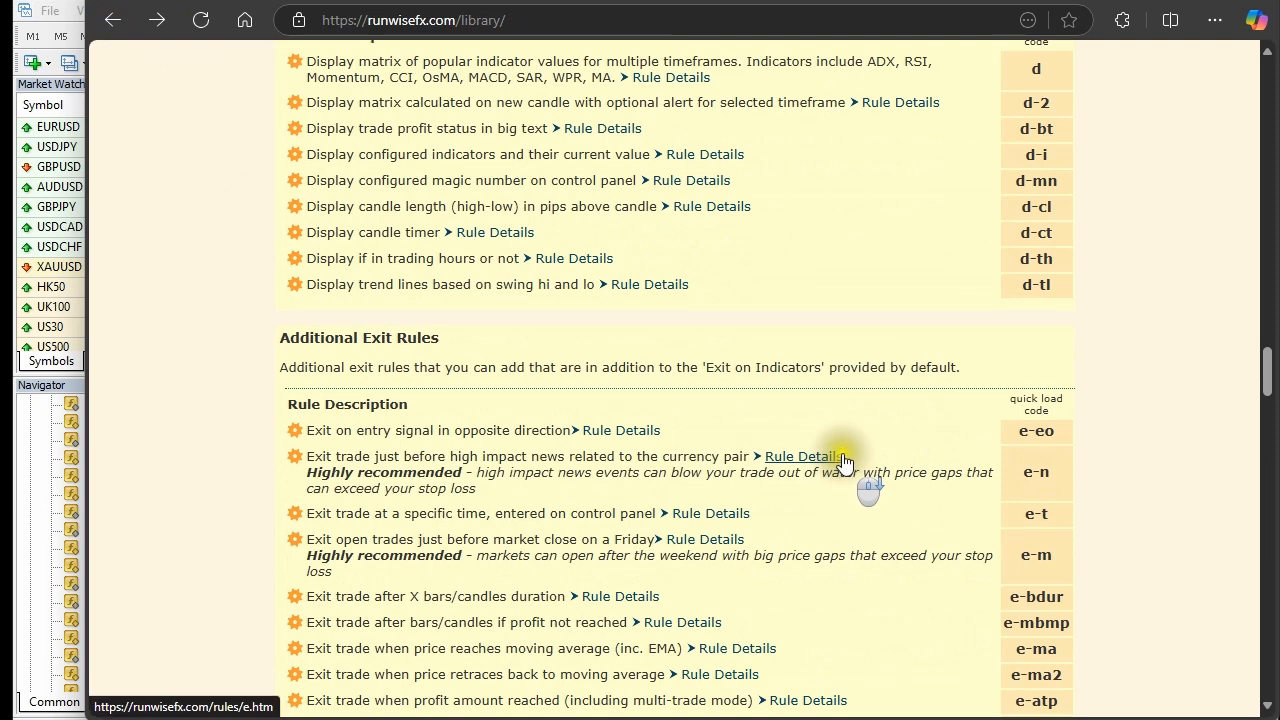
pyautogui.scroll(2, 832, 446)
pyautogui.scroll(-3, 816, 445)
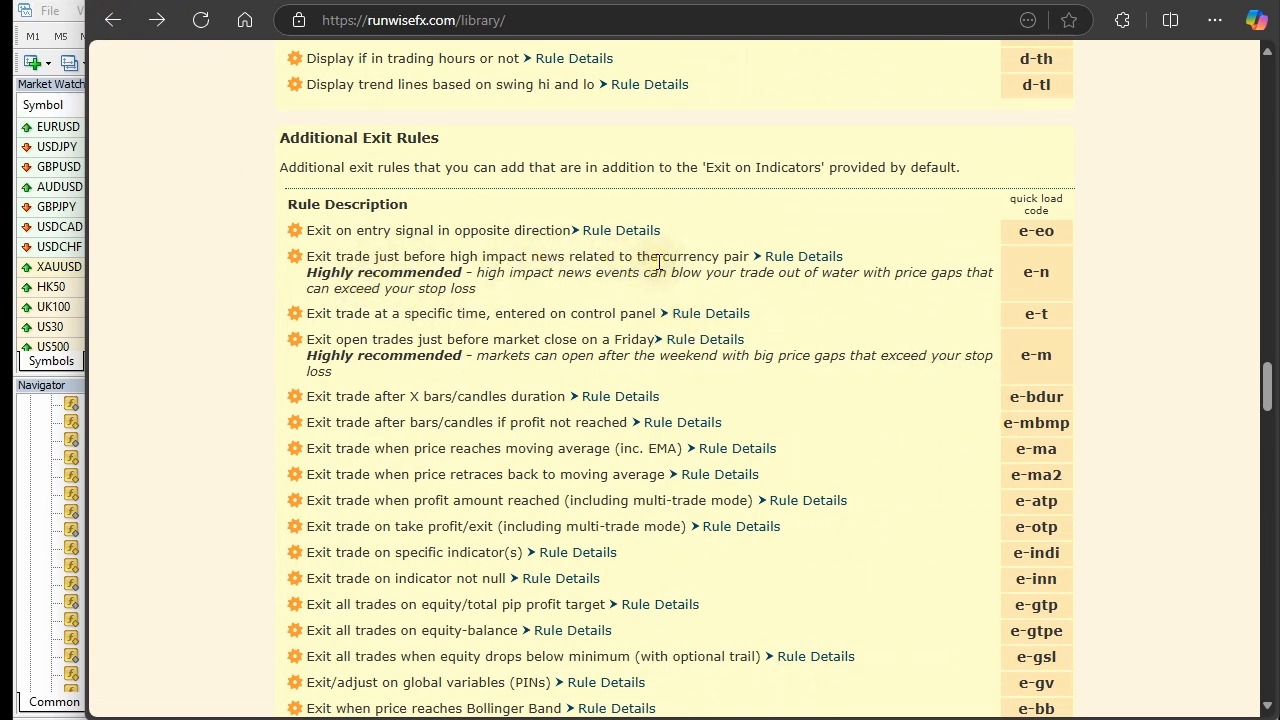
pyautogui.click(168, 719)
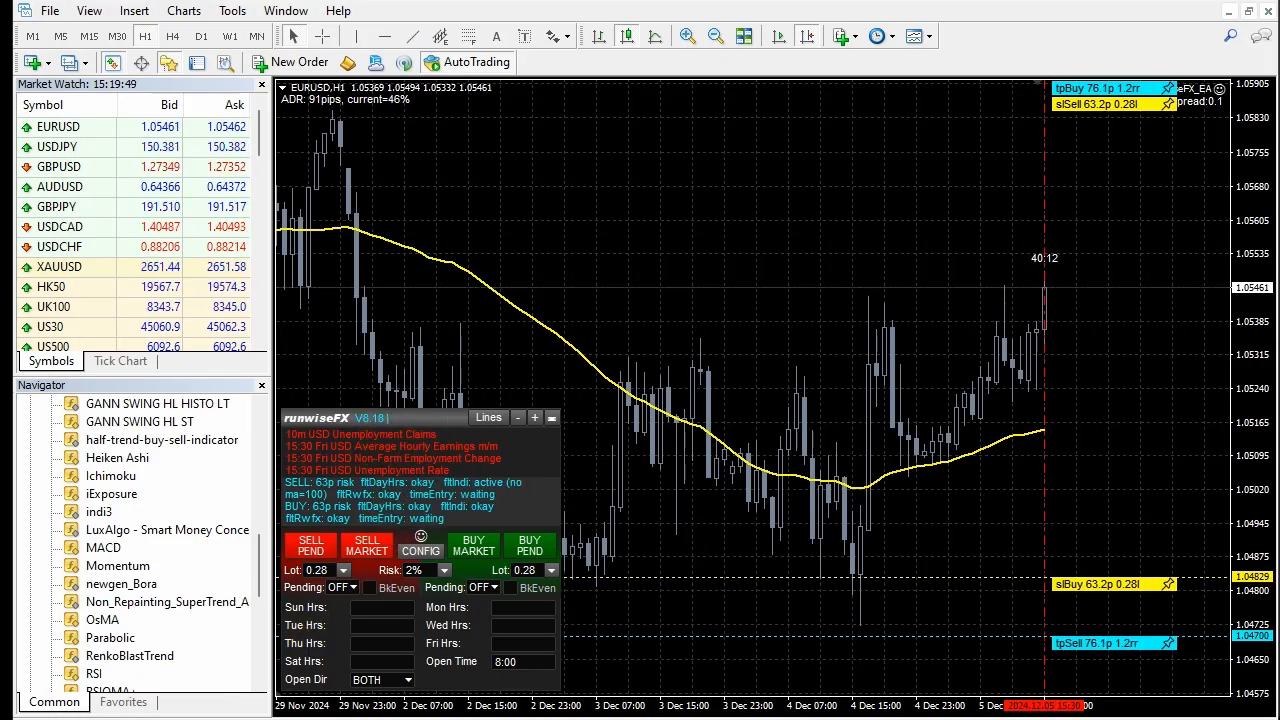
pyautogui.click(1194, 717)
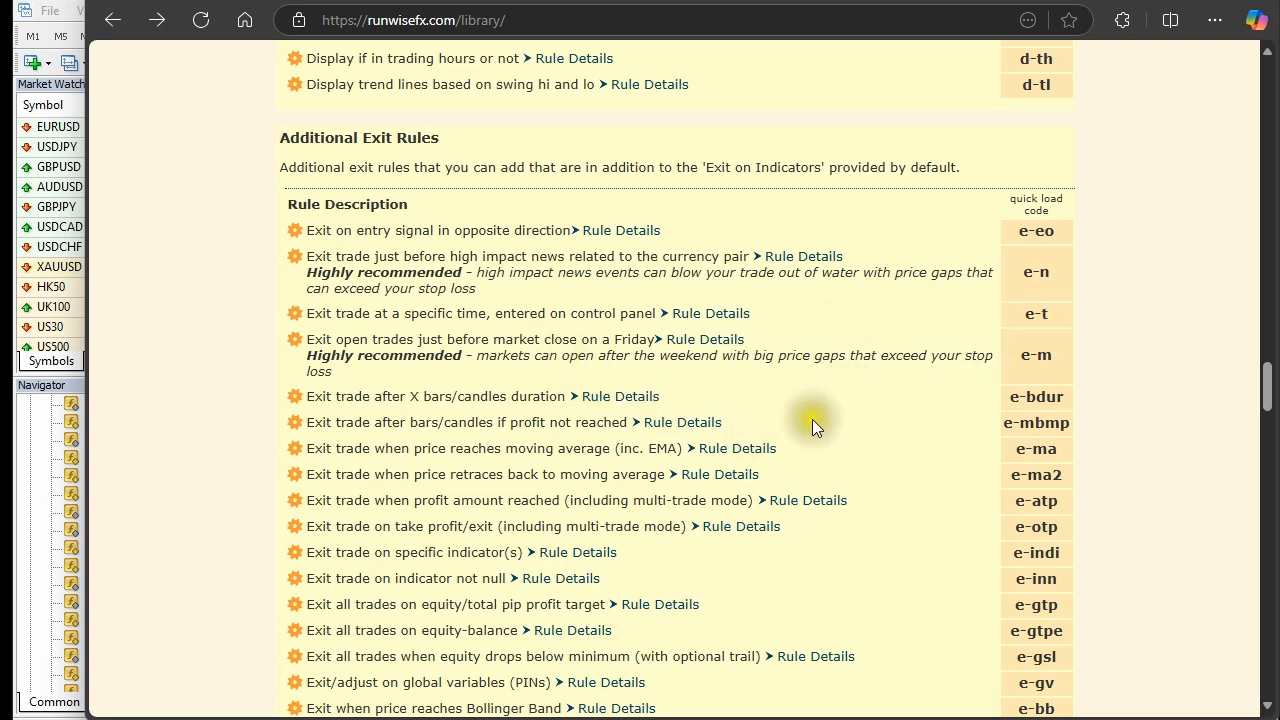
# - Read through the remaining exit rules and the Filters - Exit section, checking the MetaTrader chart in between
pyautogui.scroll(-2, 806, 418)
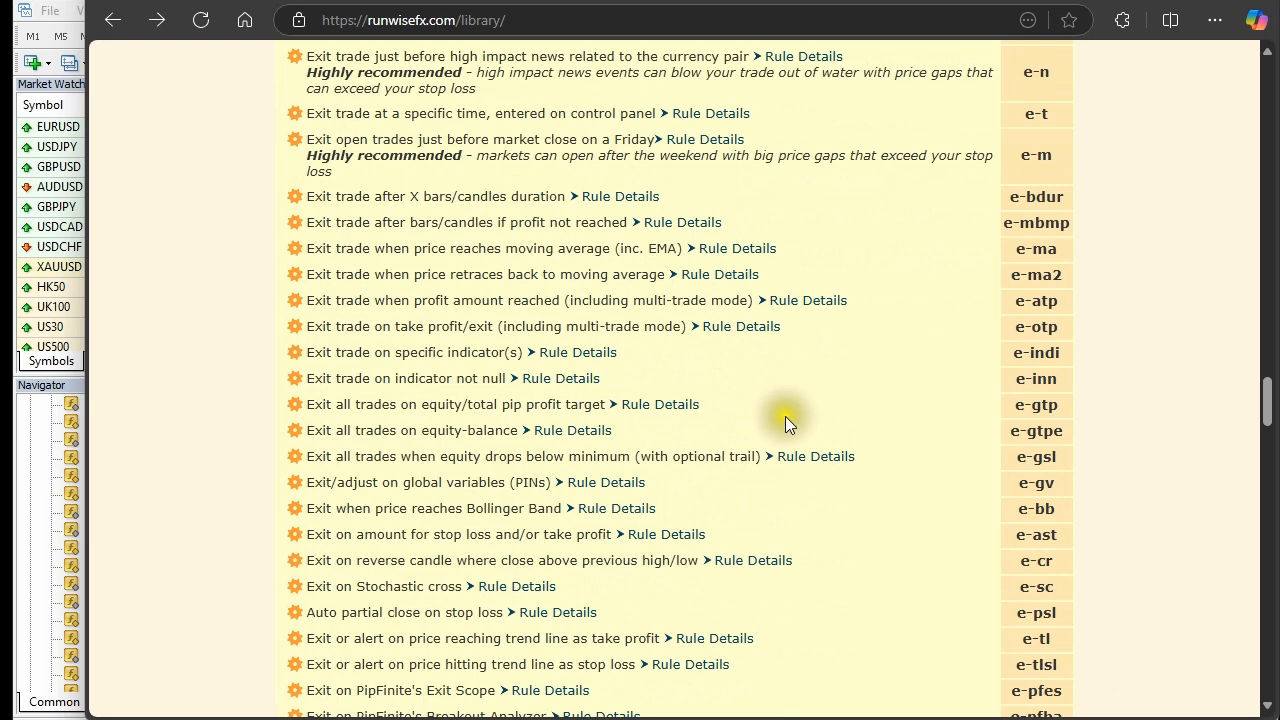
pyautogui.scroll(-1, 786, 415)
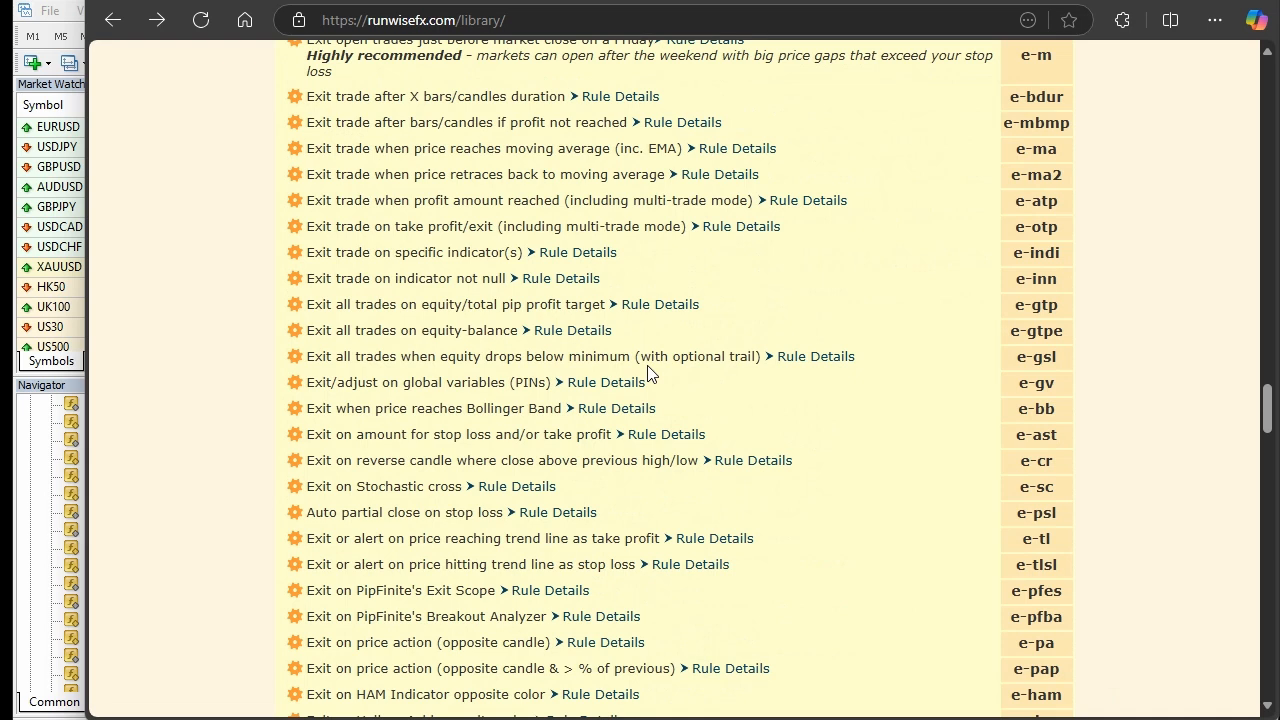
pyautogui.scroll(-3, 718, 423)
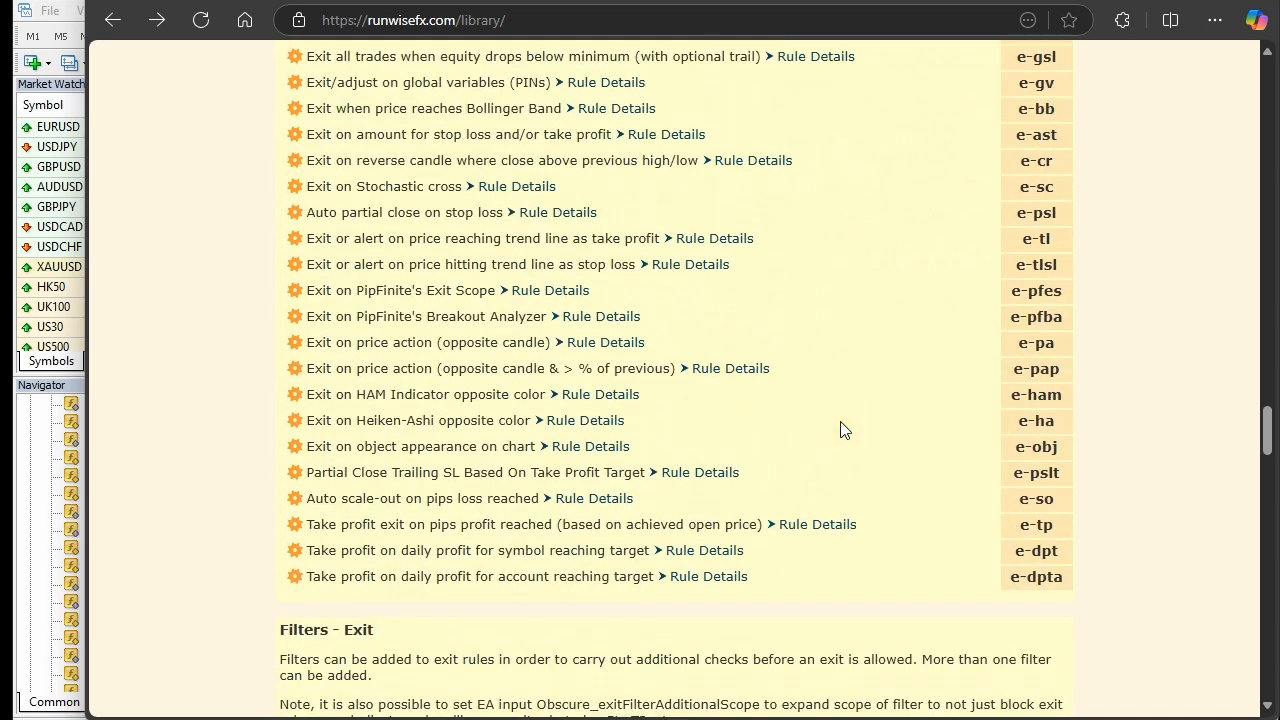
pyautogui.scroll(-3, 840, 429)
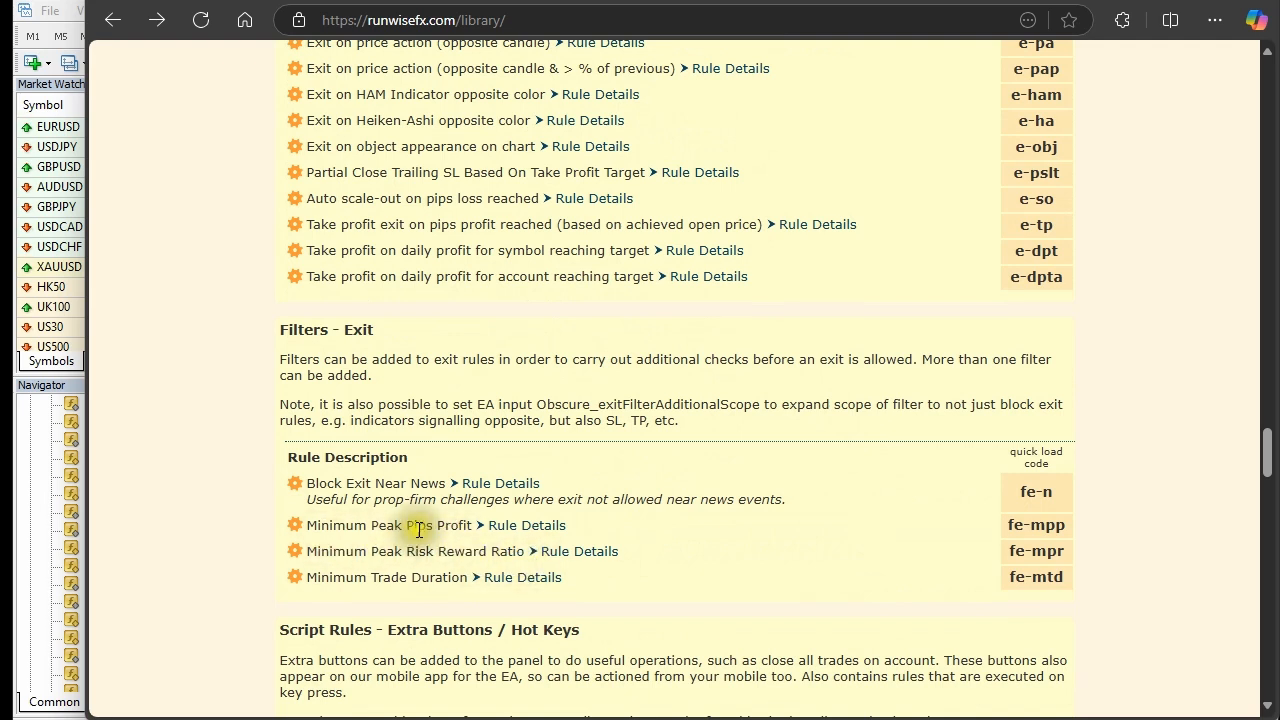
pyautogui.click(462, 718)
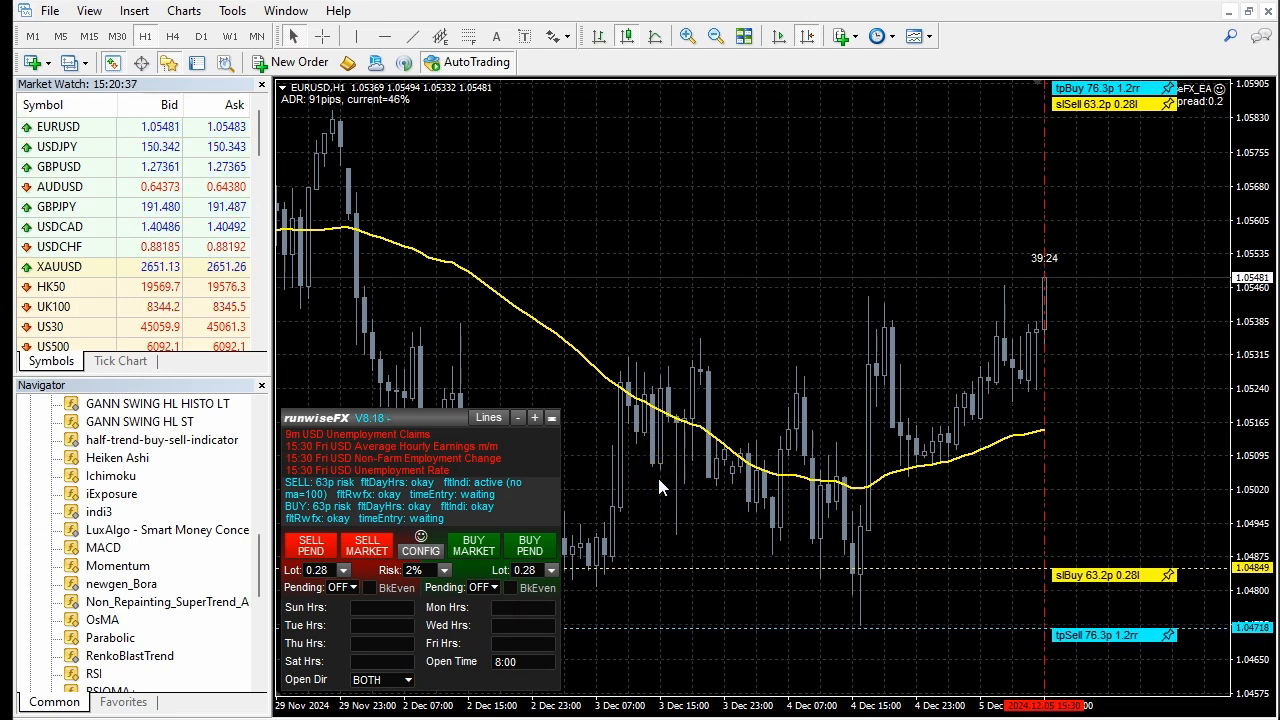
pyautogui.hotkey('alt', 'Tab')
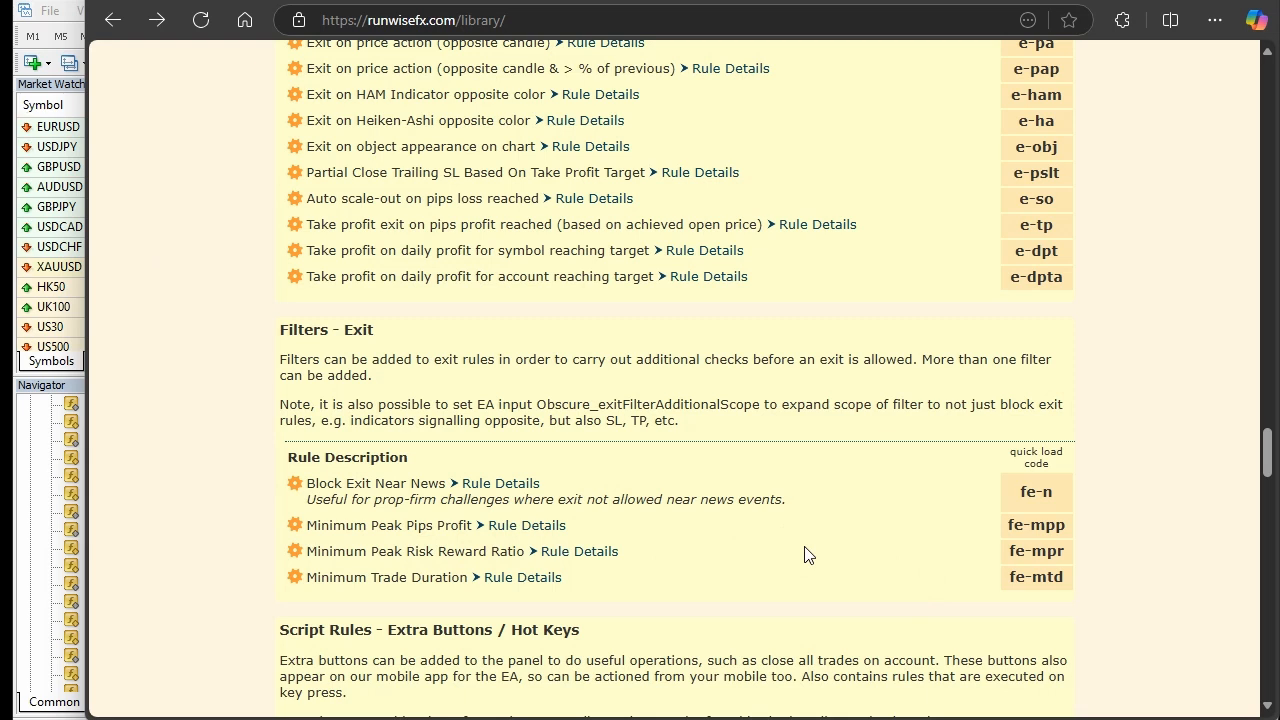
# - In the Script Rules section, look up the quick load code for the close all trades button and switch to MetaTrader
pyautogui.scroll(-2, 800, 550)
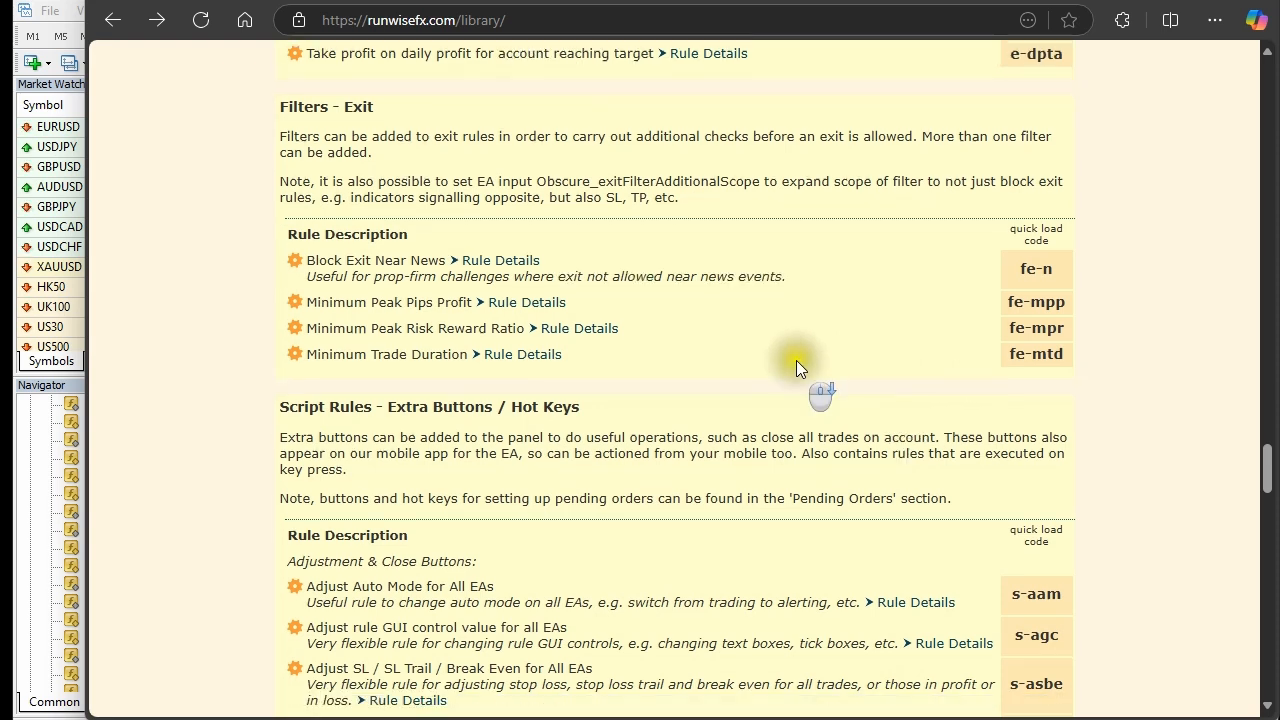
pyautogui.scroll(-3, 796, 370)
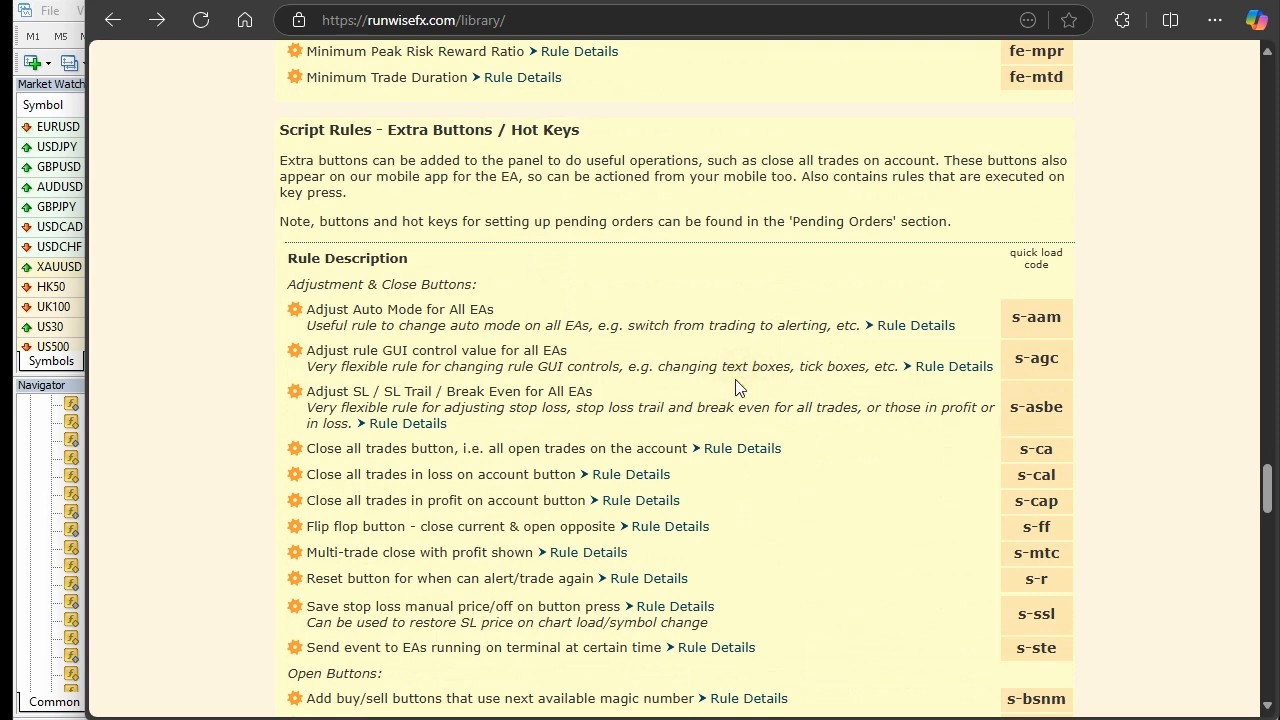
pyautogui.scroll(-1, 736, 390)
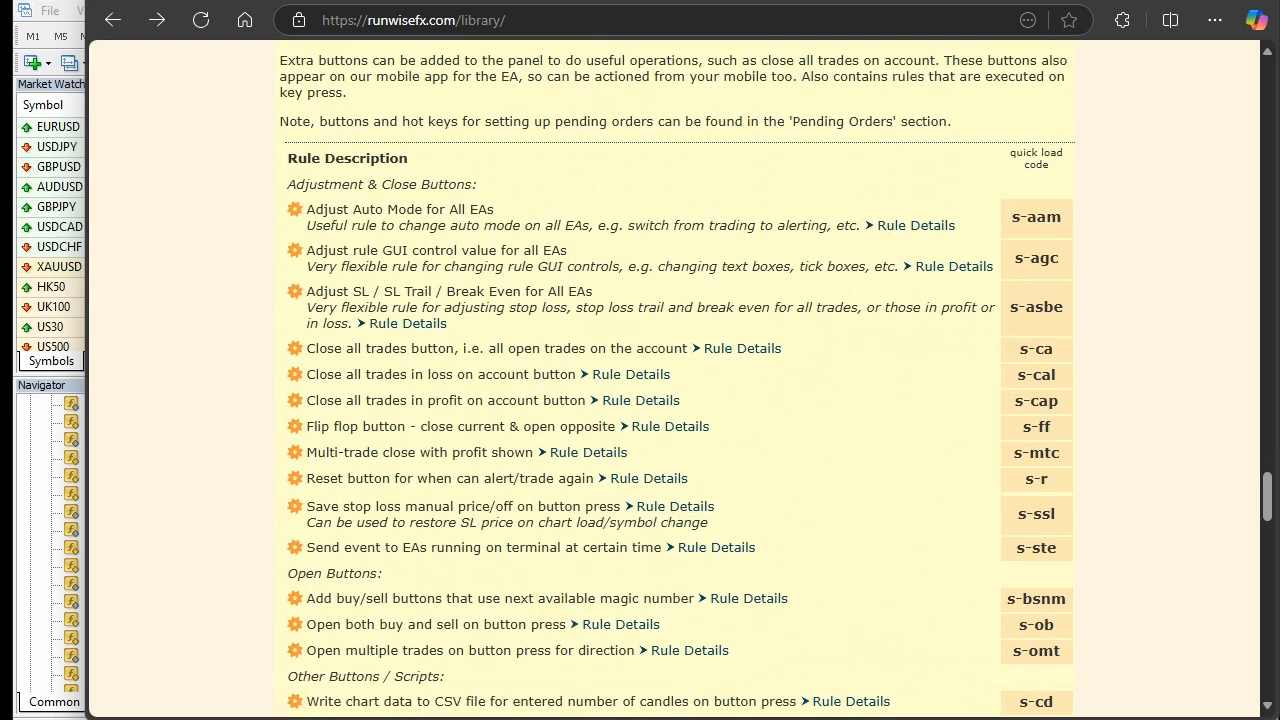
pyautogui.hotkey('alt', 'Tab')
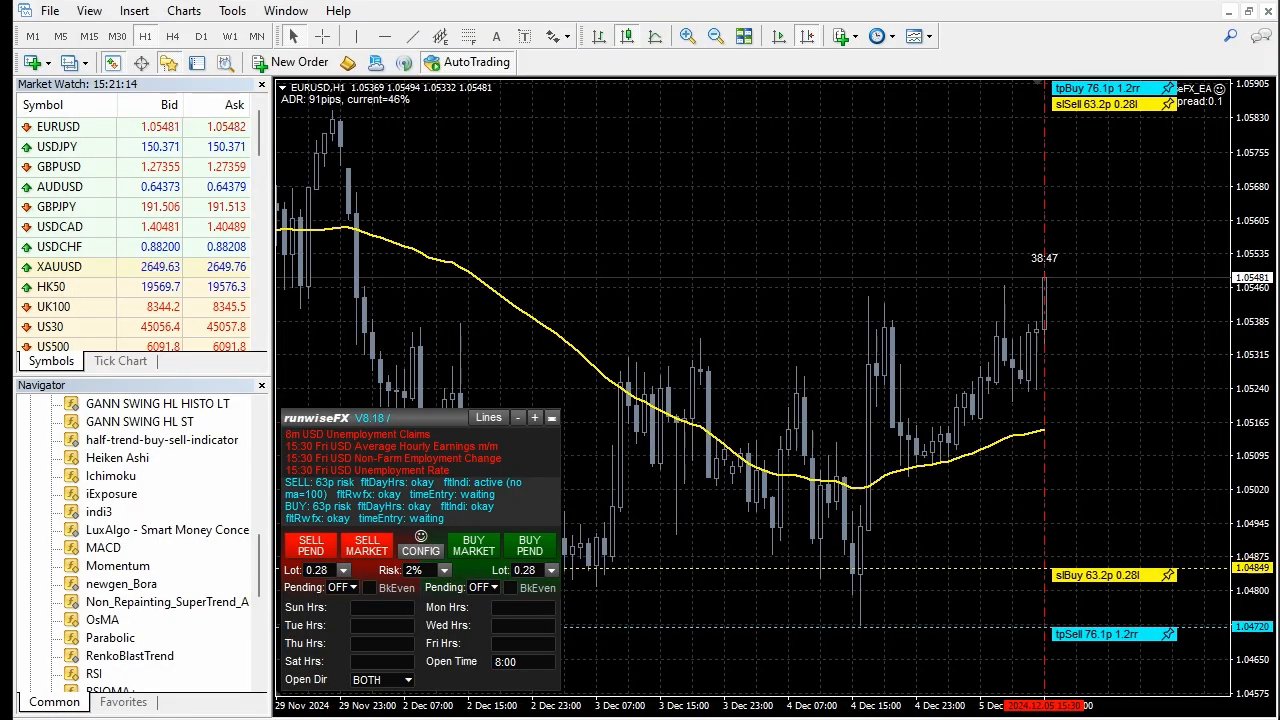
# - Download the trade rules library configuration with quick load code s-ca, keeping the existing rules
pyautogui.click(432, 547)
pyautogui.click(341, 568)
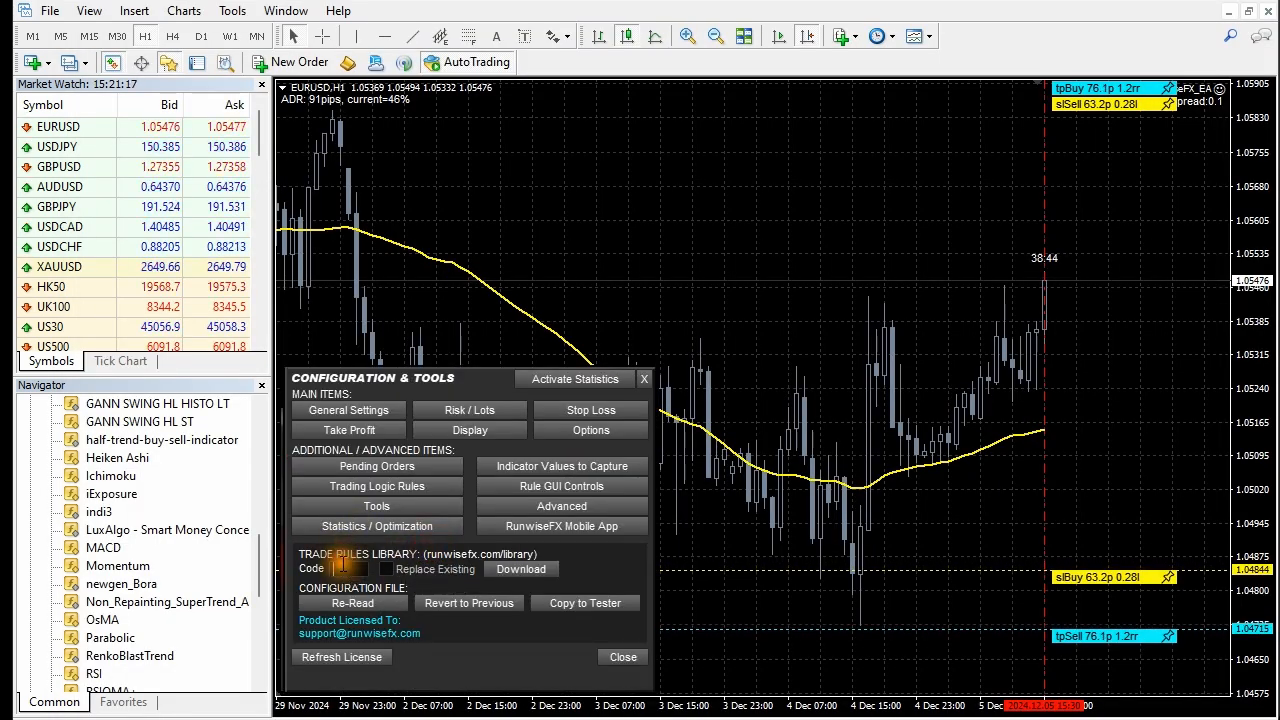
pyautogui.write('s-ca')
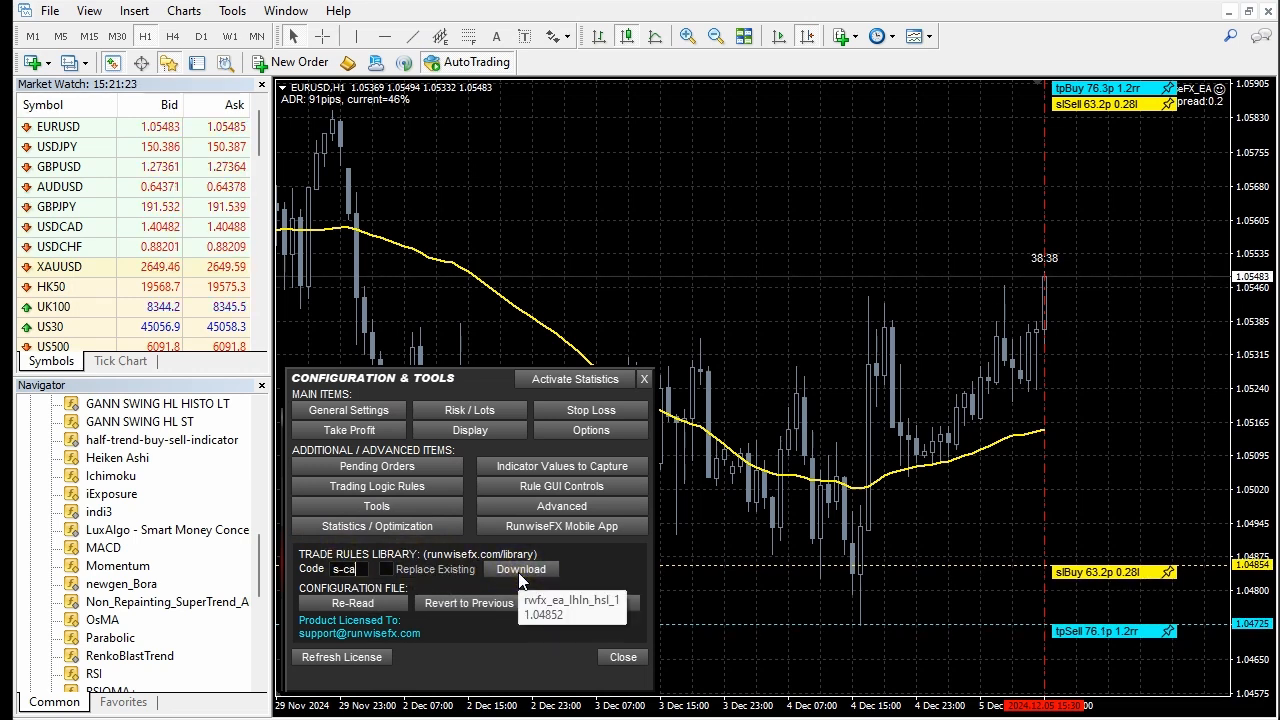
pyautogui.click(520, 571)
pyautogui.click(779, 337)
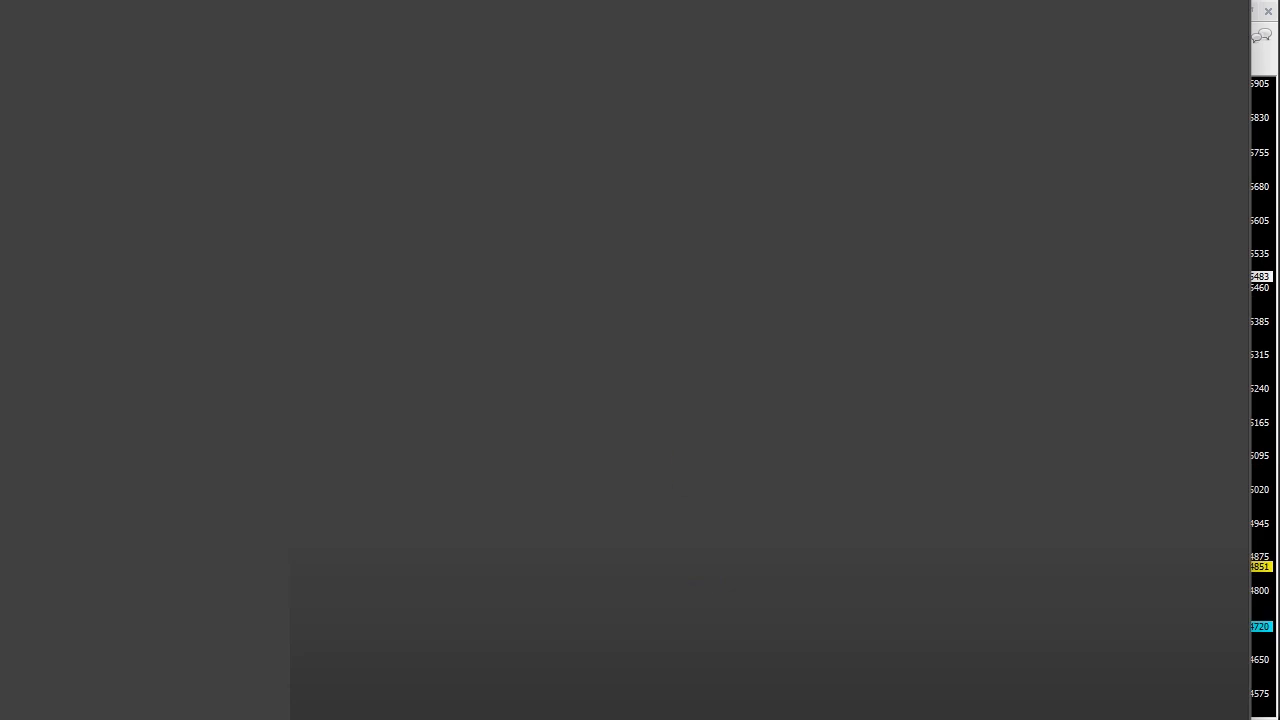
# - Reposition the runwiseFX app window over MetaTrader and resize it so the whole window fits on the screen
pyautogui.moveTo(1069, 2); pyautogui.dragTo(1064, 238)
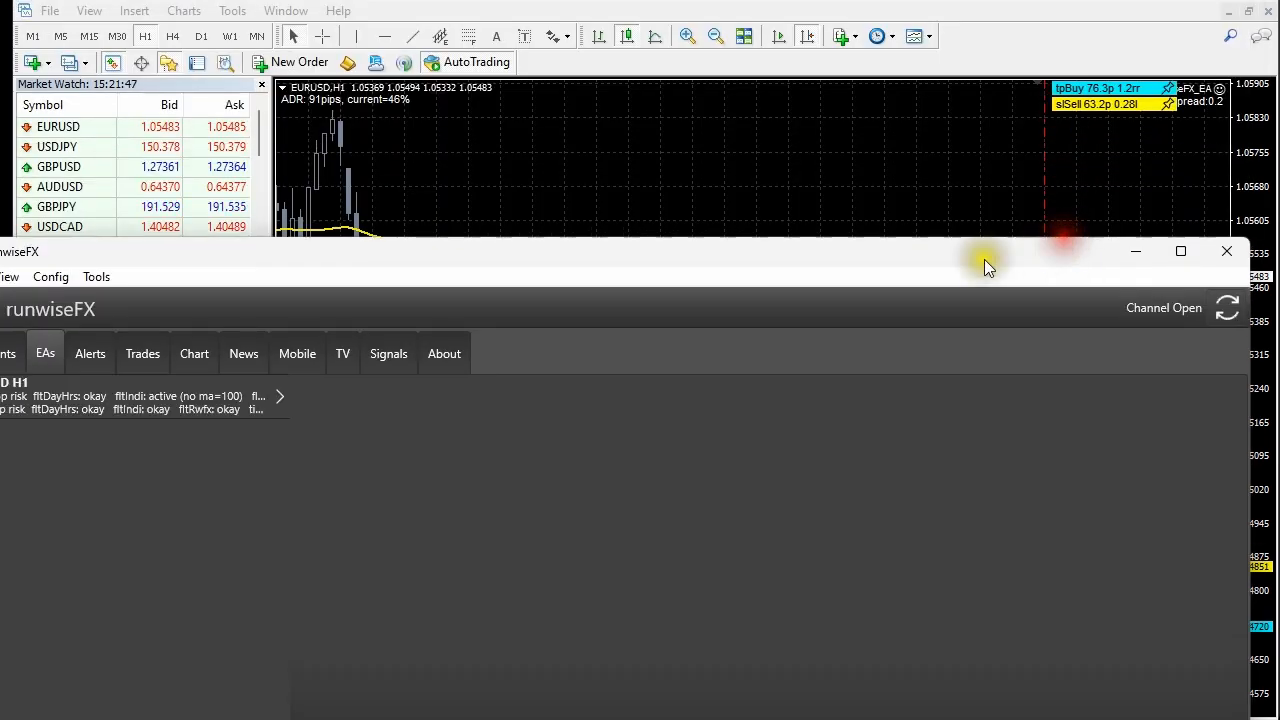
pyautogui.moveTo(984, 259); pyautogui.dragTo(1028, 136)
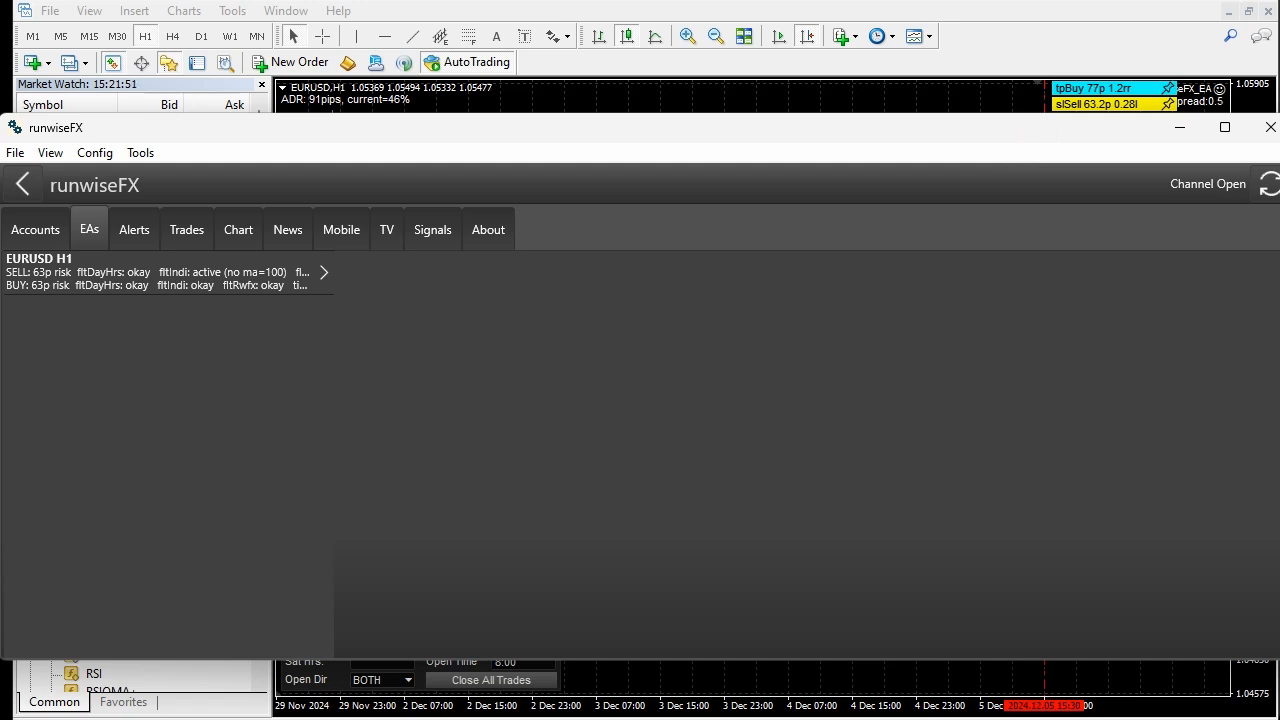
pyautogui.moveTo(1278, 660); pyautogui.dragTo(866, 663)
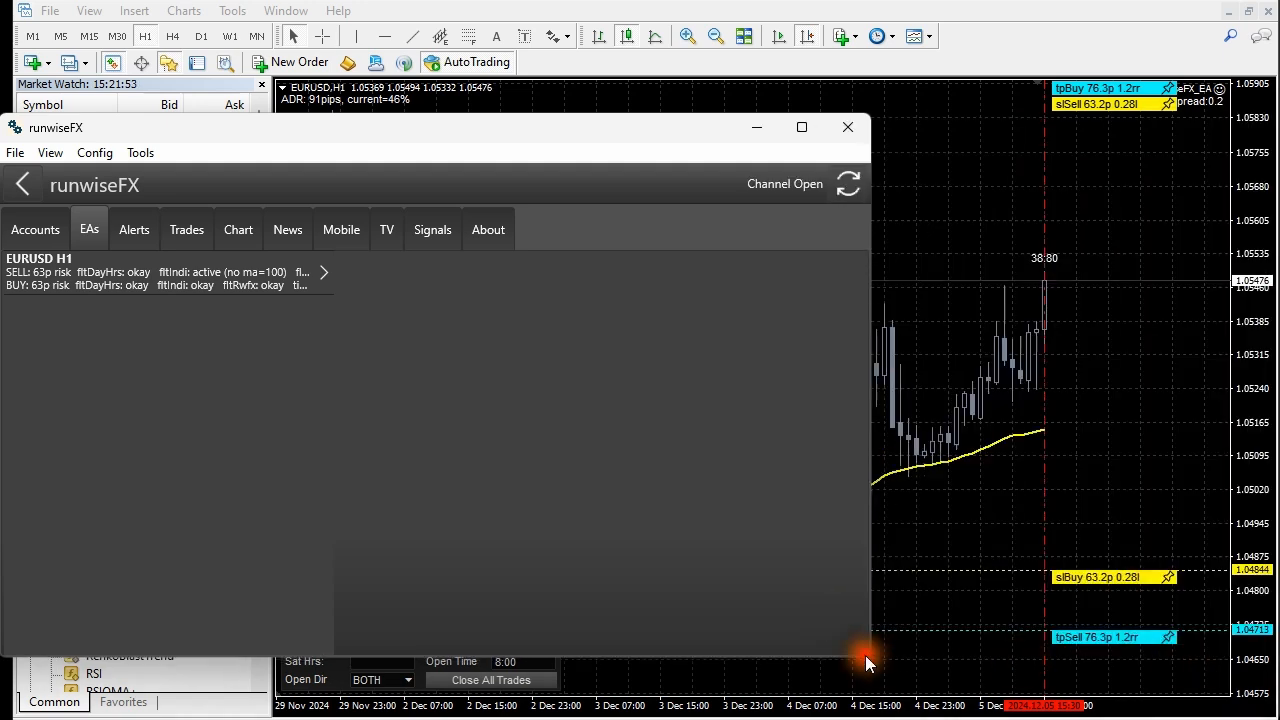
pyautogui.moveTo(449, 134); pyautogui.dragTo(523, 32)
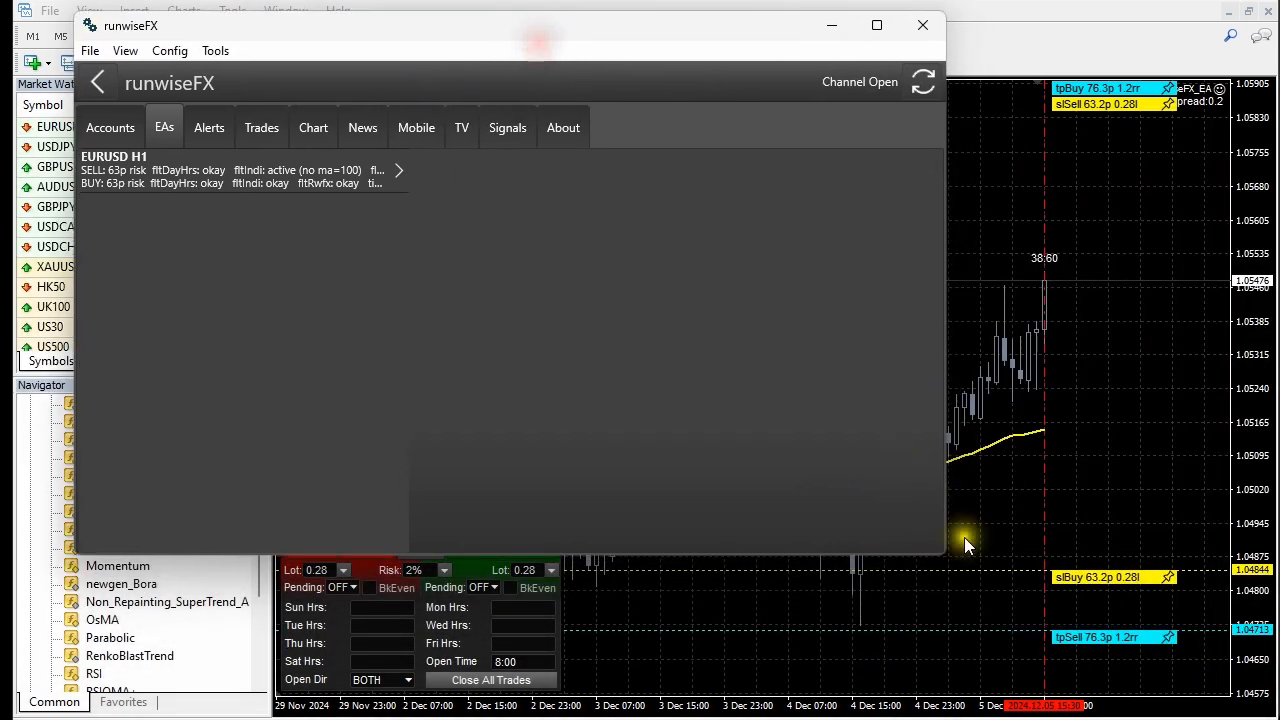
pyautogui.moveTo(946, 551); pyautogui.dragTo(1145, 678)
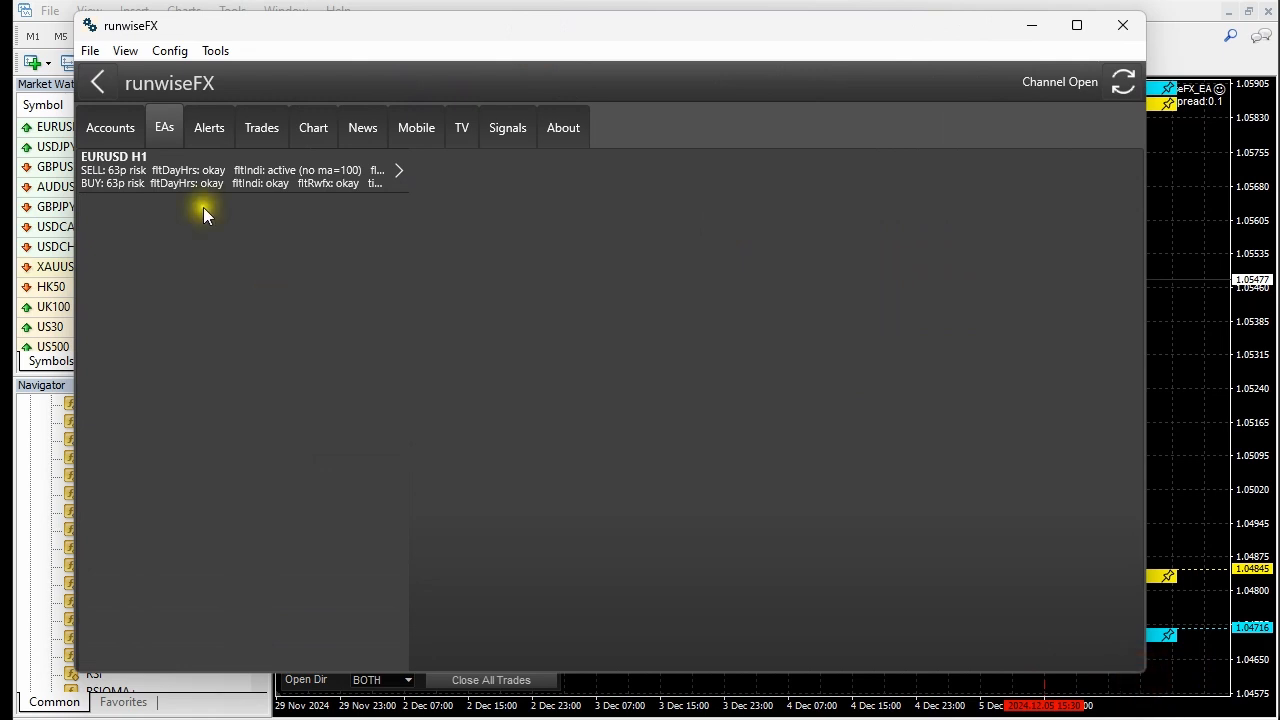
# - View the EURUSD H1 EA's controls in the runwiseFX app, including Close All Trades, and close the app
pyautogui.click(230, 181)
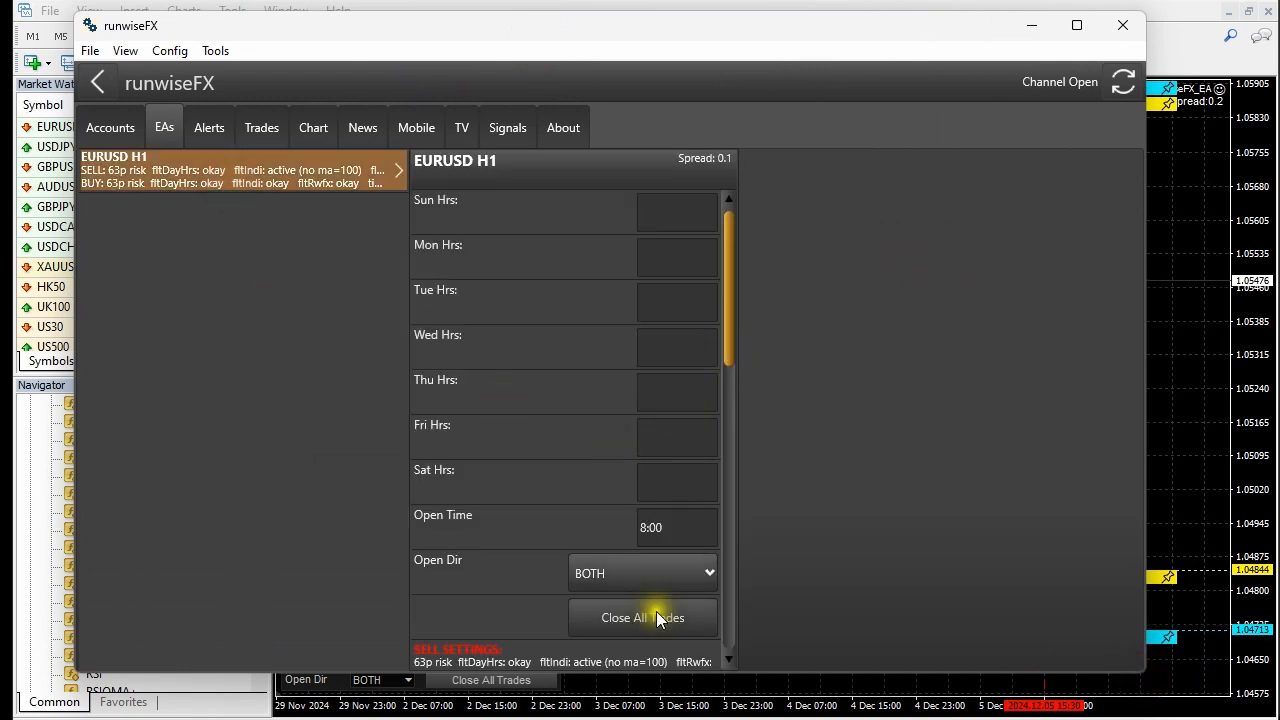
pyautogui.moveTo(731, 267); pyautogui.dragTo(703, 226)
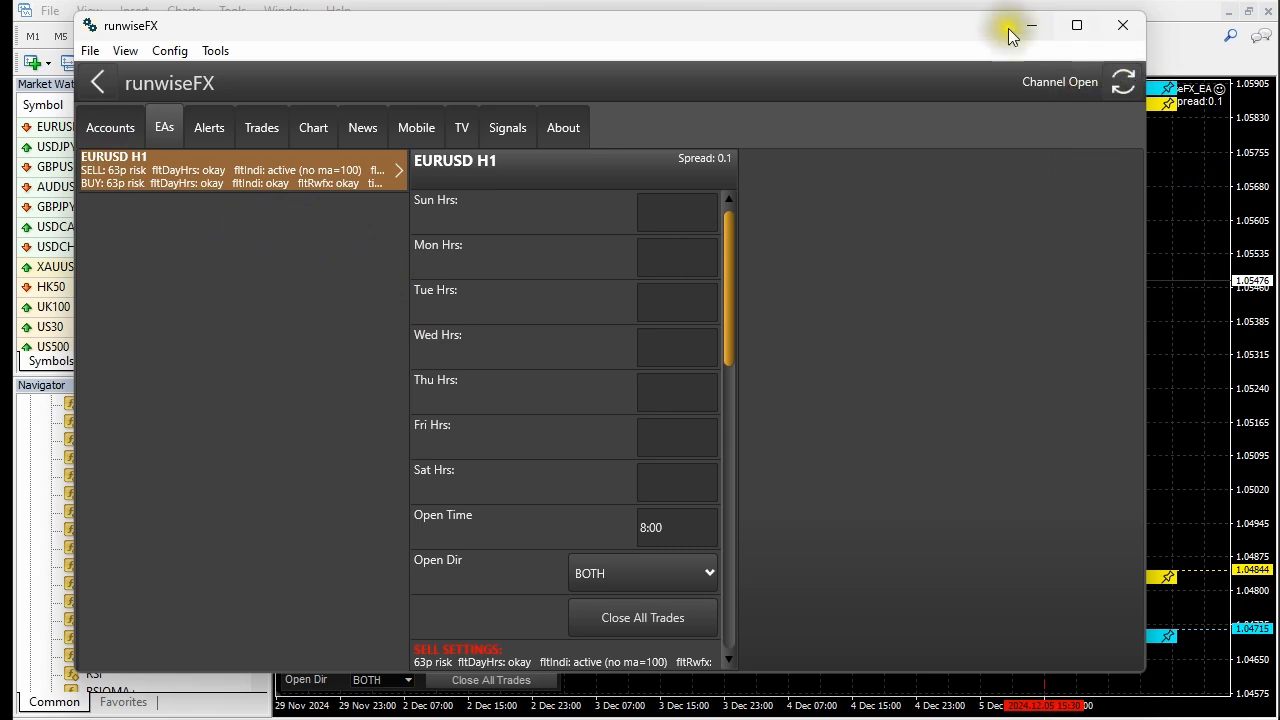
pyautogui.click(1127, 27)
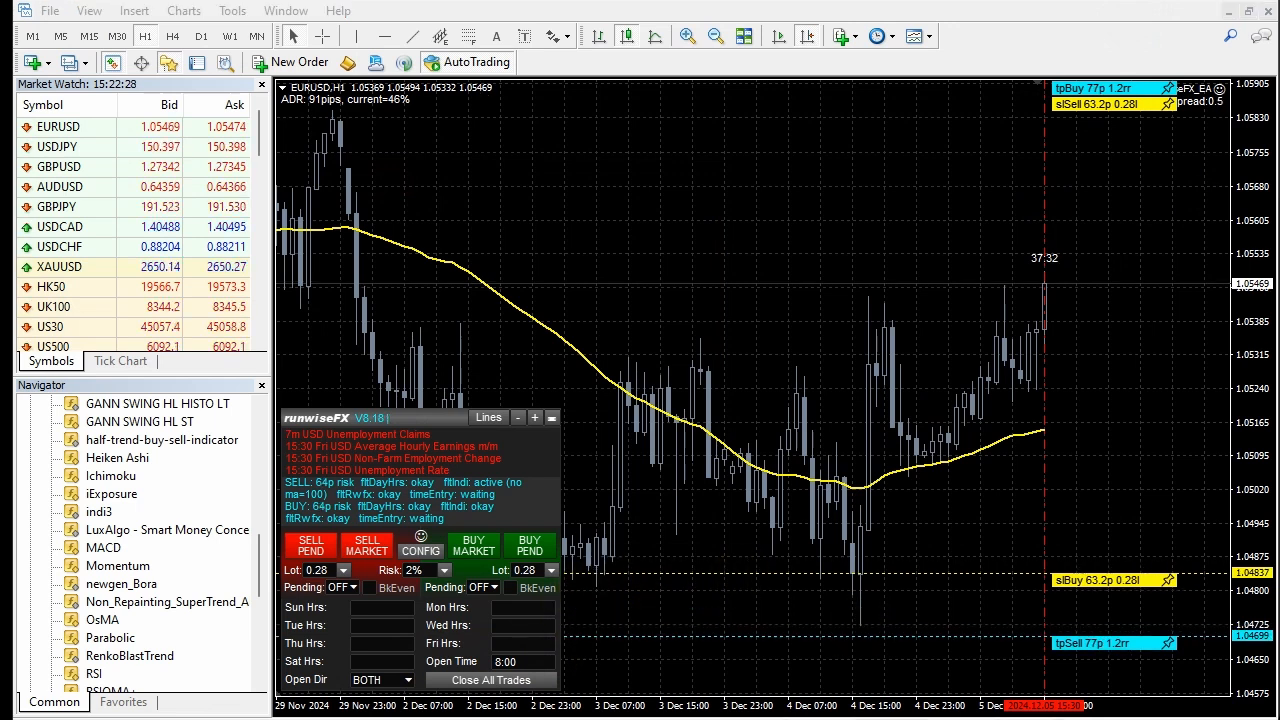
# - Switch to the runwiseFX library in the browser and read the remaining Script Rules and the start of Miscellaneous Rules
pyautogui.hotkey('alt', 'Tab')
pyautogui.scroll(-1, 770, 396)
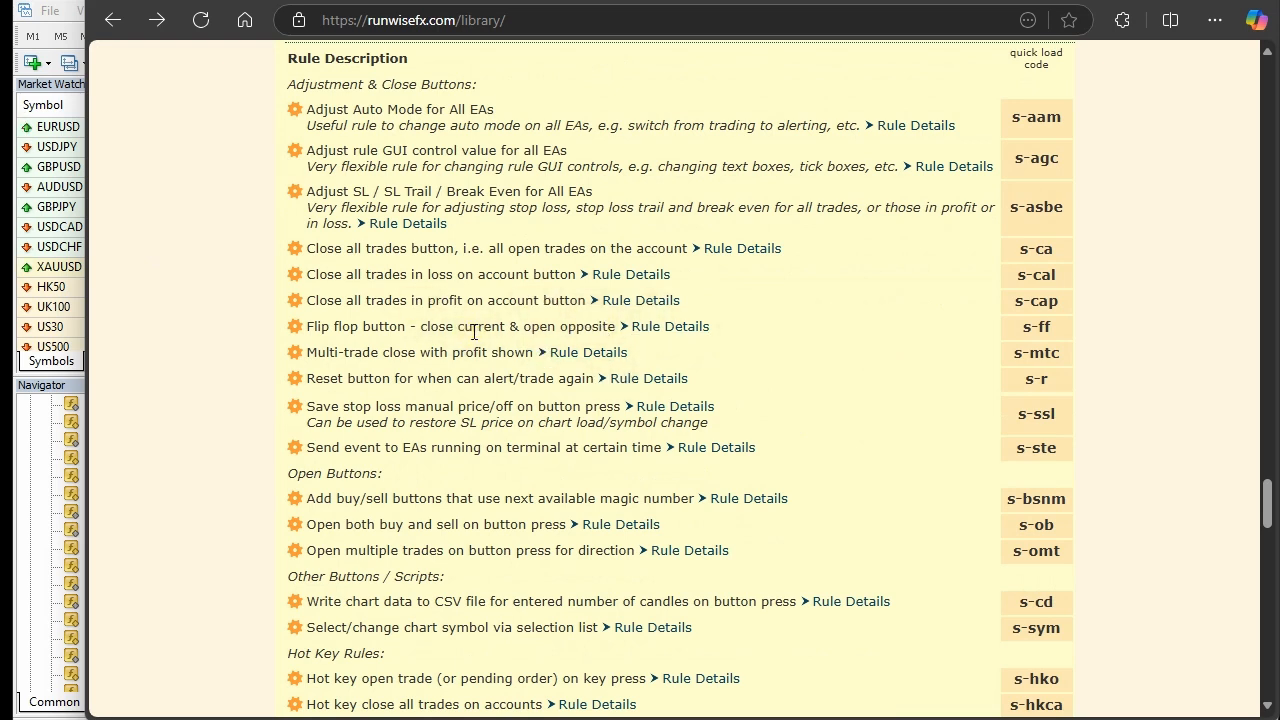
pyautogui.scroll(-3, 655, 336)
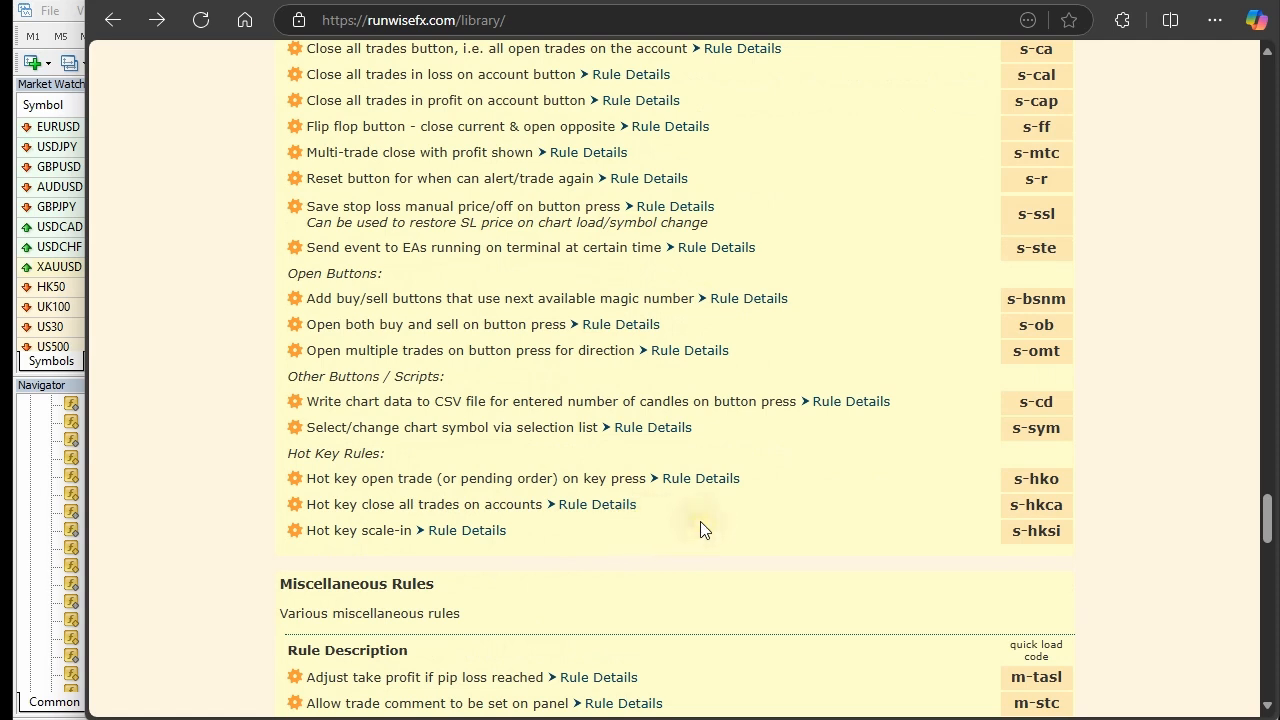
pyautogui.scroll(-3, 759, 486)
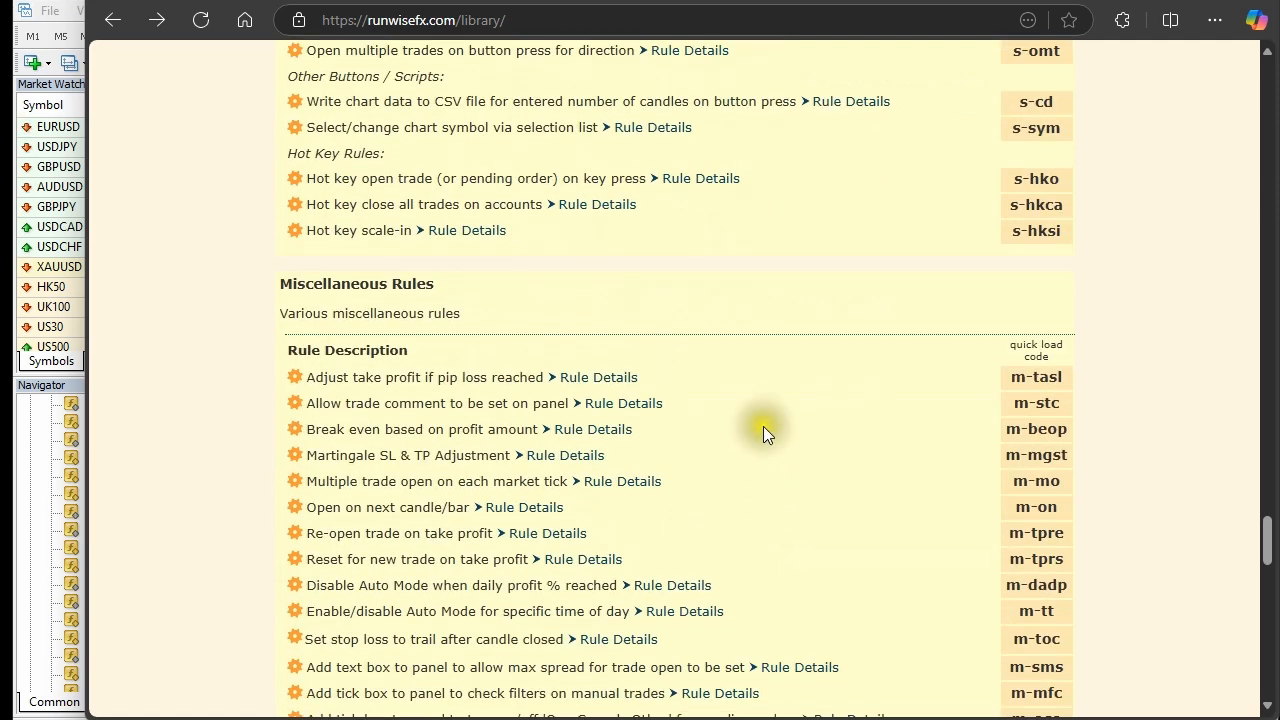
pyautogui.scroll(-2, 759, 412)
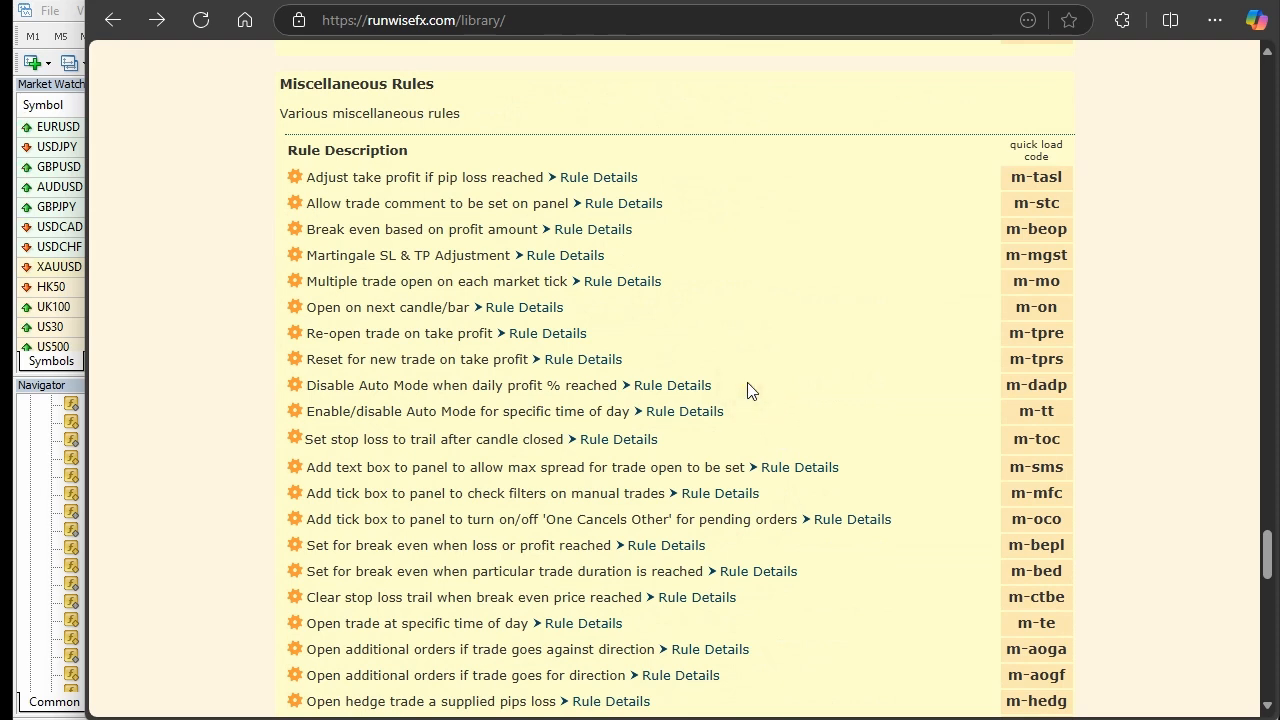
pyautogui.scroll(-4, 750, 385)
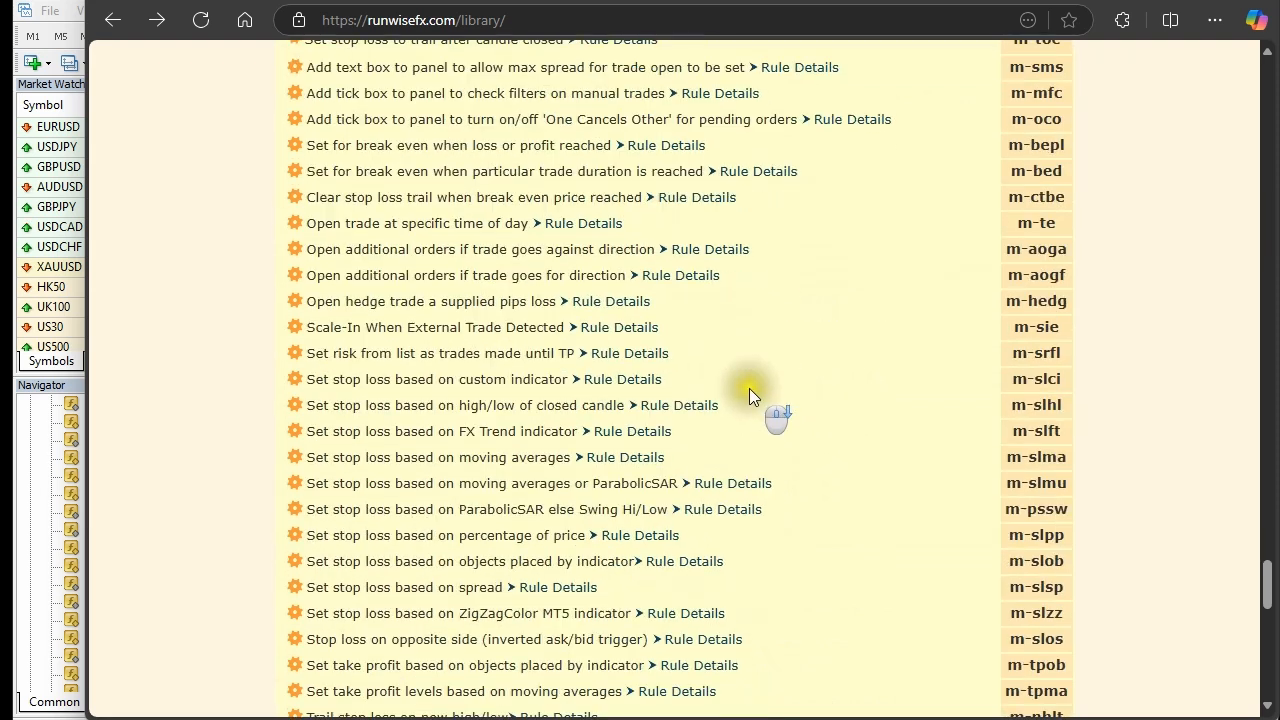
# - Read through the Miscellaneous Rules list, from the take profit and trade opening rules to the stop loss and trailing rules
pyautogui.scroll(3, 789, 540)
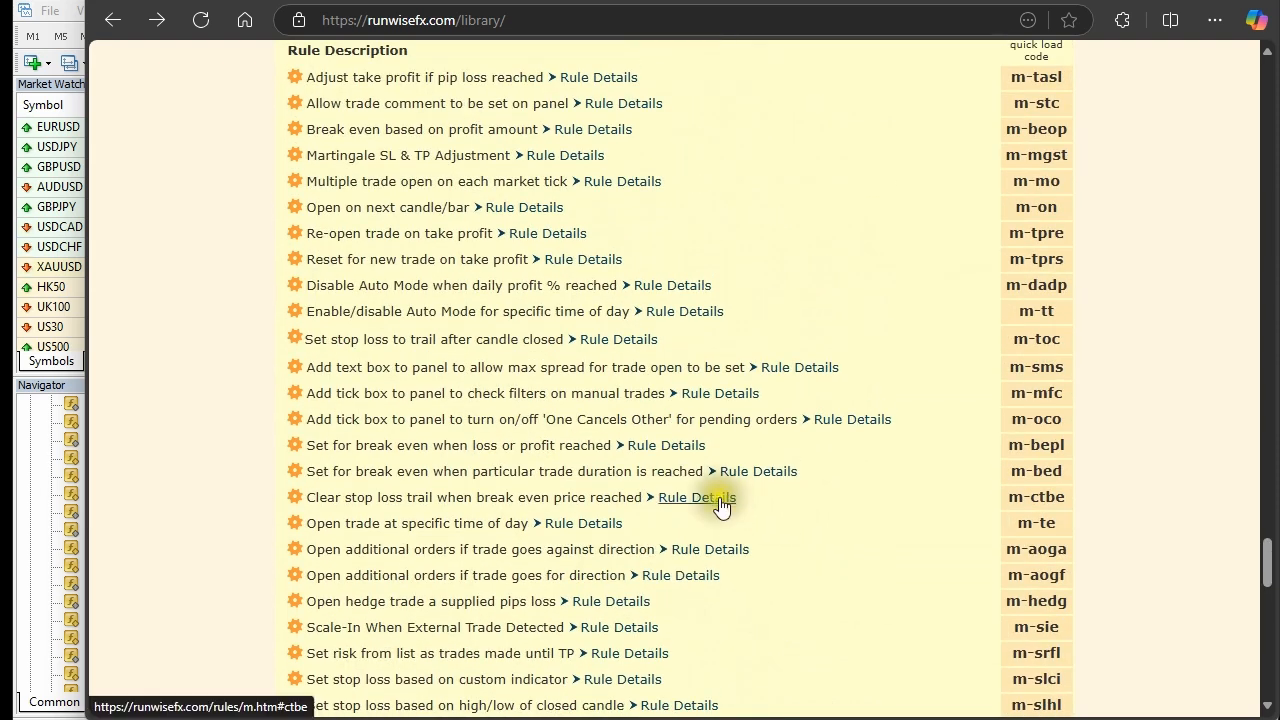
pyautogui.scroll(2, 724, 508)
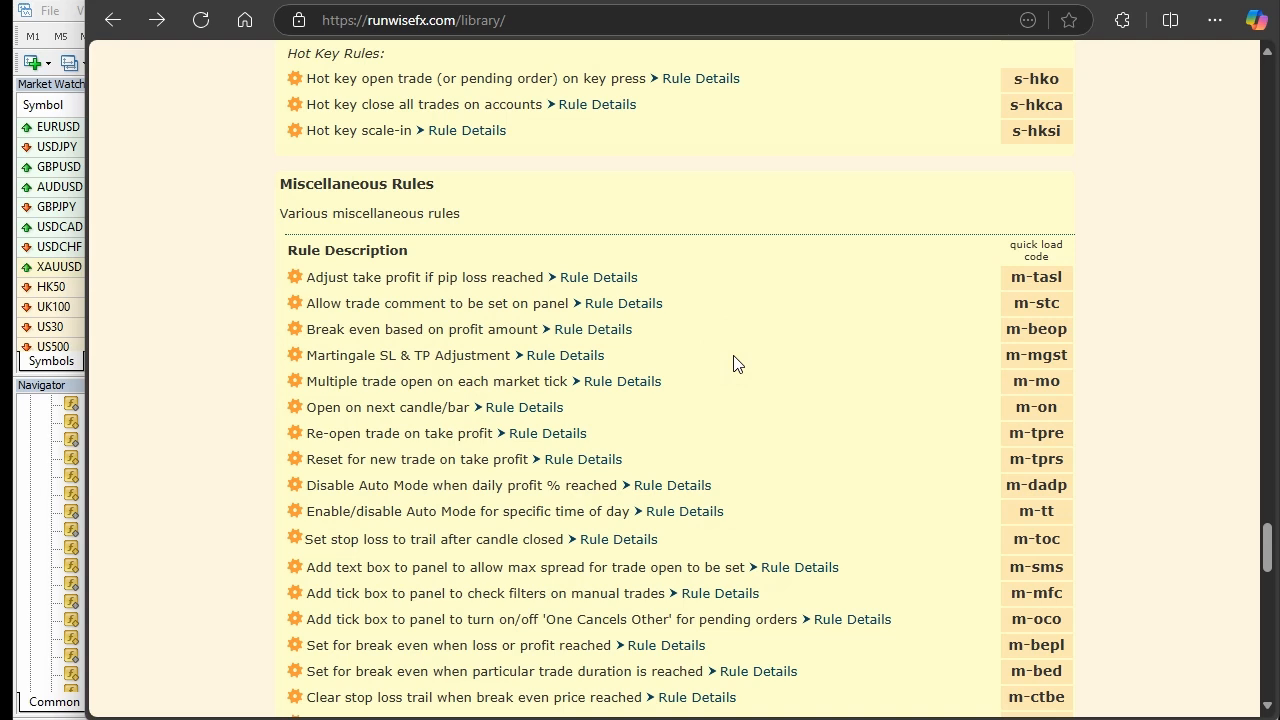
pyautogui.scroll(-4, 736, 364)
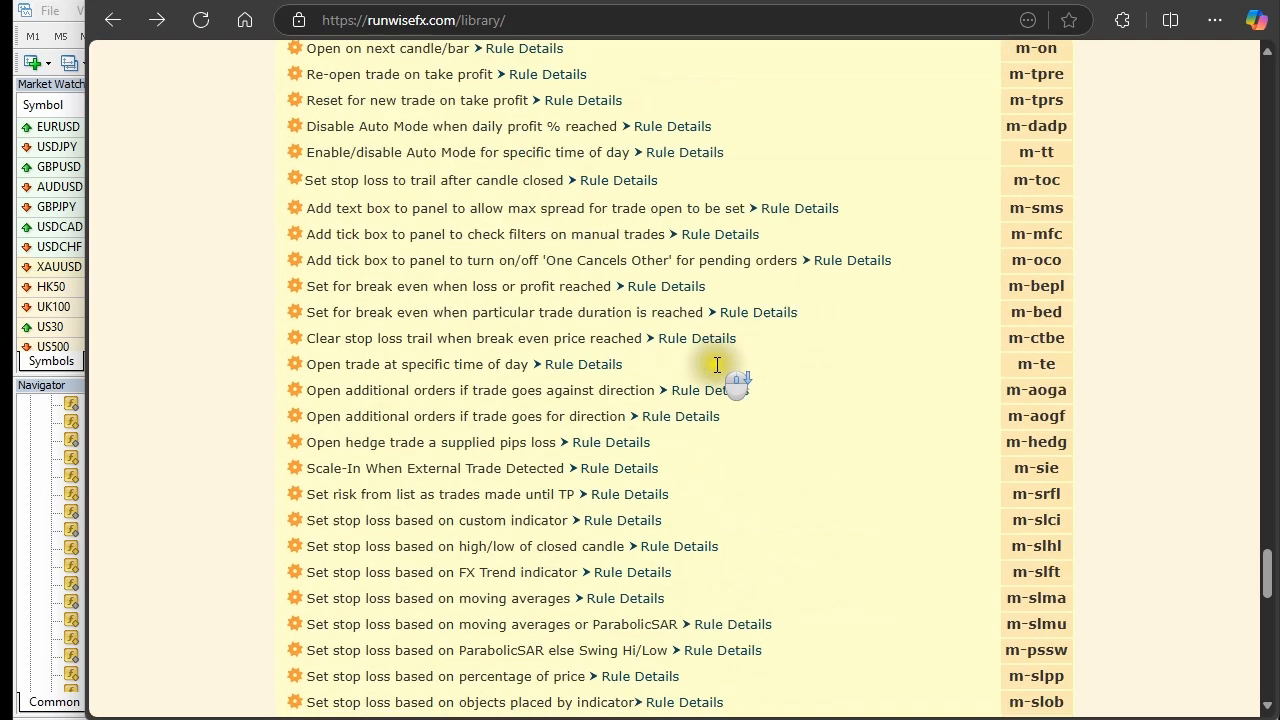
pyautogui.scroll(-1, 760, 357)
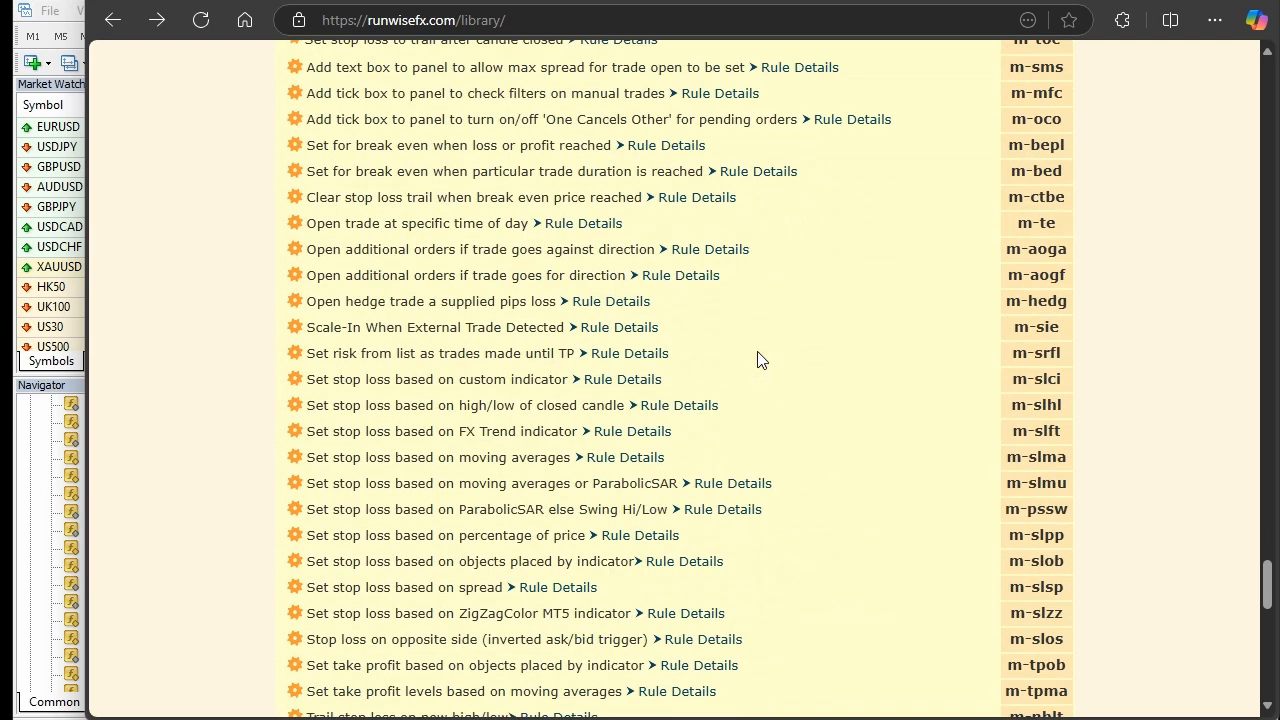
pyautogui.scroll(-2, 761, 355)
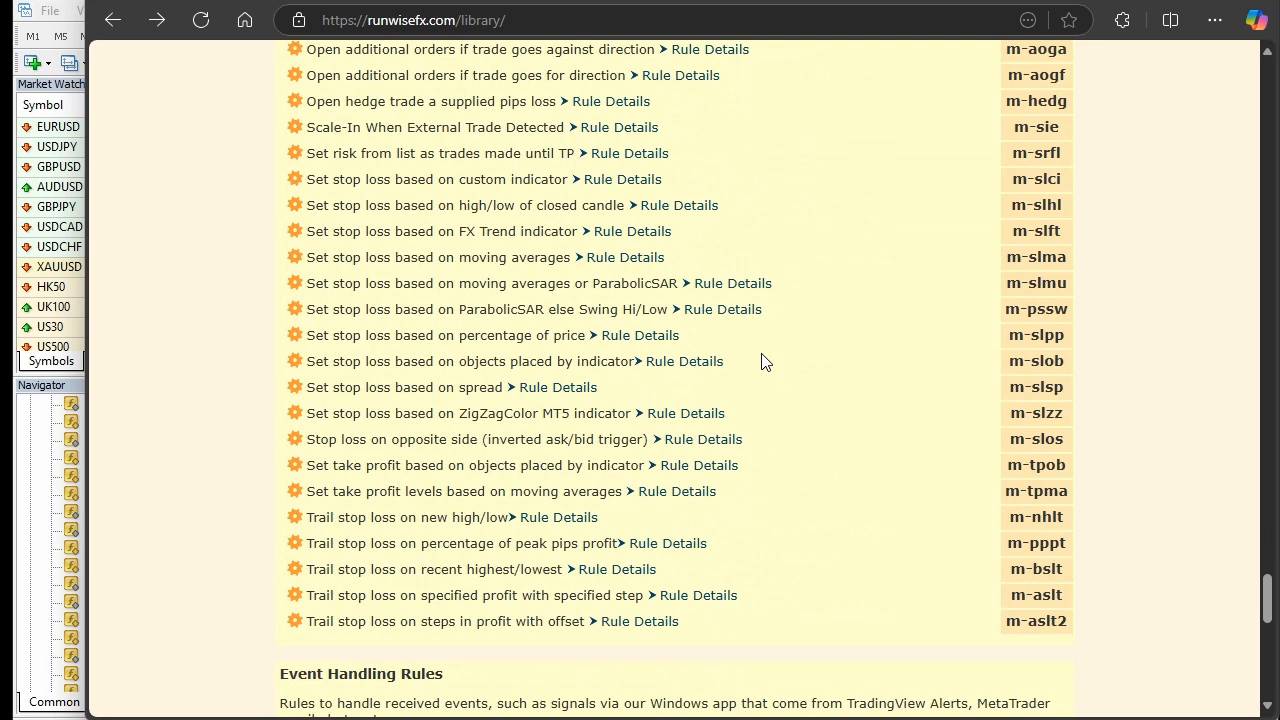
pyautogui.scroll(3, 798, 355)
pyautogui.scroll(-2, 796, 355)
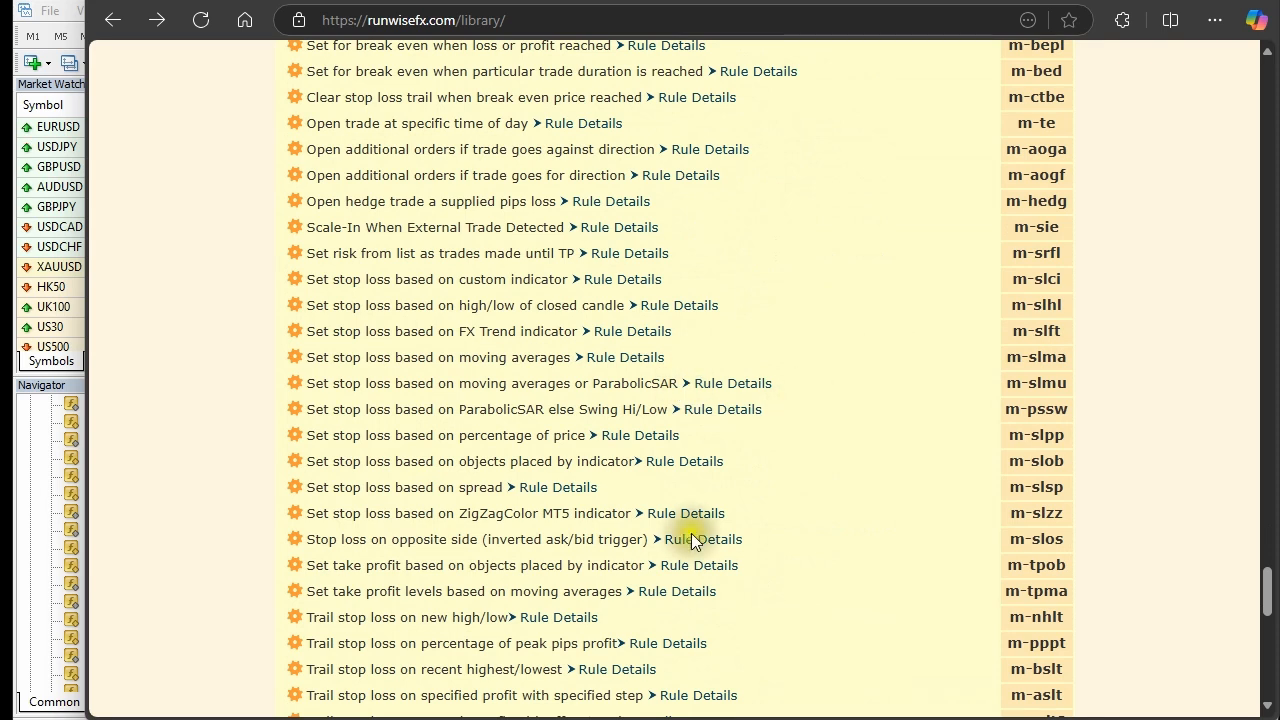
# - Switch to MetaTrader and view the automatic stop loss calculation methods in the EA's stop loss configuration, leaving without saving
pyautogui.click(350, 718)
pyautogui.click(424, 547)
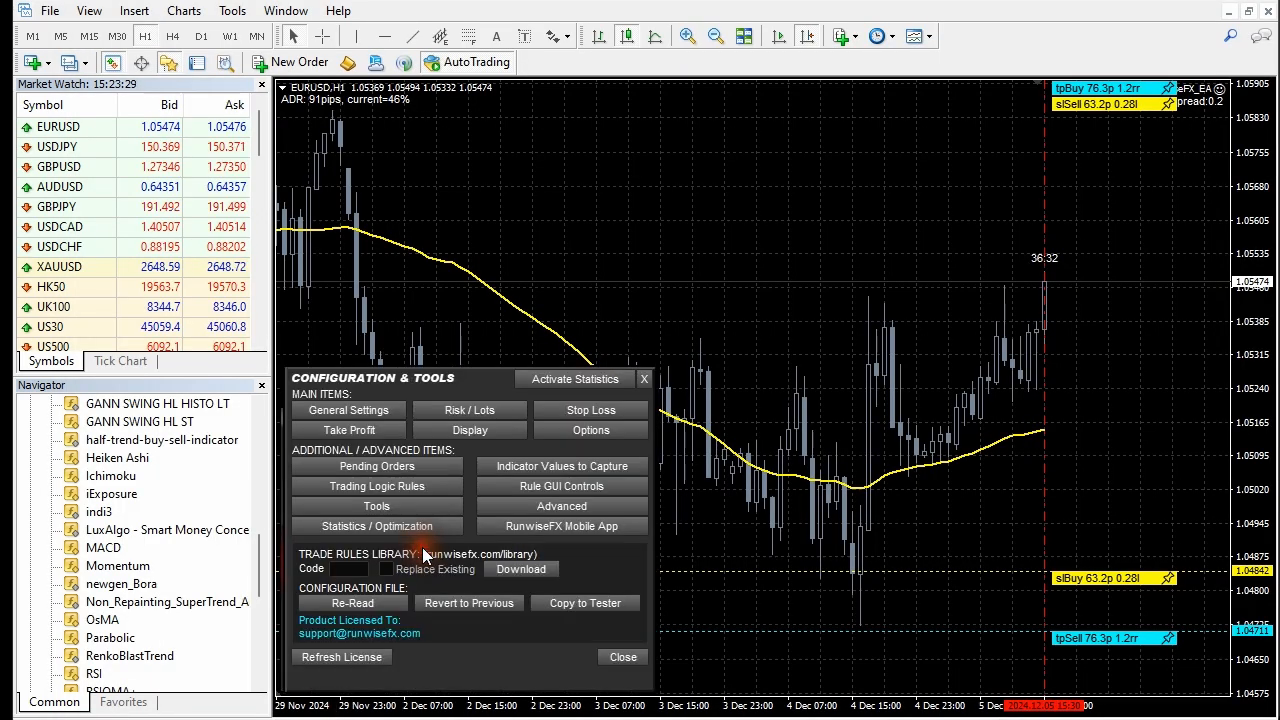
pyautogui.click(562, 412)
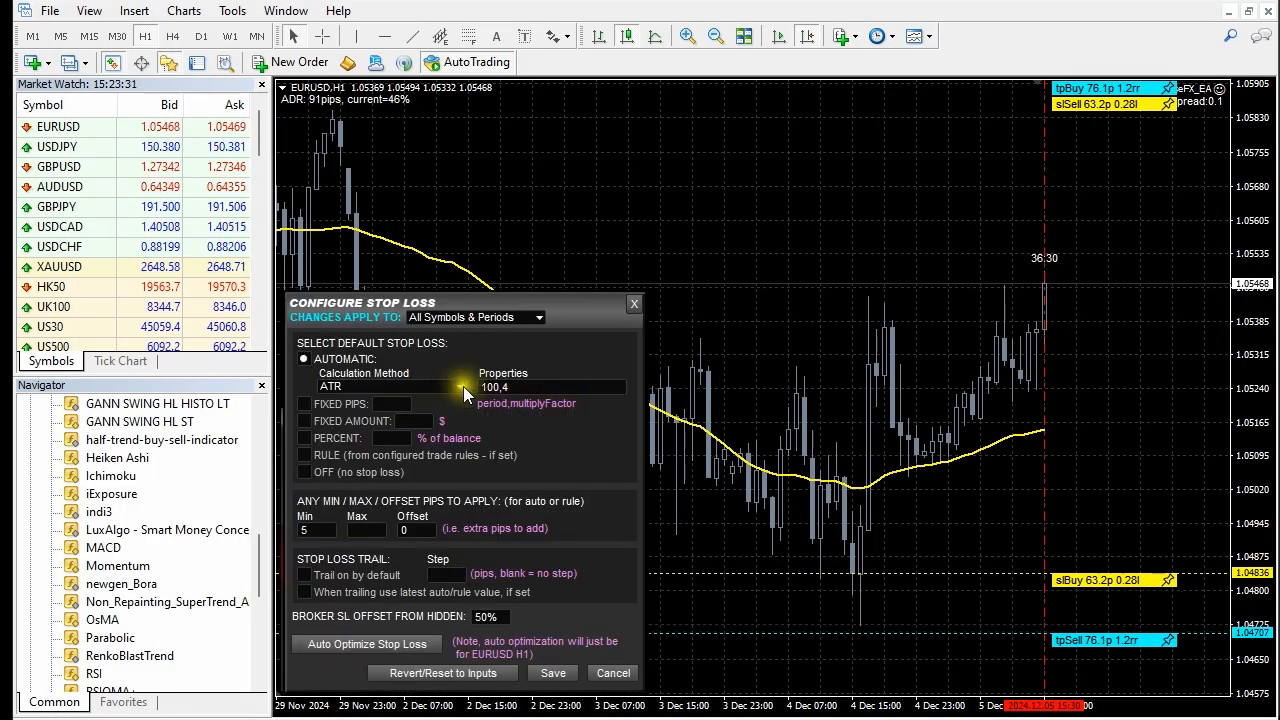
pyautogui.click(460, 388)
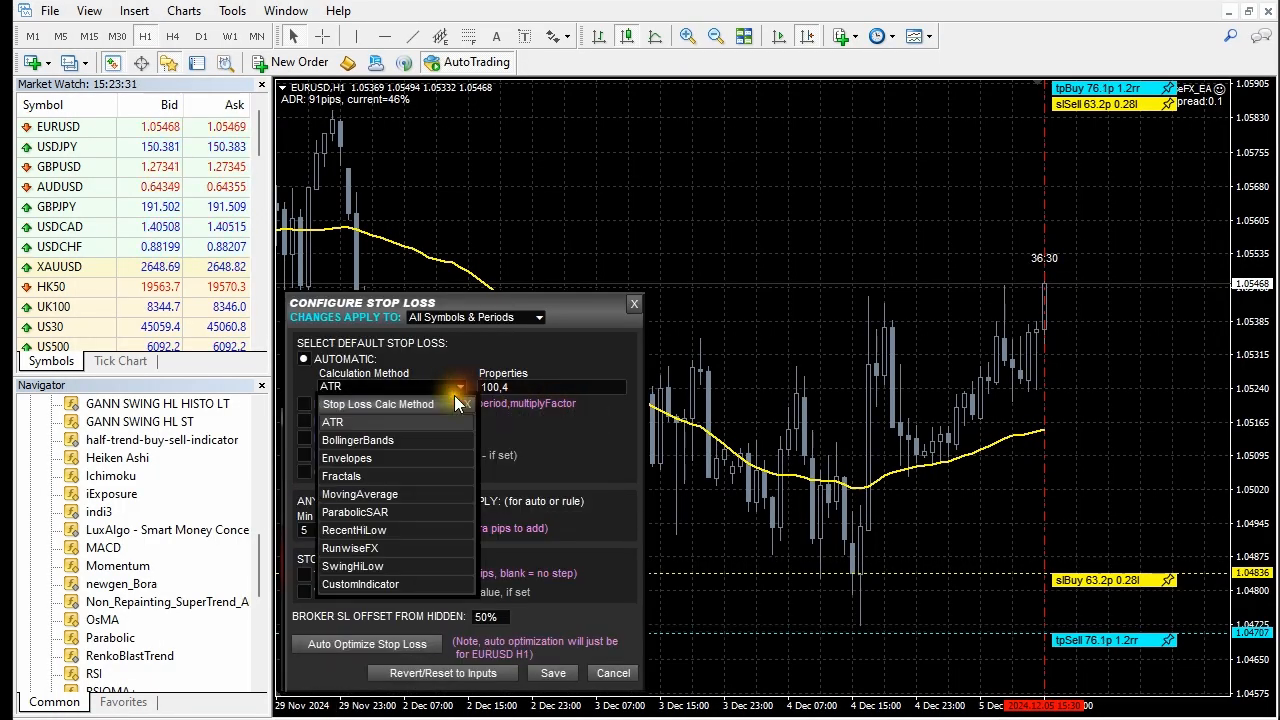
pyautogui.click(615, 676)
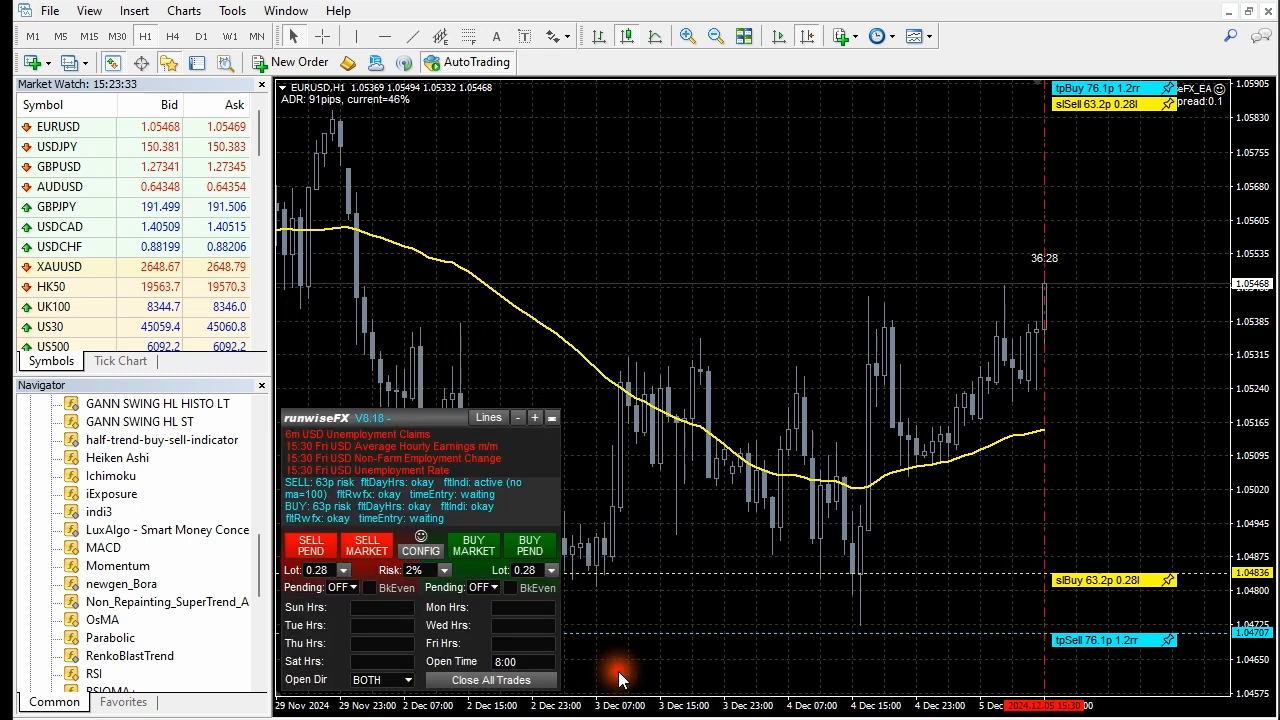
# - Reopen the stop loss configuration to examine the default stop loss choices, including the RULE option, and leave without saving
pyautogui.click(420, 554)
pyautogui.click(545, 410)
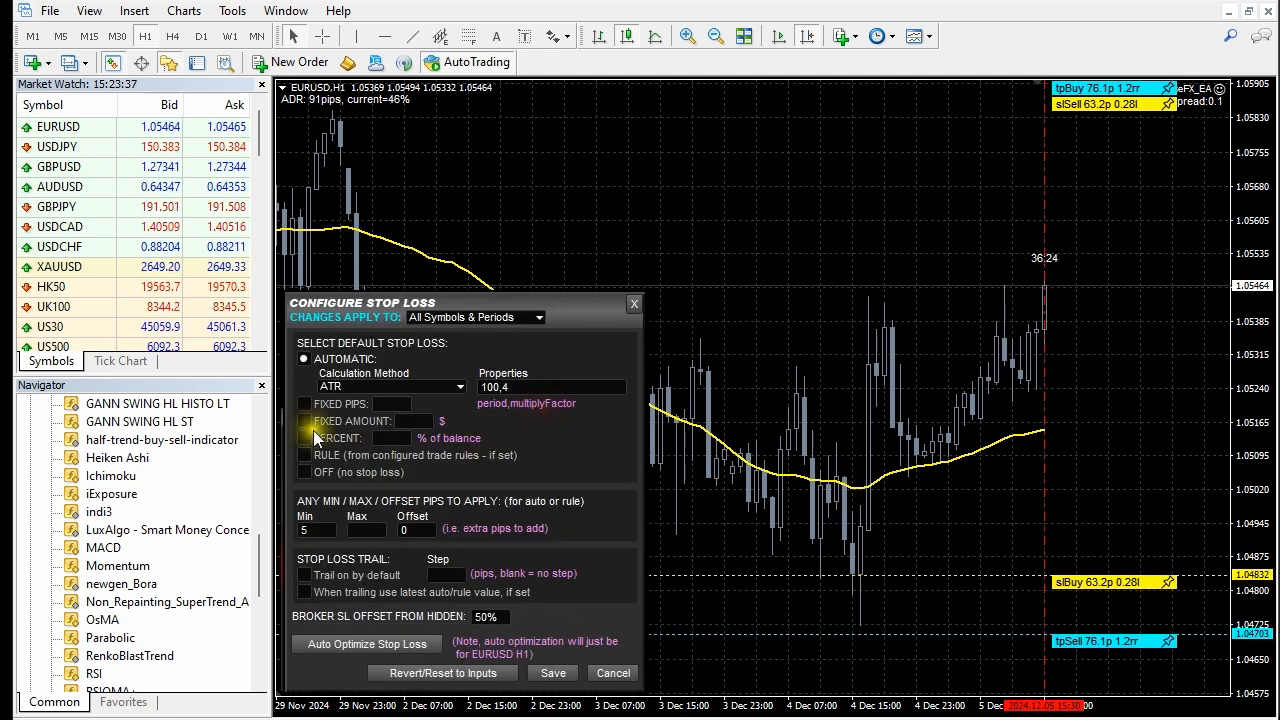
pyautogui.click(613, 673)
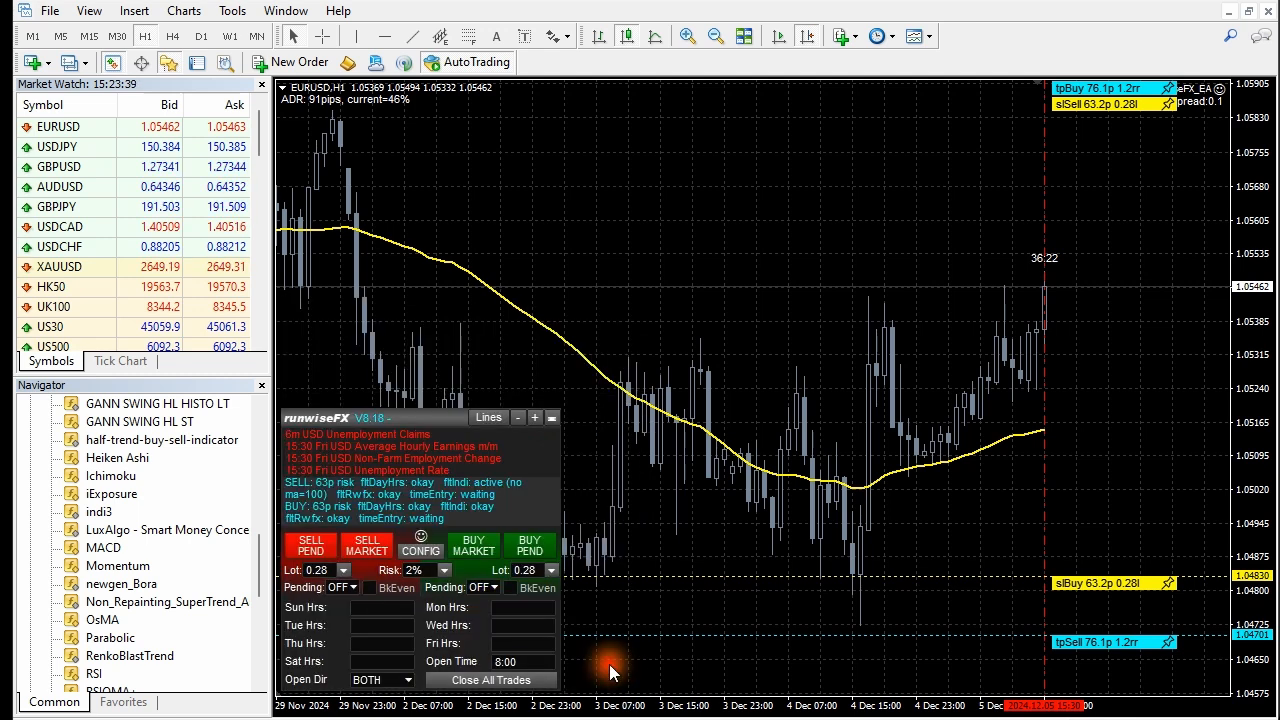
# - In the EA's take profit configuration, set Target 1's SL action on hit to RULE - Set by Rules
pyautogui.click(423, 548)
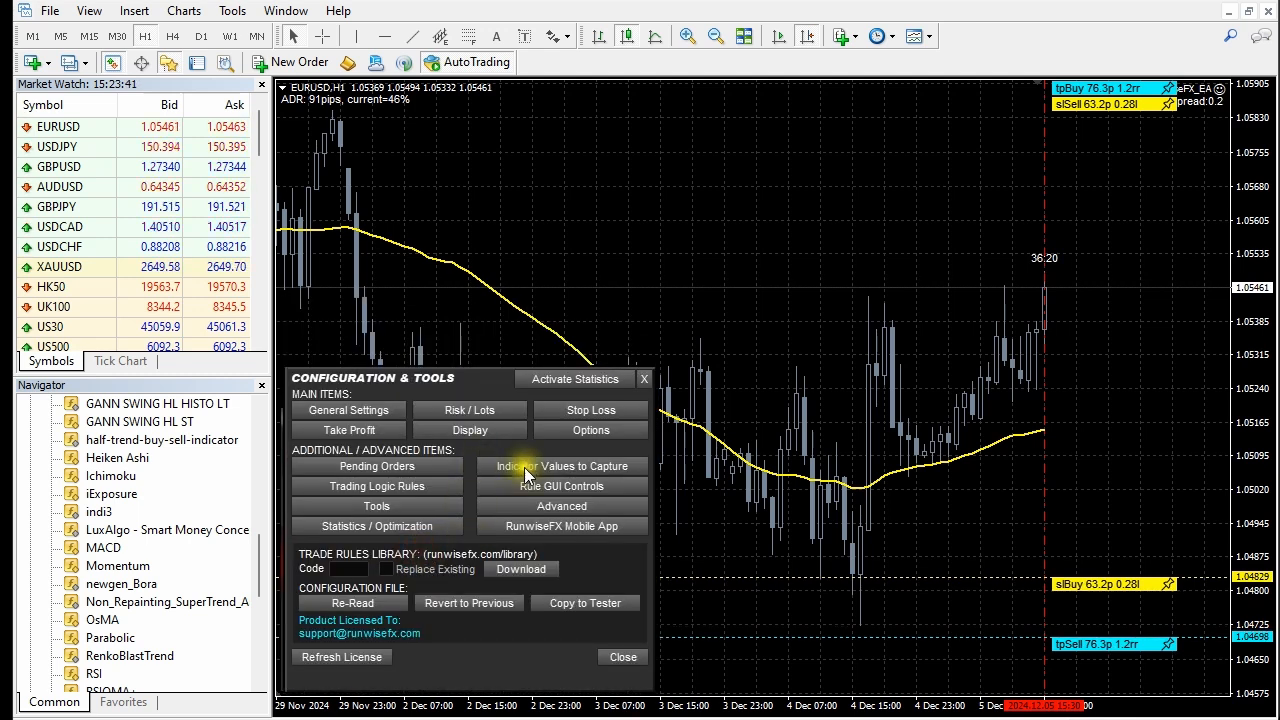
pyautogui.click(349, 430)
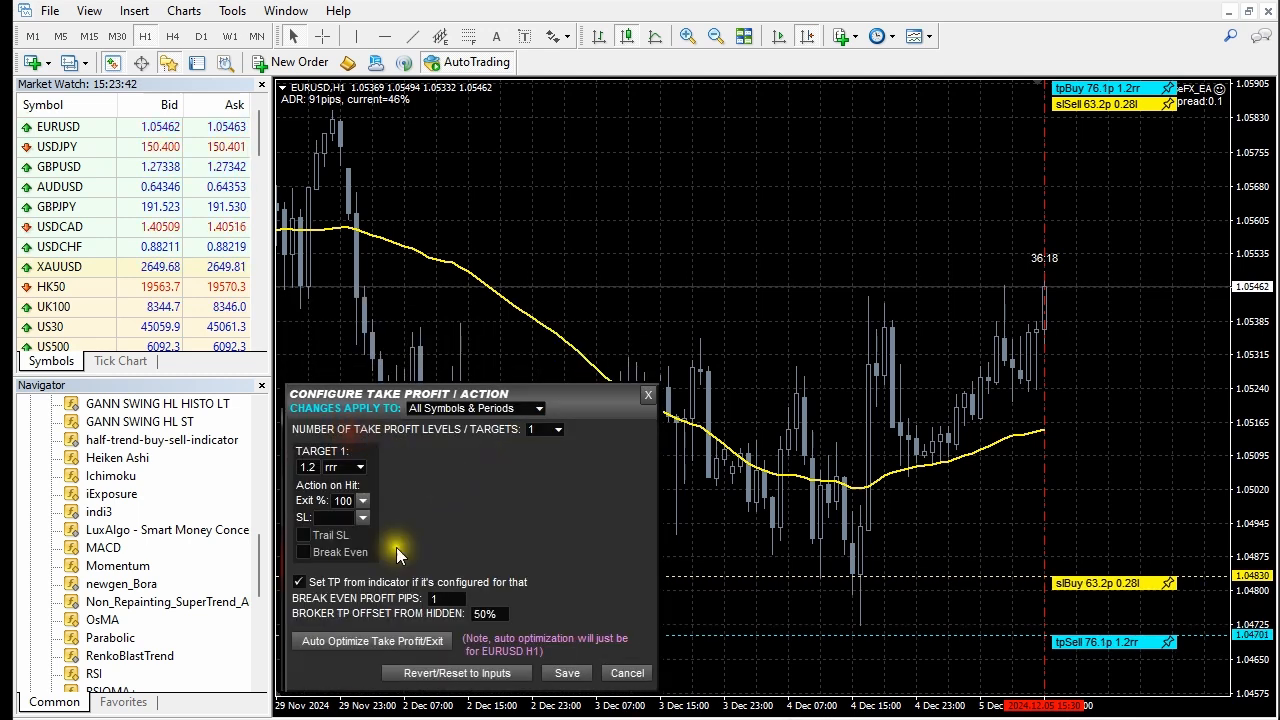
pyautogui.click(361, 519)
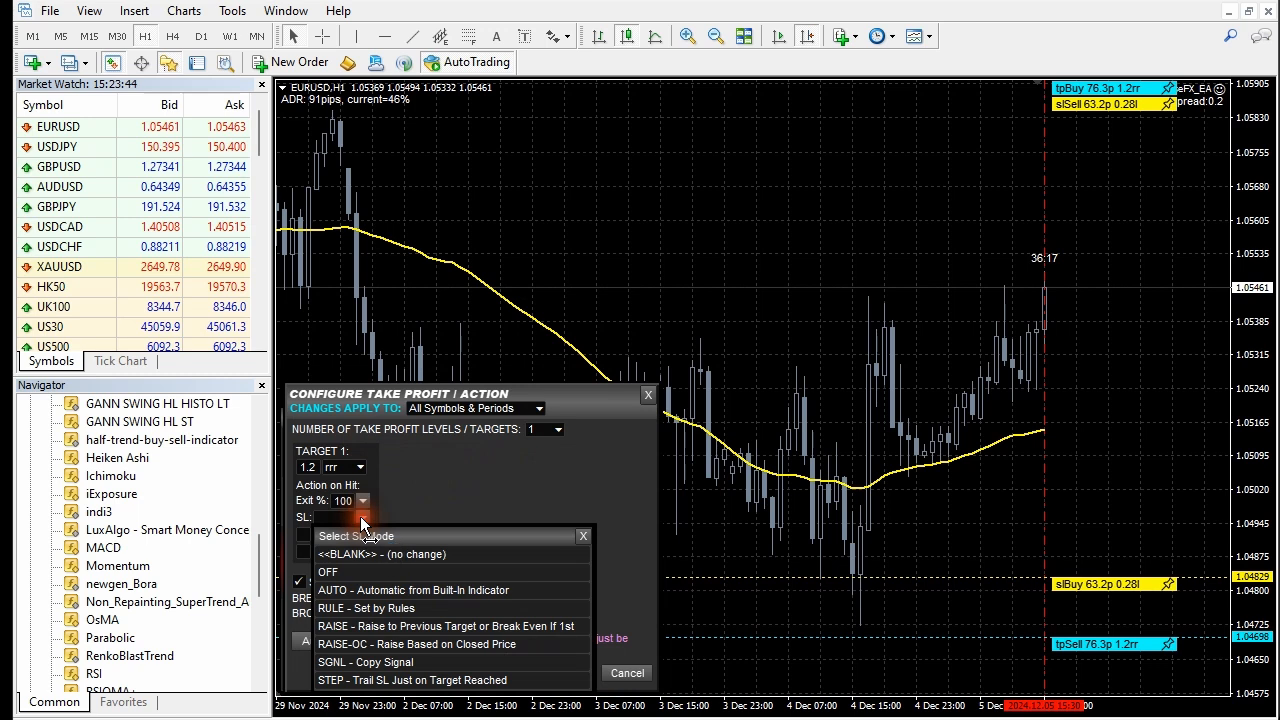
pyautogui.click(358, 620)
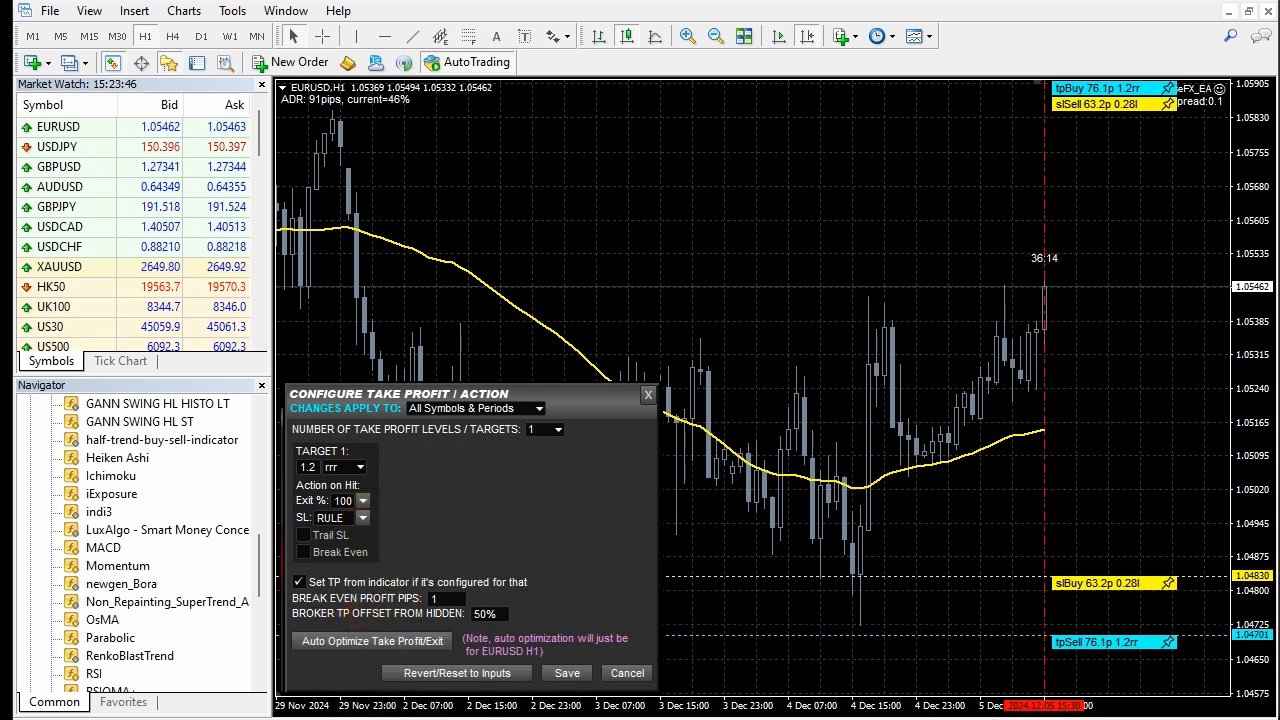
# - Return to the library in the browser and look up the quick load code for the stop loss based on moving averages
pyautogui.click(1200, 700)
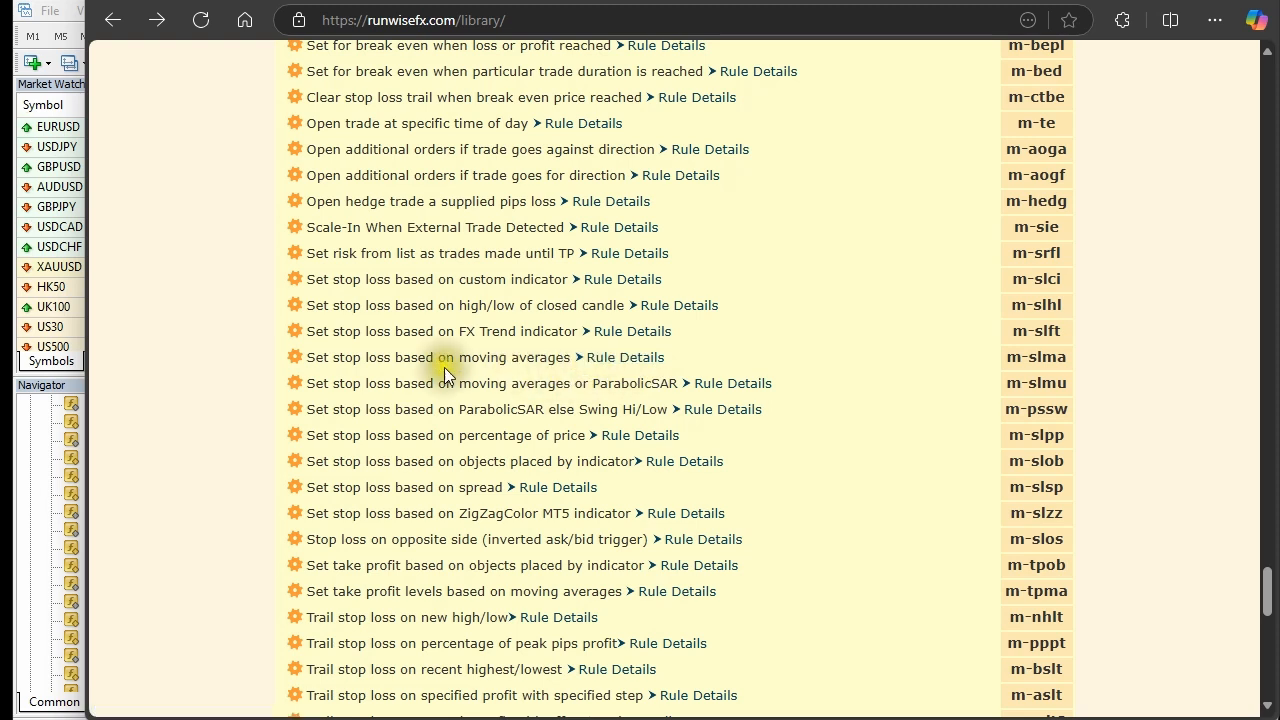
pyautogui.tripleClick(1063, 357)
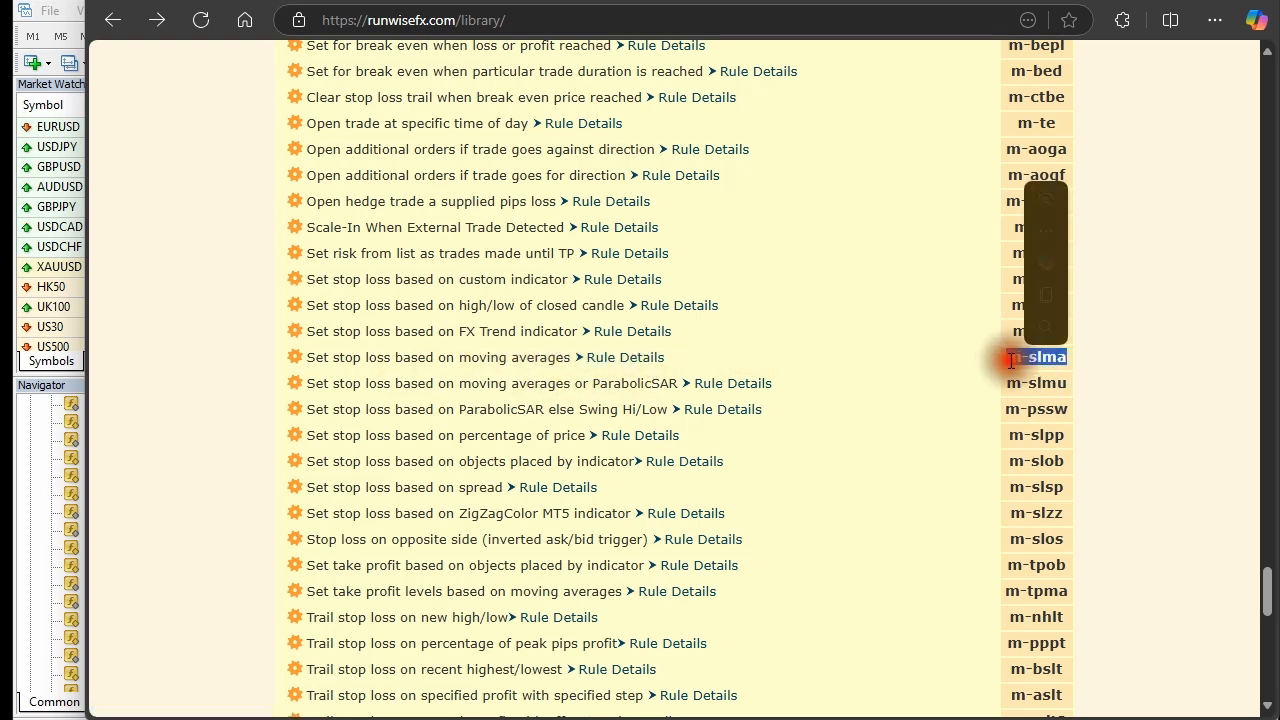
pyautogui.click(926, 381)
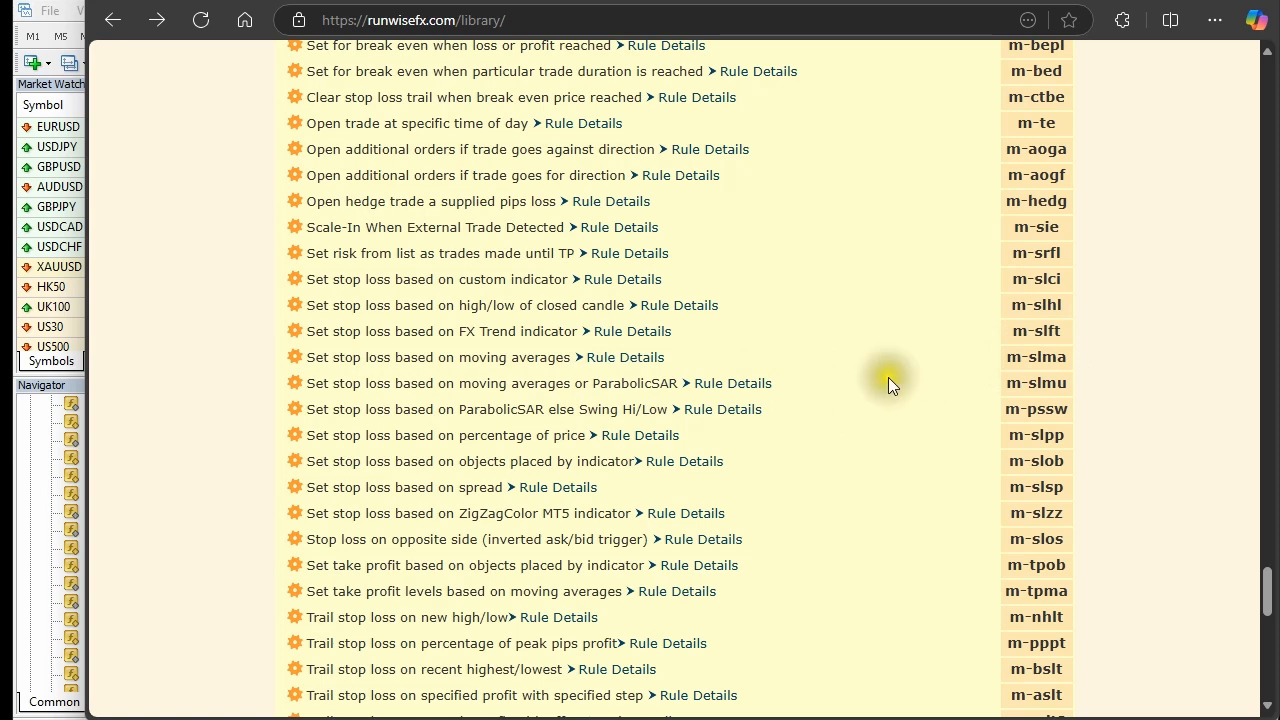
# - Read the last Miscellaneous Rules and the Event Handling Rules and Built-In Rules sections of the library
pyautogui.scroll(-3, 888, 377)
pyautogui.scroll(-2, 880, 377)
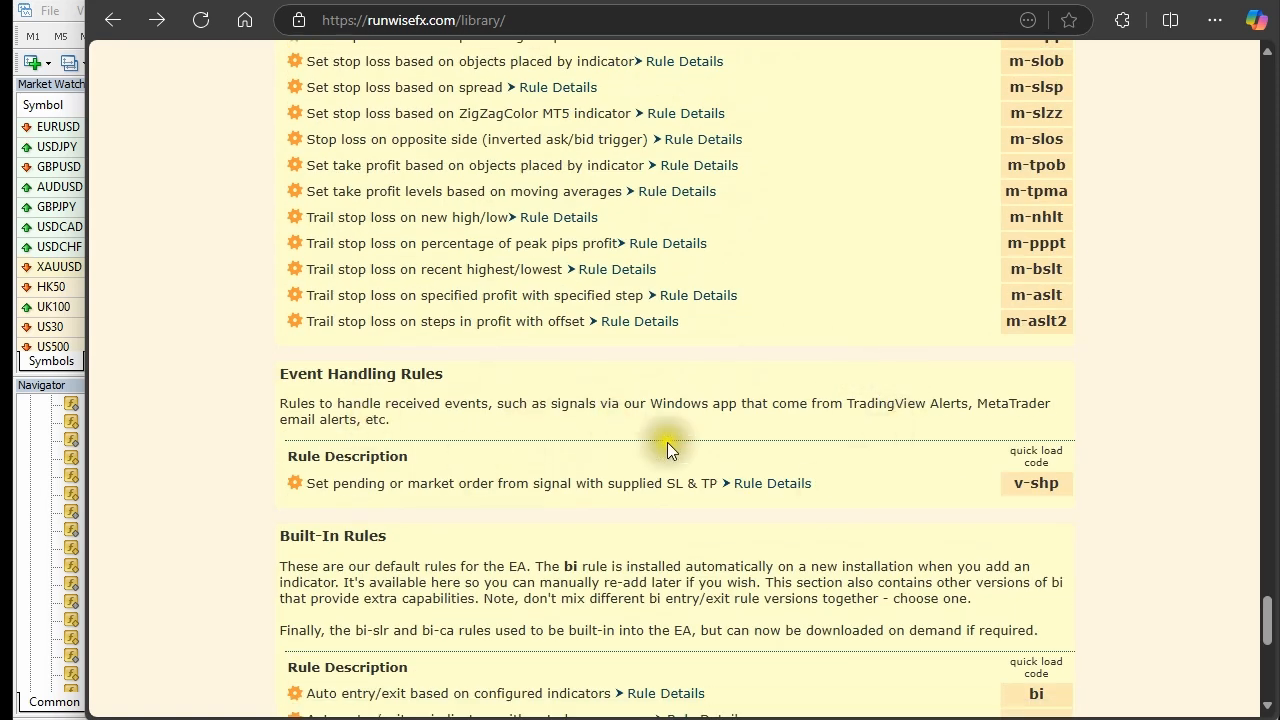
pyautogui.scroll(-1, 543, 464)
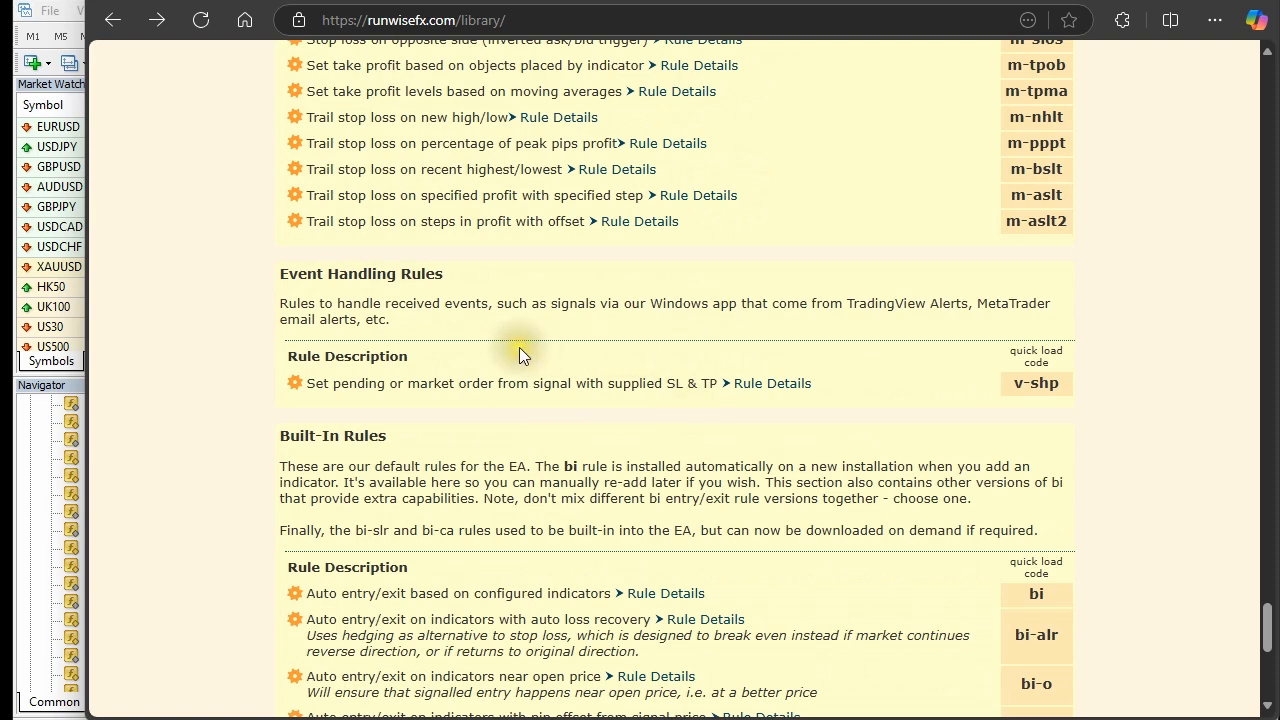
pyautogui.scroll(-1, 520, 390)
pyautogui.scroll(-1, 741, 393)
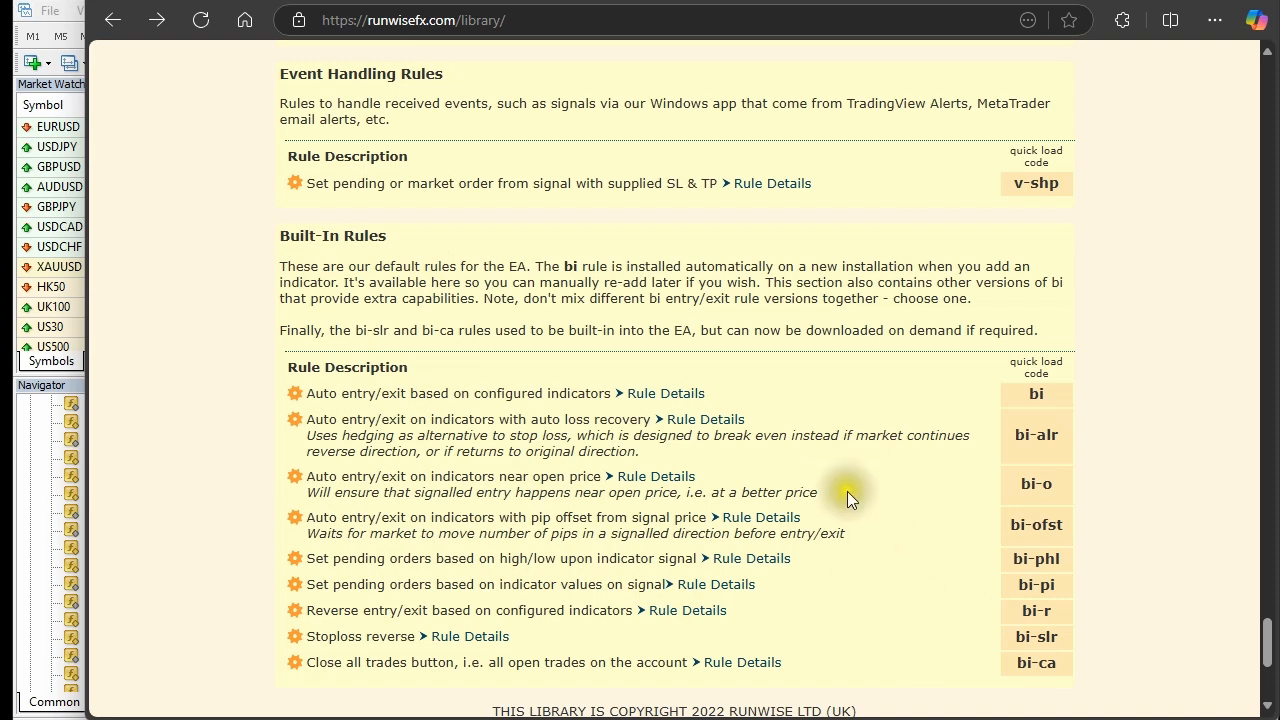
# - Look up the quick load code for alerting or opening at a particular time and direction among the library's Other Entry Rules
pyautogui.scroll(-1, 856, 494)
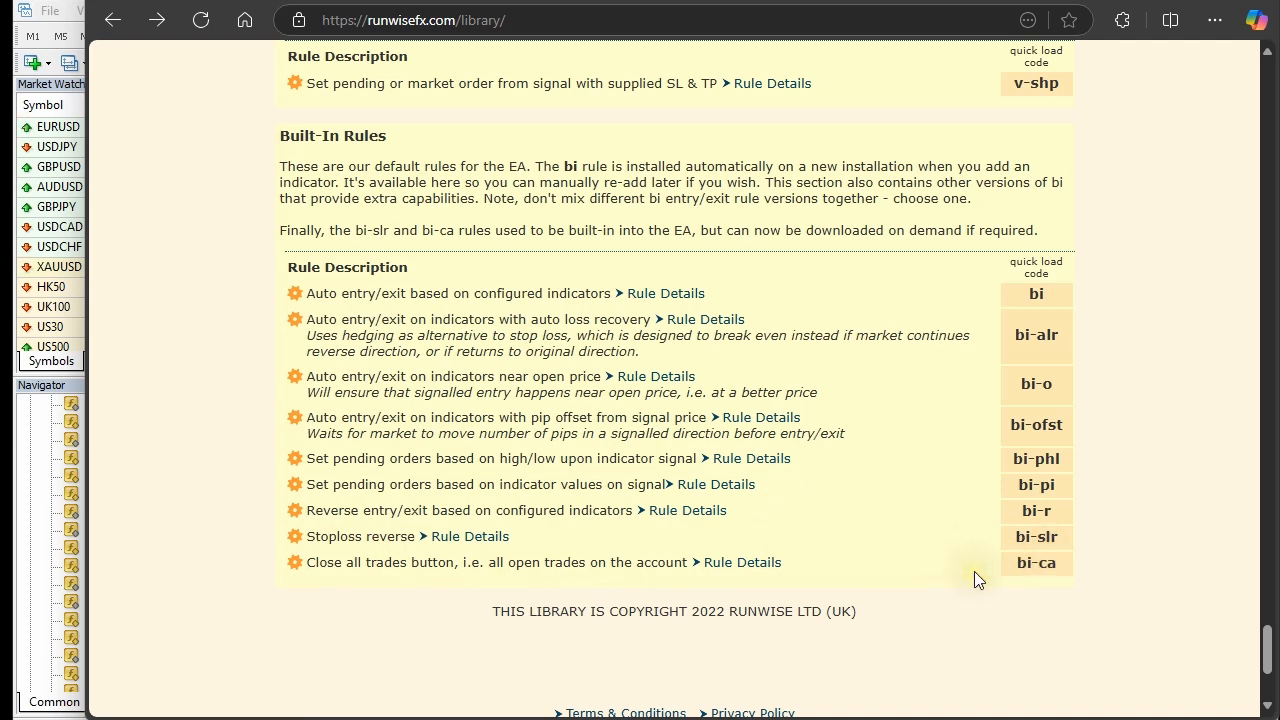
pyautogui.scroll(10, 866, 560)
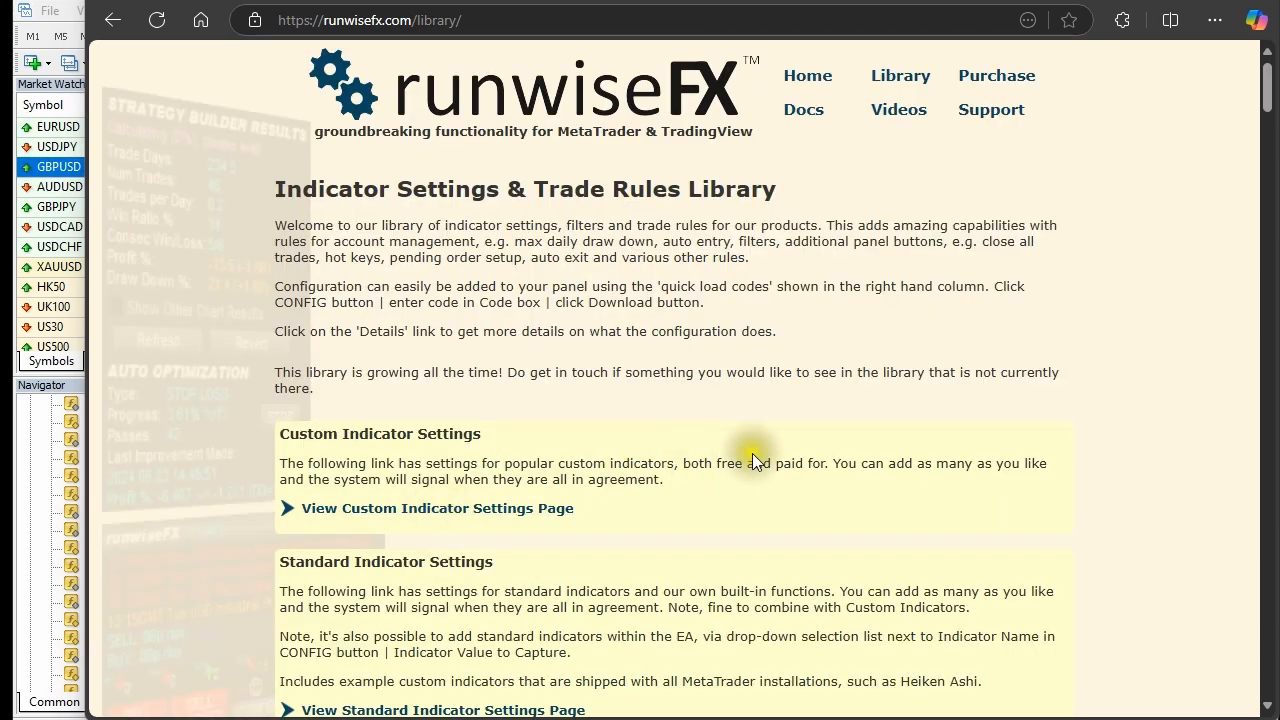
pyautogui.scroll(-6, 889, 437)
pyautogui.scroll(-4, 870, 443)
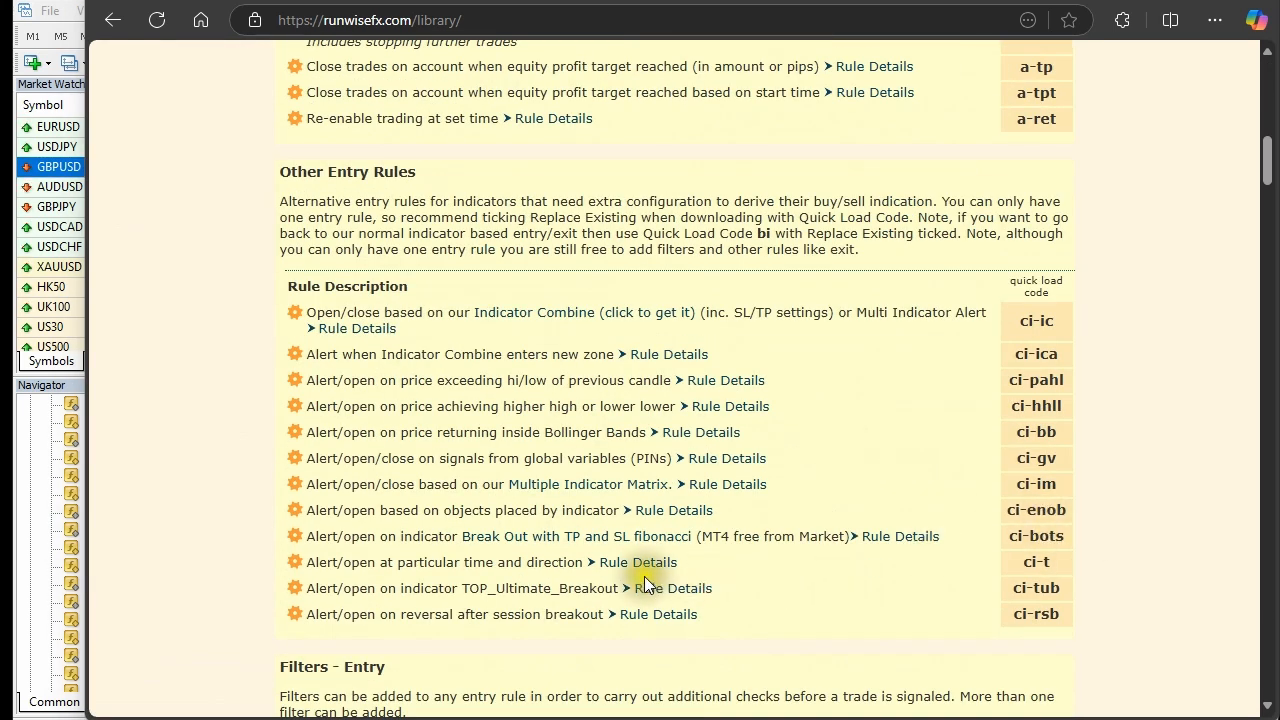
pyautogui.scroll(-1, 645, 575)
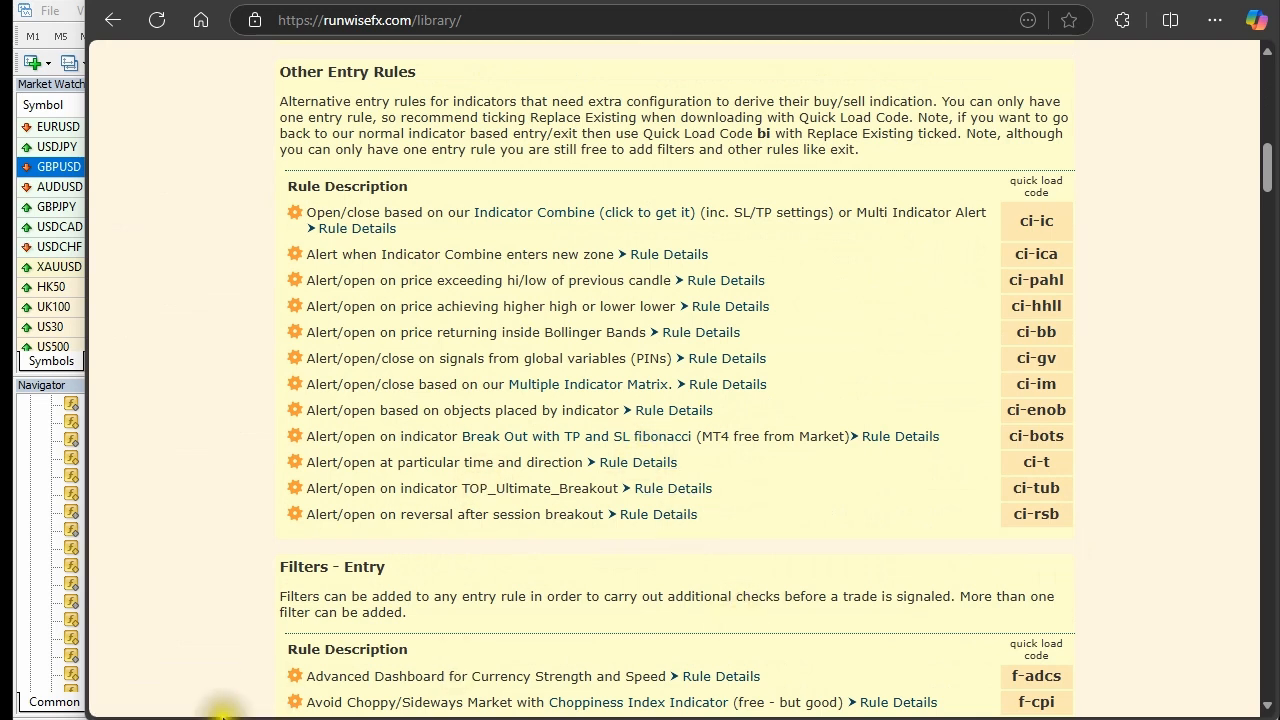
# - Switch to MetaTrader's EURUSD H1 chart and download the ci-t rule through the EA's trade rules library configuration
pyautogui.click(332, 718)
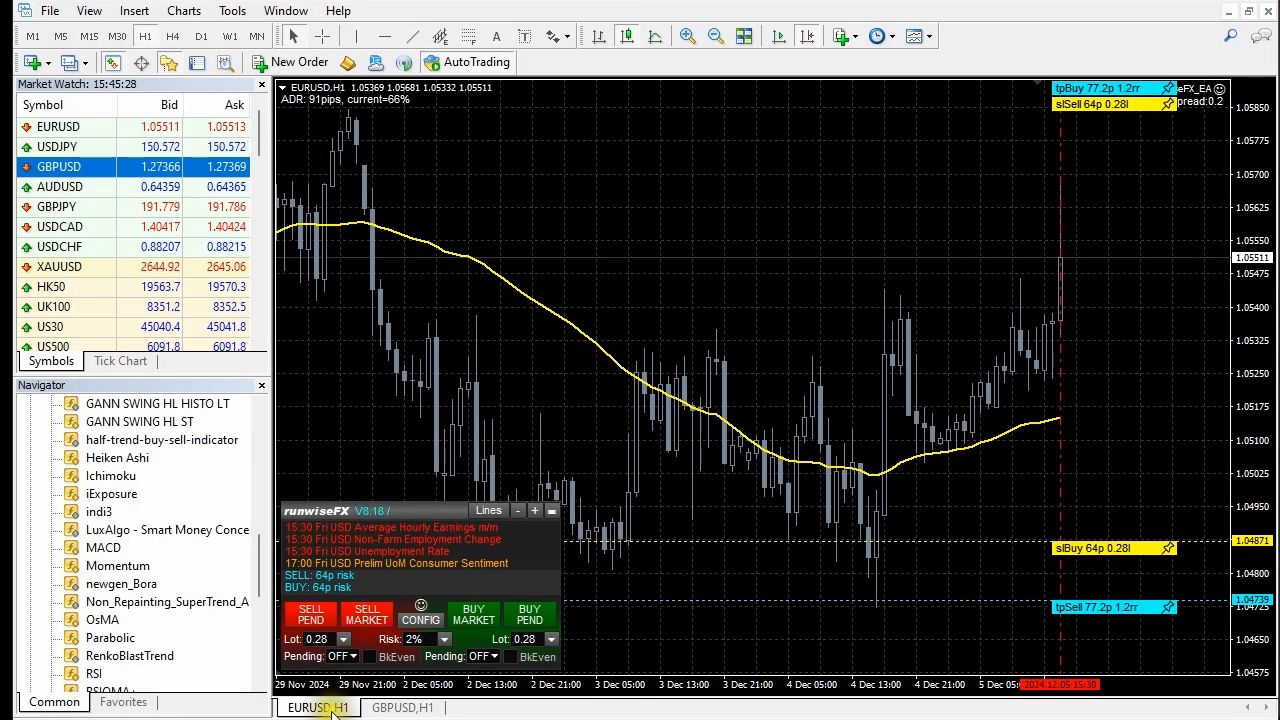
pyautogui.click(418, 622)
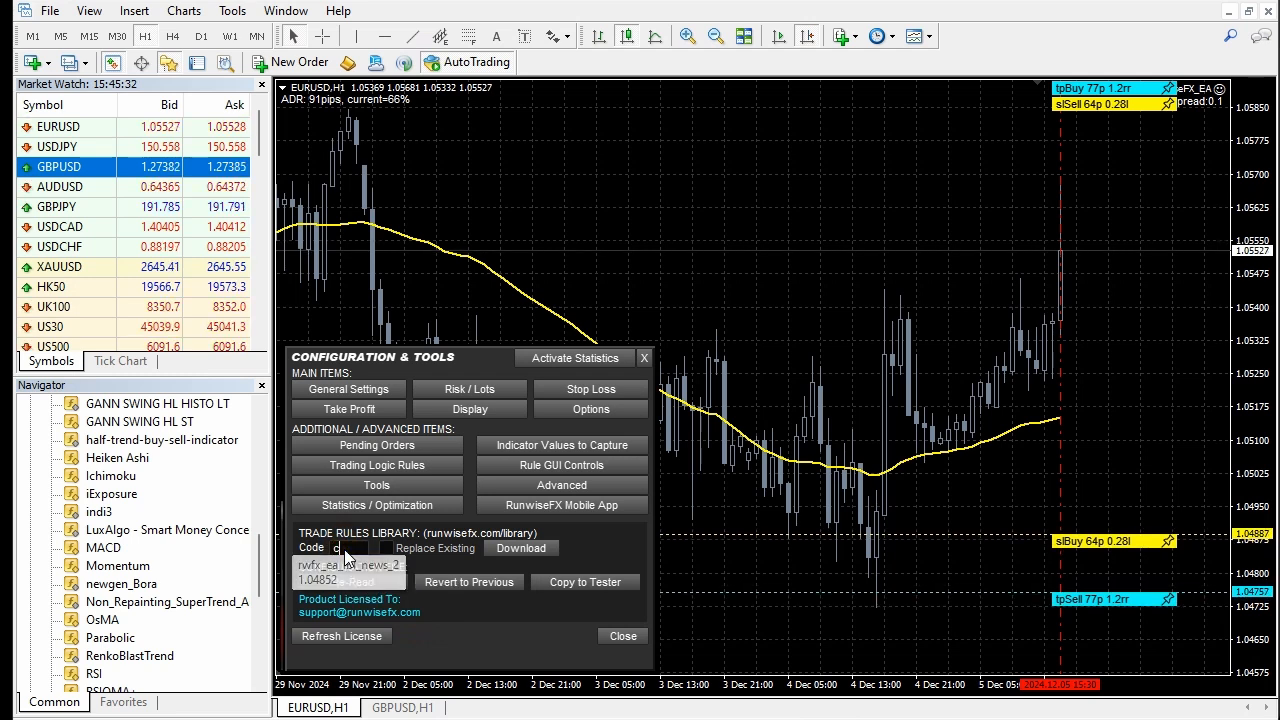
pyautogui.write('ci-t')
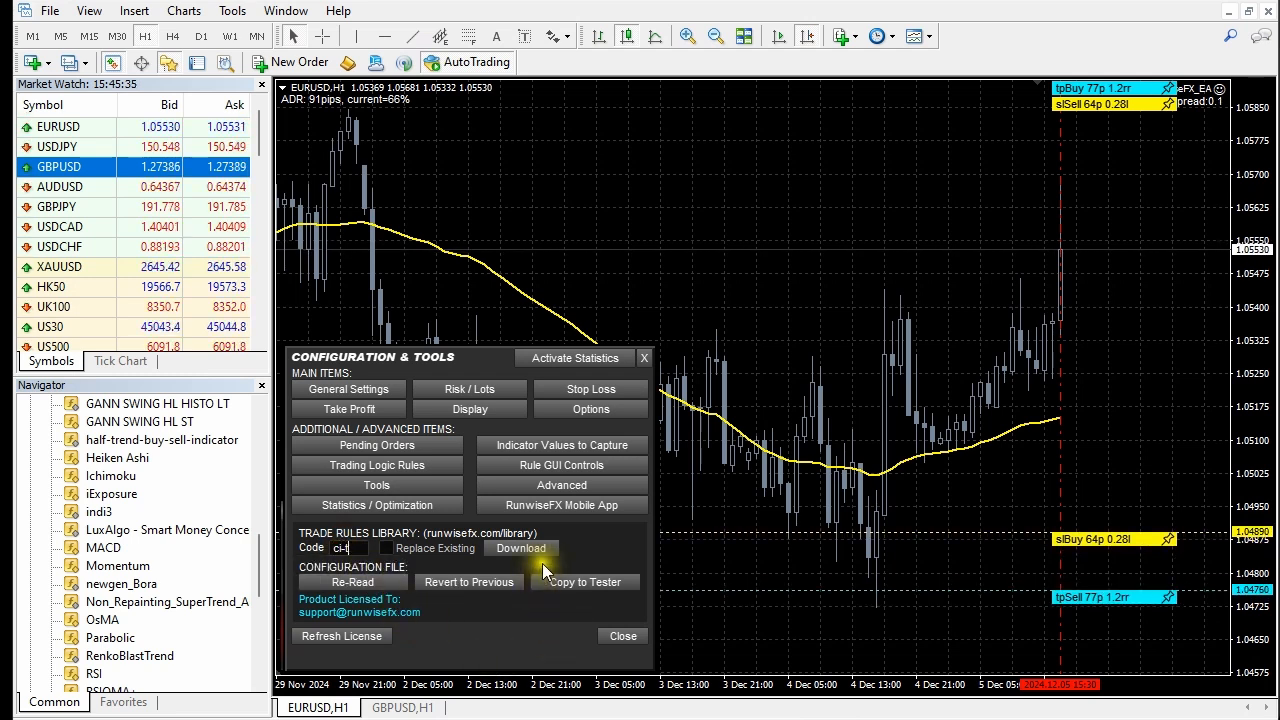
pyautogui.click(521, 549)
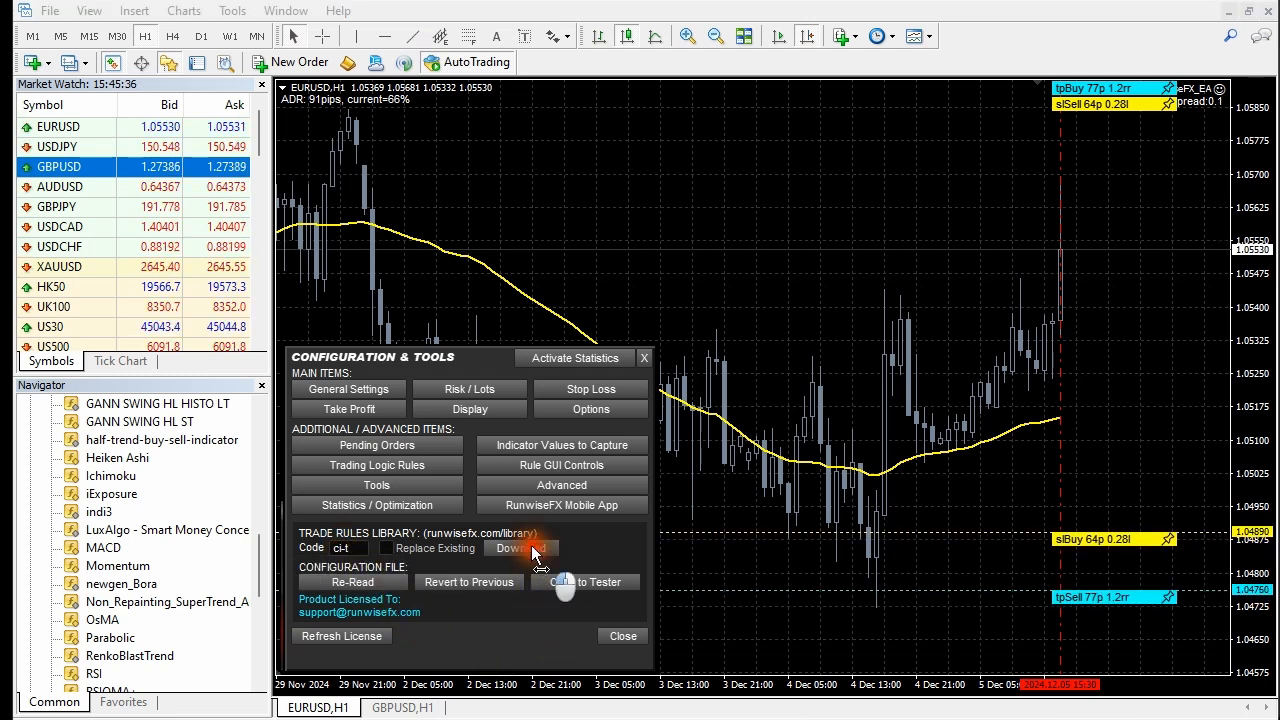
pyautogui.click(770, 336)
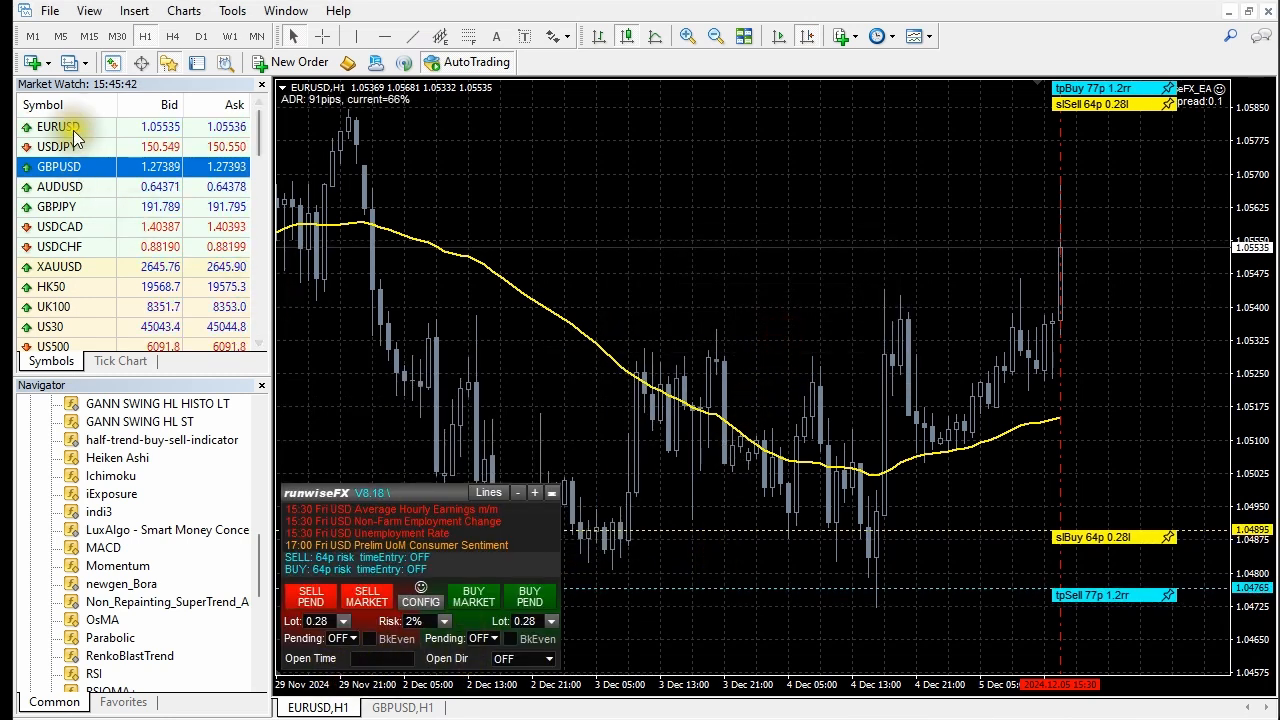
# - Check the EA panel on the GBPUSD and EURUSD charts for the Open Time and Open Dir controls
pyautogui.click(402, 707)
pyautogui.click(336, 707)
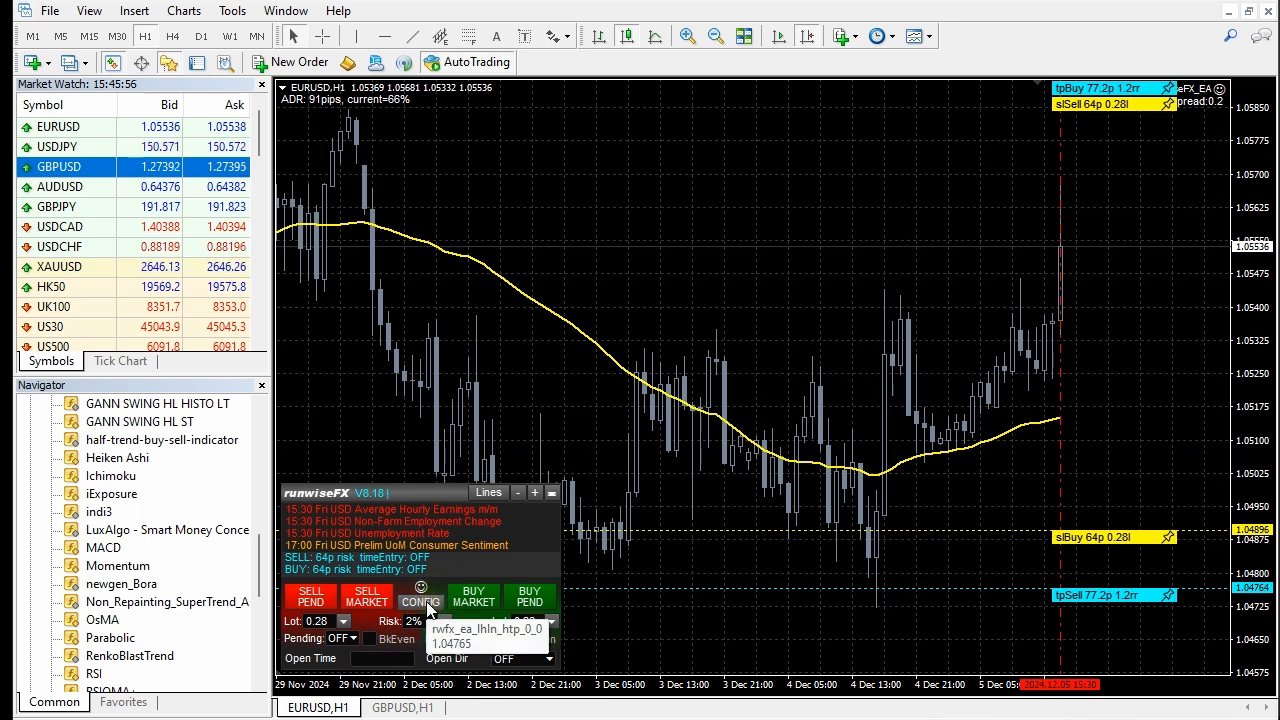
pyautogui.click(367, 658)
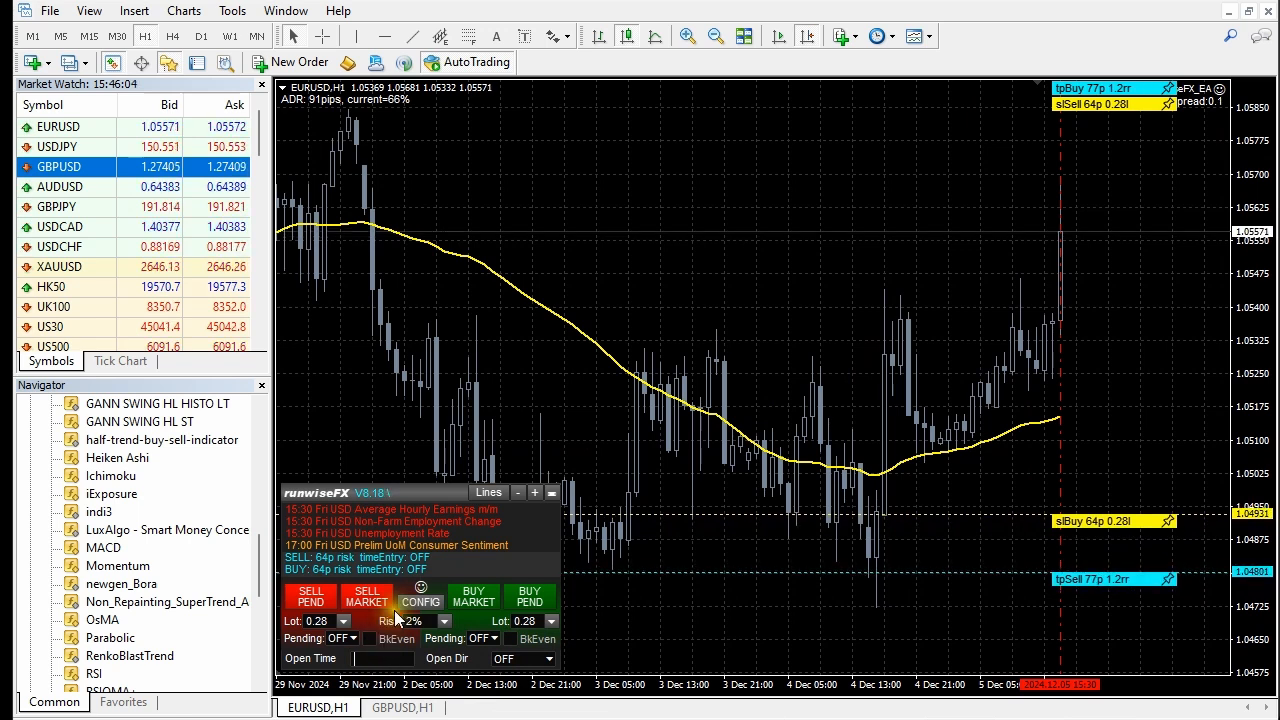
# - In the EA's Rule GUI Controls, set the default value of textBox.openTime to 8:00 for all symbols and periods
pyautogui.click(421, 598)
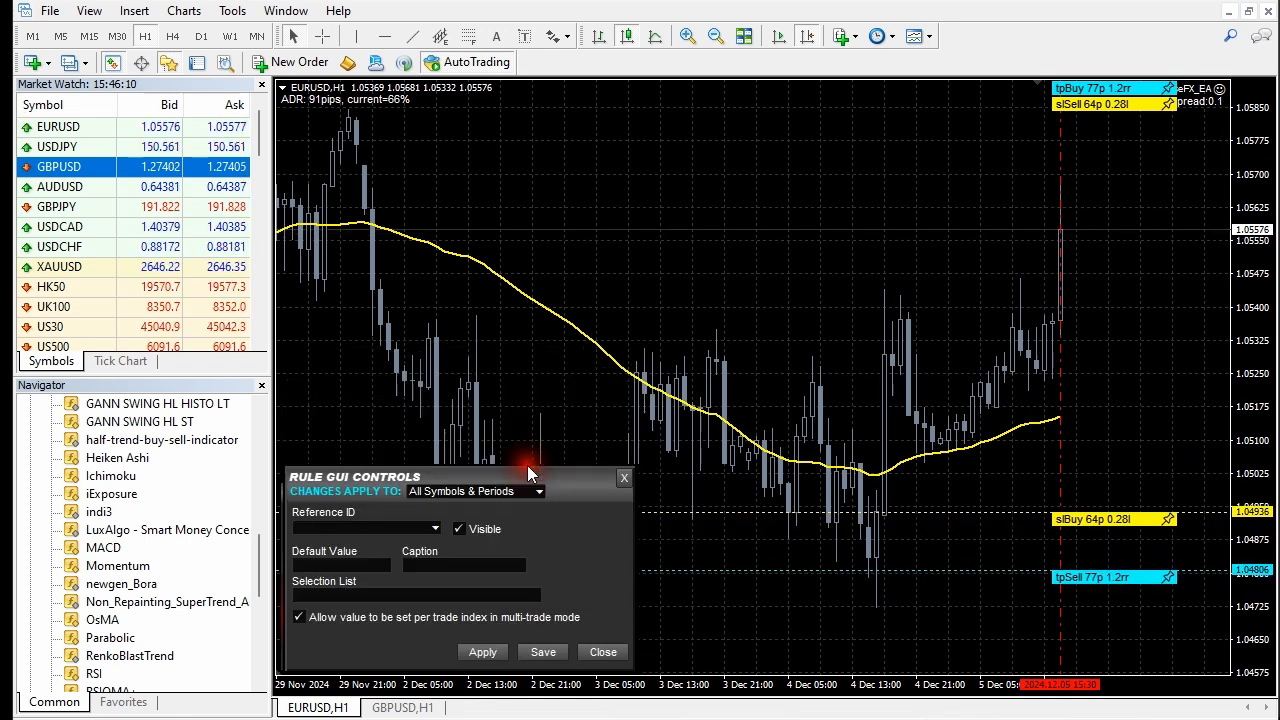
pyautogui.click(527, 465)
pyautogui.click(434, 529)
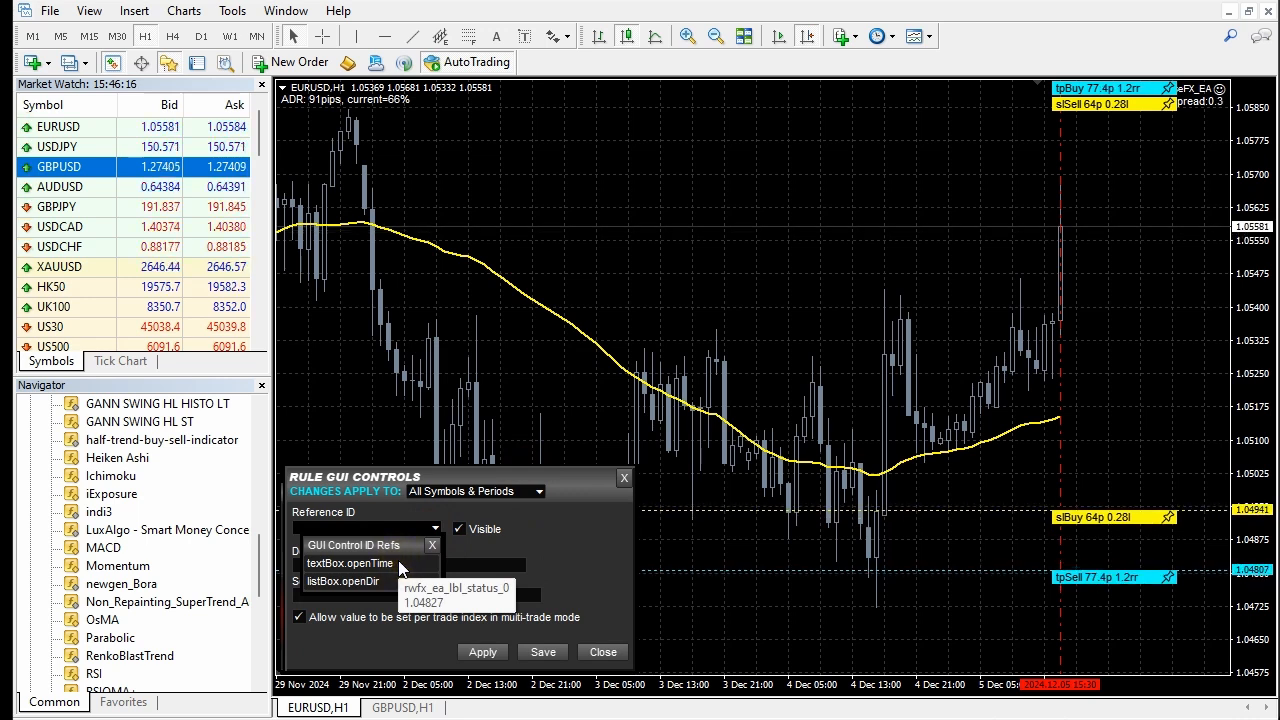
pyautogui.click(400, 565)
pyautogui.click(305, 565)
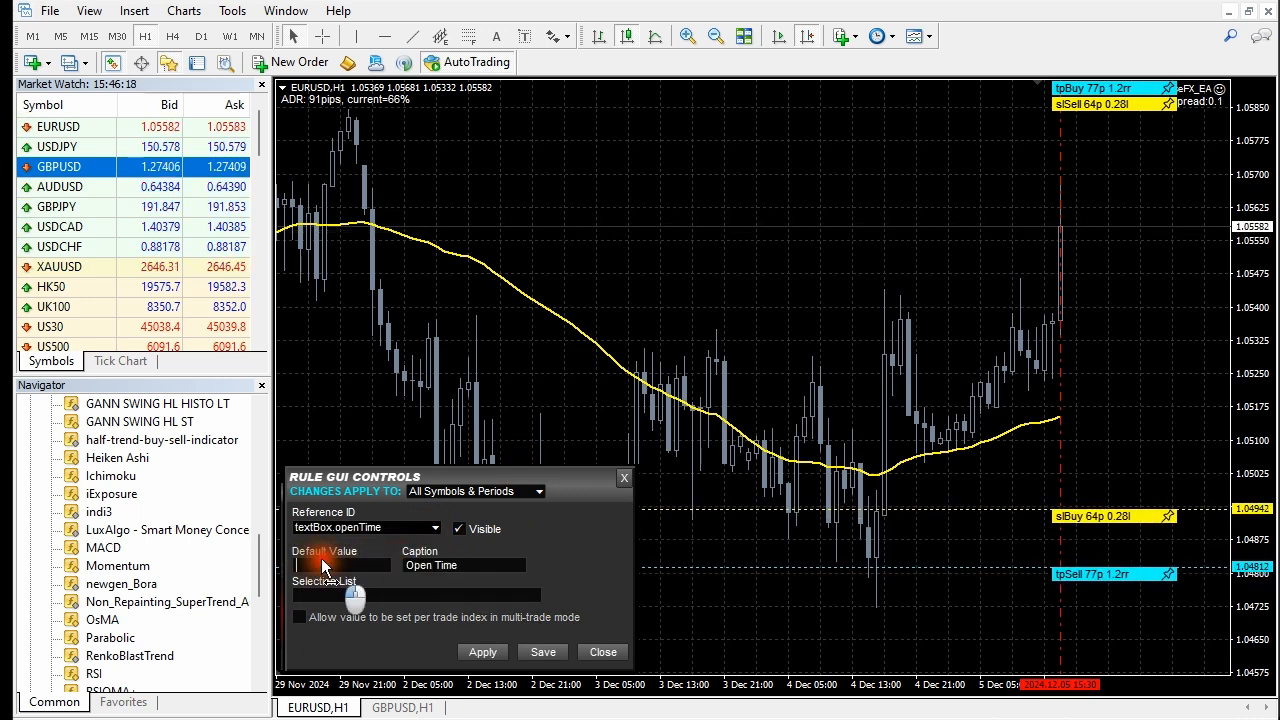
pyautogui.write('8')
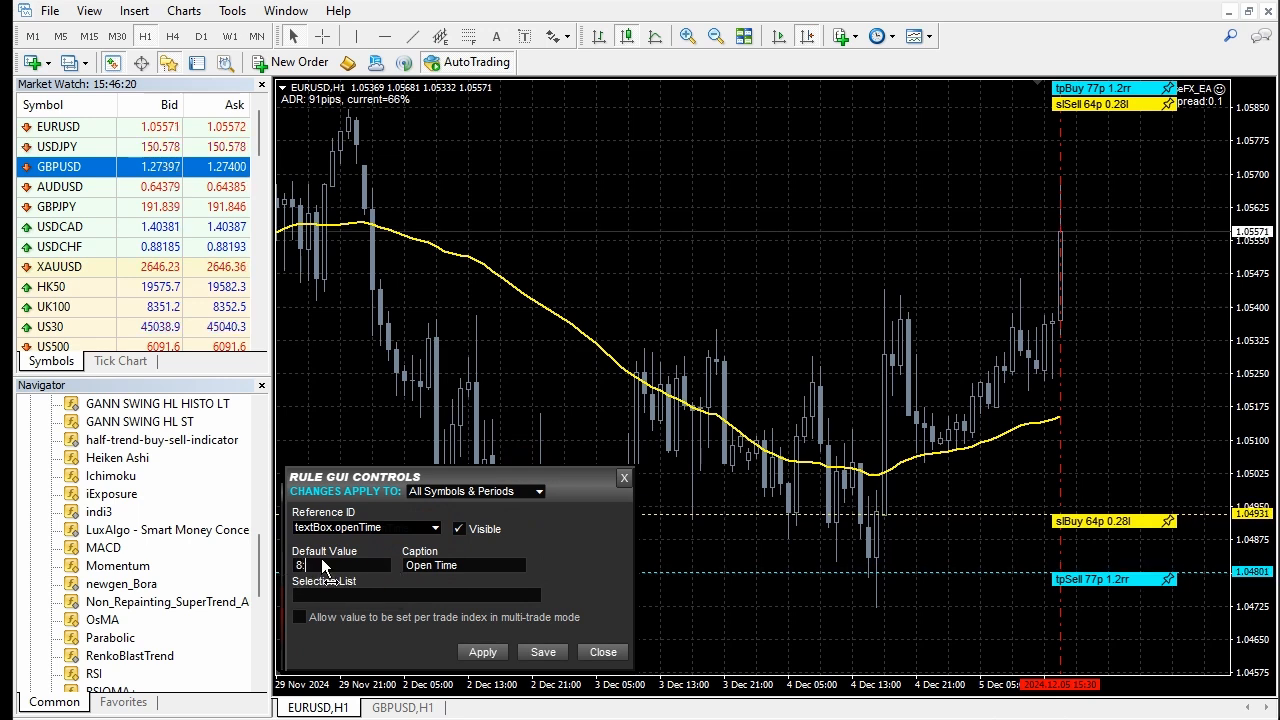
pyautogui.write(':00')
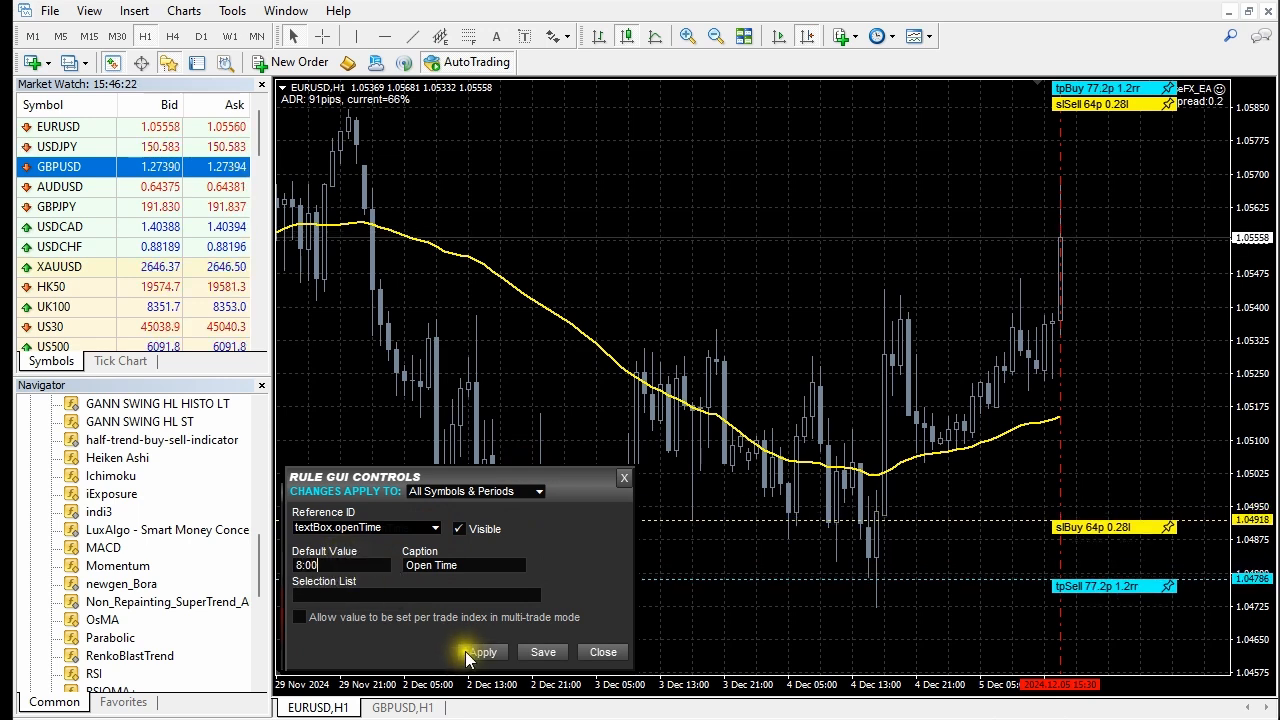
pyautogui.click(475, 654)
# - Set the default value of listBox.openDir to BOTH, save, and check the EA panel on the GBPUSD chart
pyautogui.click(436, 530)
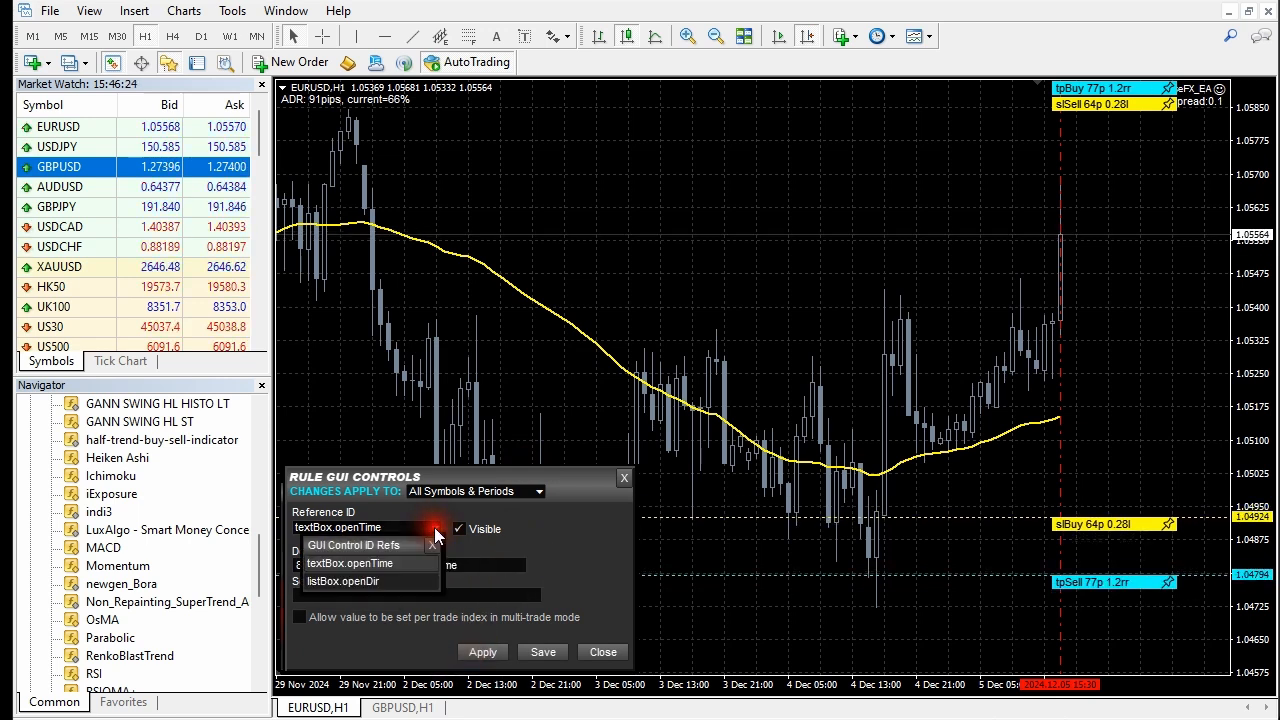
pyautogui.click(363, 581)
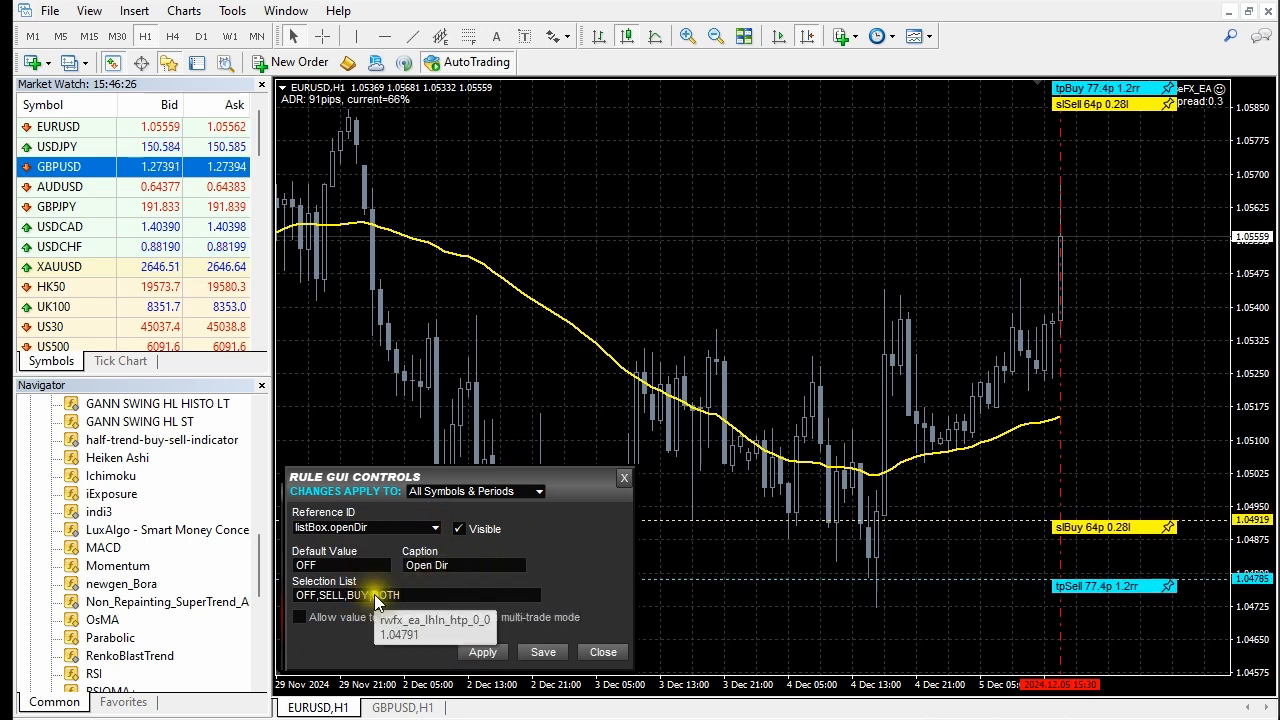
pyautogui.click(354, 566)
pyautogui.write('BO')
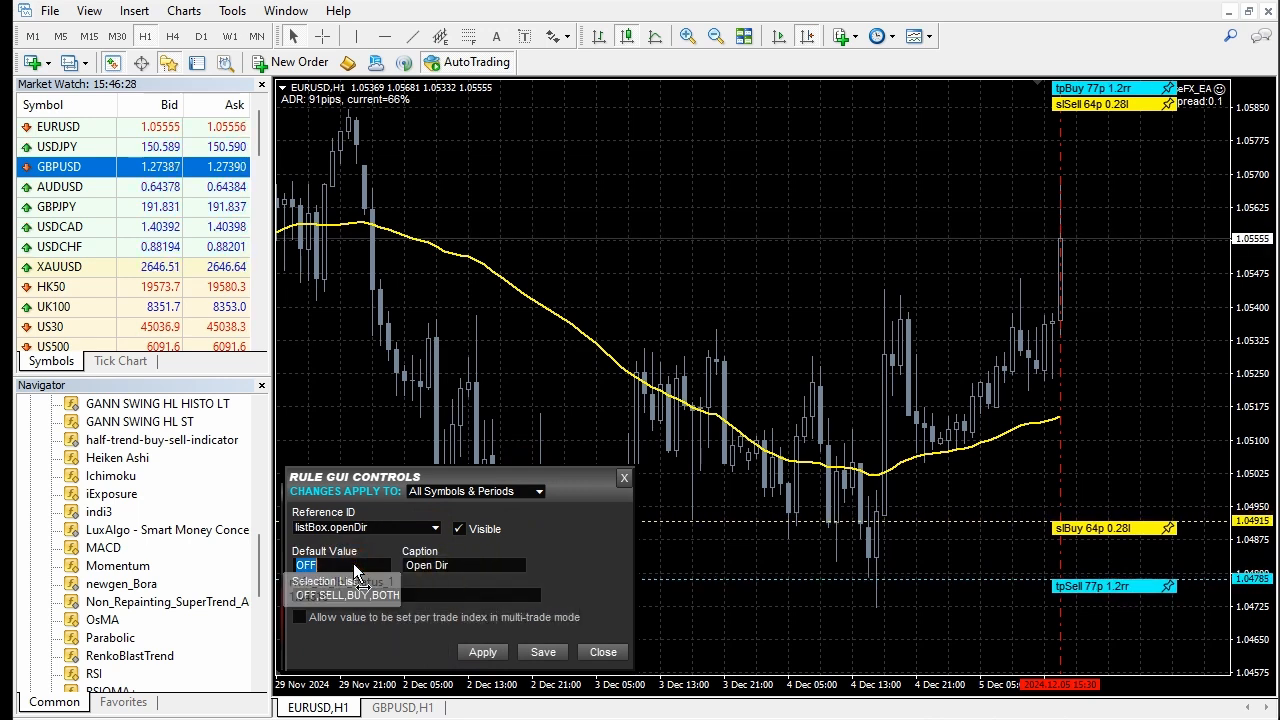
pyautogui.write('T')
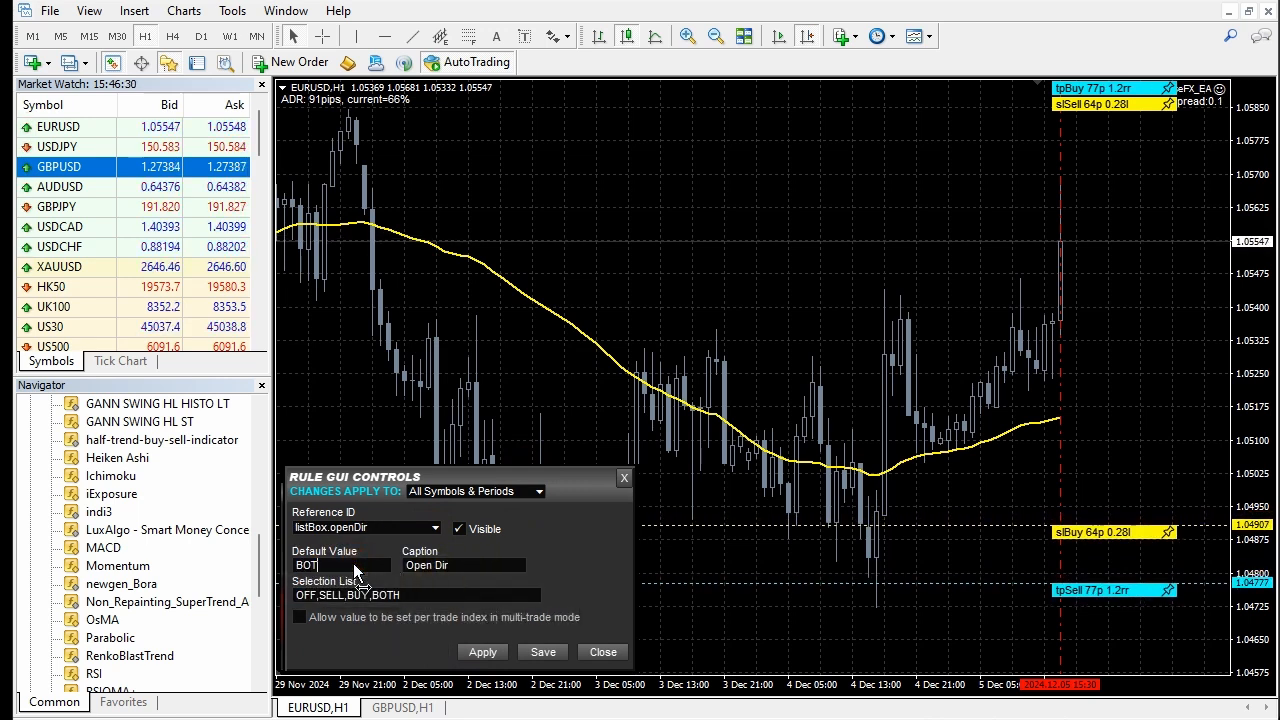
pyautogui.write('H')
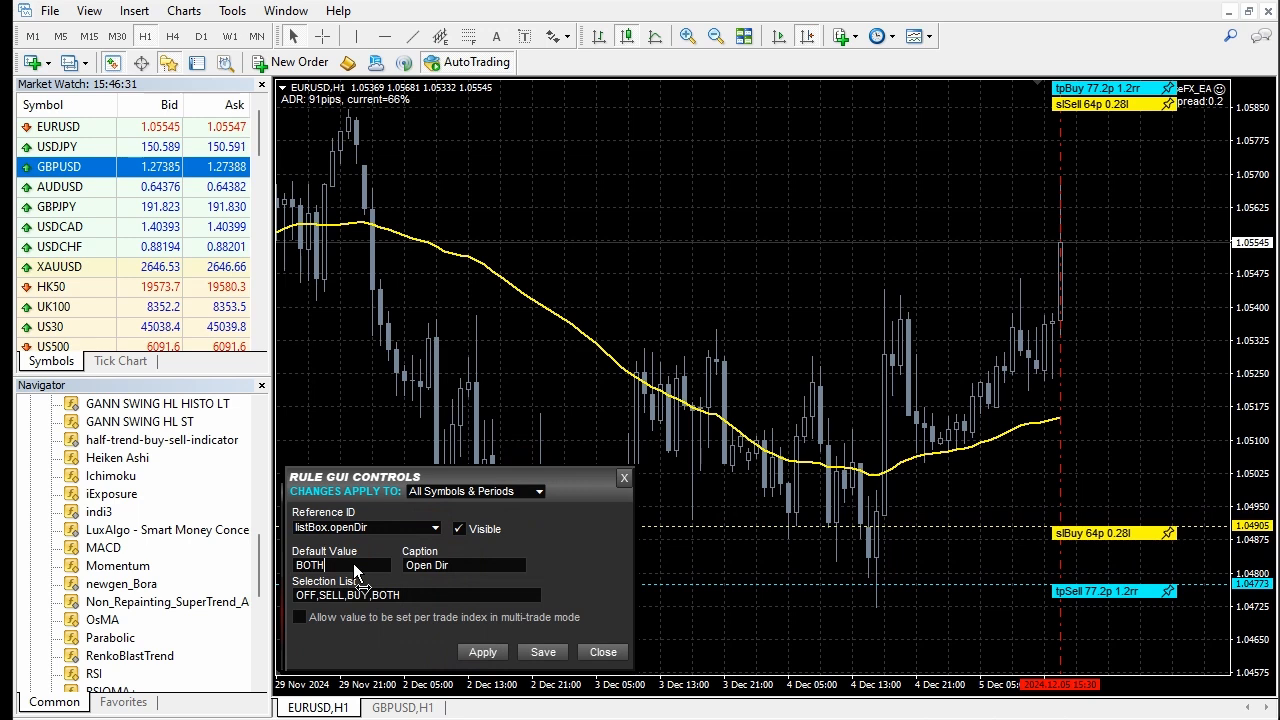
pyautogui.click(543, 652)
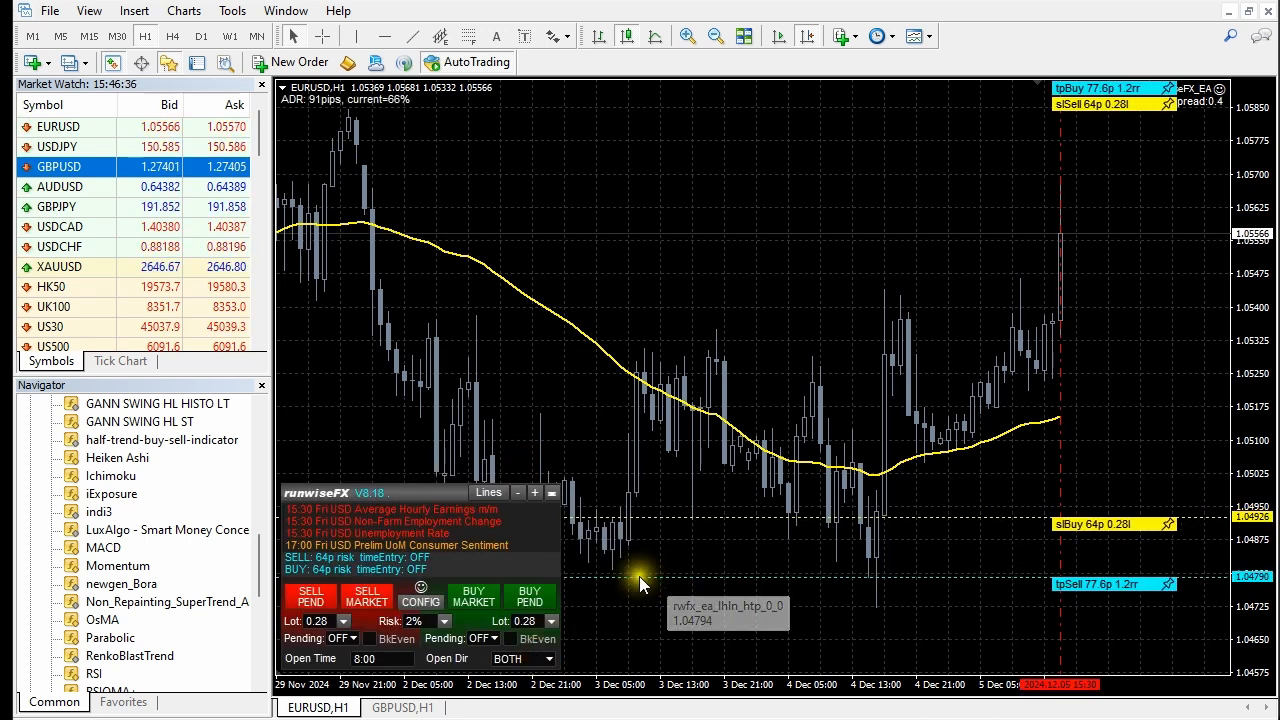
pyautogui.click(398, 708)
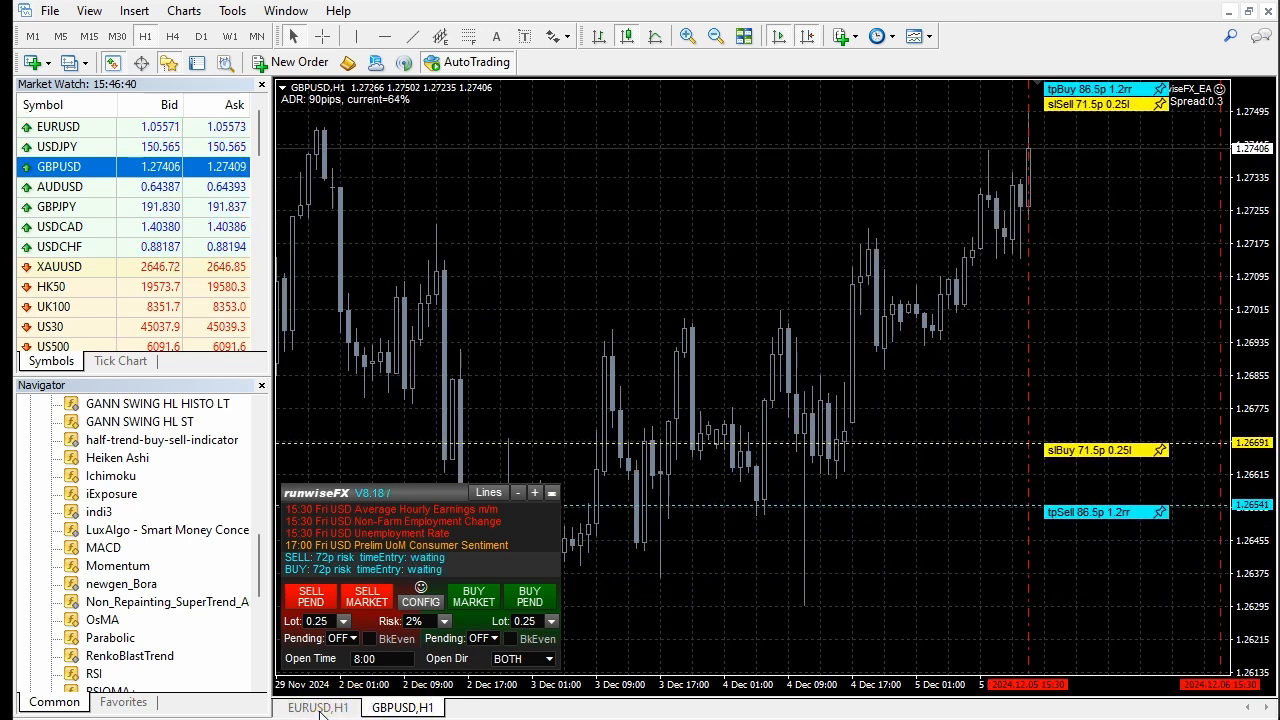
pyautogui.click(319, 708)
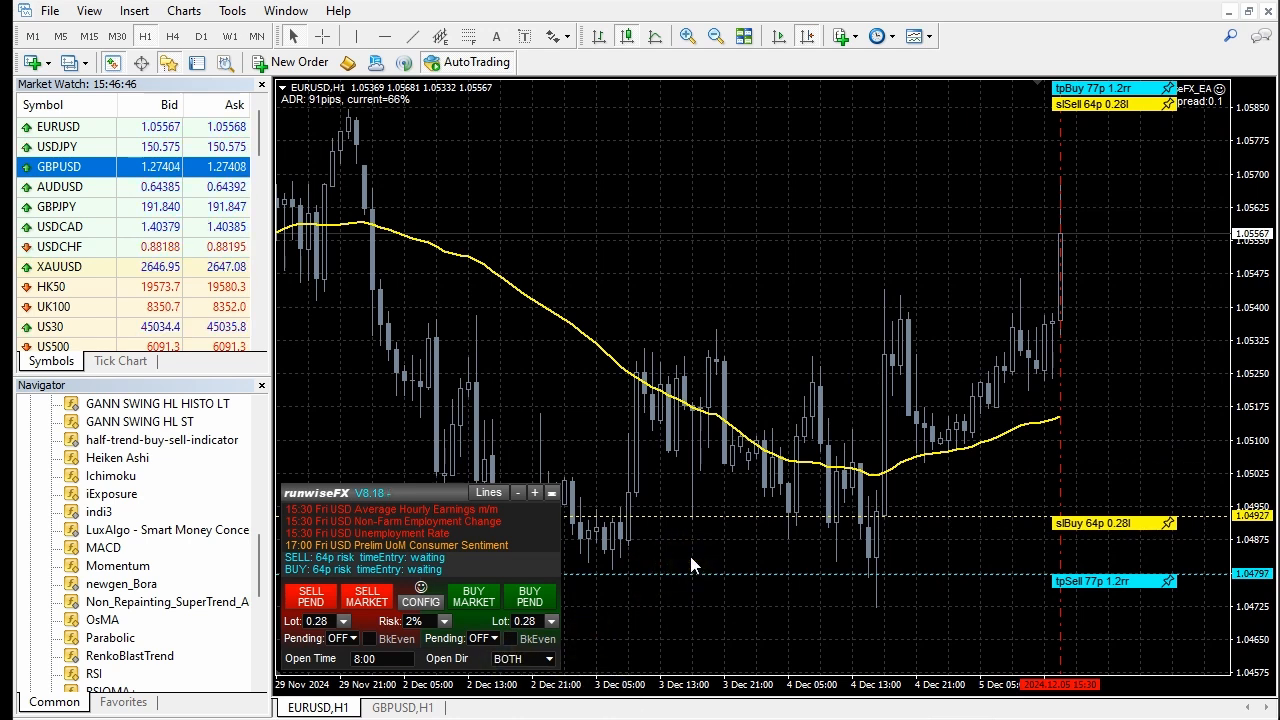
# - Reopen the Rule GUI Controls and make textBox.openTime invisible on the EA panel for all symbols and periods
pyautogui.click(434, 603)
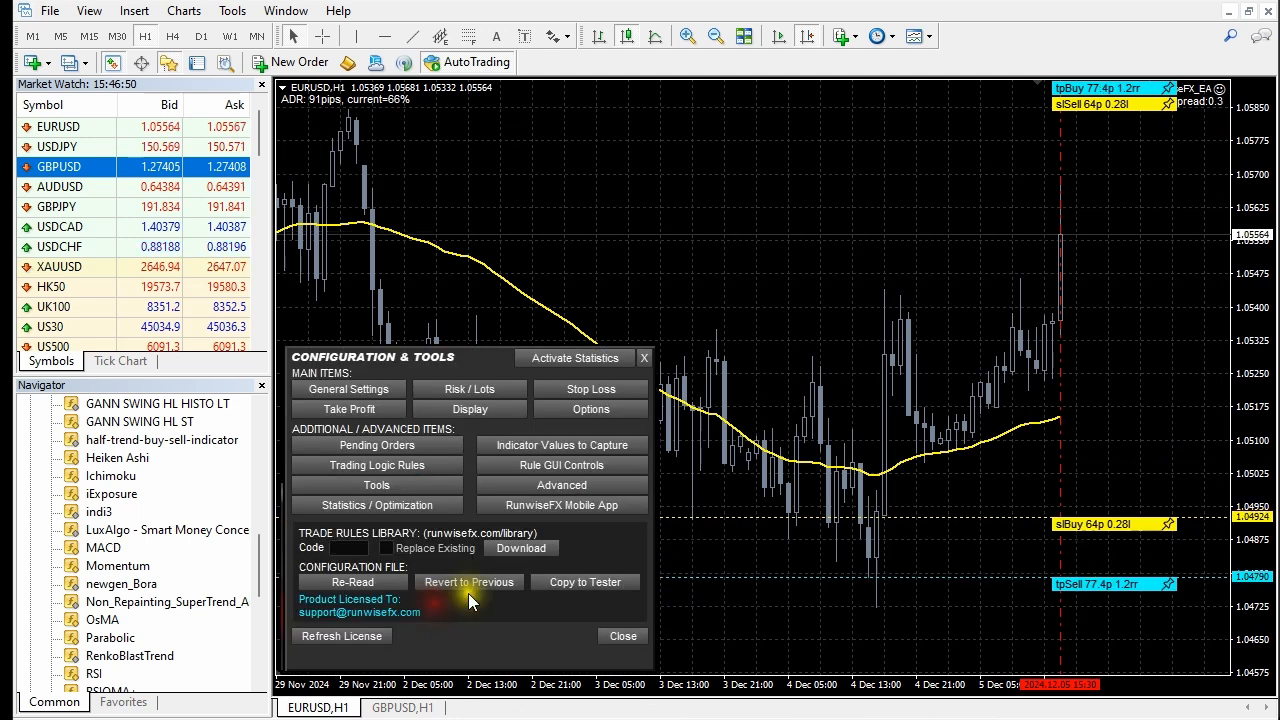
pyautogui.click(565, 470)
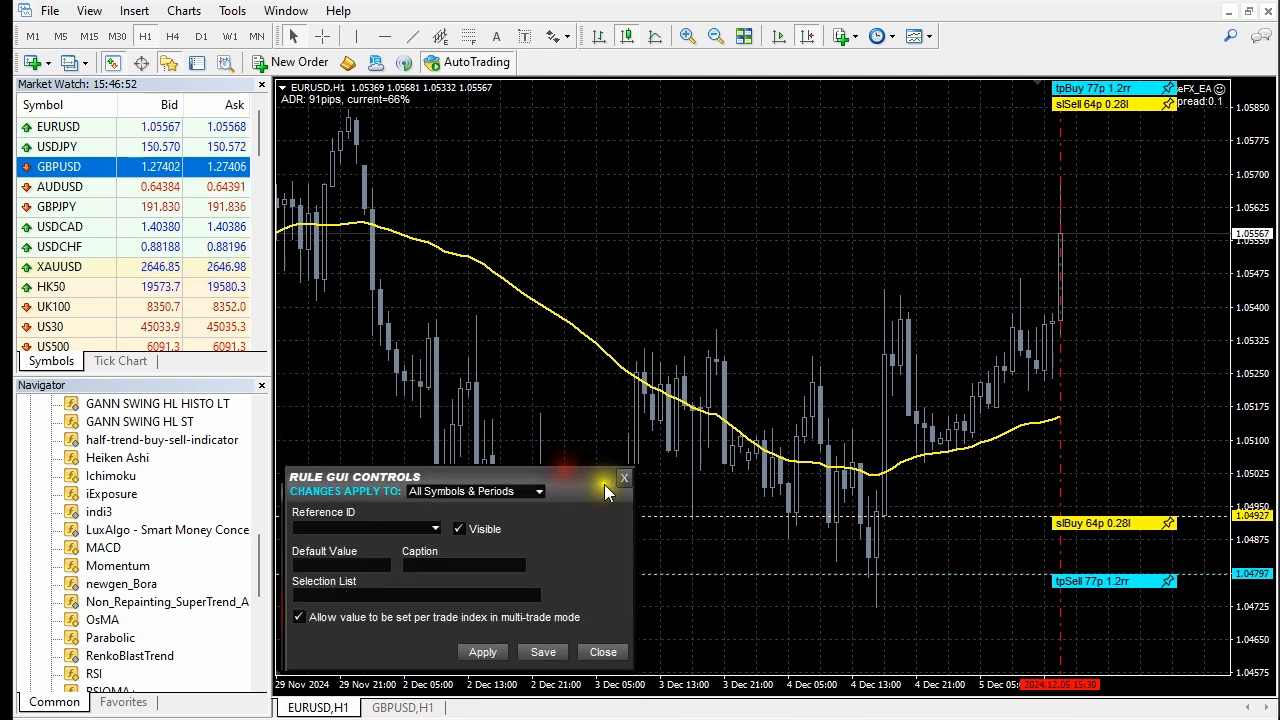
pyautogui.click(395, 526)
pyautogui.click(360, 565)
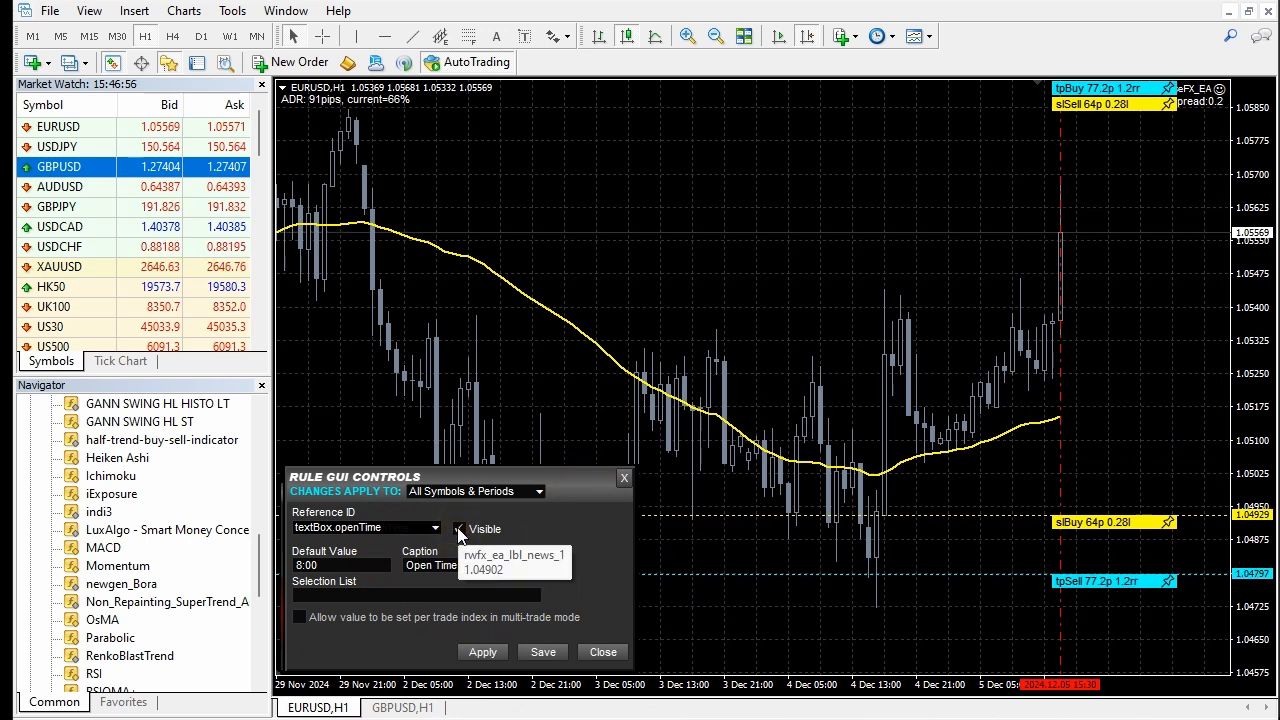
pyautogui.click(483, 652)
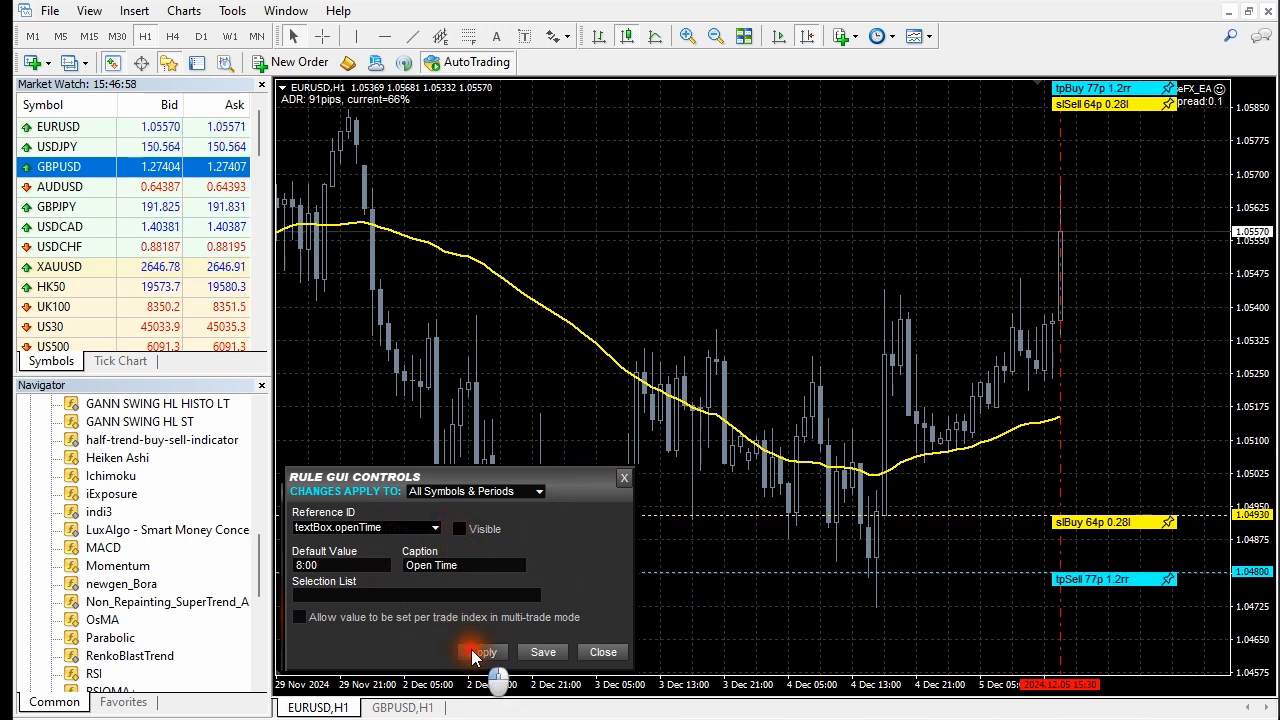
# - Make listBox.openDir invisible on the EA panel as well and save the GUI control settings
pyautogui.click(435, 527)
pyautogui.click(386, 578)
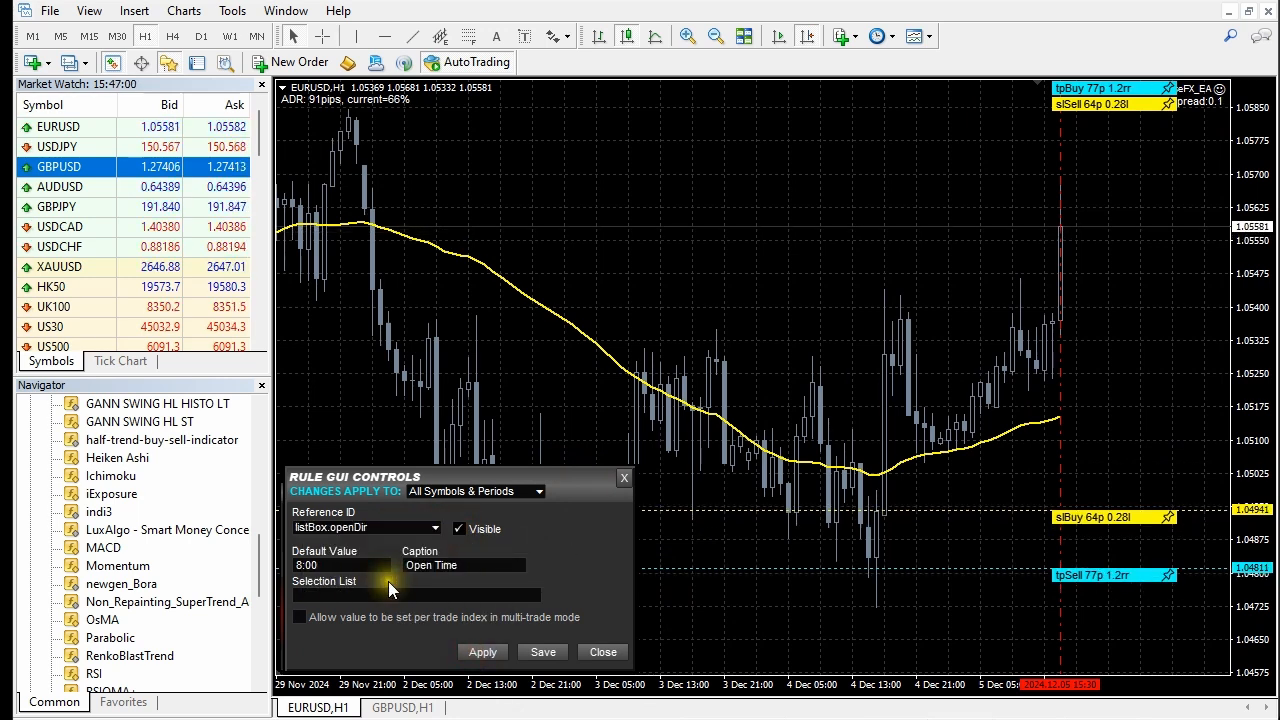
pyautogui.click(478, 652)
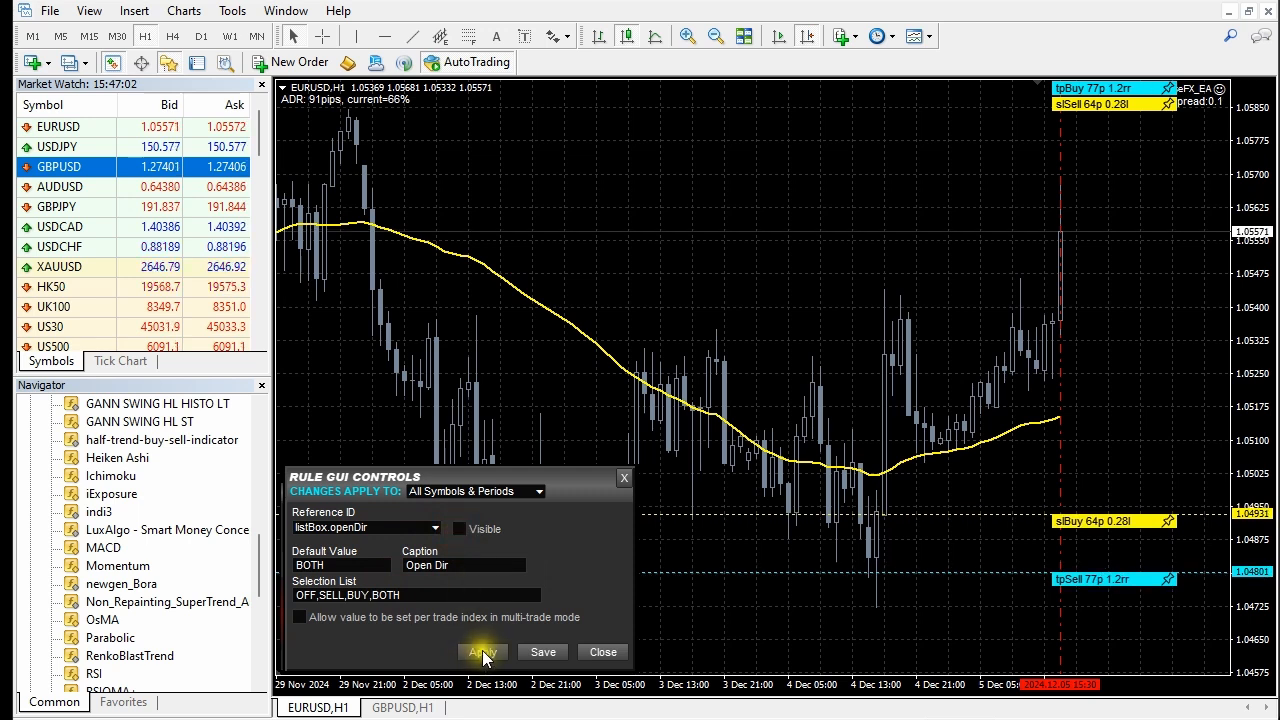
pyautogui.click(543, 652)
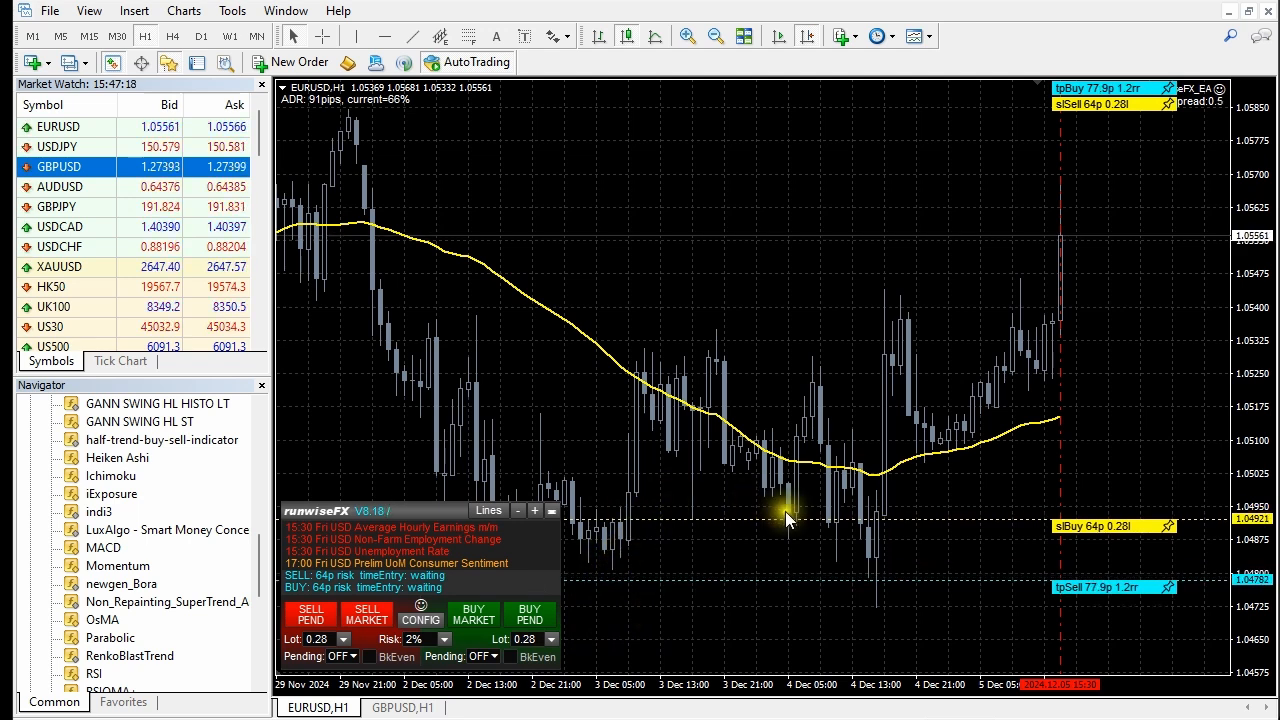
# - Add the built-in F:MovingAverage as an indicator to capture for all symbols and periods, with inputs 50,0,sma,close
pyautogui.moveTo(786, 518)
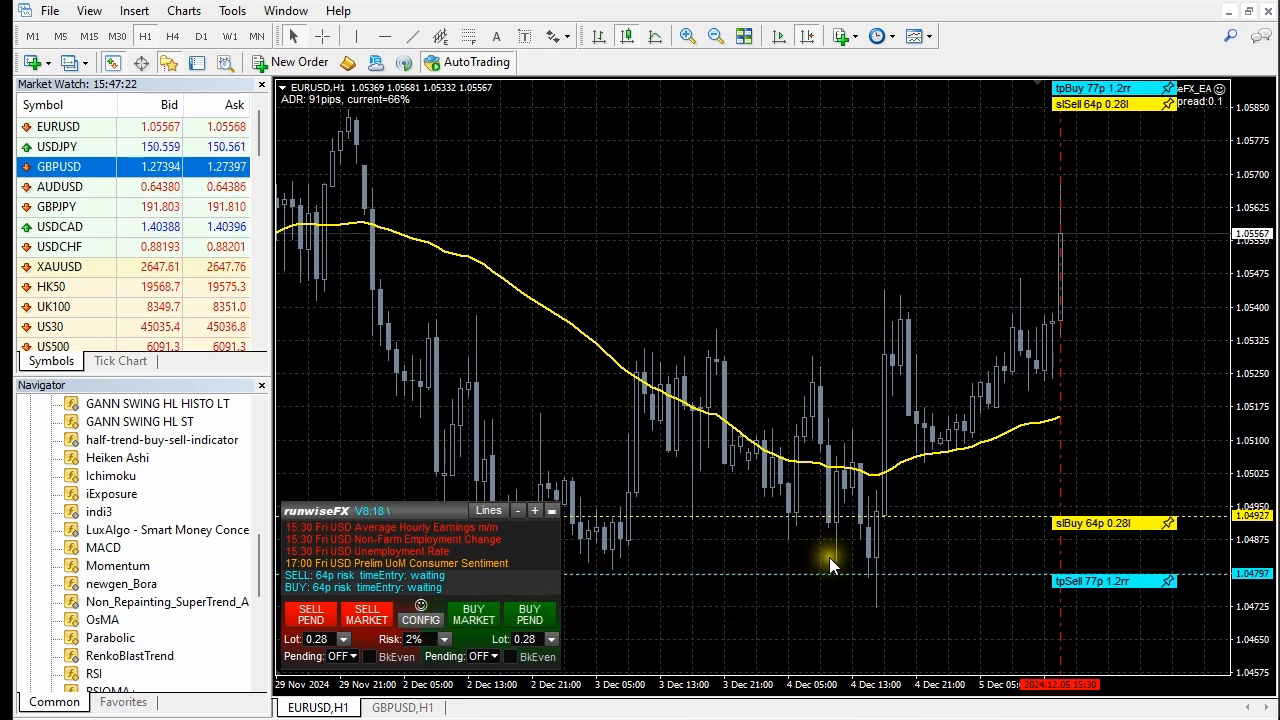
pyautogui.click(718, 550)
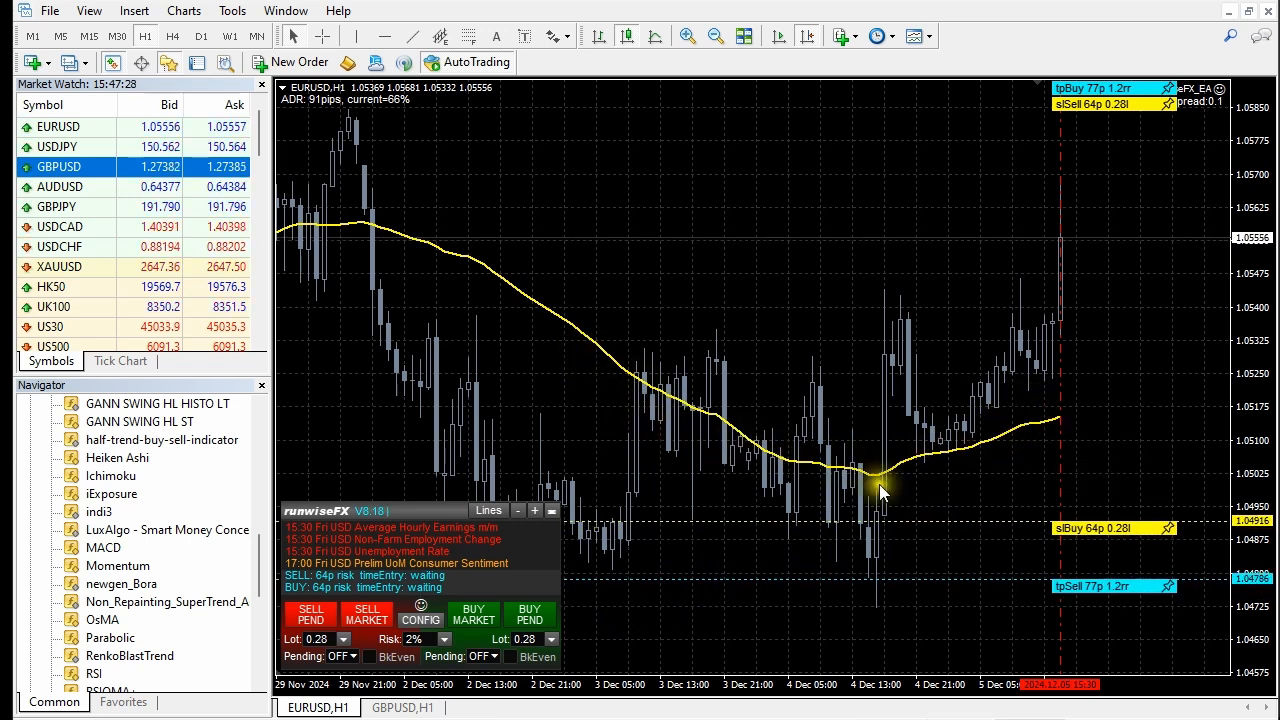
pyautogui.click(423, 622)
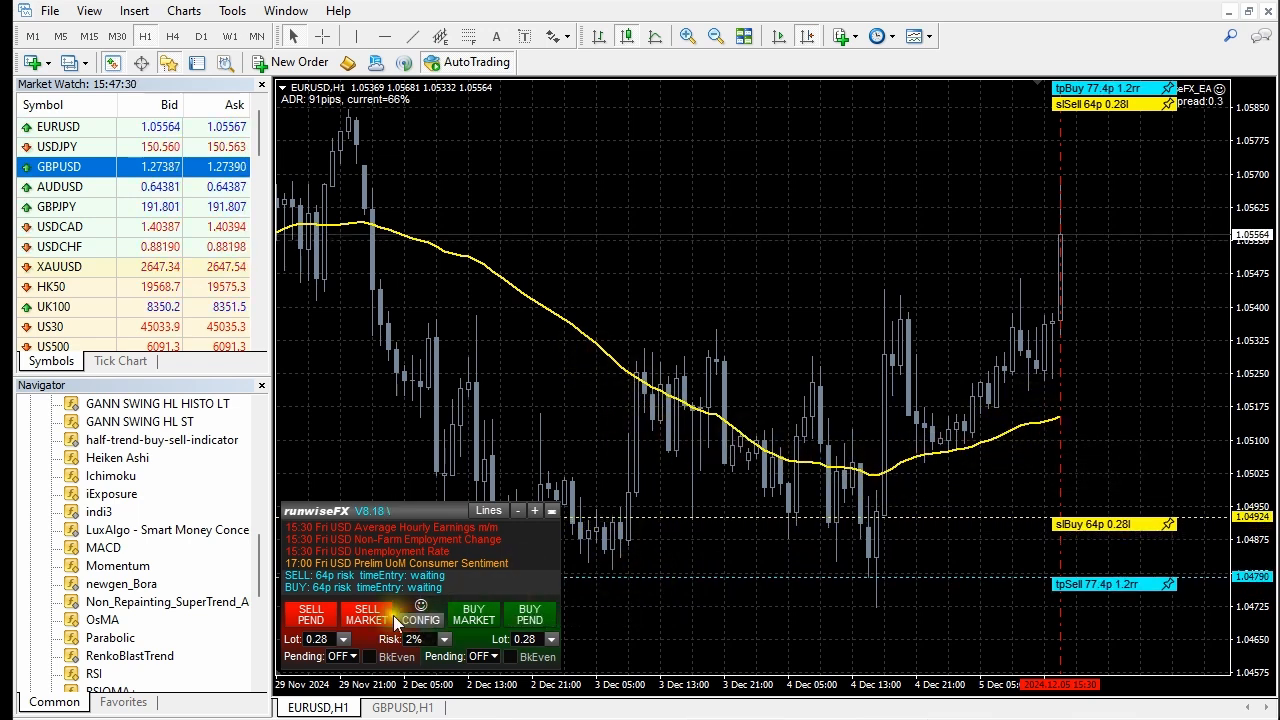
pyautogui.click(522, 446)
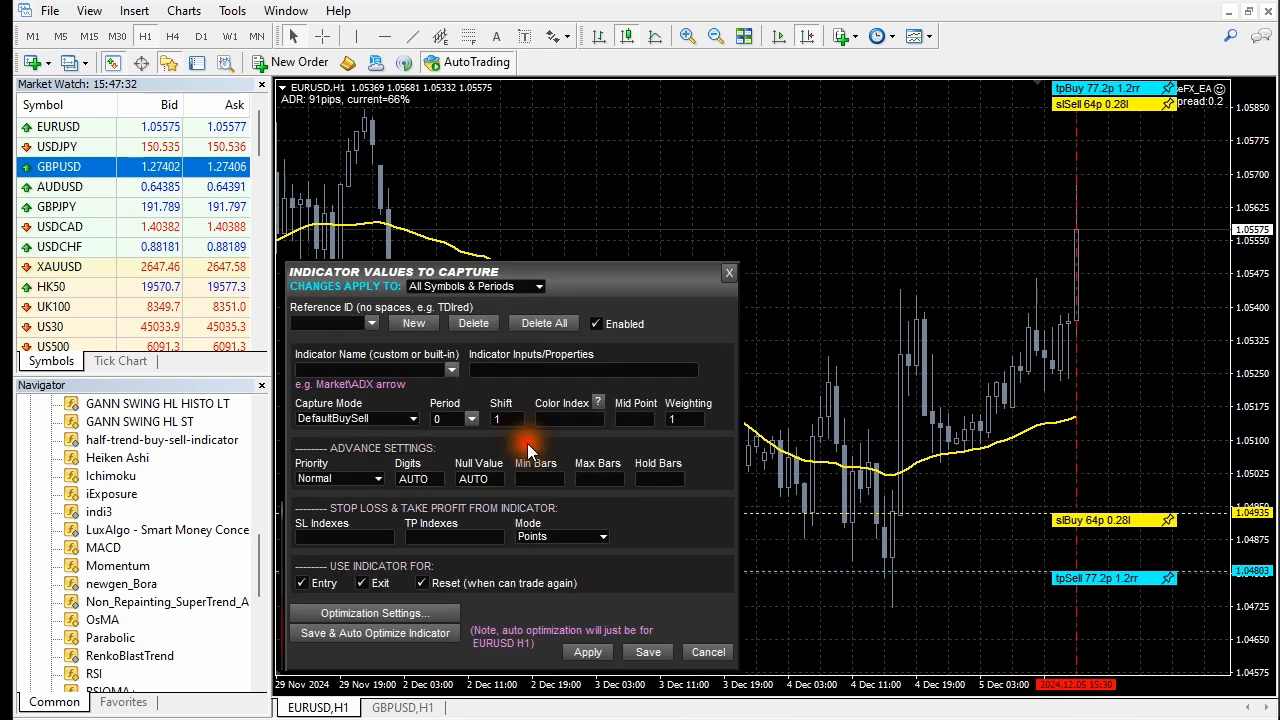
pyautogui.click(451, 372)
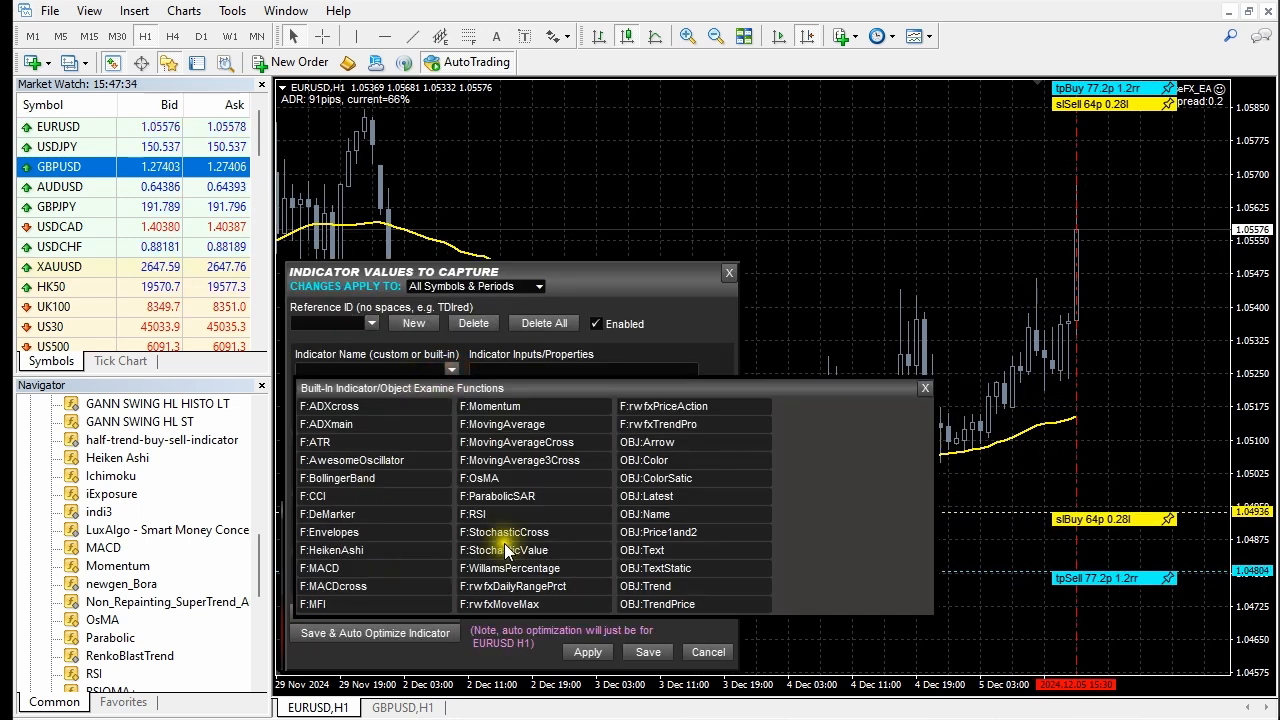
pyautogui.click(513, 426)
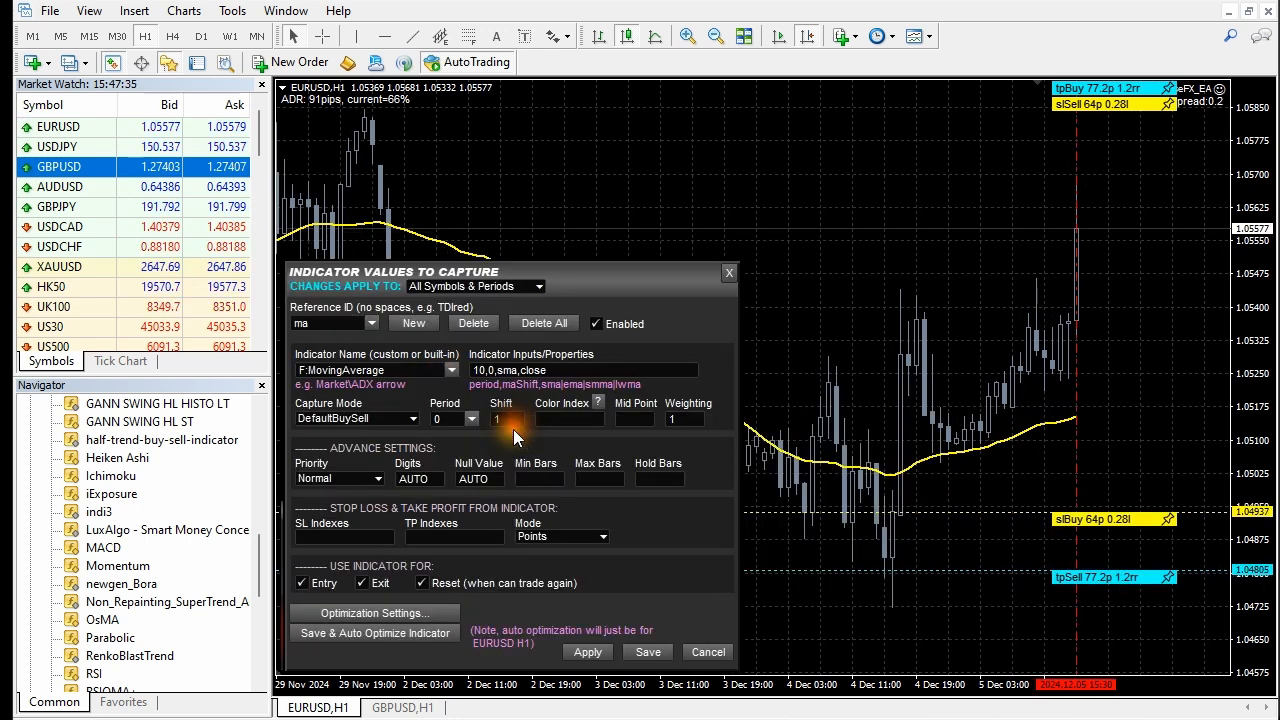
pyautogui.click(480, 370)
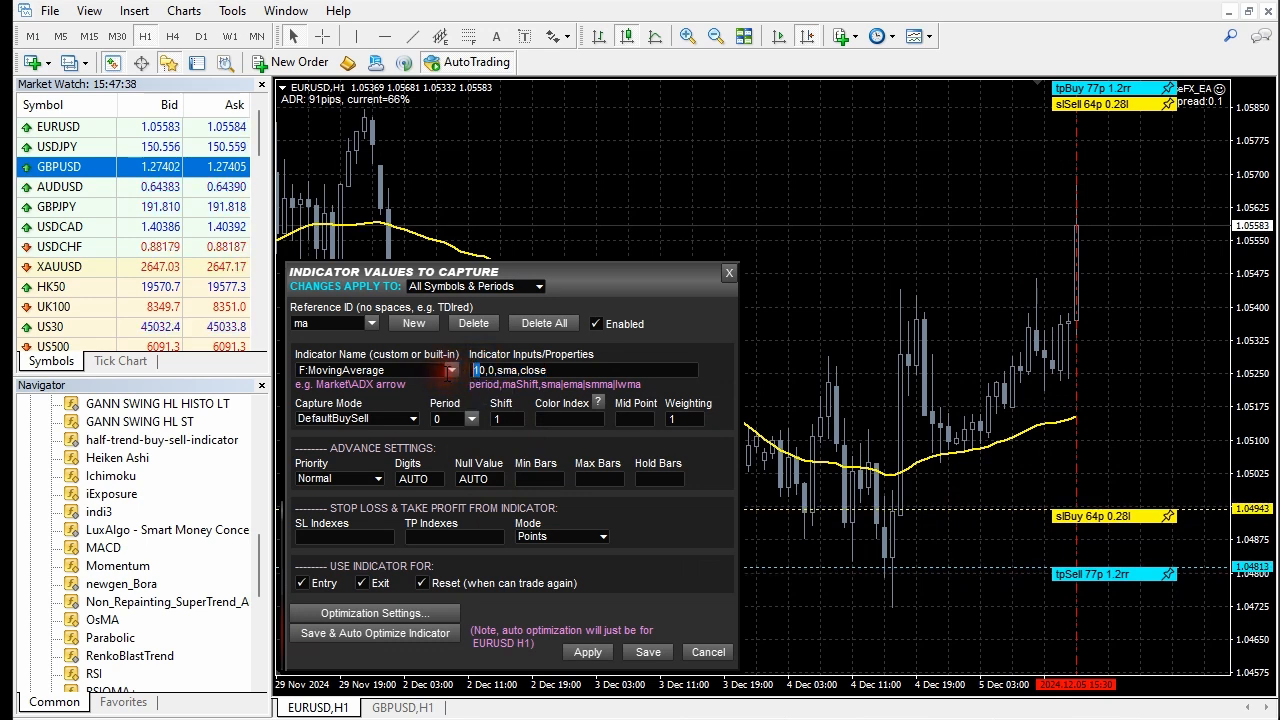
pyautogui.press('BackSpace')
pyautogui.write('5')
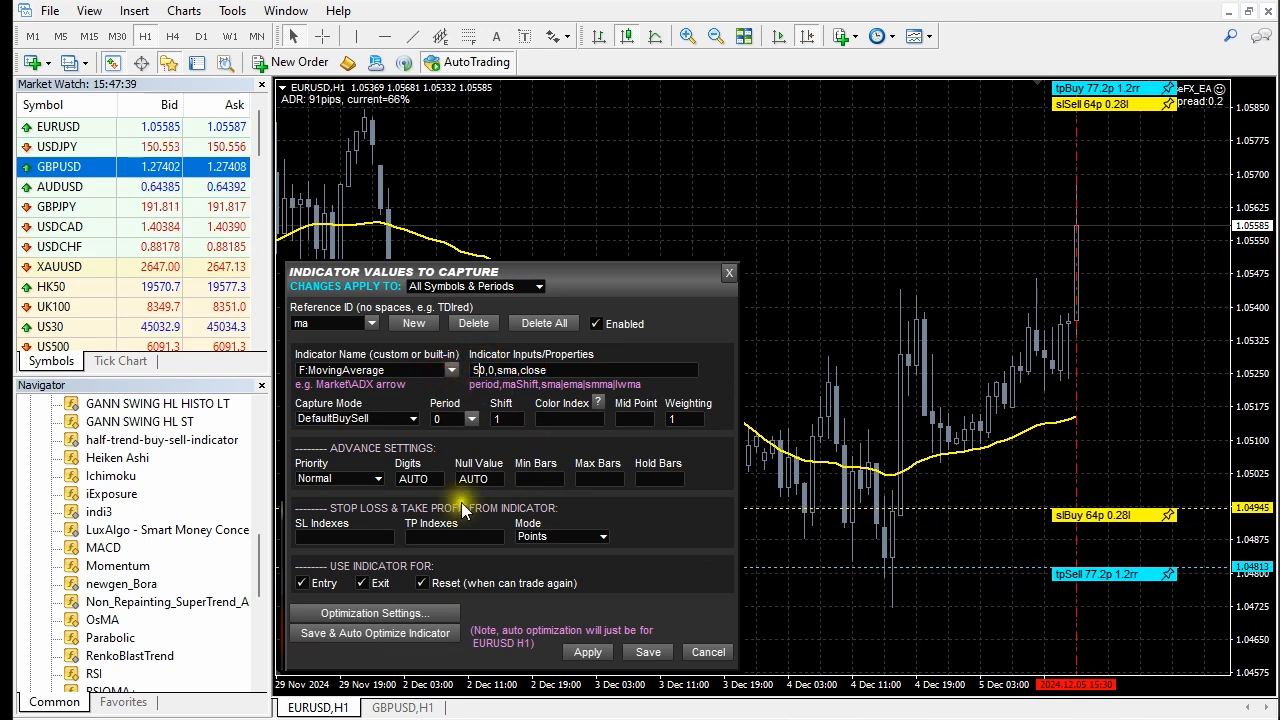
# - Set the moving average's capture mode to IncDec and save the indicator settings
pyautogui.click(413, 420)
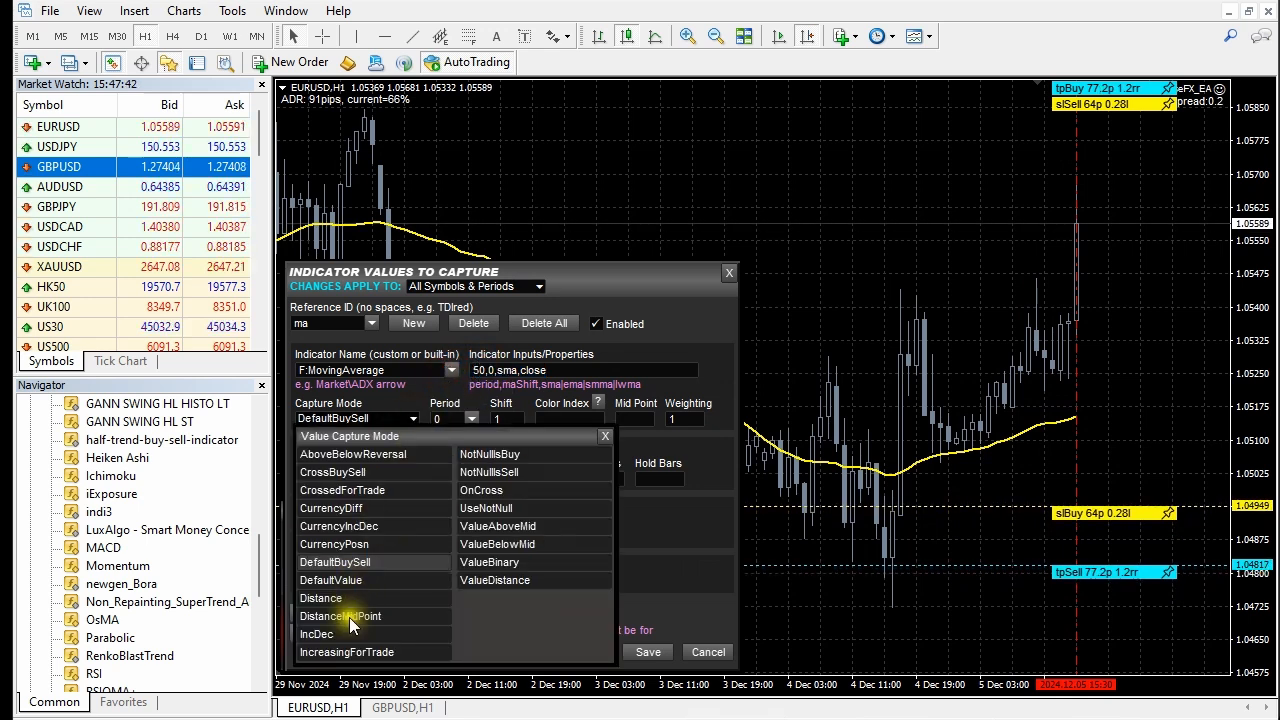
pyautogui.click(352, 635)
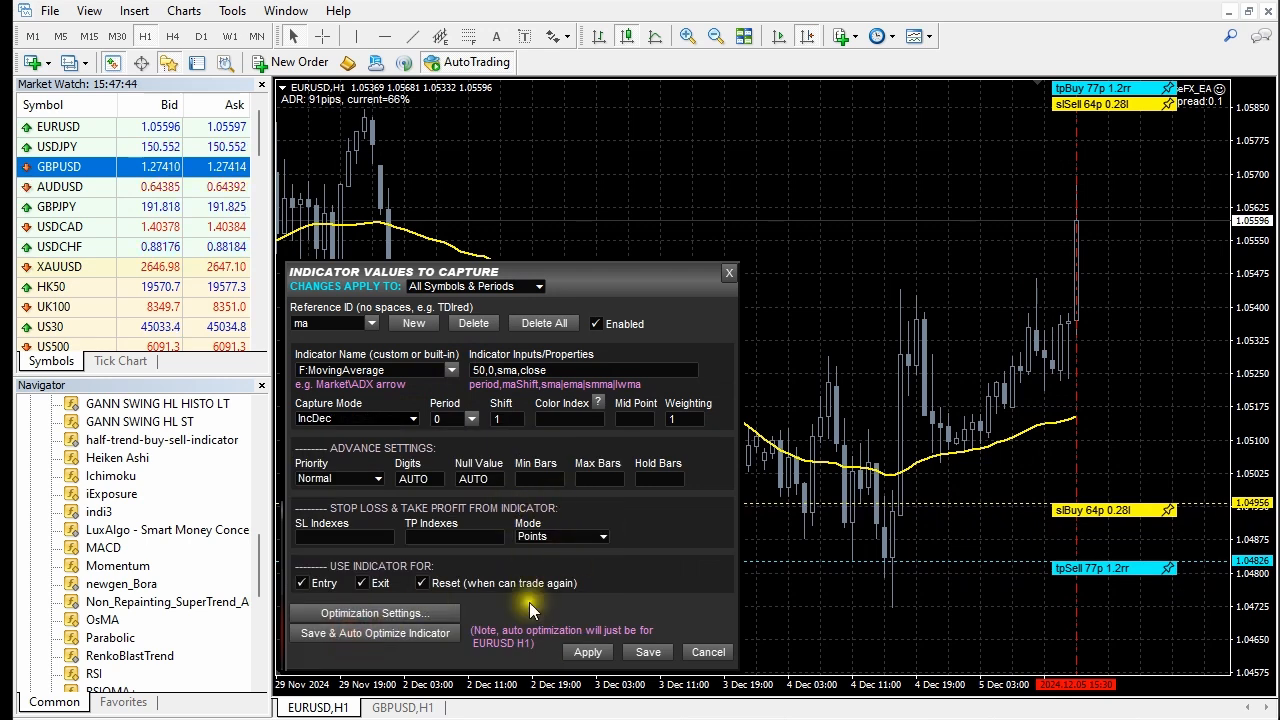
pyautogui.click(648, 655)
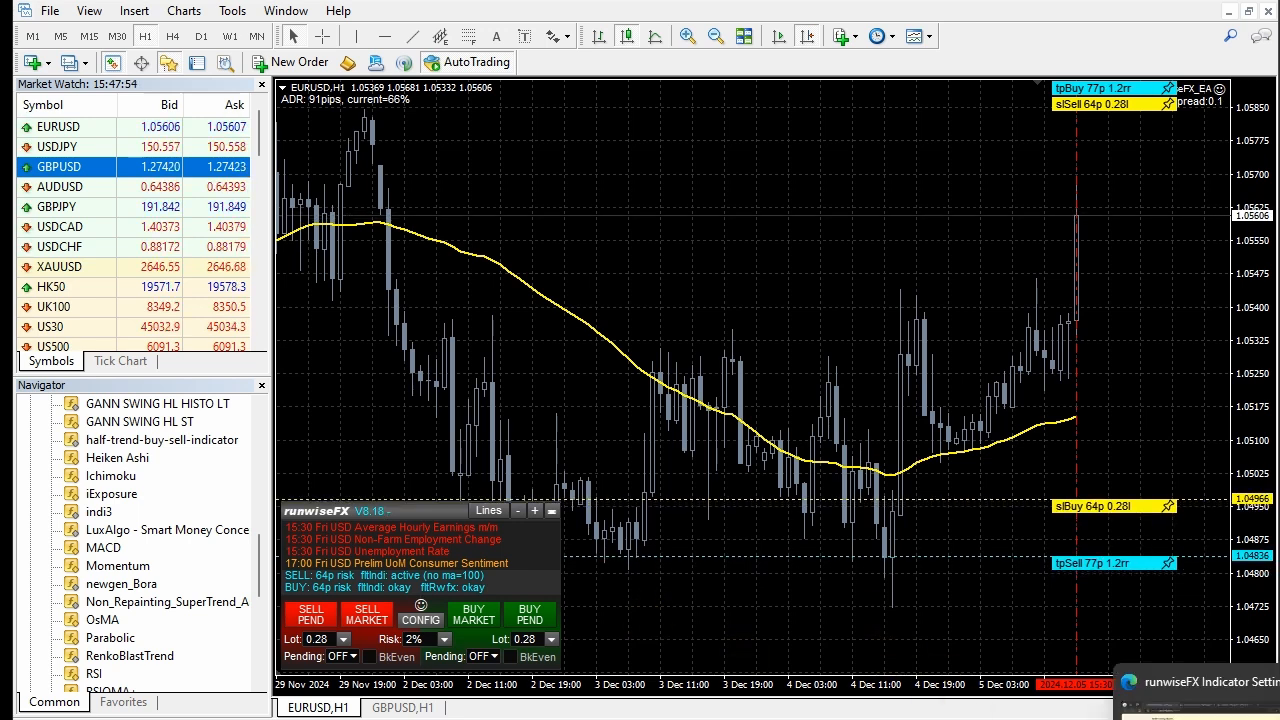
# - Switch to the browser, find the generic entry filter on configured indicators in the runwiseFX rules library, and return to MetaTrader
pyautogui.click(1200, 711)
pyautogui.scroll(-10, 1066, 474)
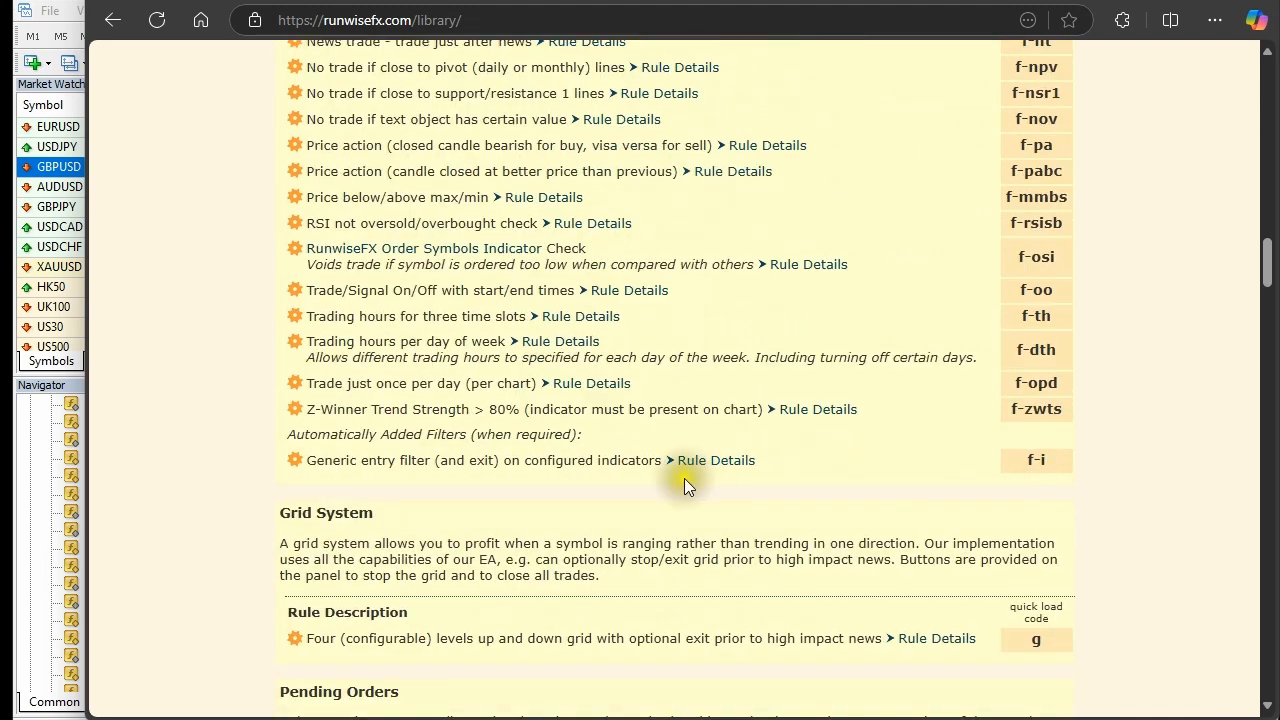
pyautogui.click(1175, 3)
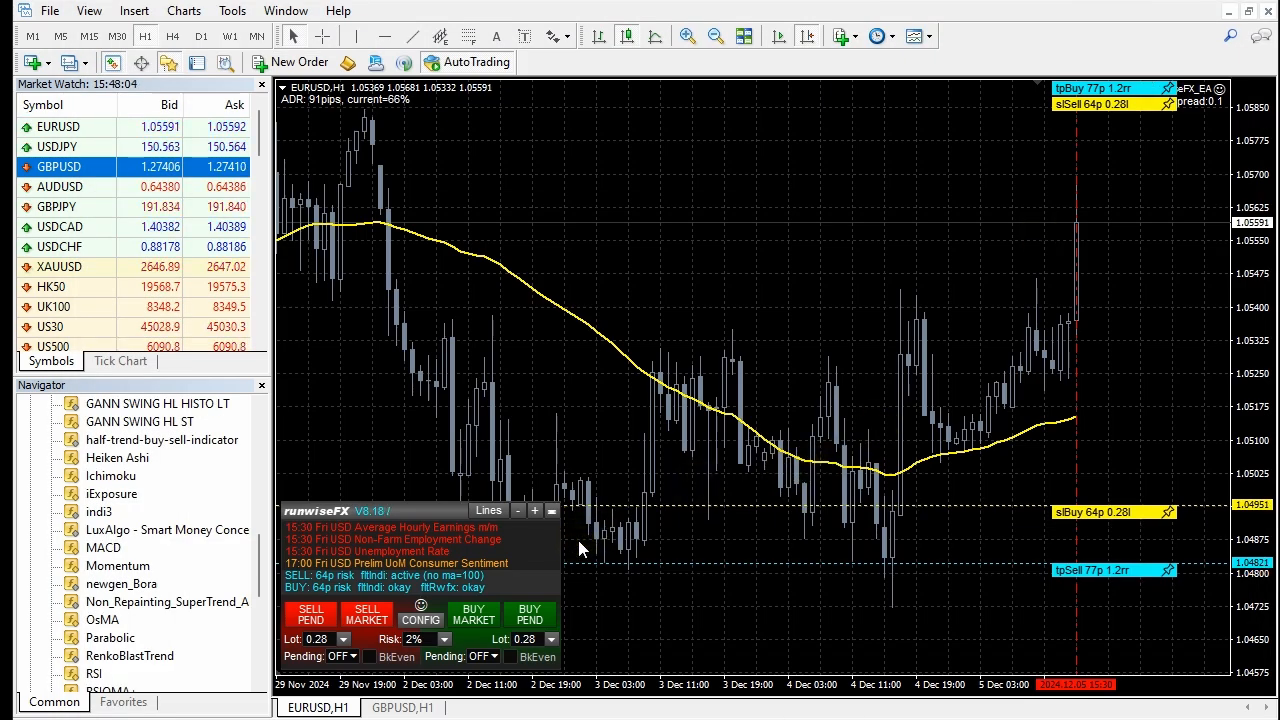
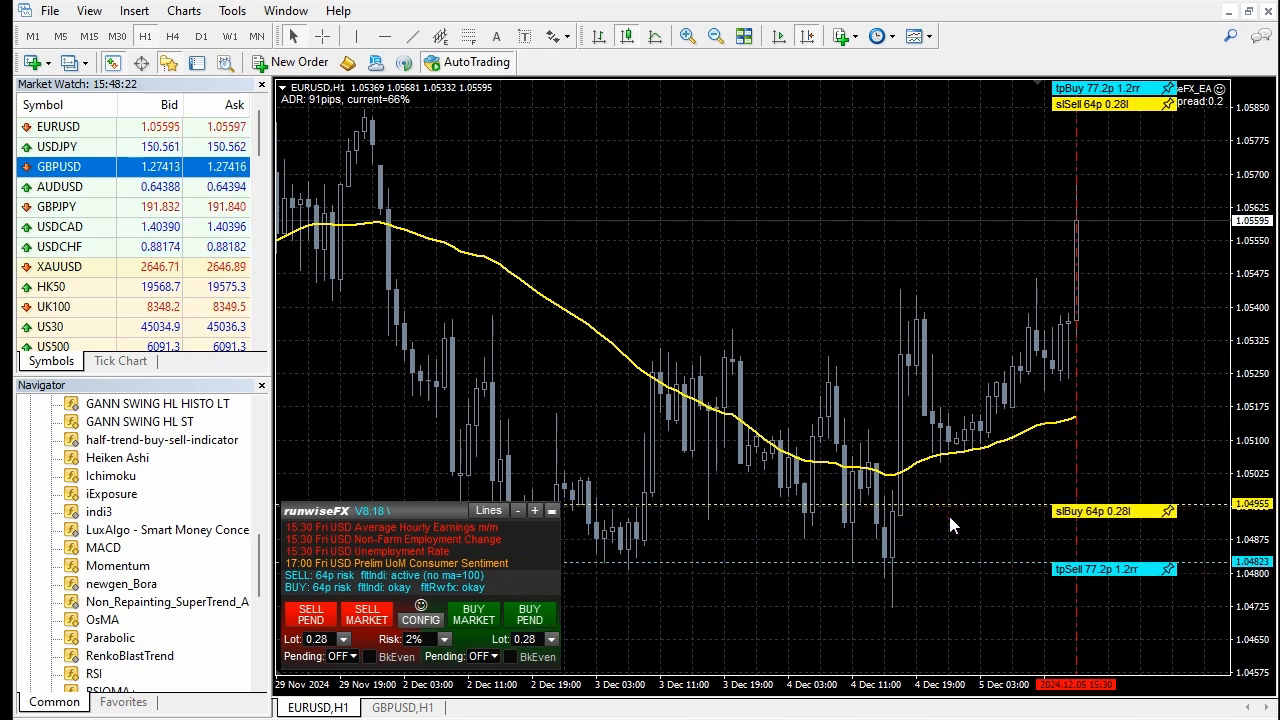
# - Make the hidden listBox.openDir rule control visible on the EA panel for all symbols and periods, and save
pyautogui.click(423, 617)
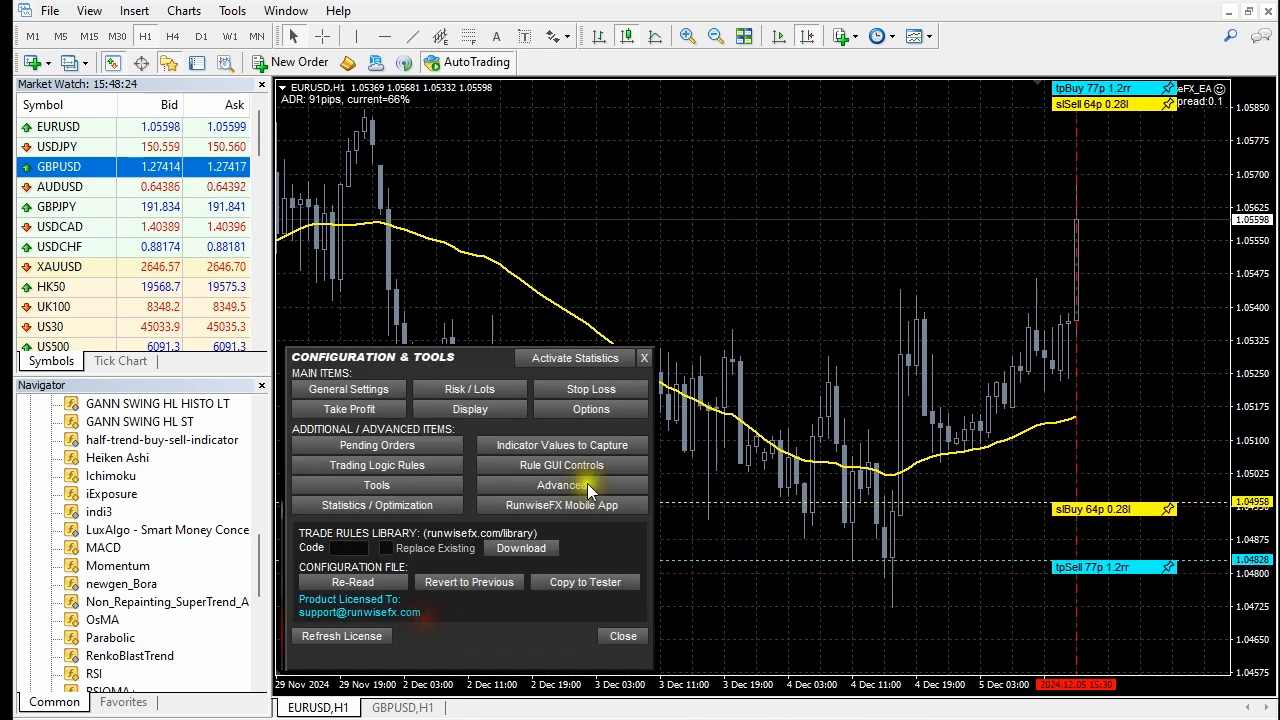
pyautogui.click(566, 466)
pyautogui.click(435, 528)
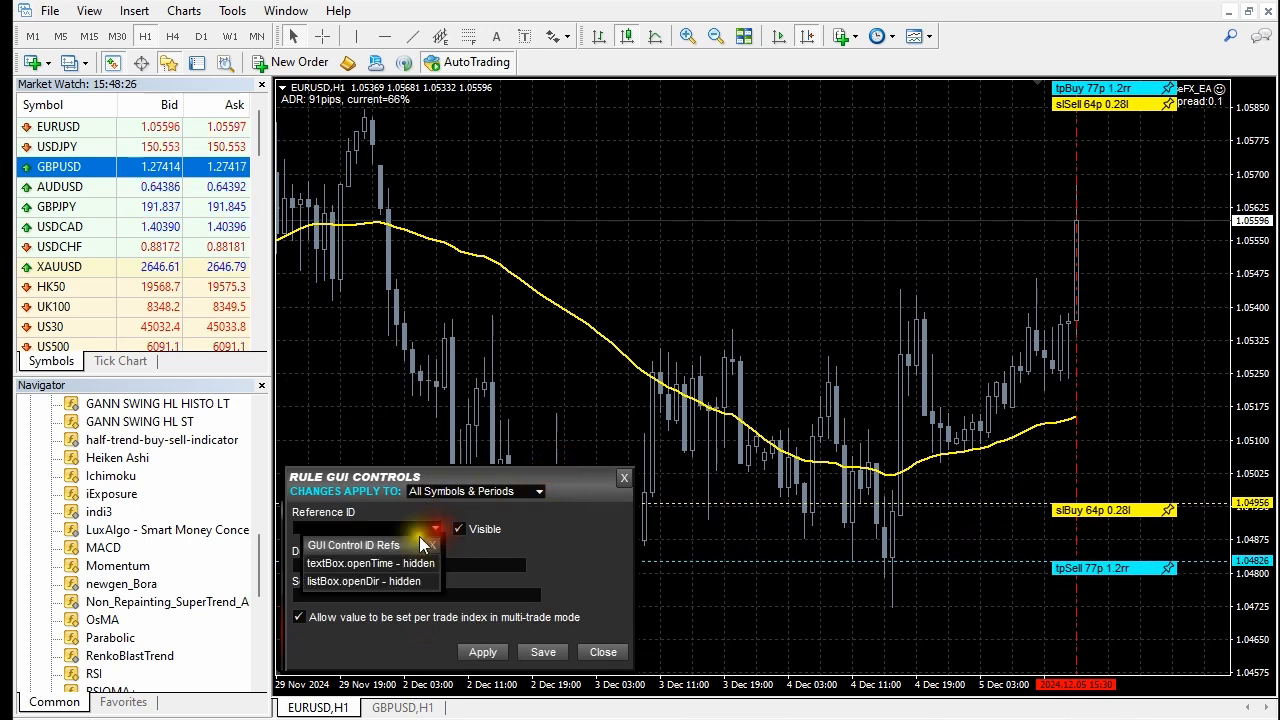
pyautogui.click(392, 581)
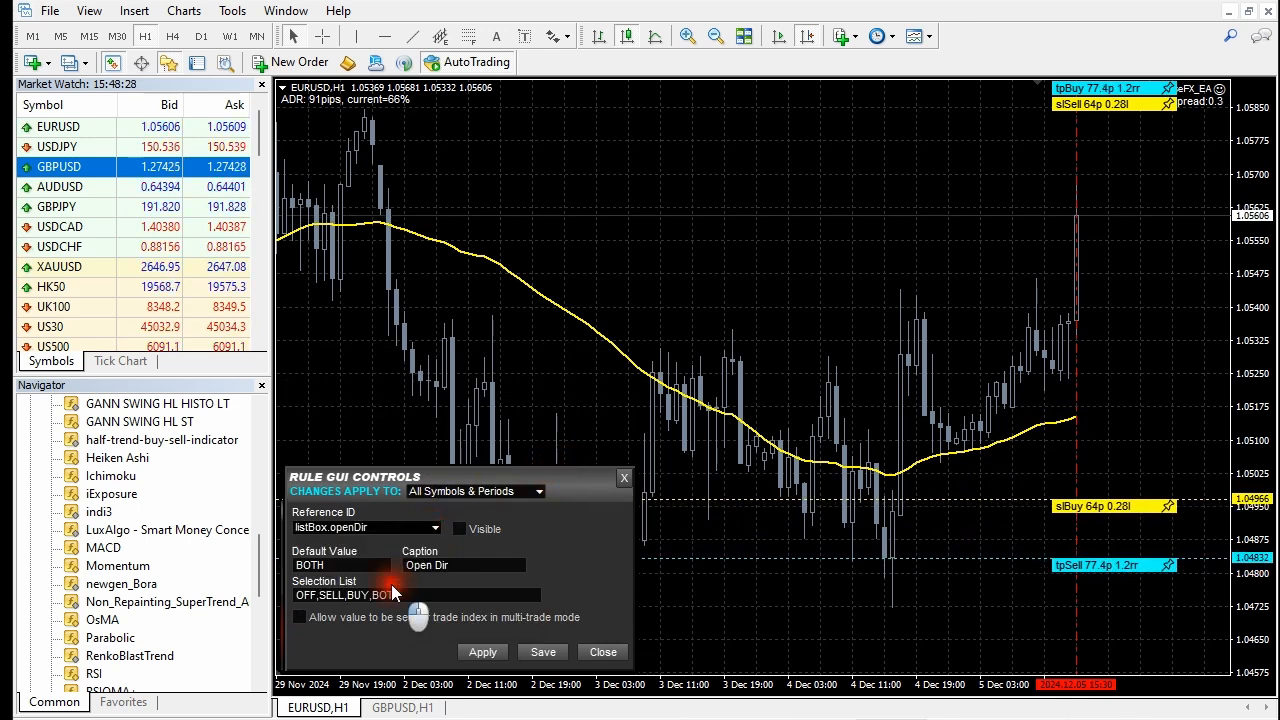
pyautogui.click(541, 650)
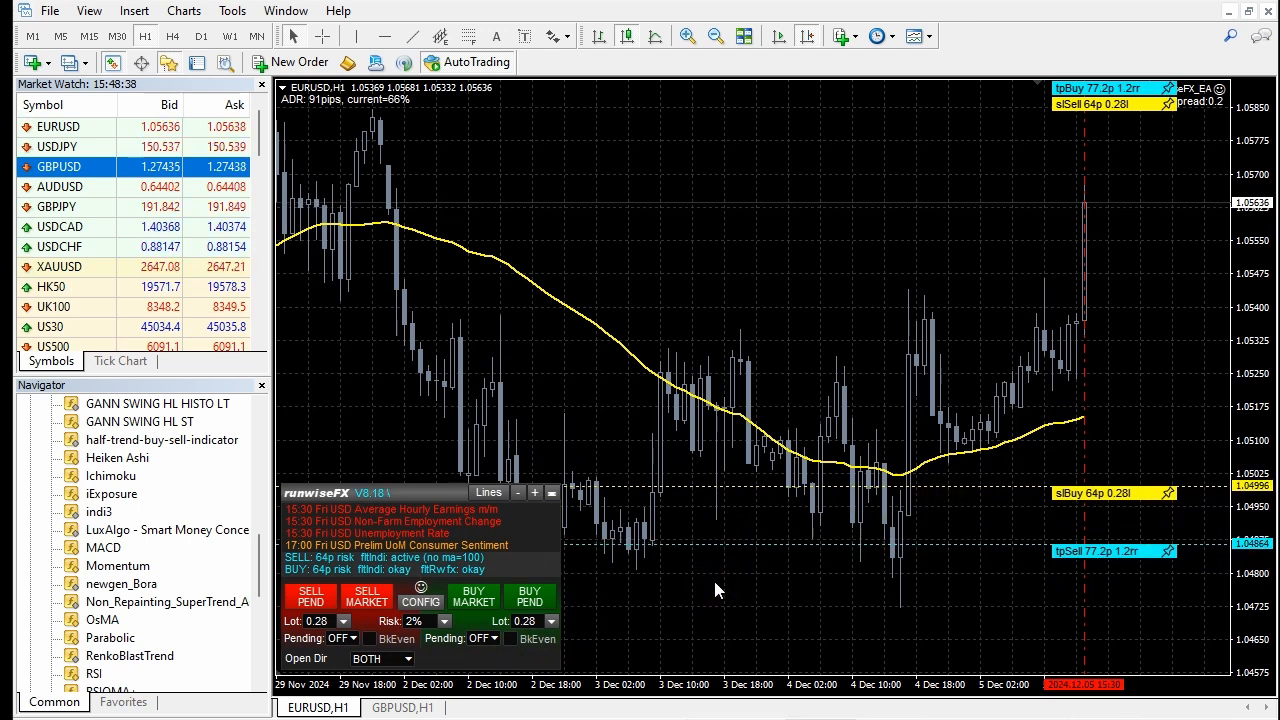
# - Make the hidden textBox.openTime rule control visible on the EA panel for all symbols and periods, and save
pyautogui.click(443, 606)
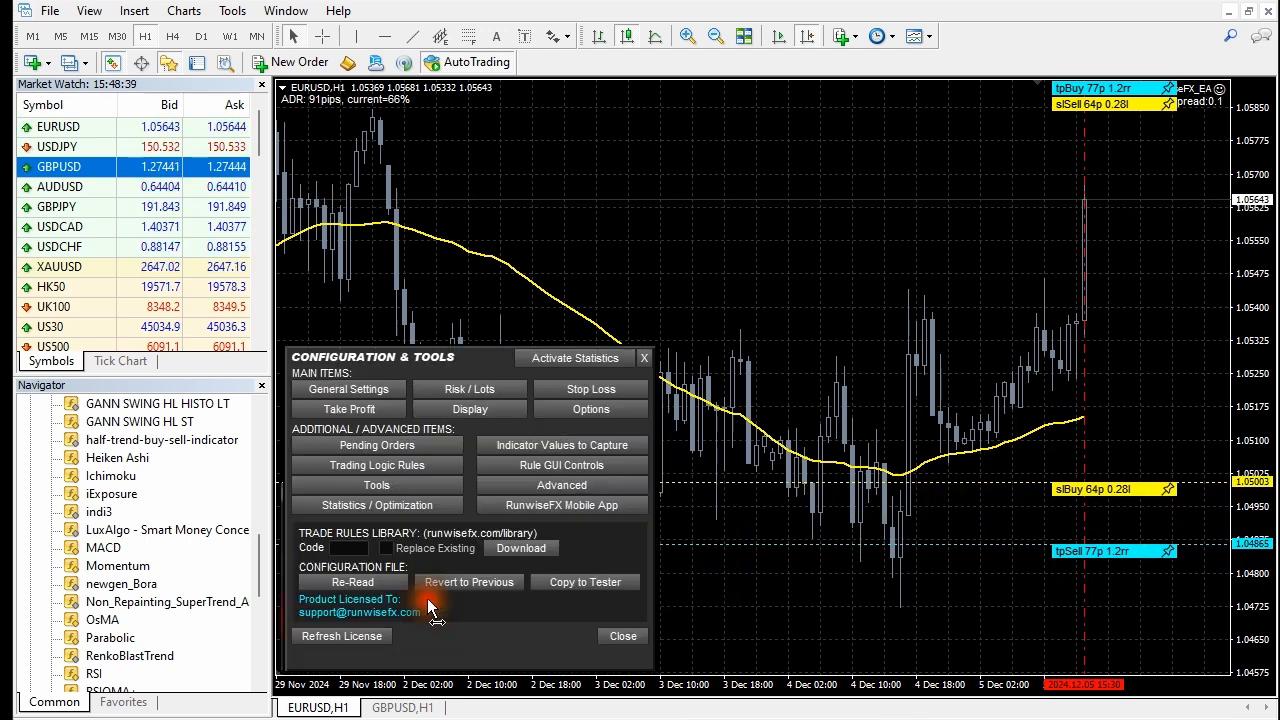
pyautogui.click(558, 466)
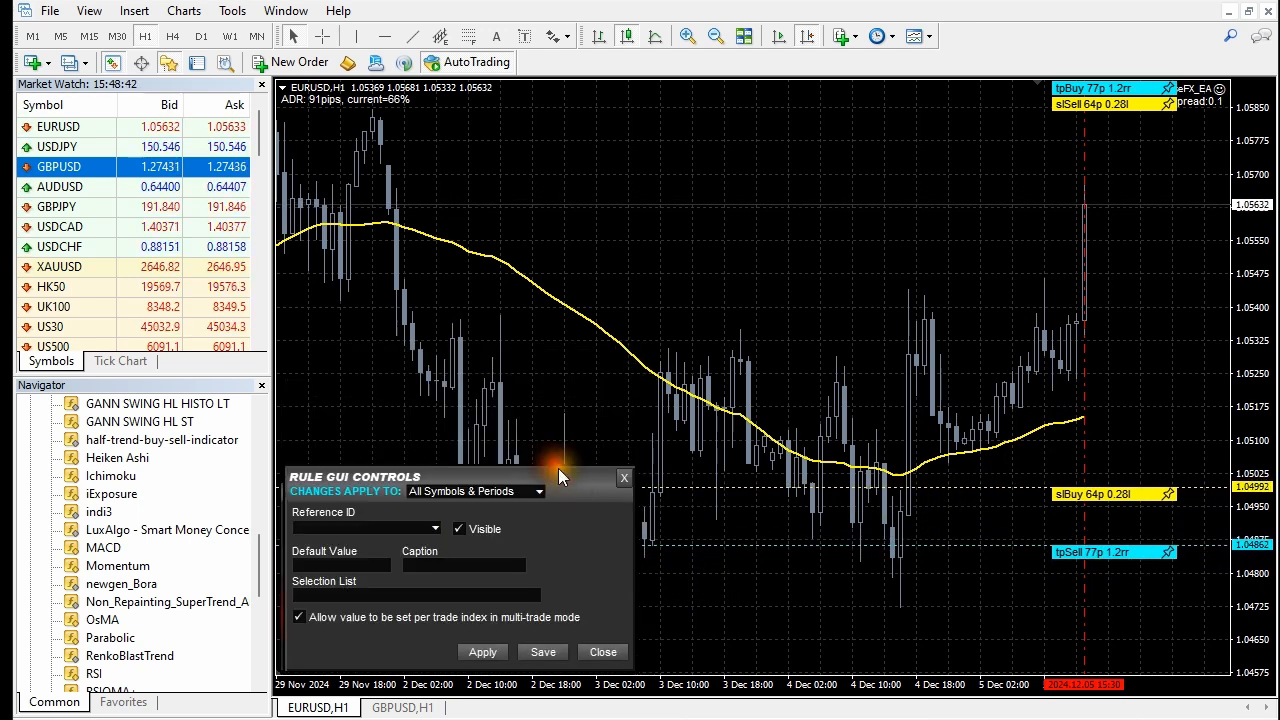
pyautogui.click(434, 528)
pyautogui.click(386, 565)
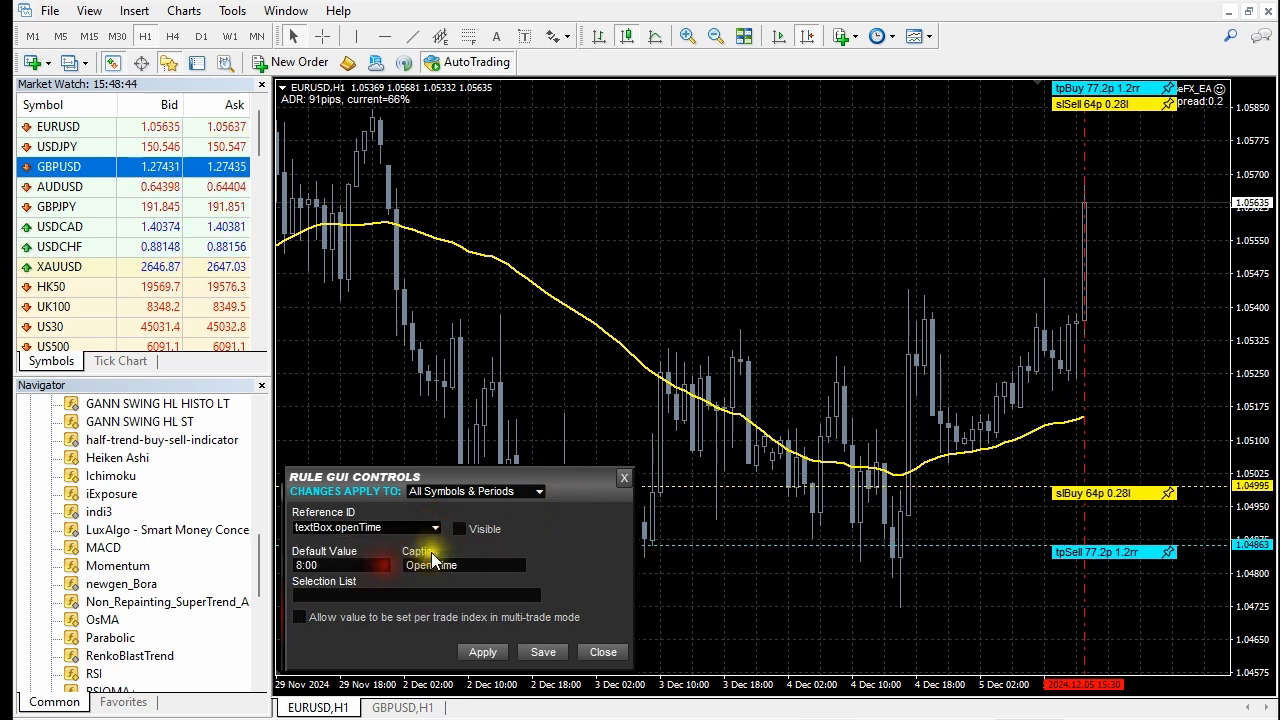
pyautogui.click(461, 531)
pyautogui.click(543, 651)
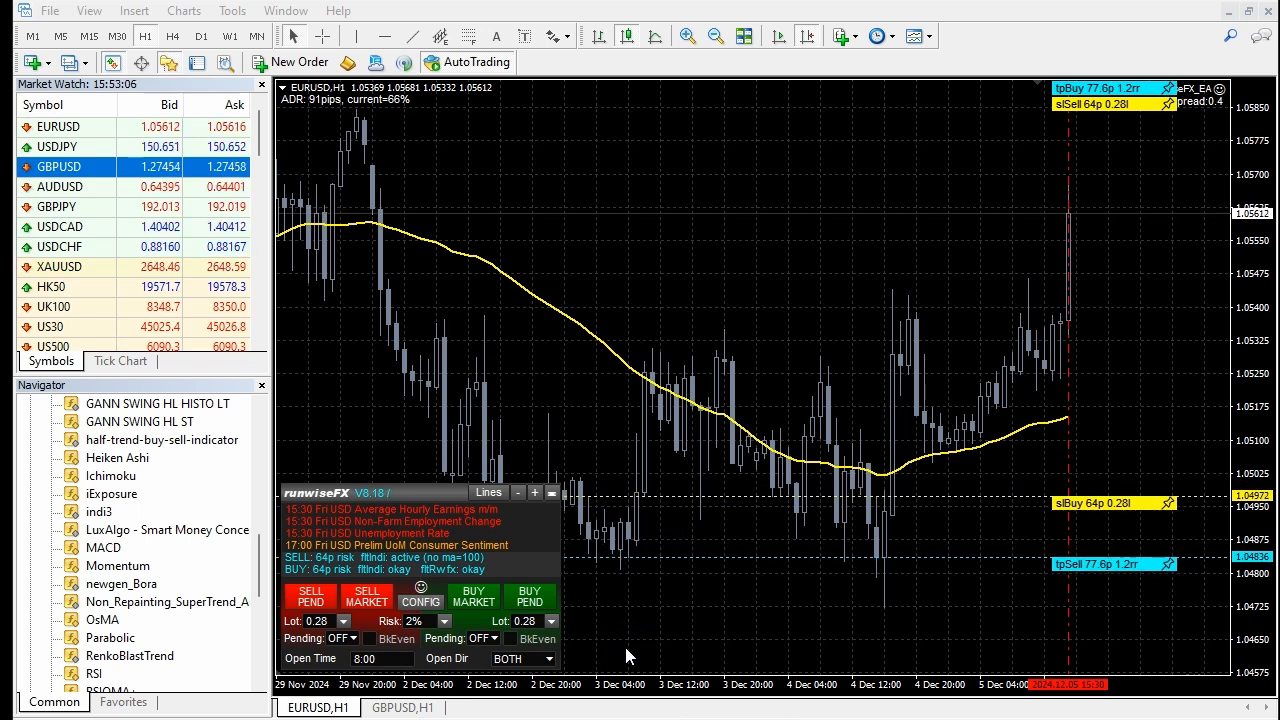
# - Set Max Simultaneous Trades to 1 in the EA's General Settings for all symbols and periods, and save
pyautogui.click(425, 601)
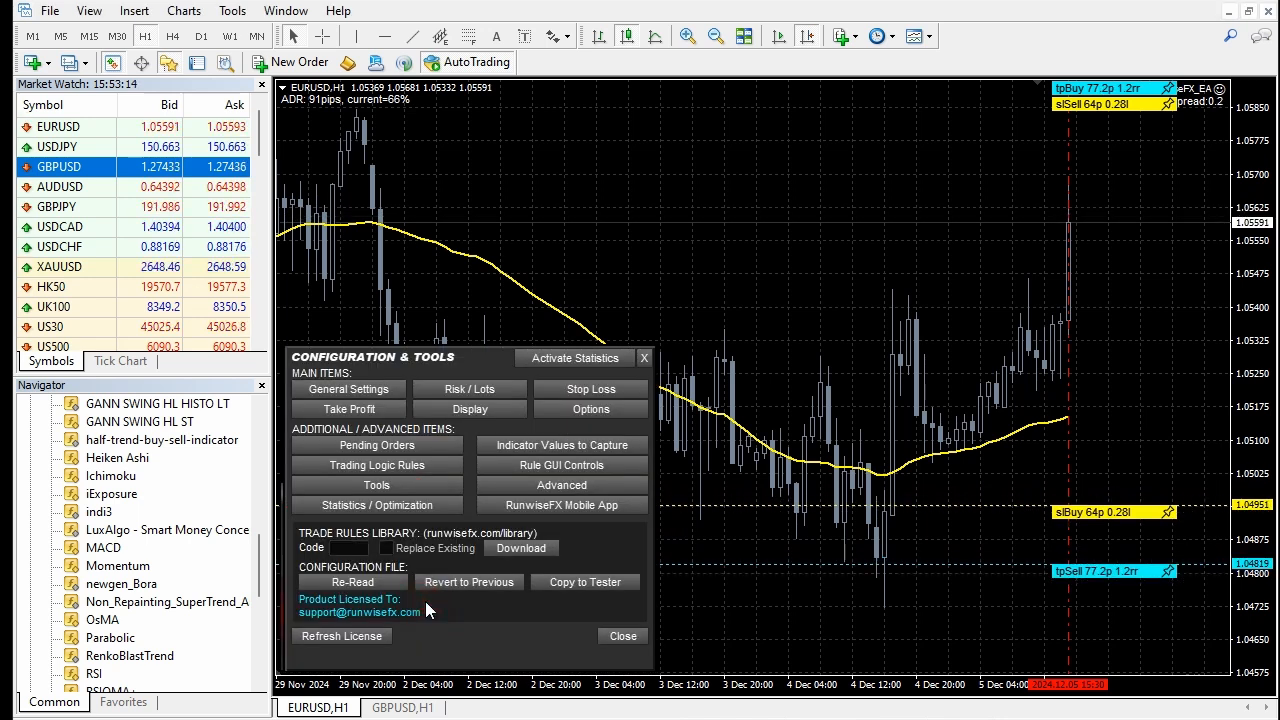
pyautogui.click(374, 390)
pyautogui.click(372, 414)
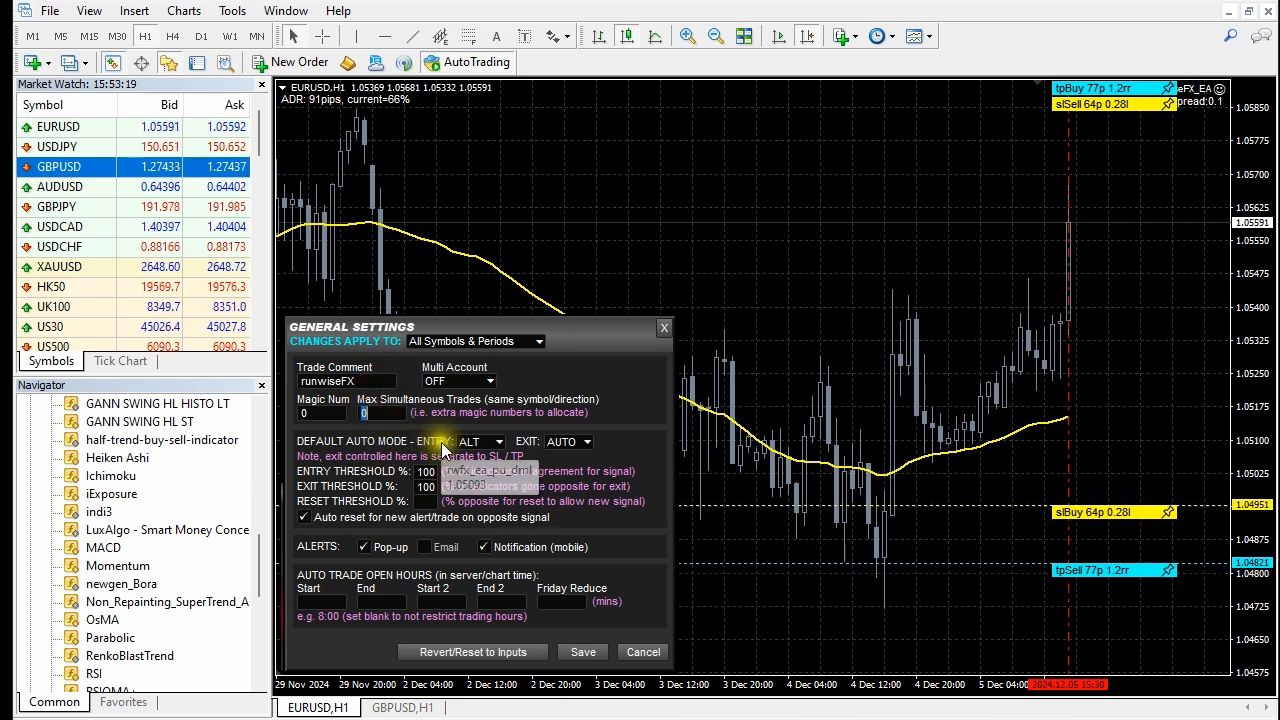
pyautogui.write('1')
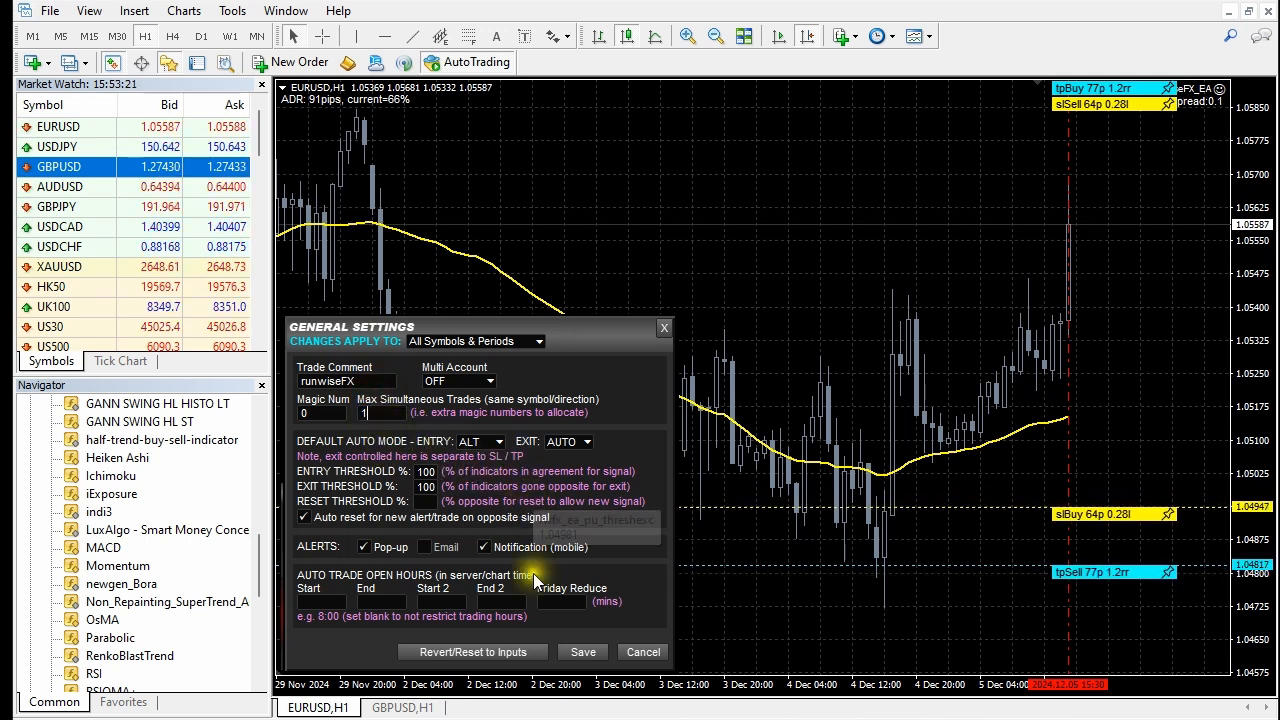
pyautogui.click(583, 653)
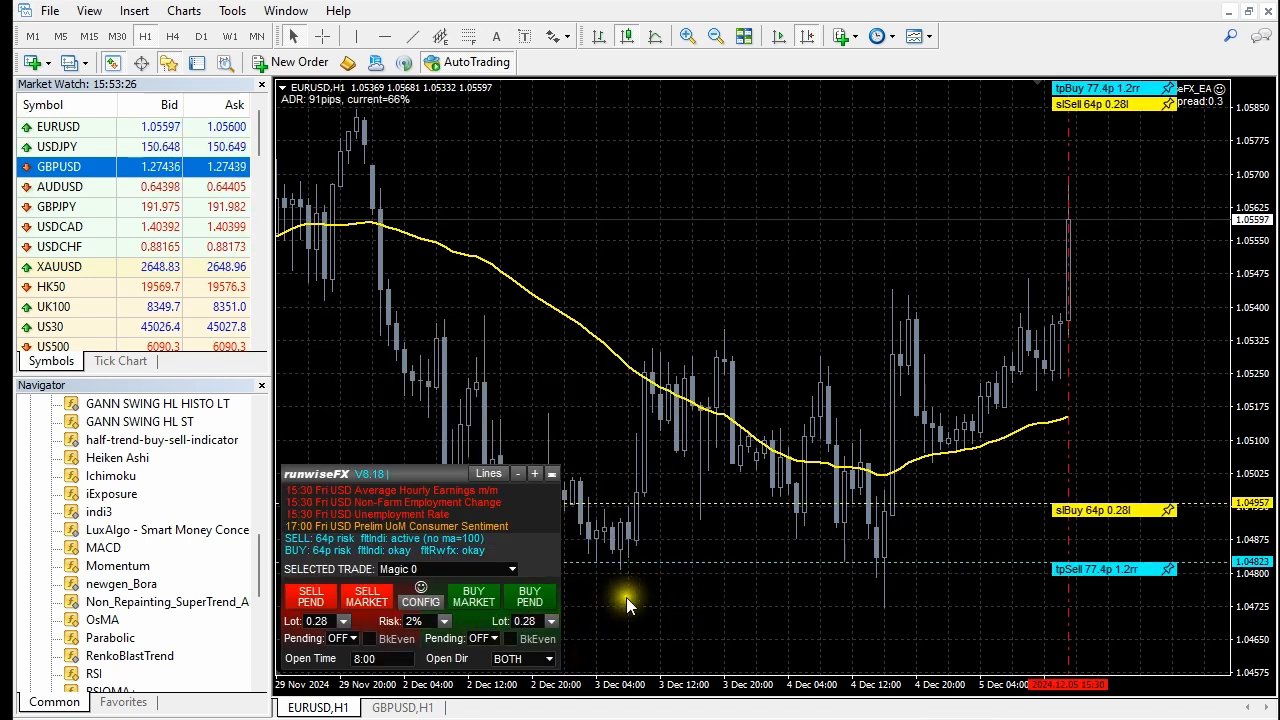
# - Switch the EA panel's selected trade to Magic 1 and back to Magic 0, comparing the rule control values
pyautogui.click(513, 570)
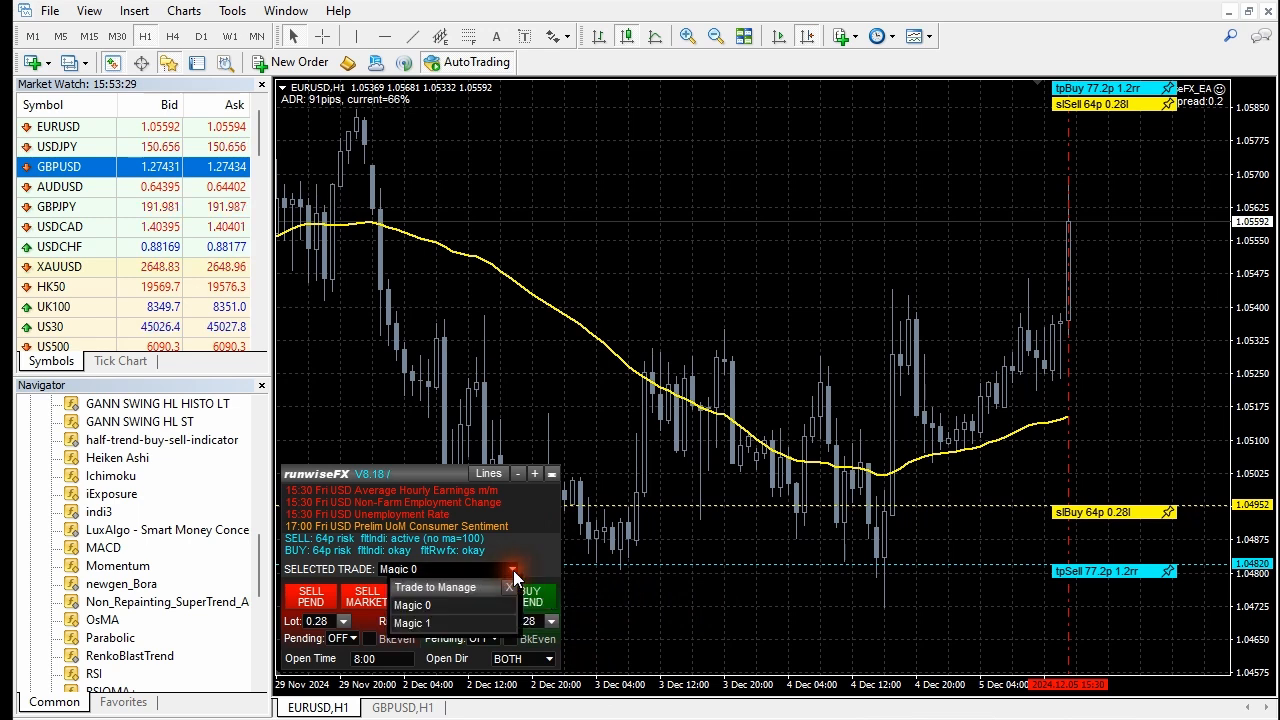
pyautogui.click(459, 607)
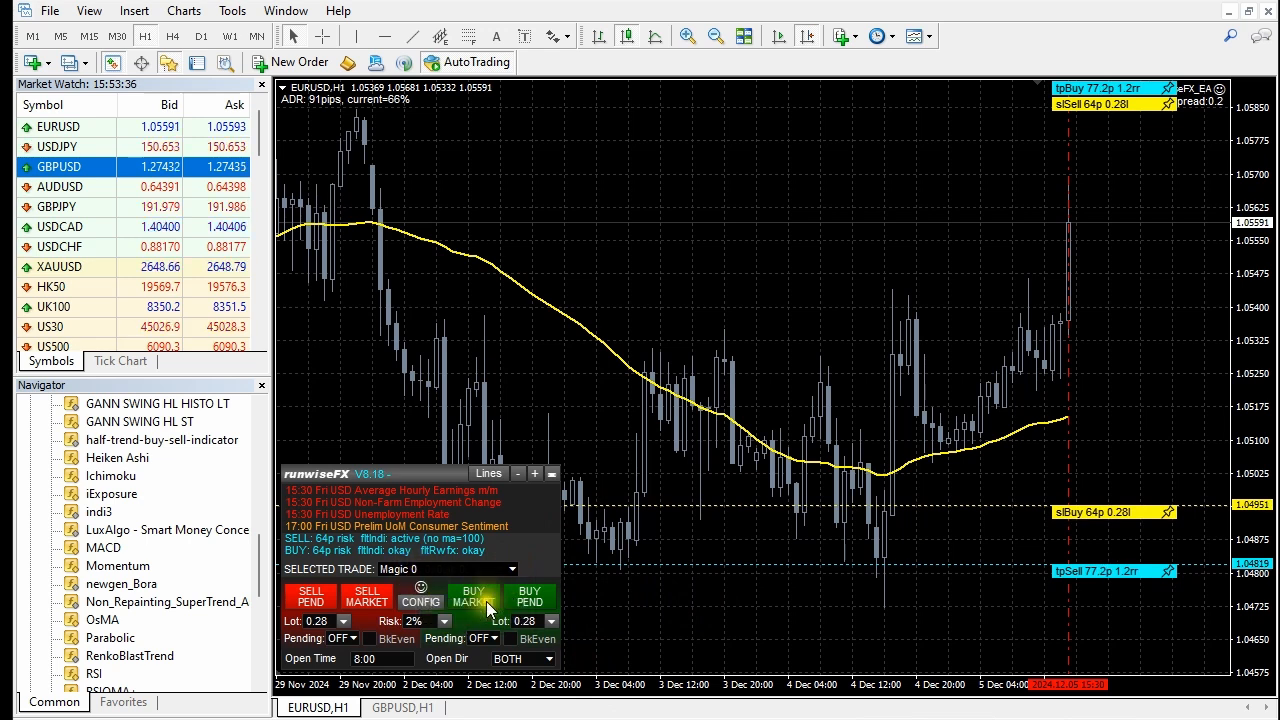
pyautogui.click(509, 571)
pyautogui.click(418, 622)
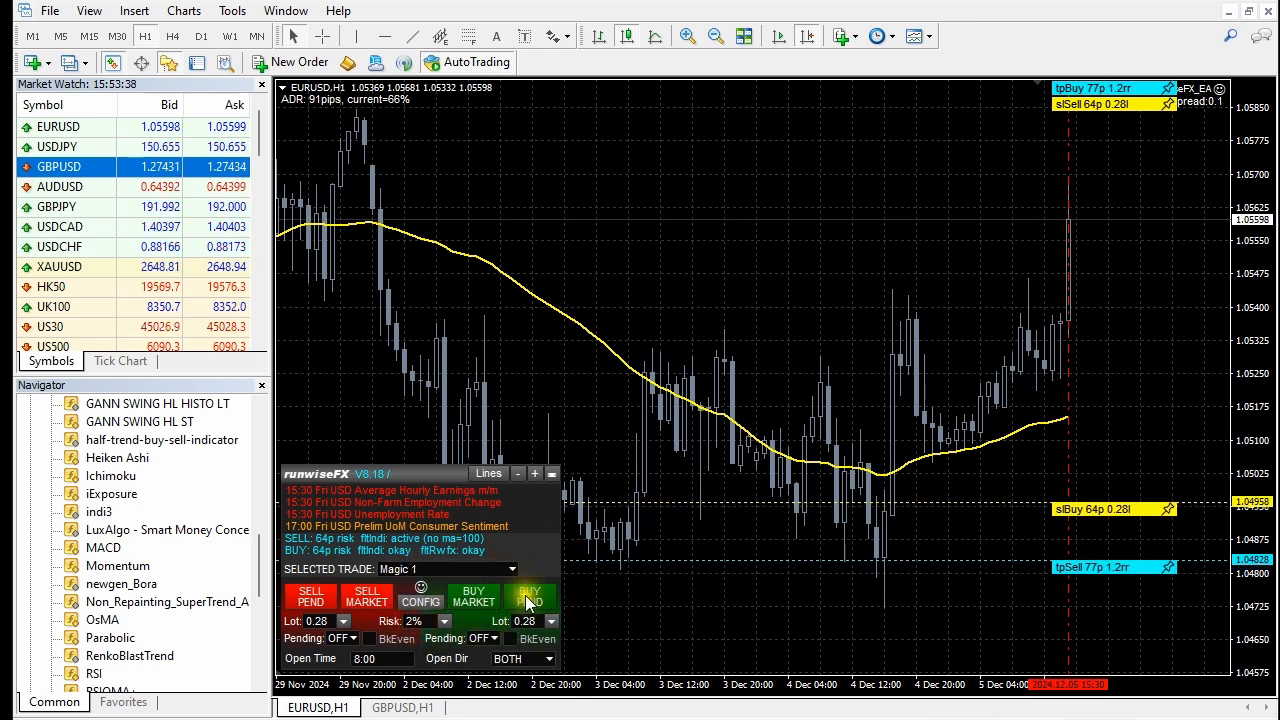
pyautogui.click(460, 569)
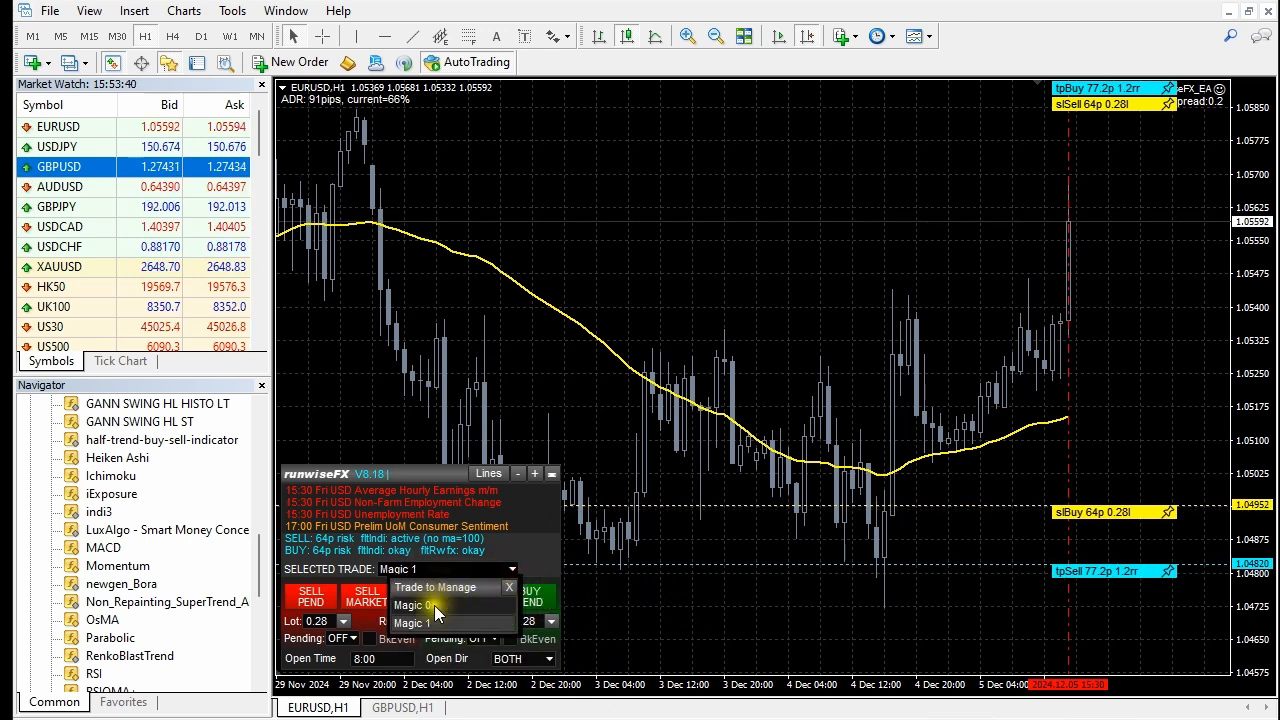
pyautogui.click(434, 605)
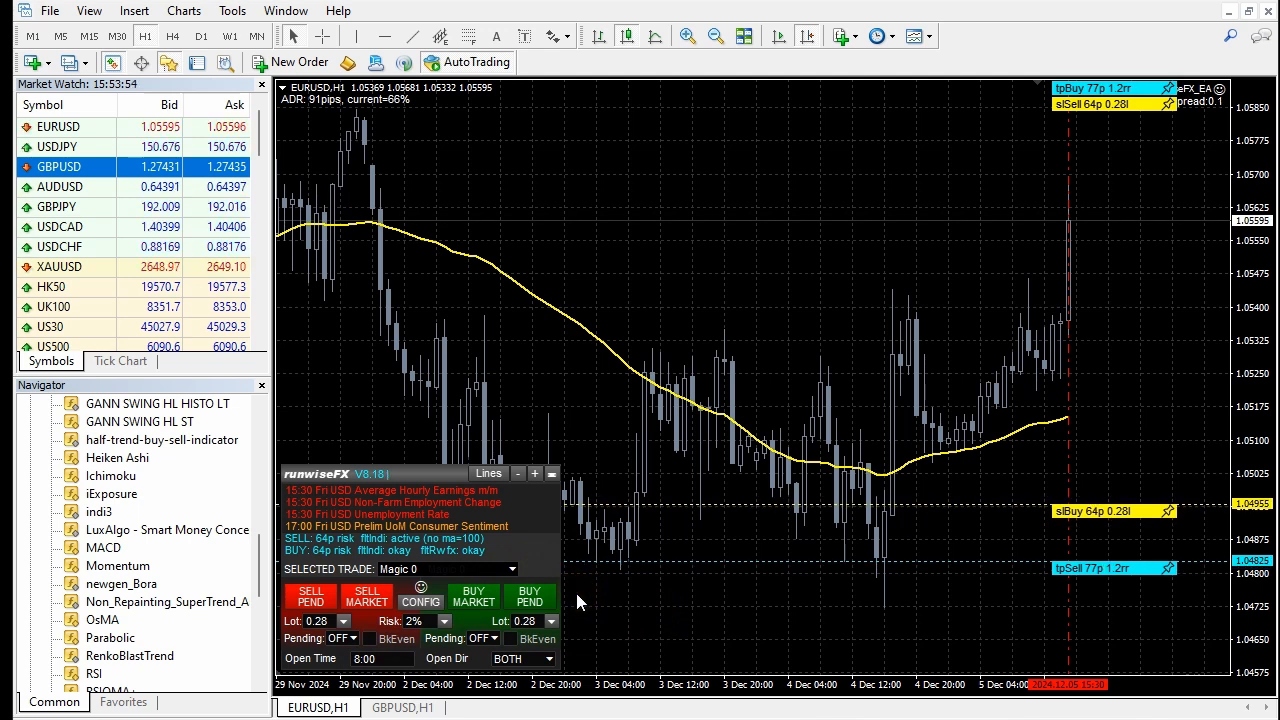
pyautogui.click(511, 569)
pyautogui.click(527, 568)
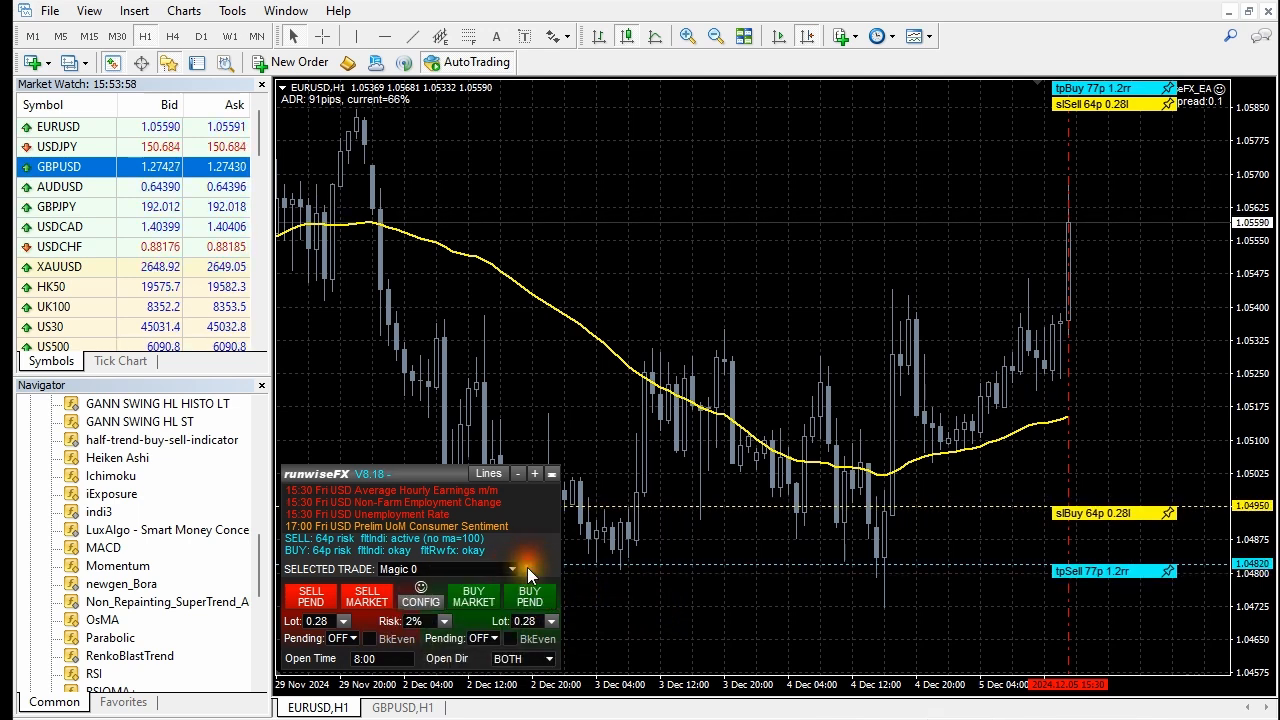
# - Allow textBox.openTime to be set per trade index in multi-trade mode for all symbols and periods, and save
pyautogui.click(422, 601)
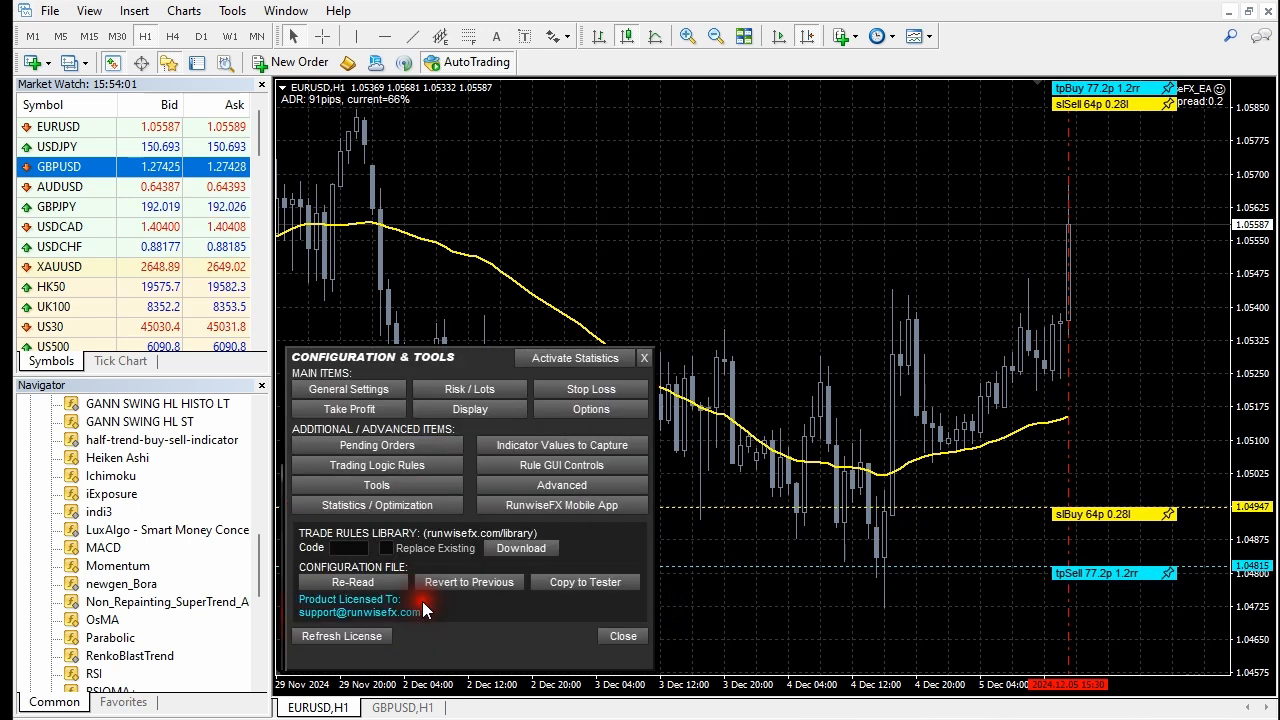
pyautogui.click(547, 468)
pyautogui.click(437, 530)
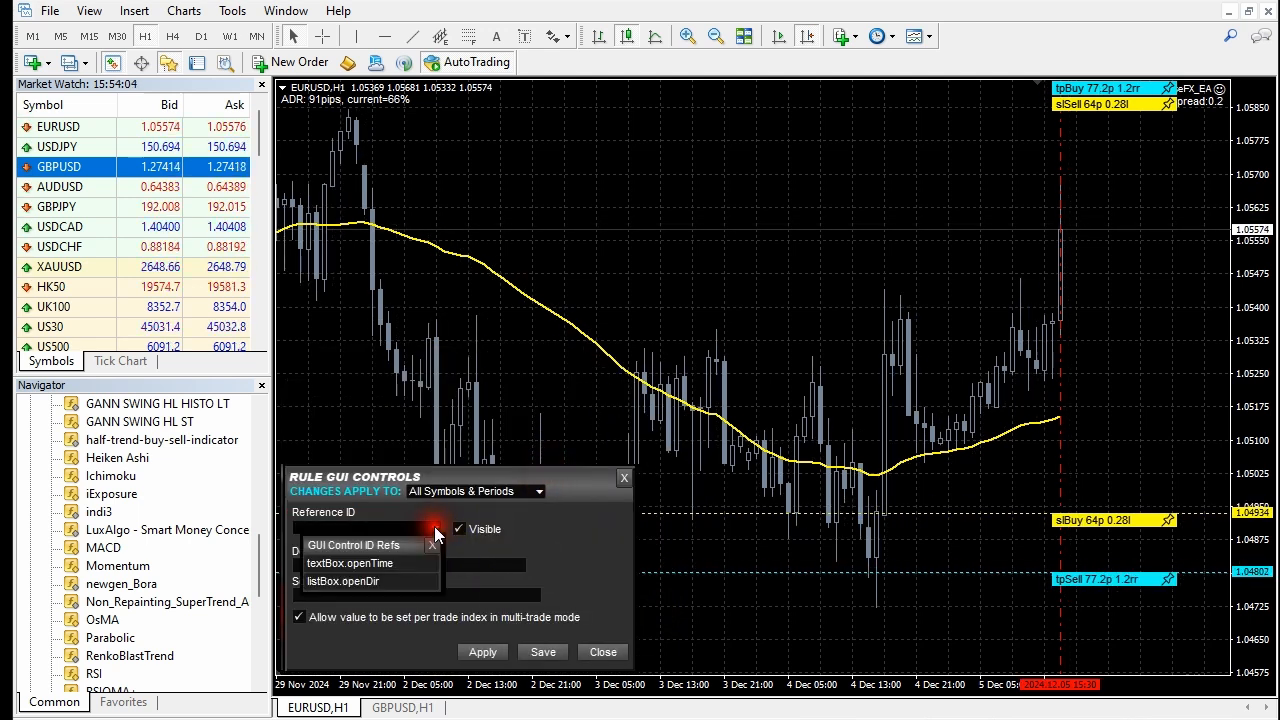
pyautogui.click(362, 563)
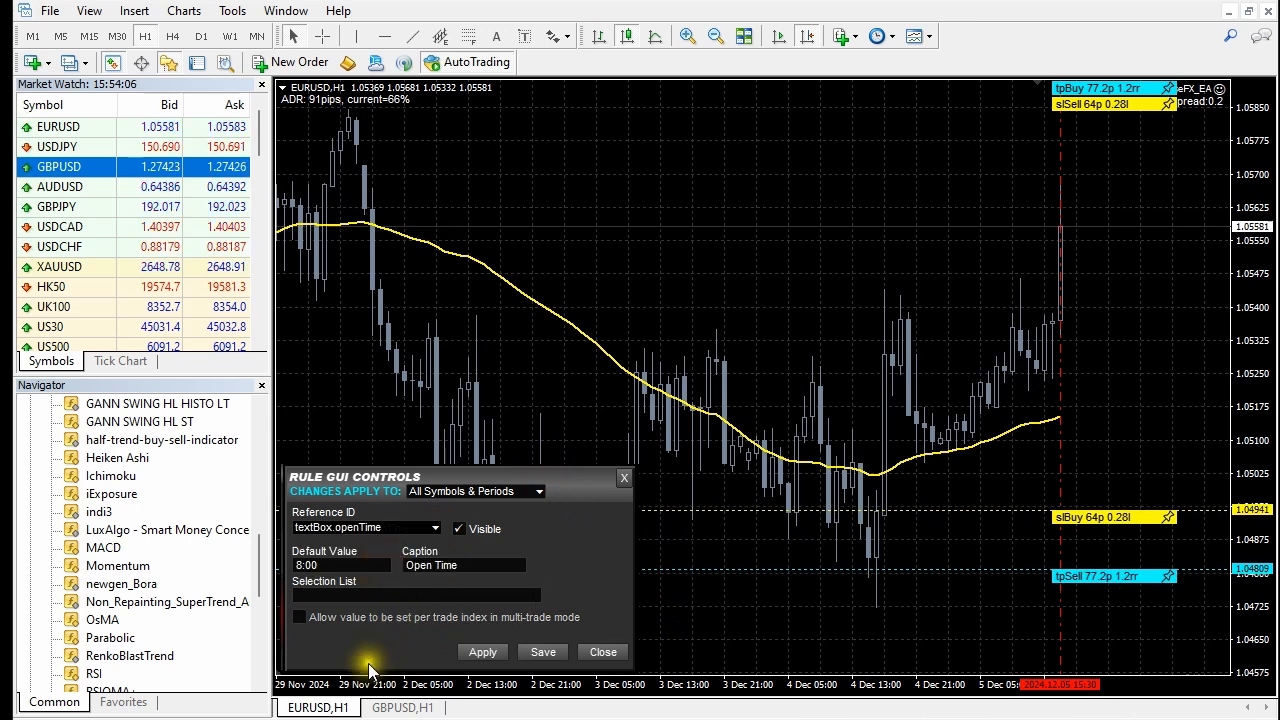
pyautogui.click(300, 618)
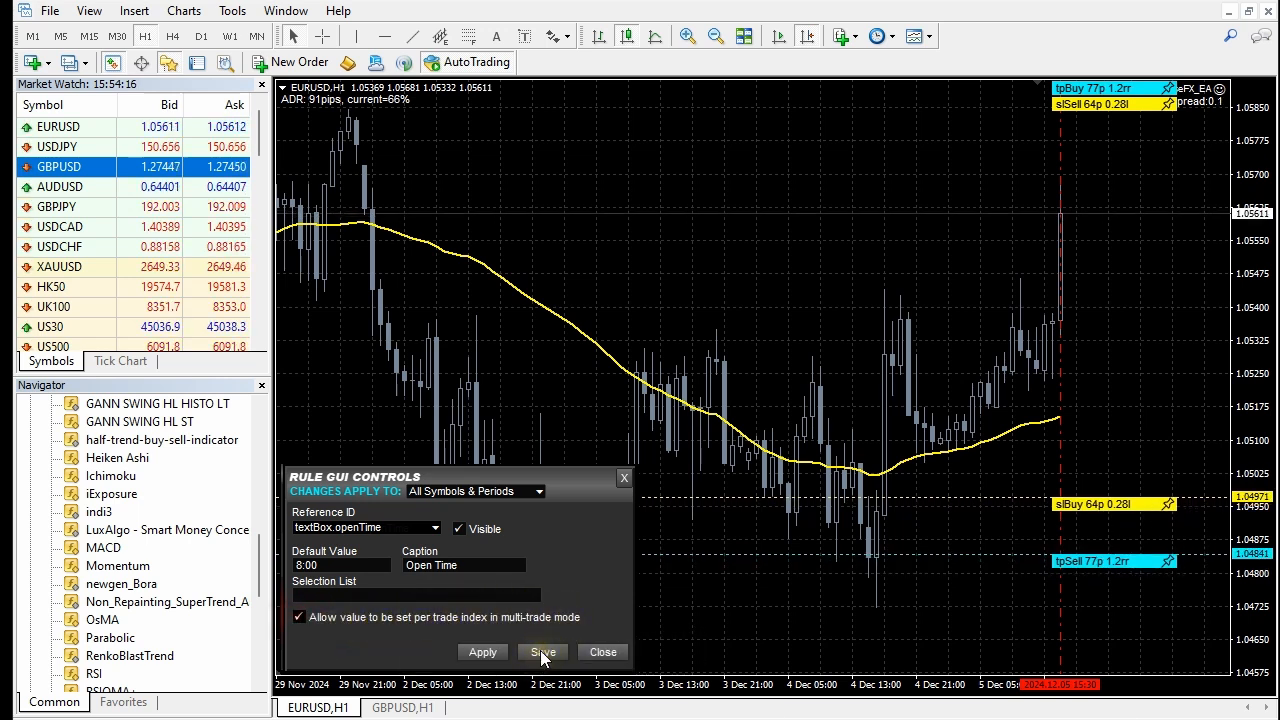
pyautogui.click(543, 653)
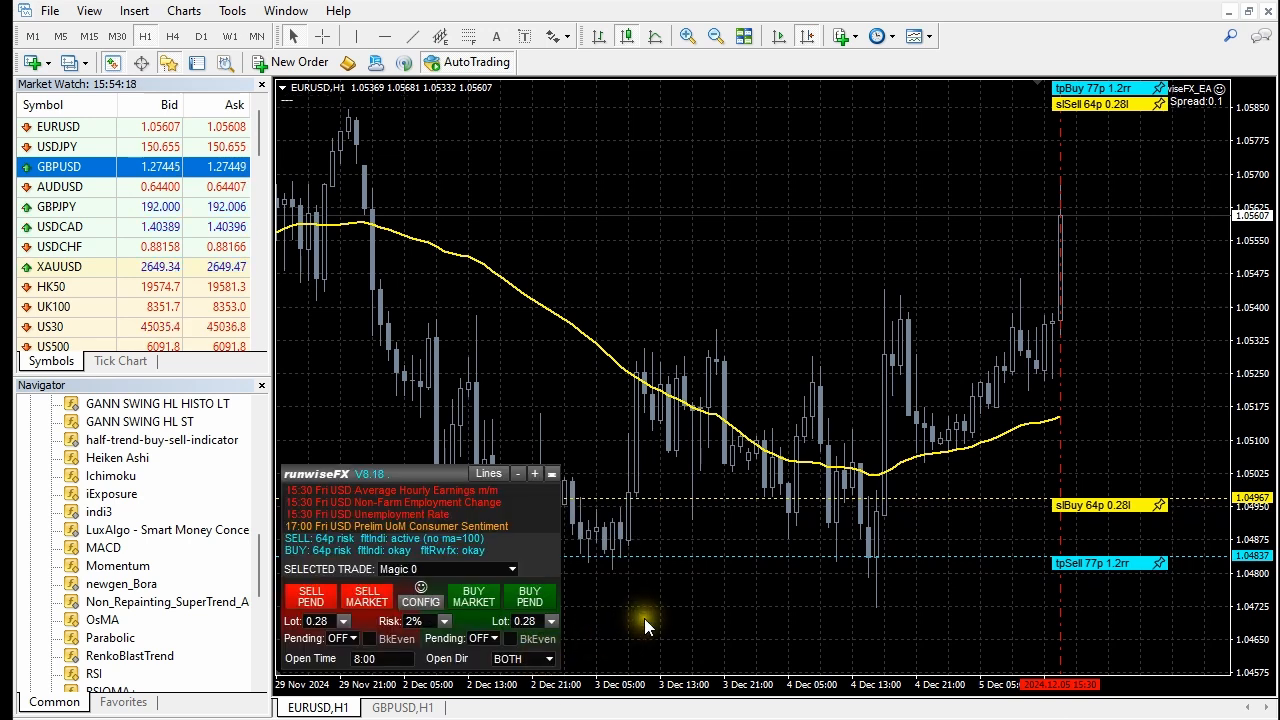
pyautogui.click(508, 570)
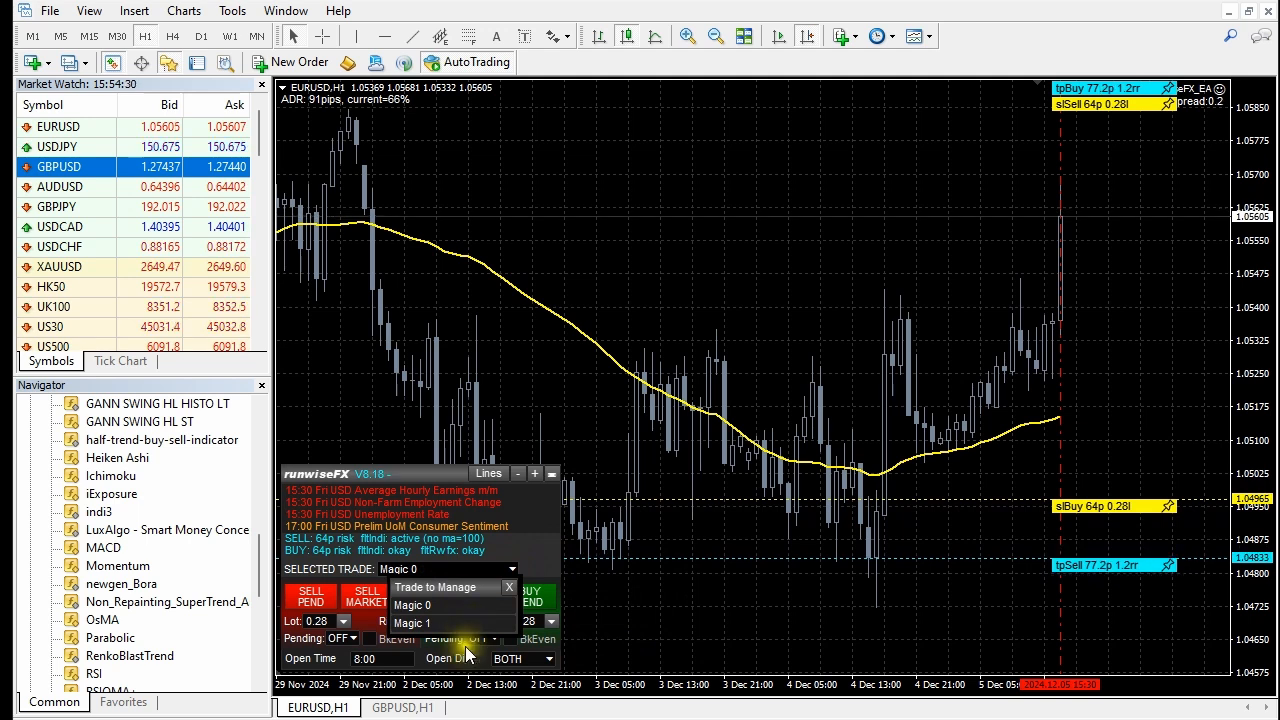
pyautogui.click(509, 587)
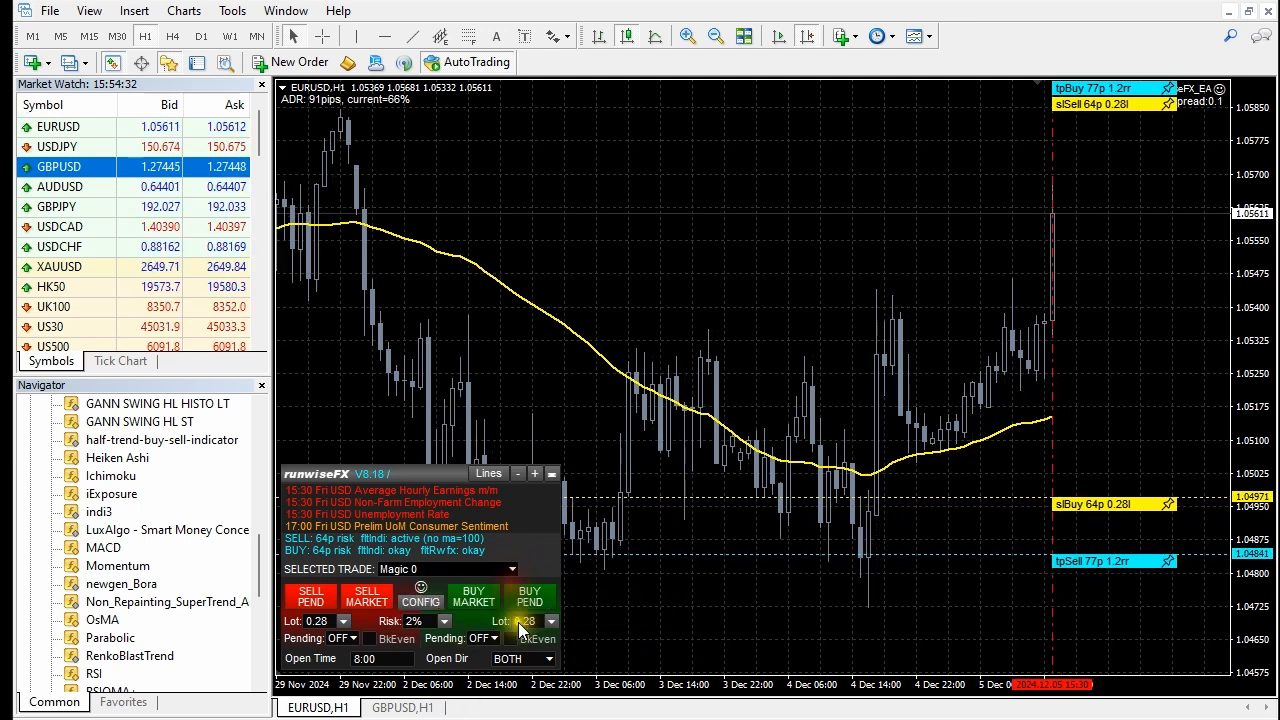
# - Open the textBox.openTime rule control's settings and limit the changes to trade index 1
pyautogui.click(426, 603)
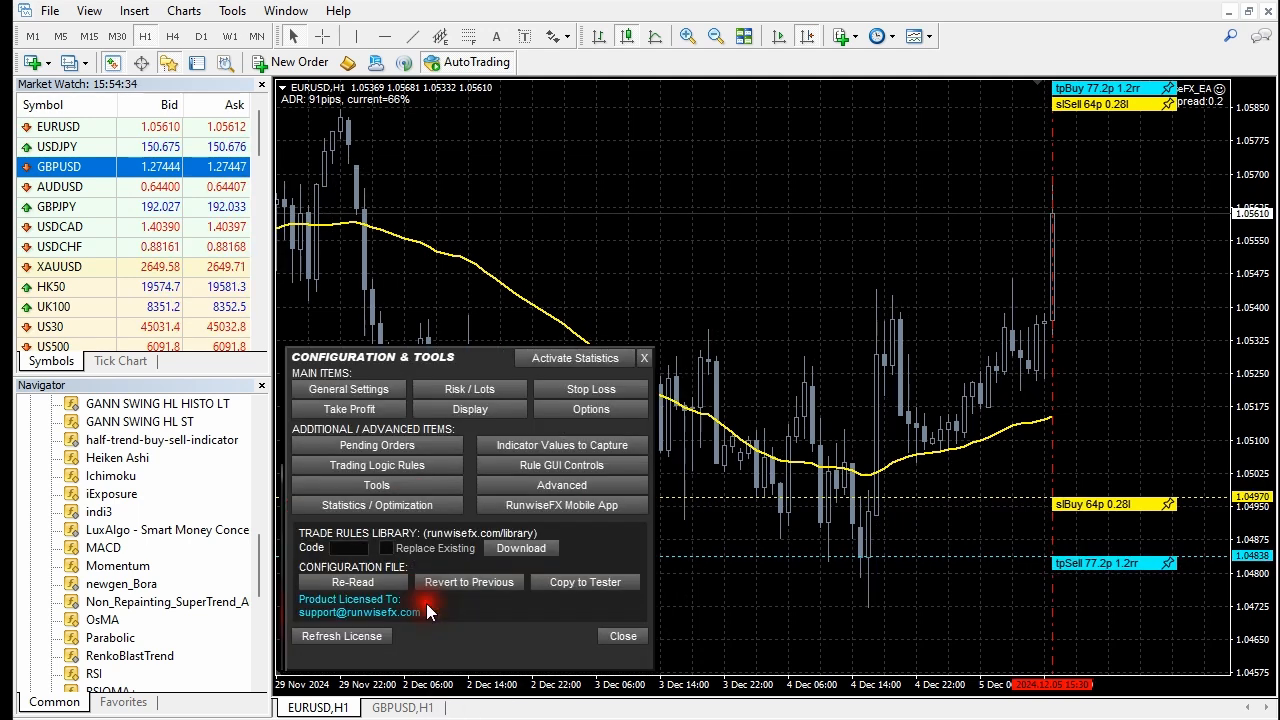
pyautogui.click(547, 474)
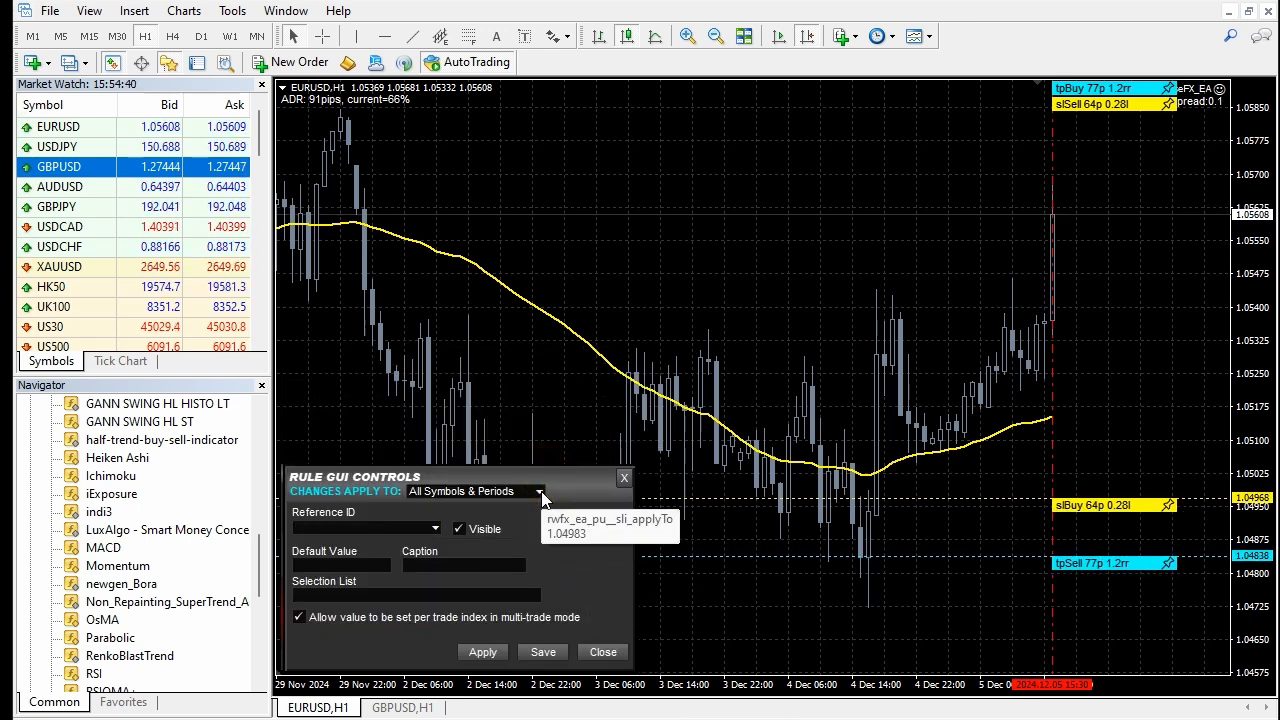
pyautogui.click(435, 528)
pyautogui.click(348, 563)
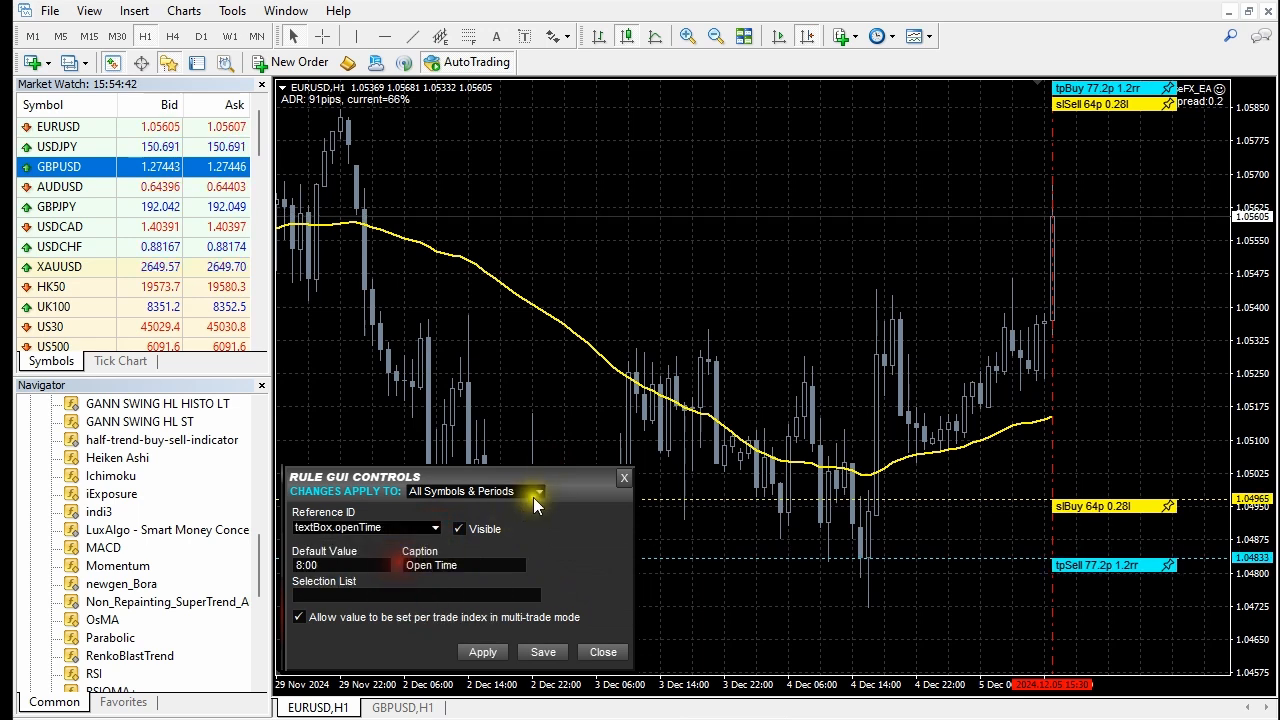
pyautogui.moveTo(540, 493); pyautogui.dragTo(403, 498)
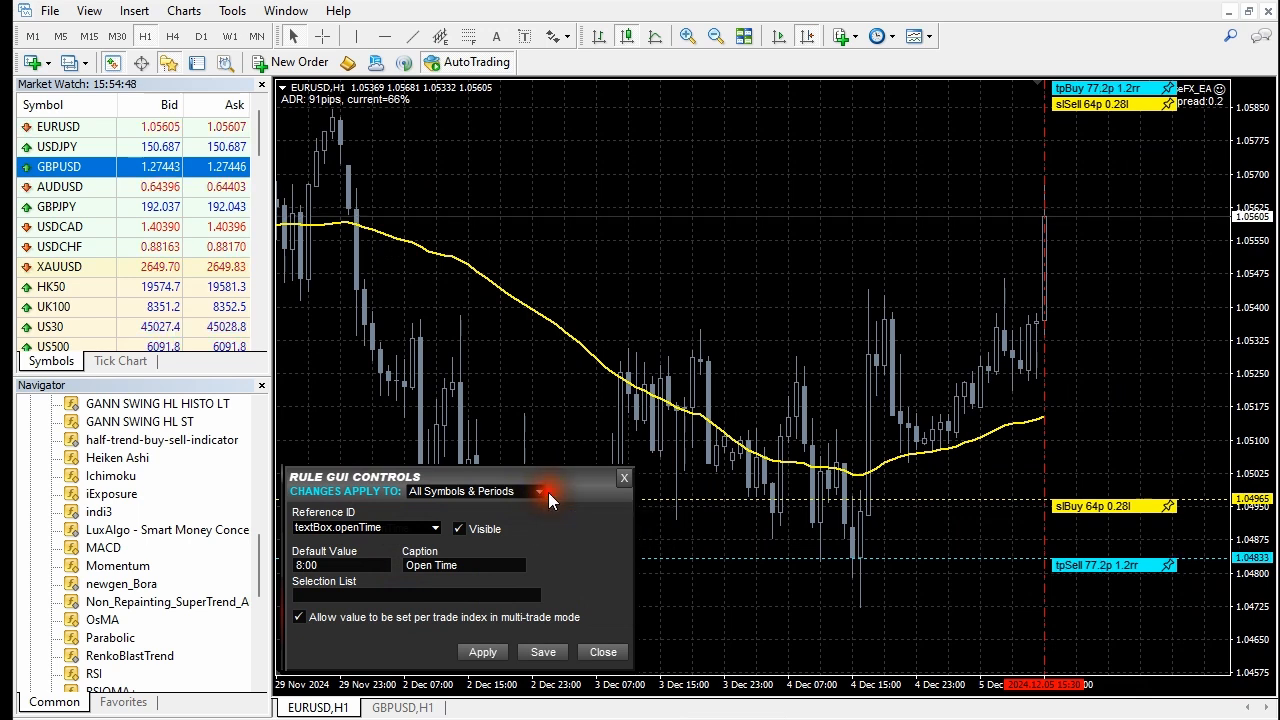
pyautogui.click(539, 496)
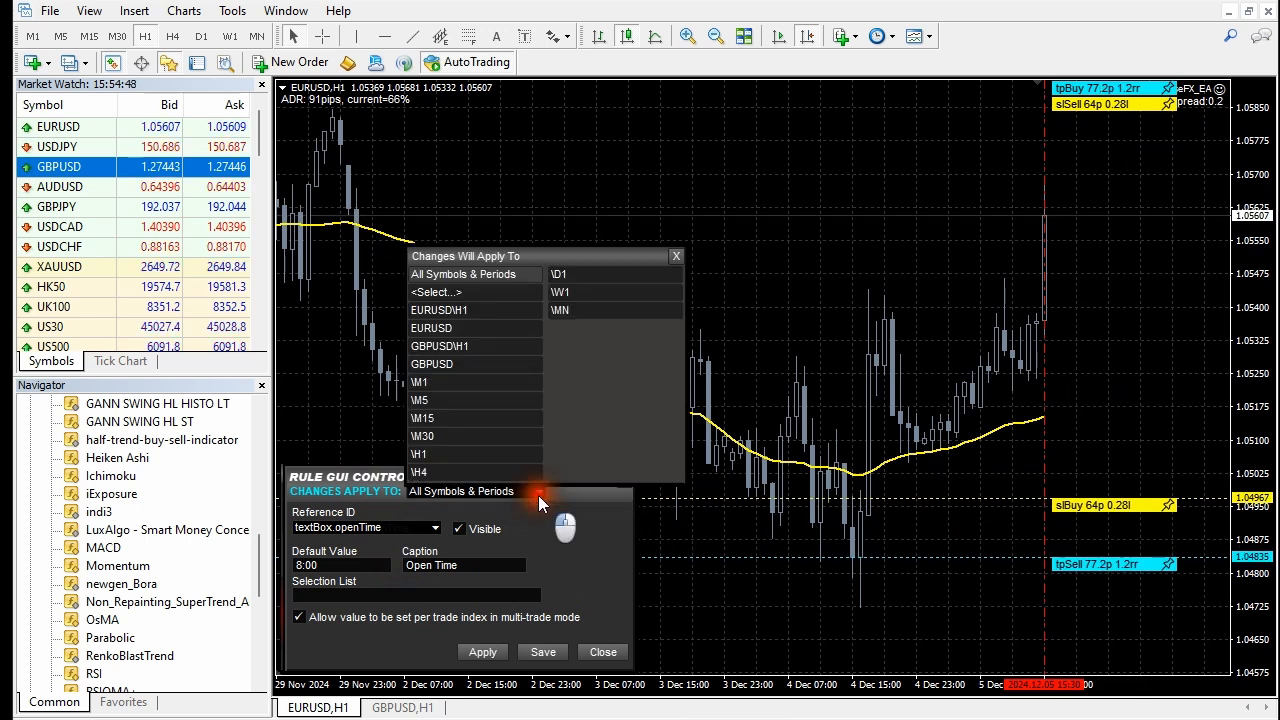
pyautogui.click(463, 290)
pyautogui.write('1')
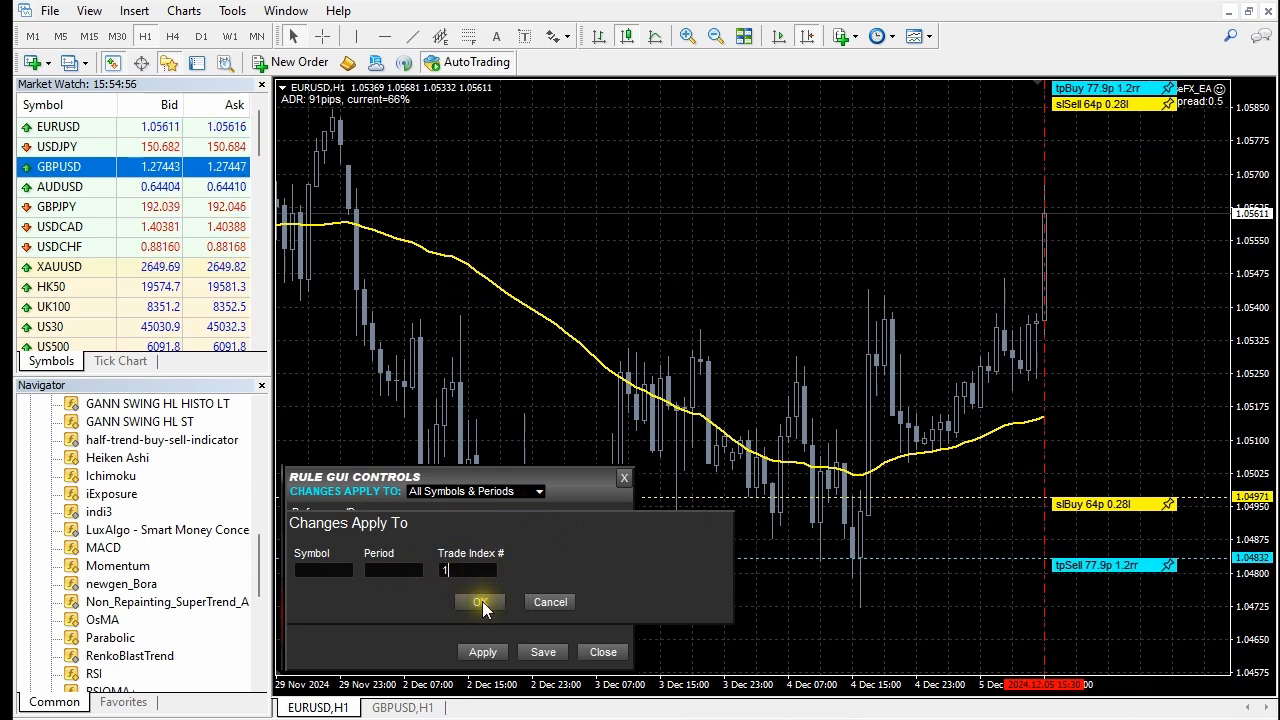
pyautogui.click(483, 601)
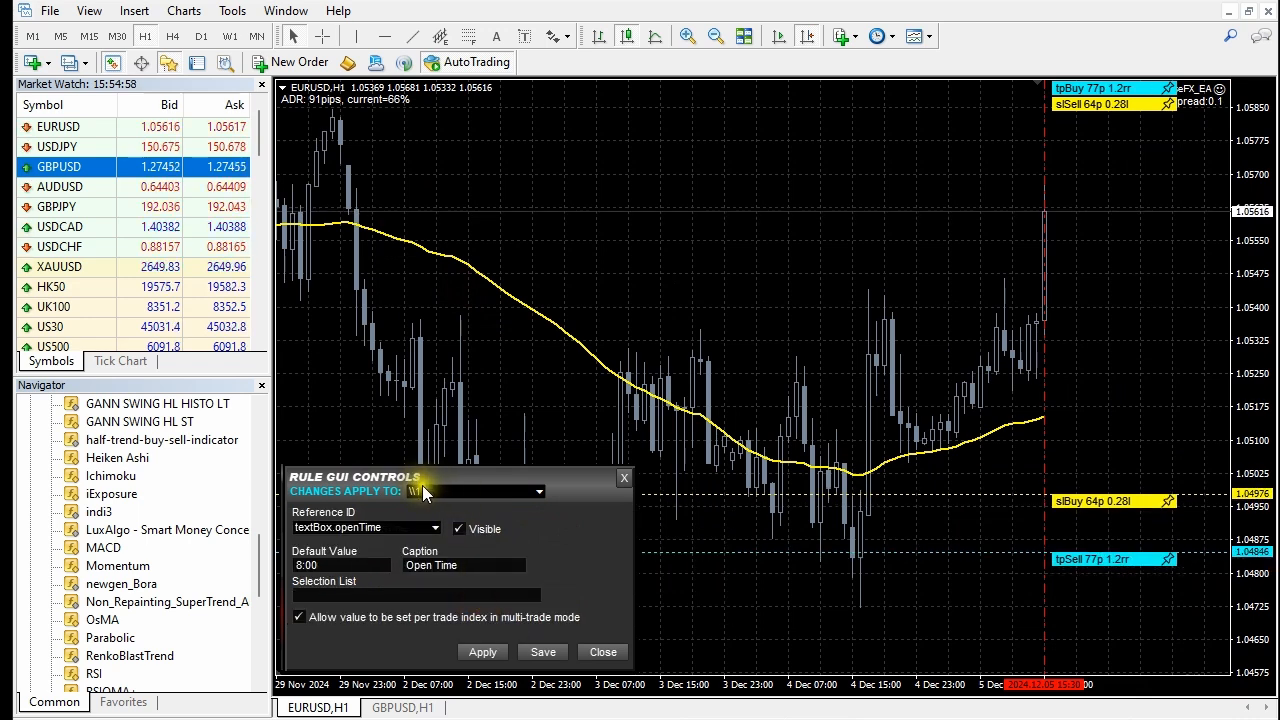
# - Set the Open Time control's default value to 12:00 for trade index 1, and save
pyautogui.click(300, 566)
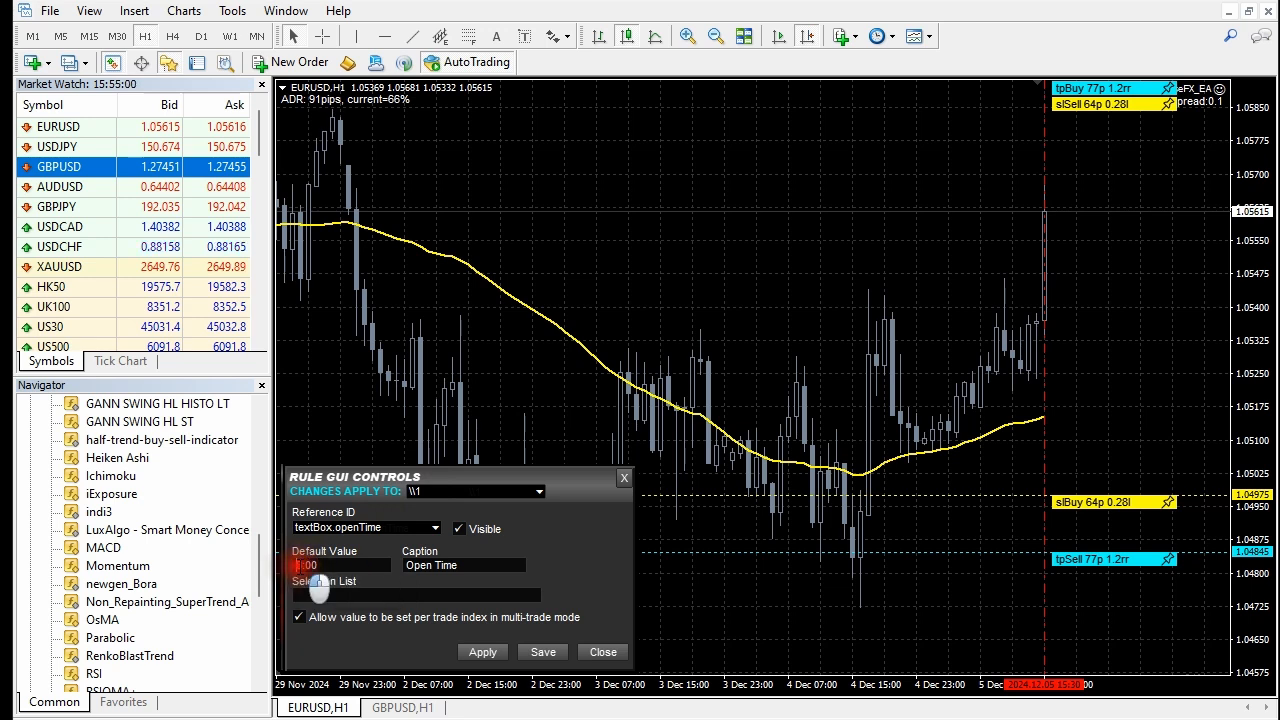
pyautogui.write('12')
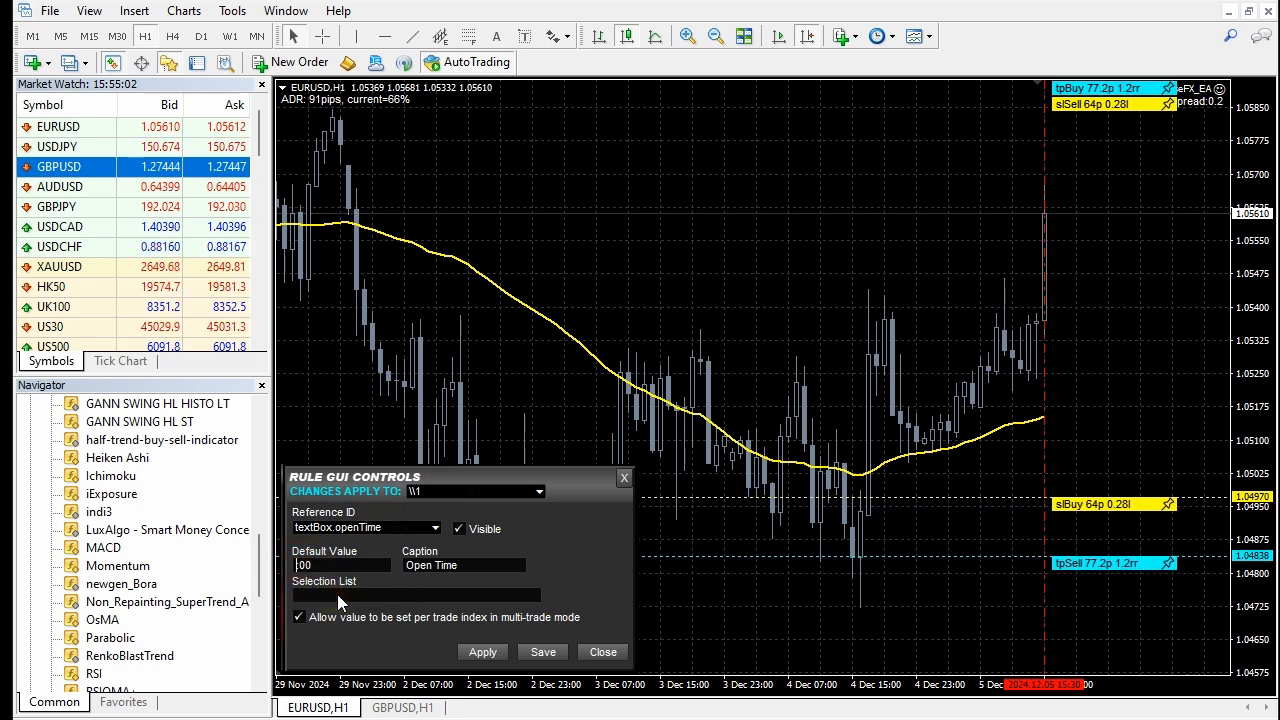
pyautogui.click(543, 652)
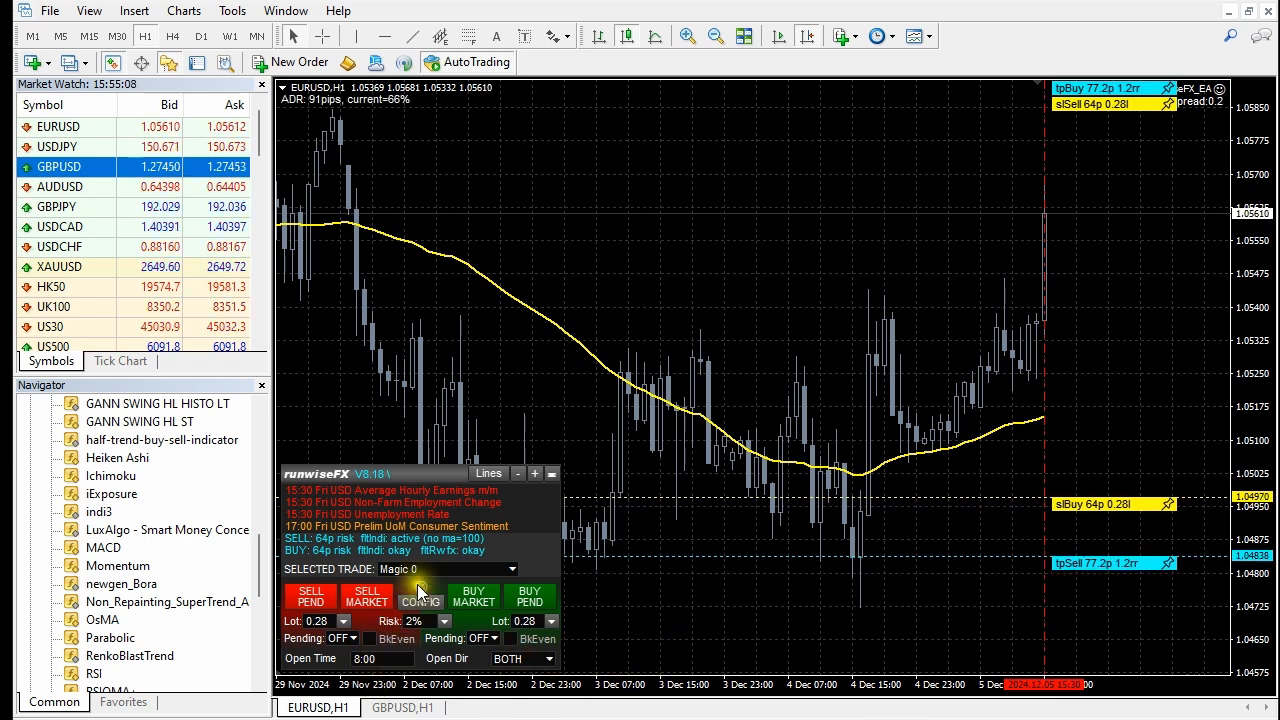
# - Check the open time with Magic 1 selected on EURUSD, and with Magic 1 and Magic 0 on the GBPUSD H1 chart
pyautogui.click(508, 571)
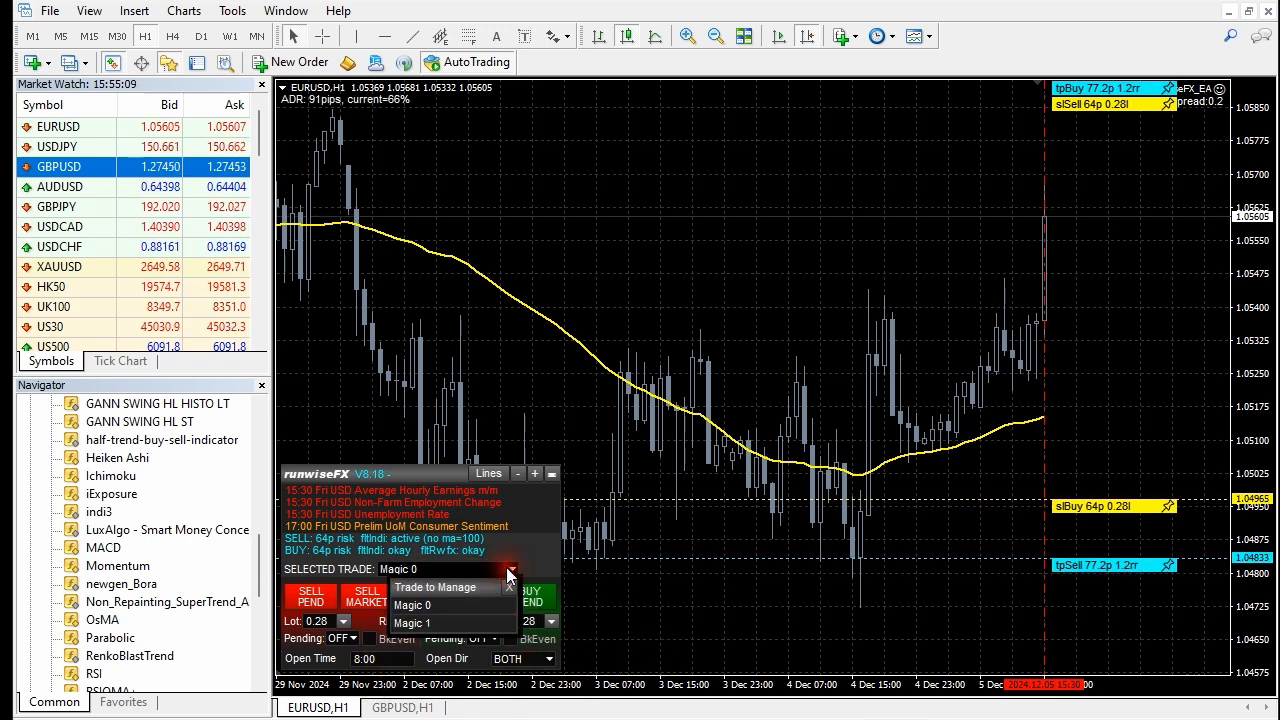
pyautogui.click(416, 625)
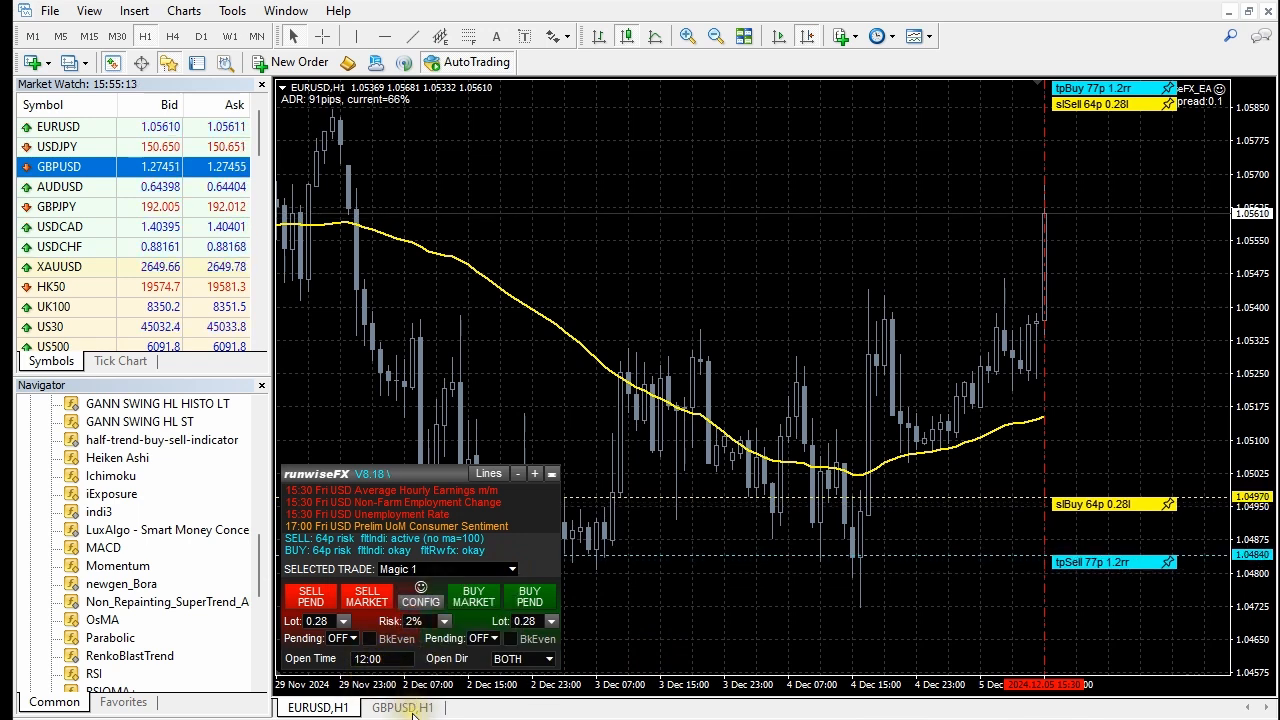
pyautogui.click(412, 707)
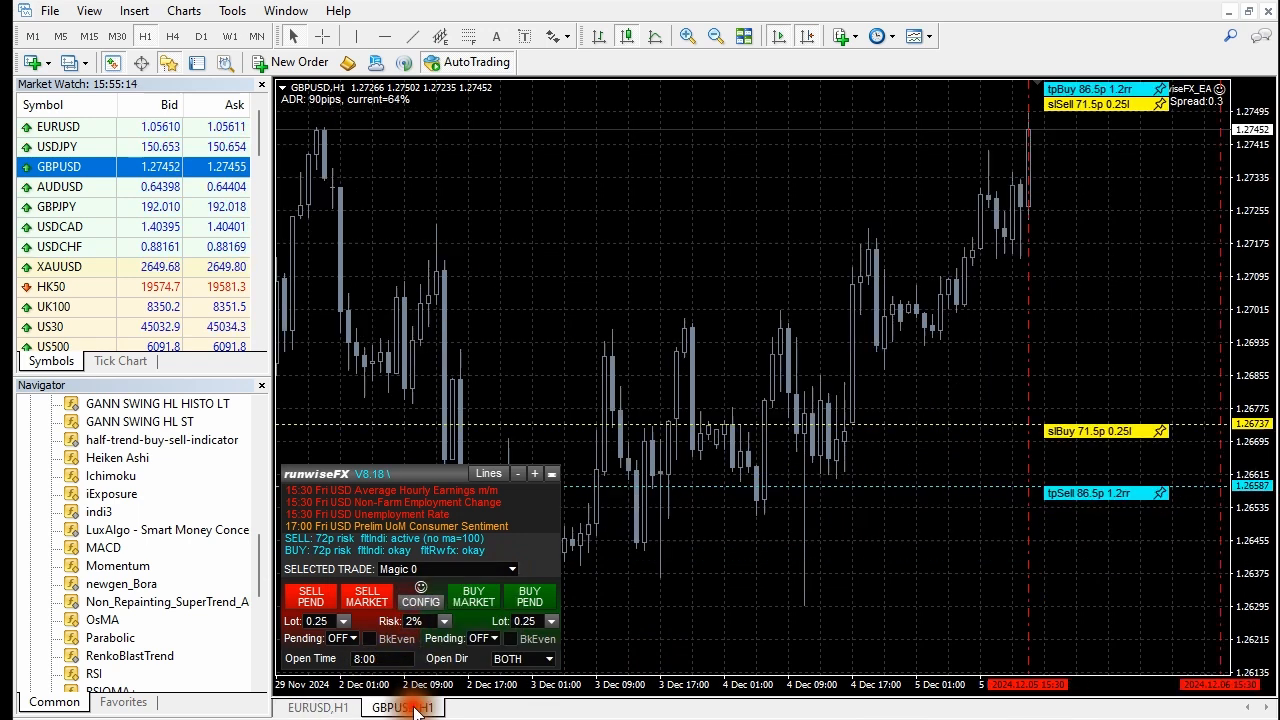
pyautogui.click(512, 569)
pyautogui.click(452, 620)
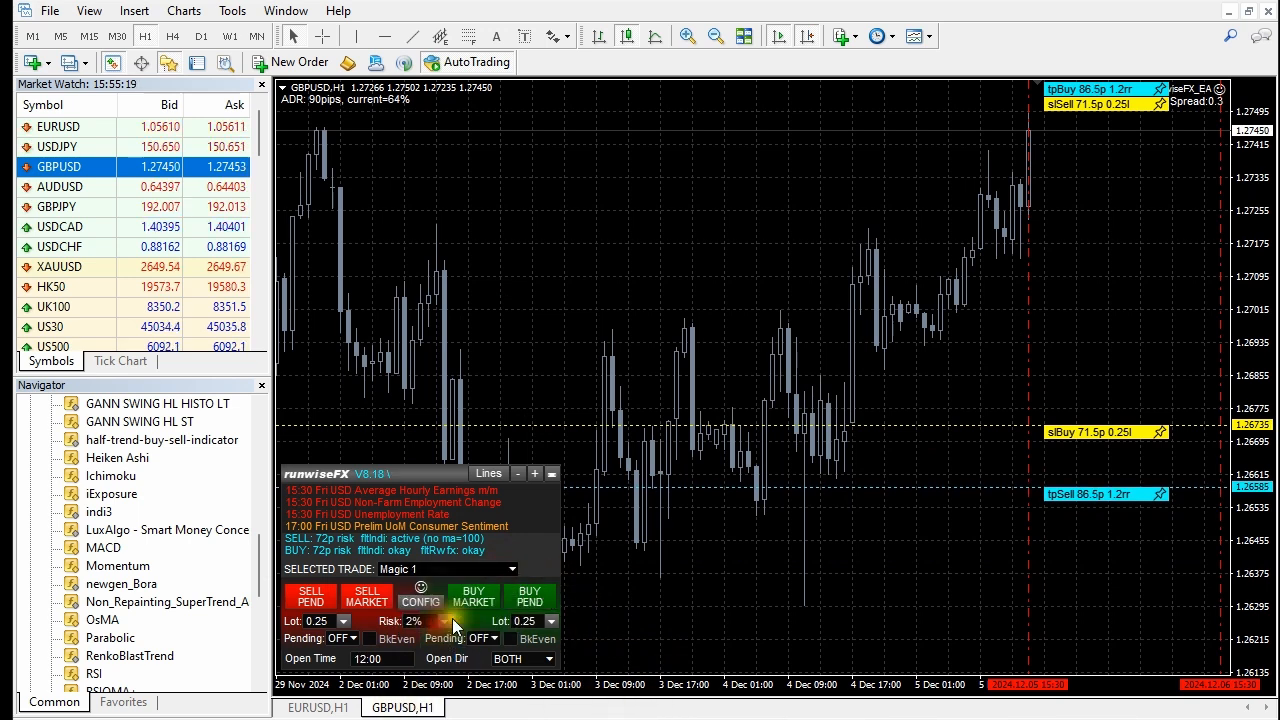
pyautogui.click(485, 569)
pyautogui.click(440, 602)
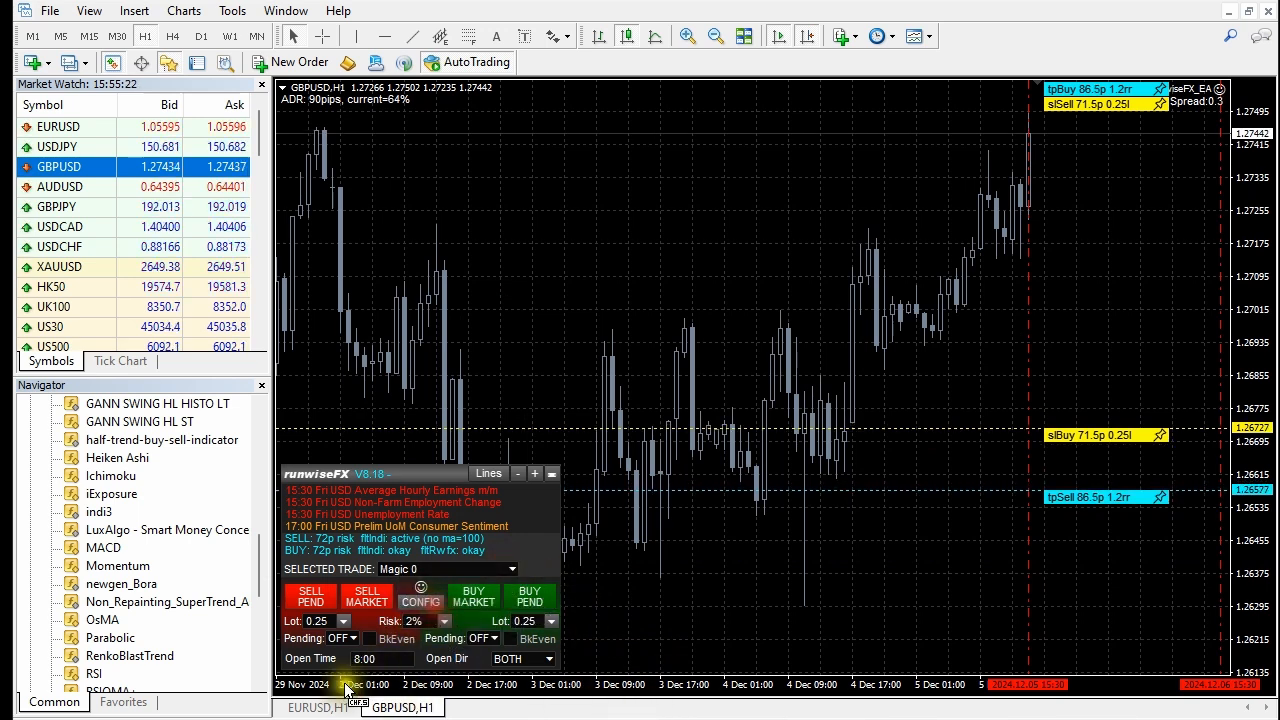
# - Return to the EURUSD H1 chart and set the EA panel's selected trade back to Magic 0
pyautogui.click(318, 707)
pyautogui.click(405, 602)
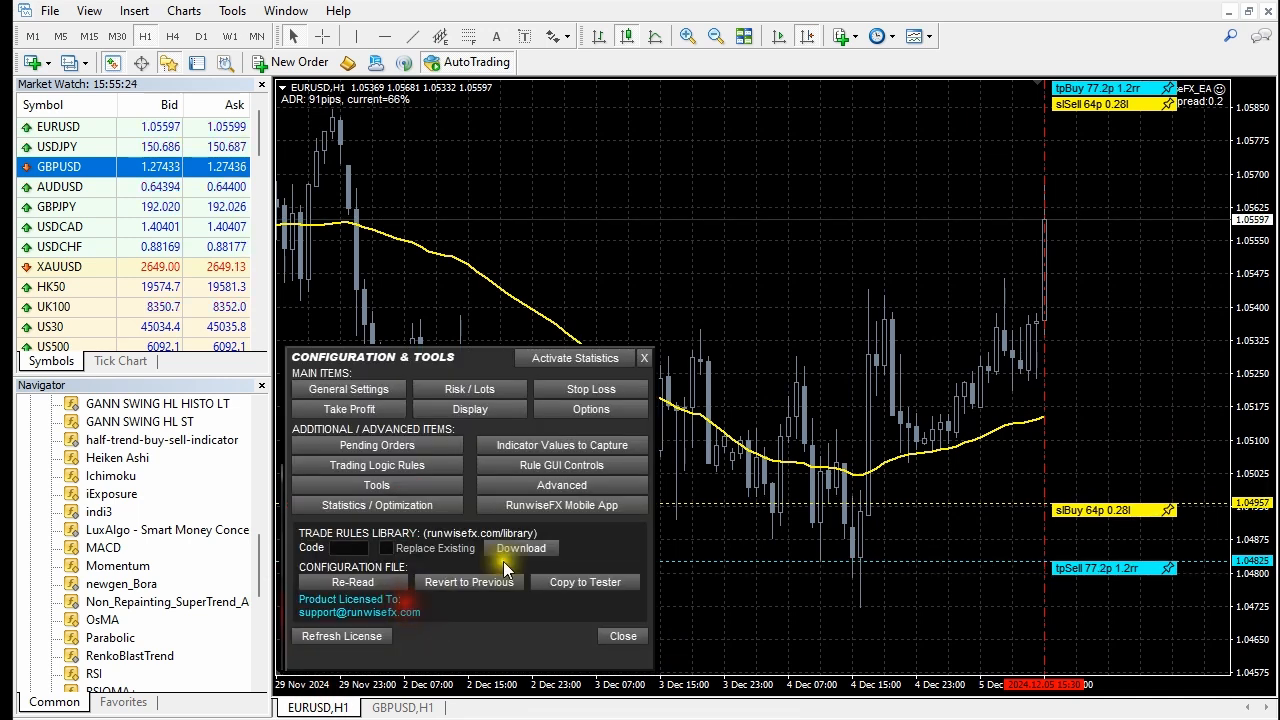
pyautogui.click(619, 636)
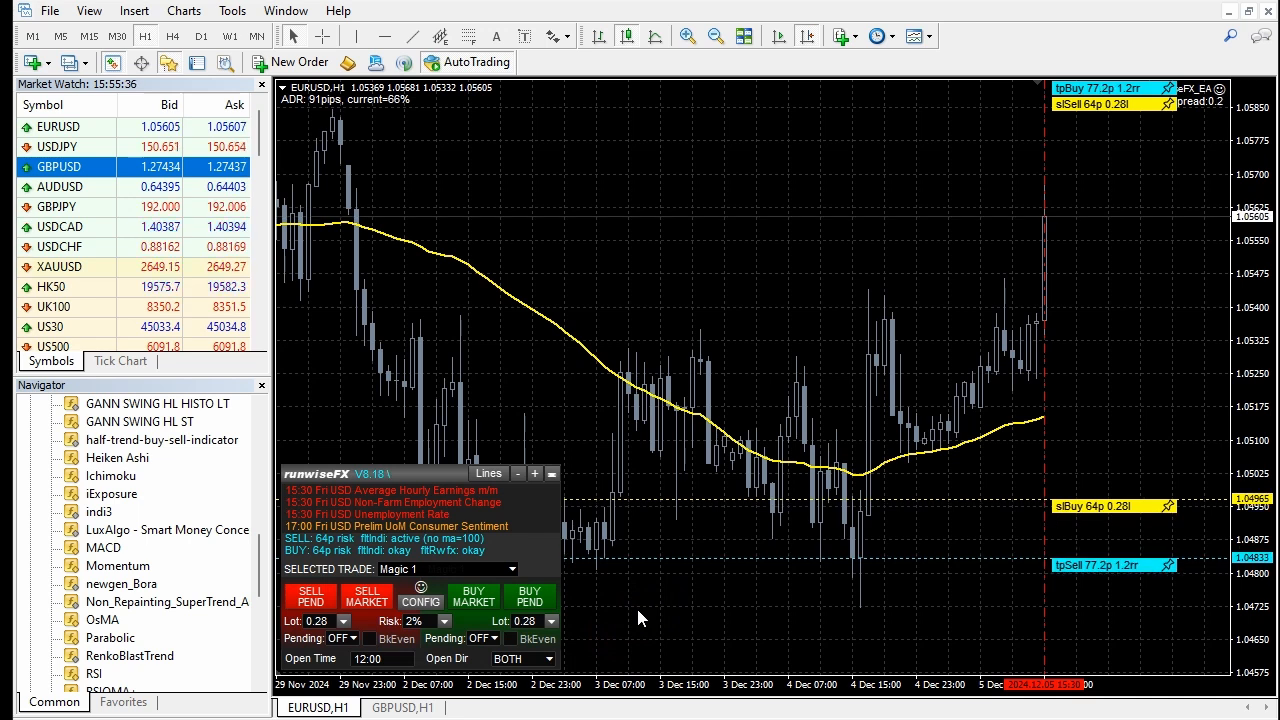
pyautogui.click(506, 570)
pyautogui.click(438, 606)
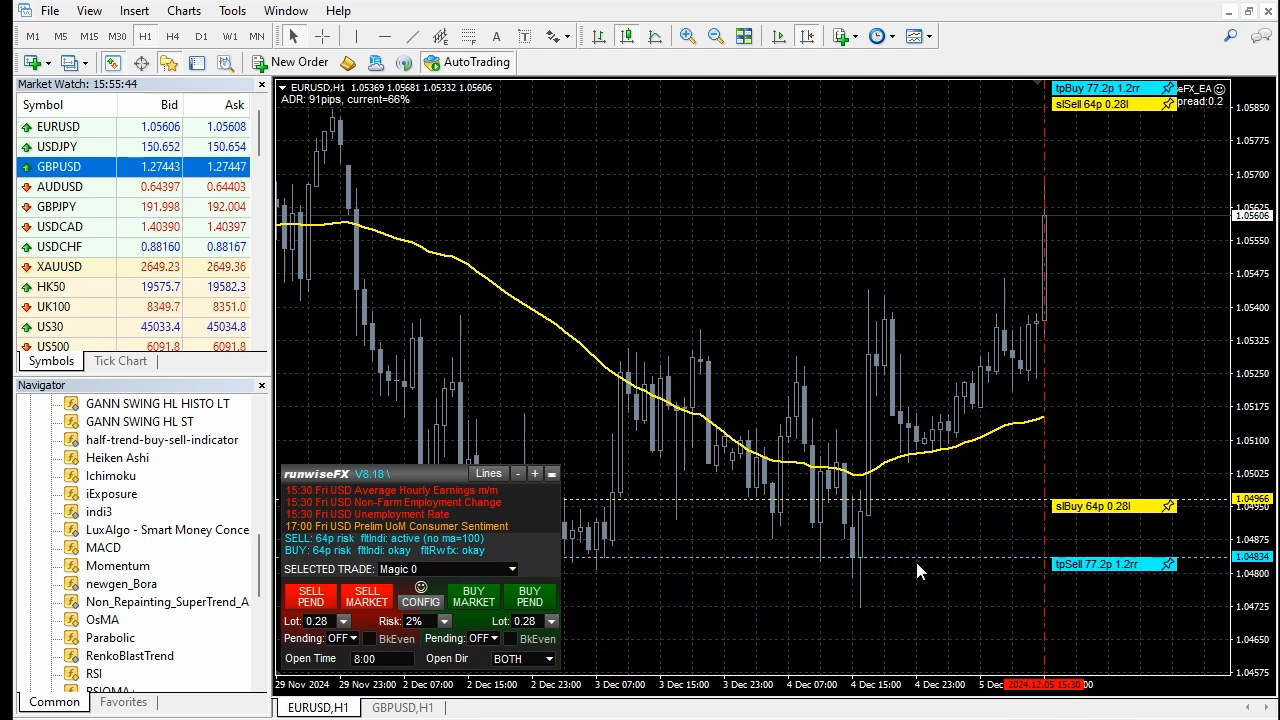
pyautogui.click(997, 428)
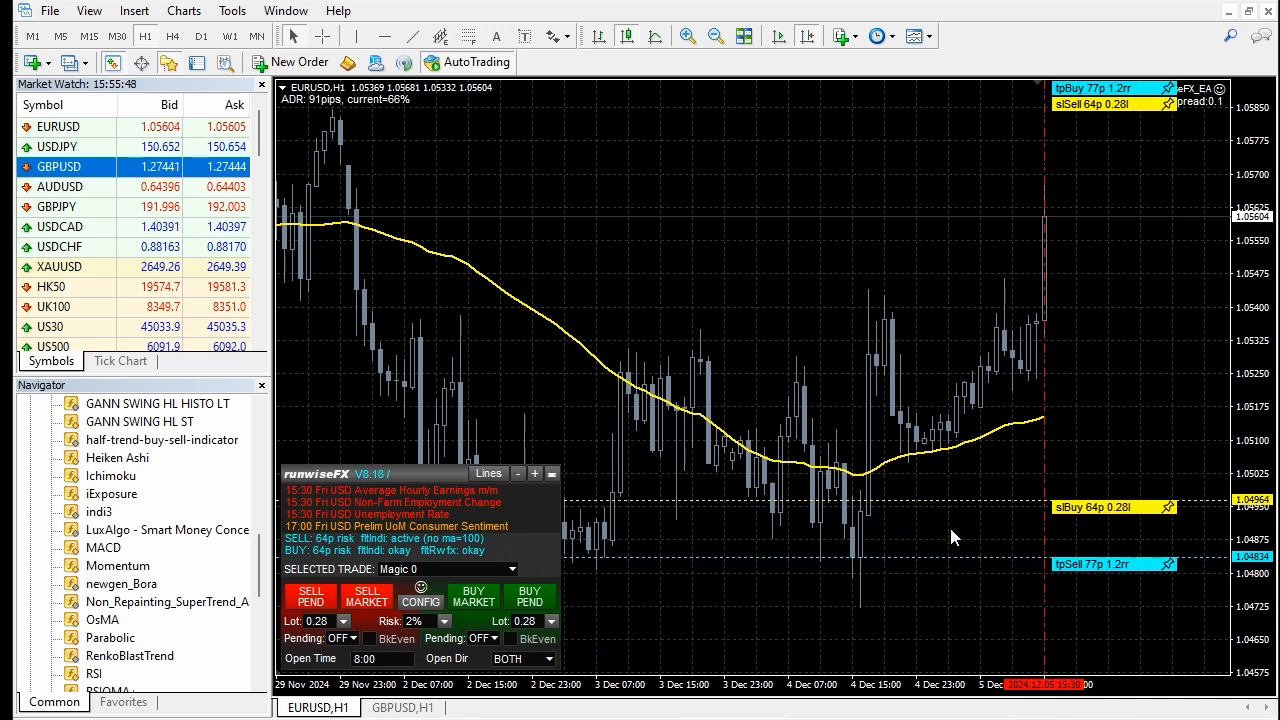
# - Switch to the runwiseFX library page in the browser and copy the hot key open trade rule's code s-hko
pyautogui.click(597, 597)
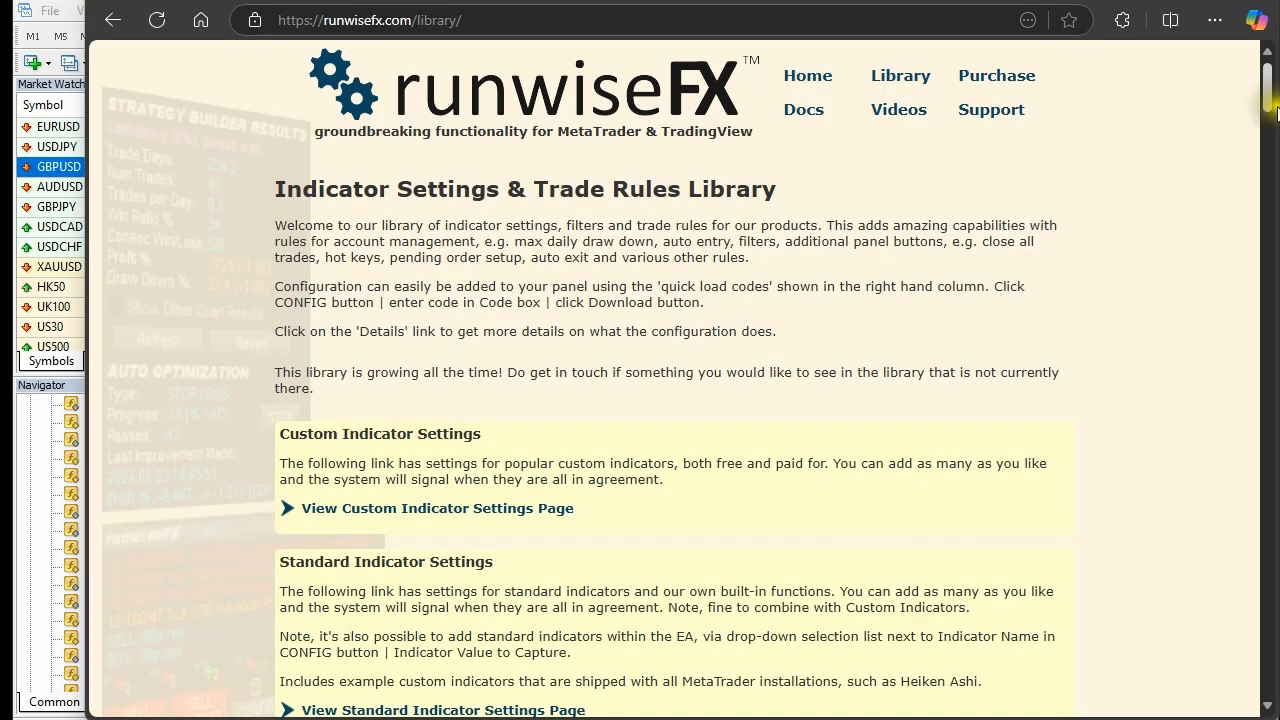
pyautogui.moveTo(1272, 100); pyautogui.dragTo(1274, 498)
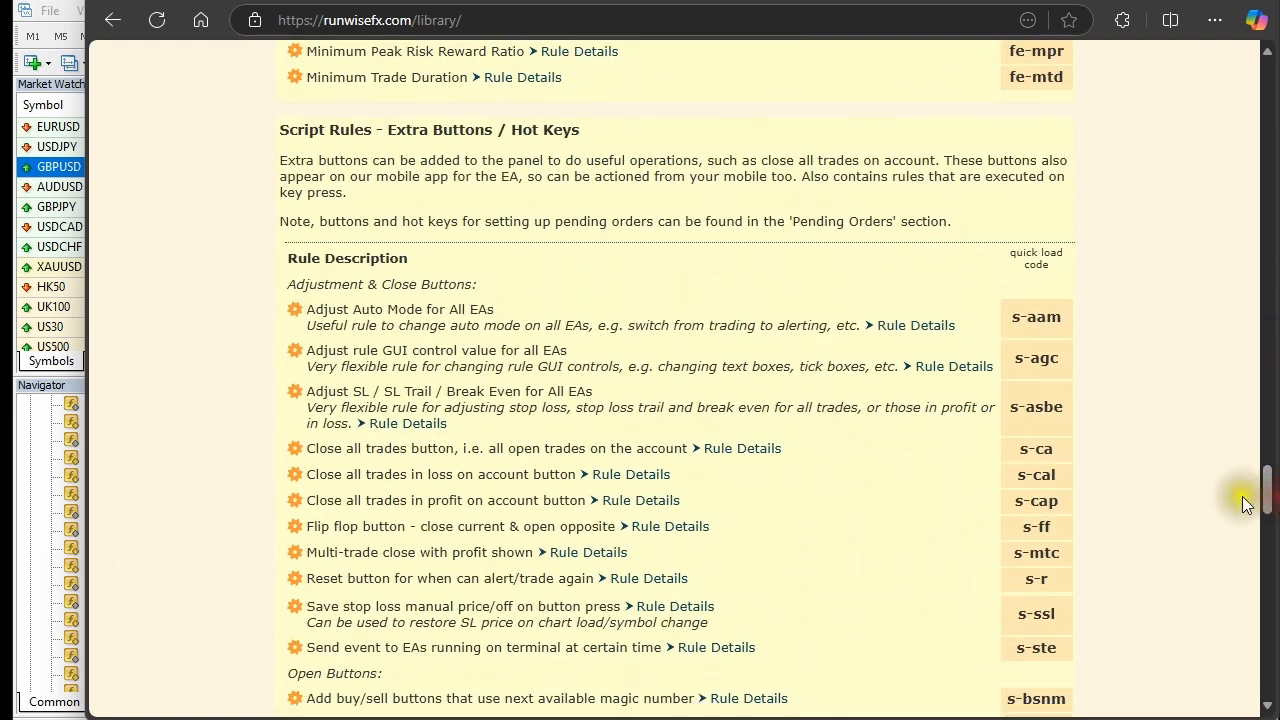
pyautogui.scroll(-5, 1150, 513)
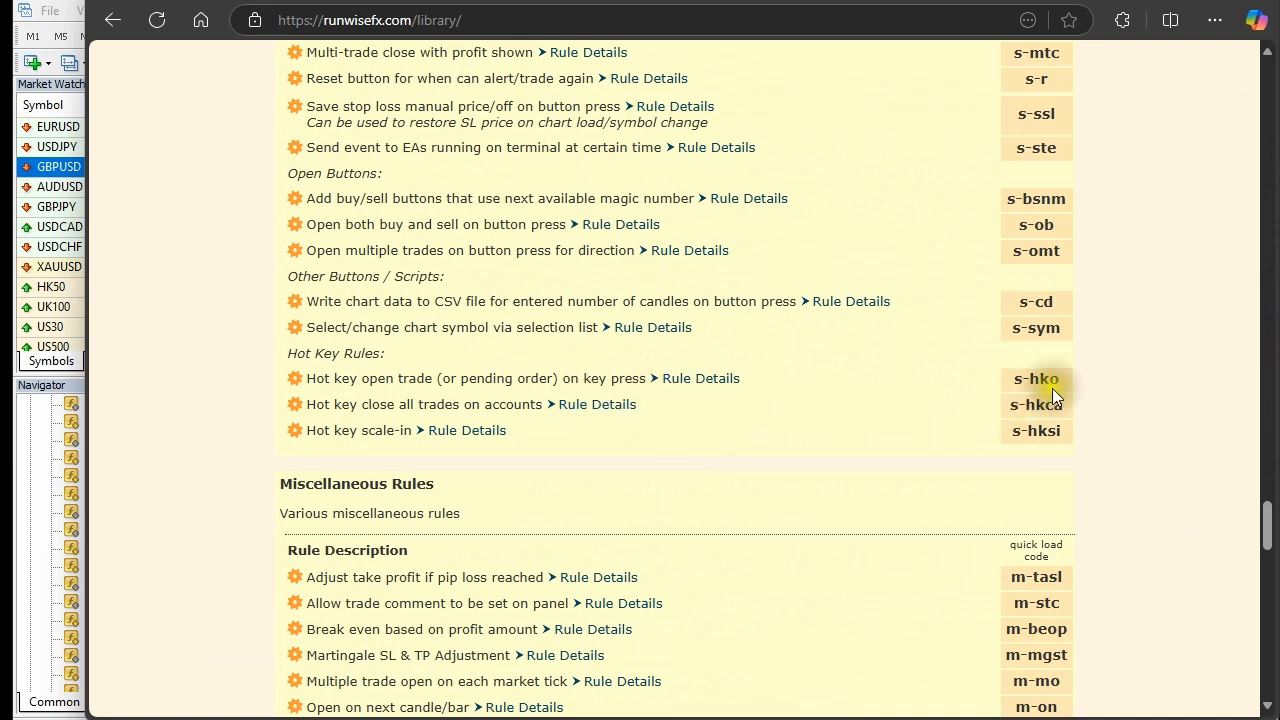
pyautogui.moveTo(1066, 376); pyautogui.dragTo(1013, 379)
pyautogui.hotkey('ctrl', 'c')
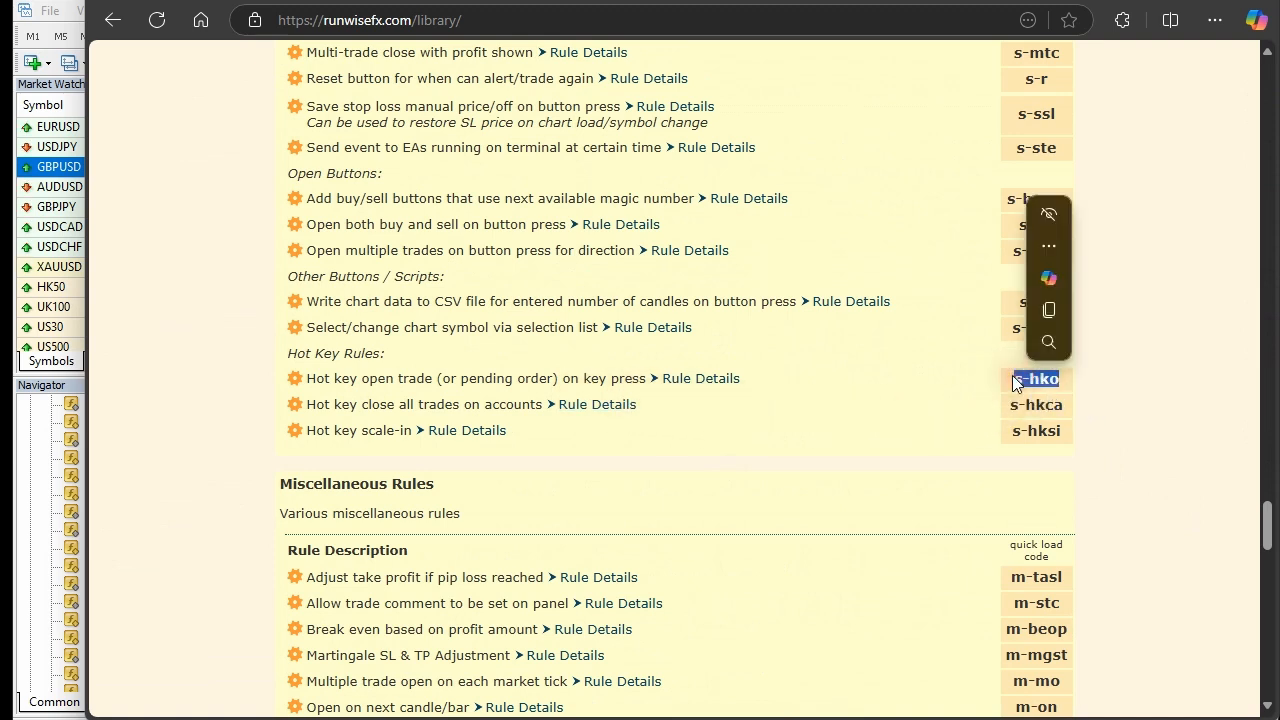
# - Switch back to MetaTrader and download the s-hko quick load code into the EA's configuration, accepting the confirmation
pyautogui.hotkey('alt', 'Tab')
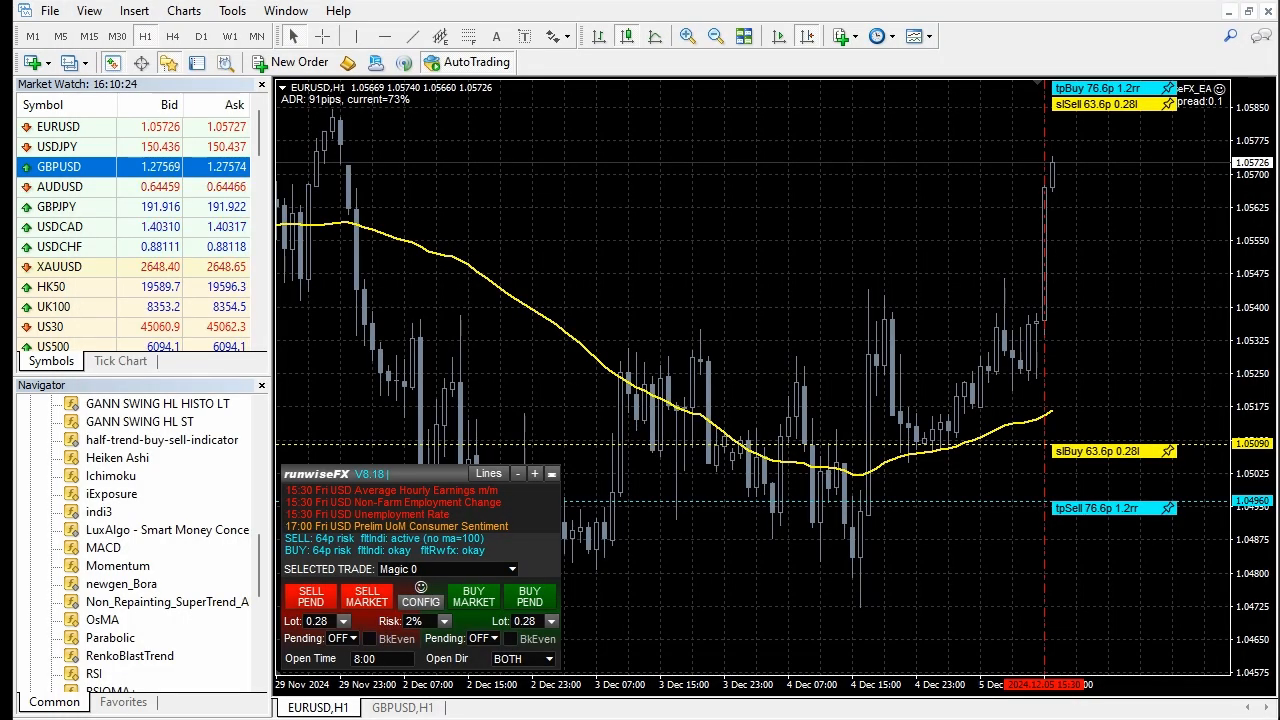
pyautogui.click(419, 599)
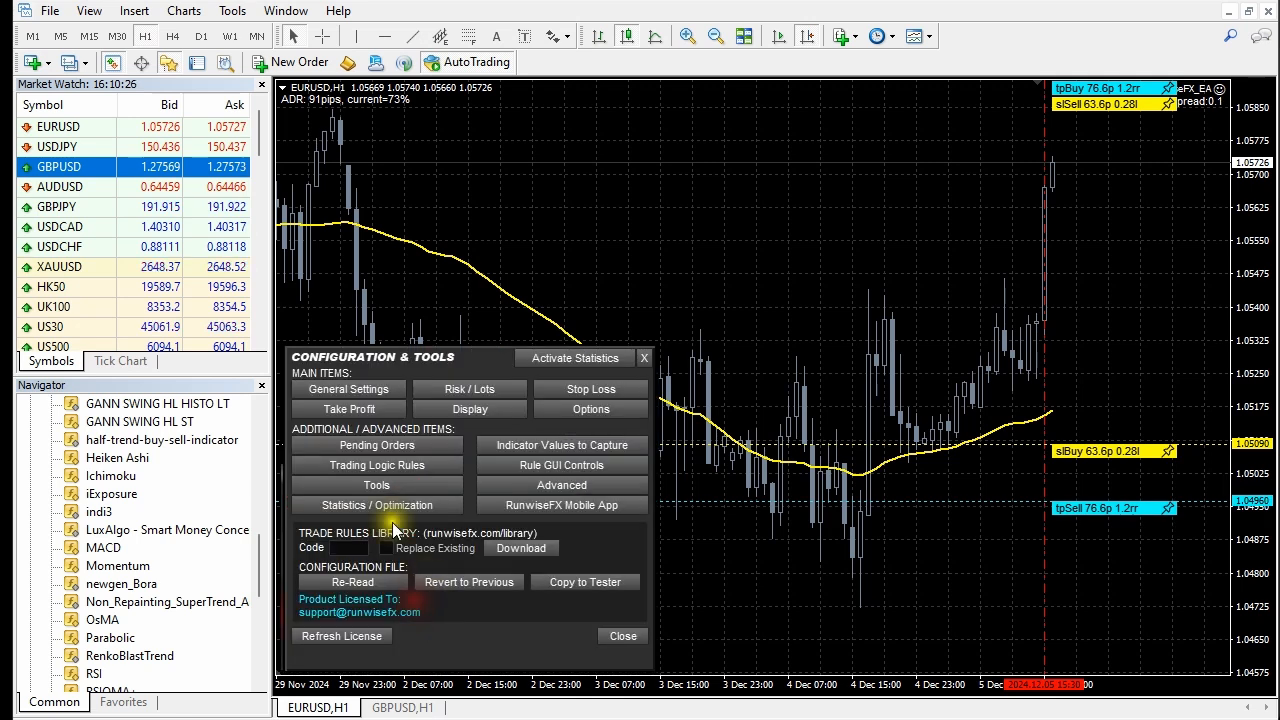
pyautogui.click(345, 547)
pyautogui.hotkey('ctrl', 'v')
pyautogui.click(521, 548)
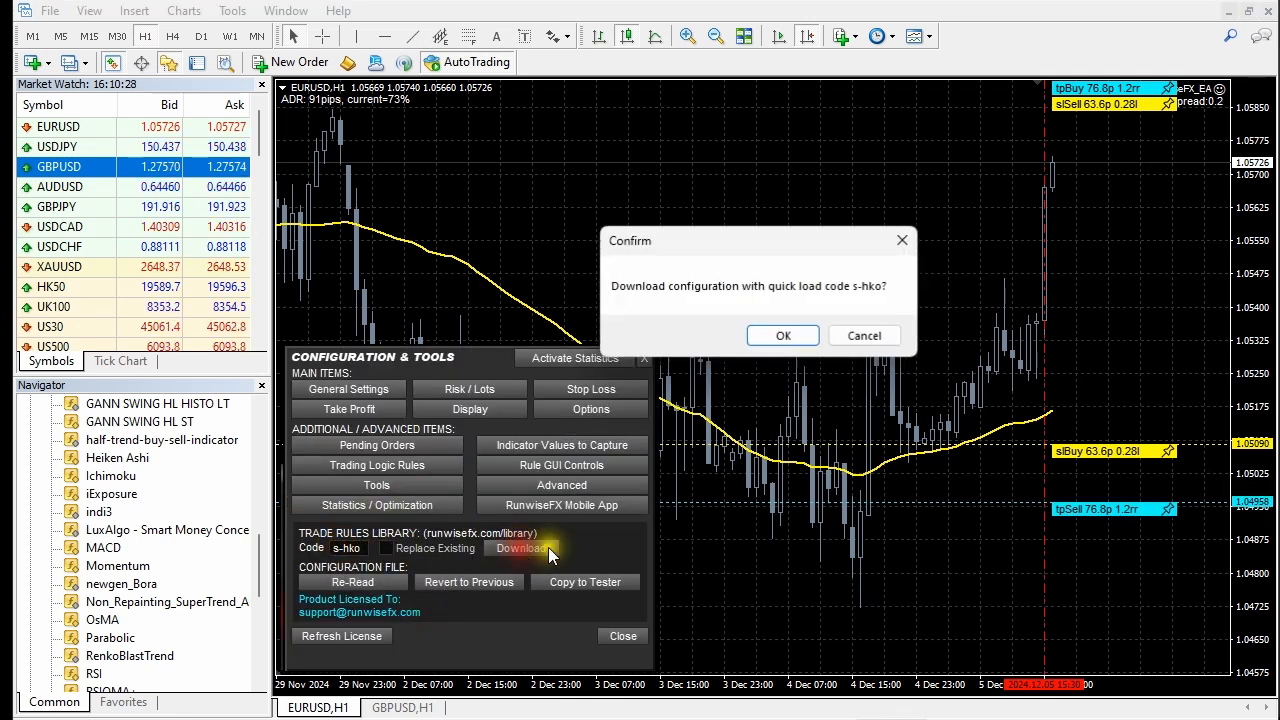
pyautogui.click(776, 333)
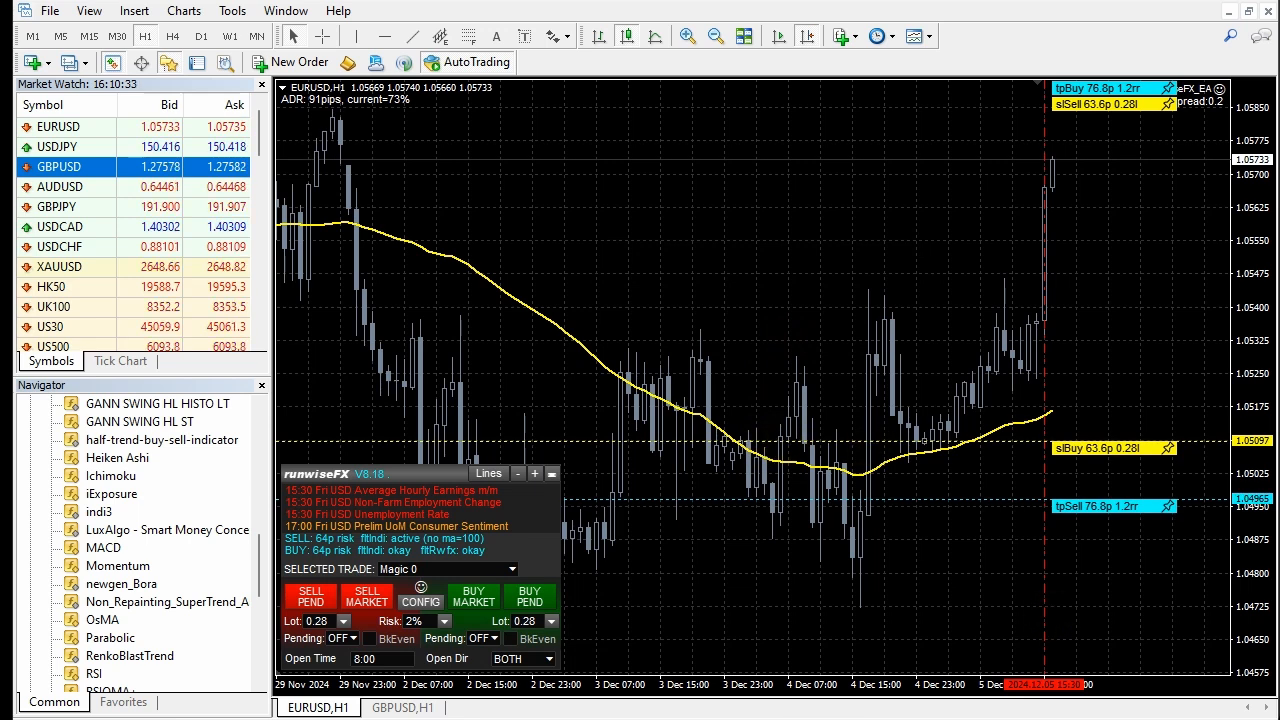
# - Switch to the runwiseFX library page in the browser and read the rule details of the hot key open trade rule
pyautogui.hotkey('alt', 'Tab')
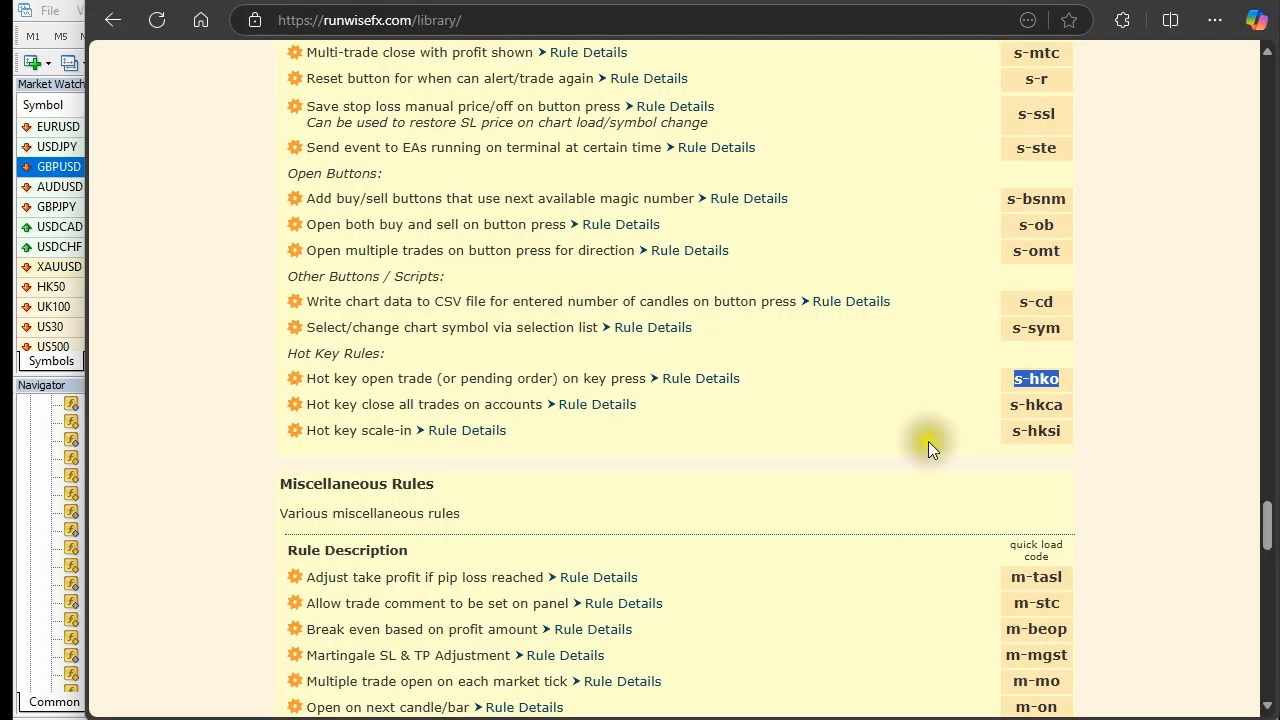
pyautogui.click(700, 381)
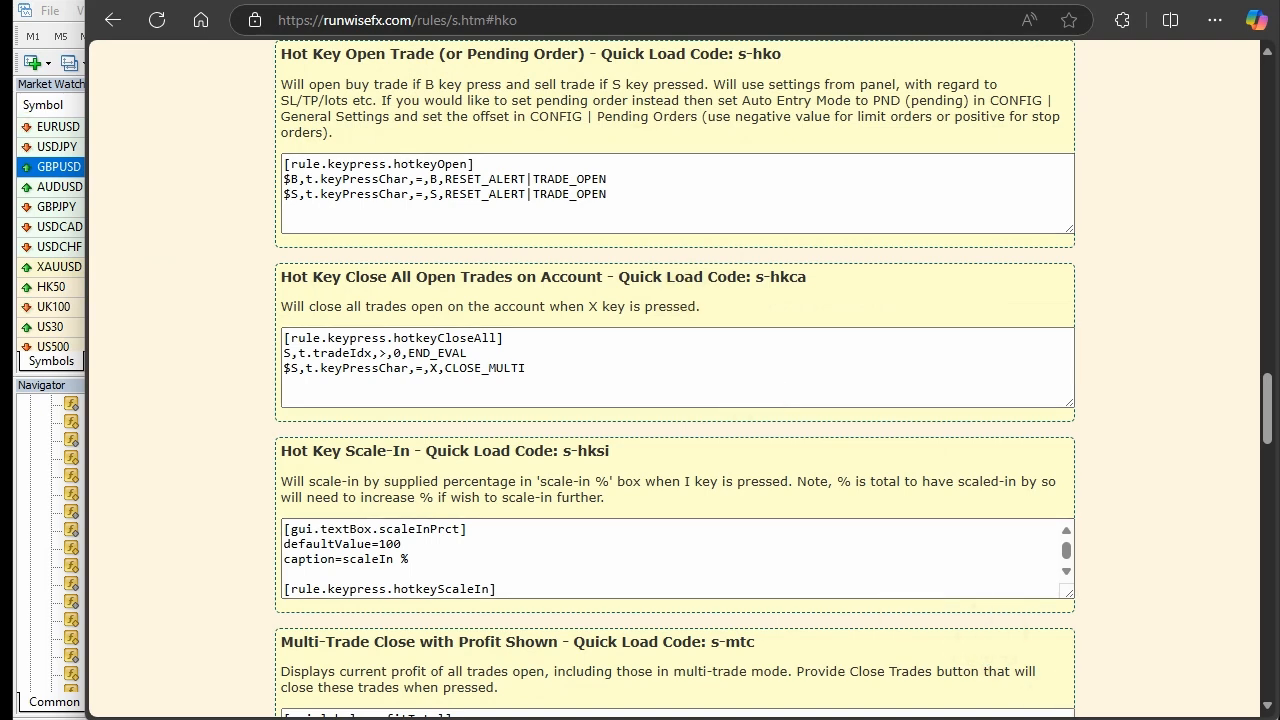
# - Switch to the runwiseFX desktop app and open the EA configuration
pyautogui.hotkey('alt', 'Tab')
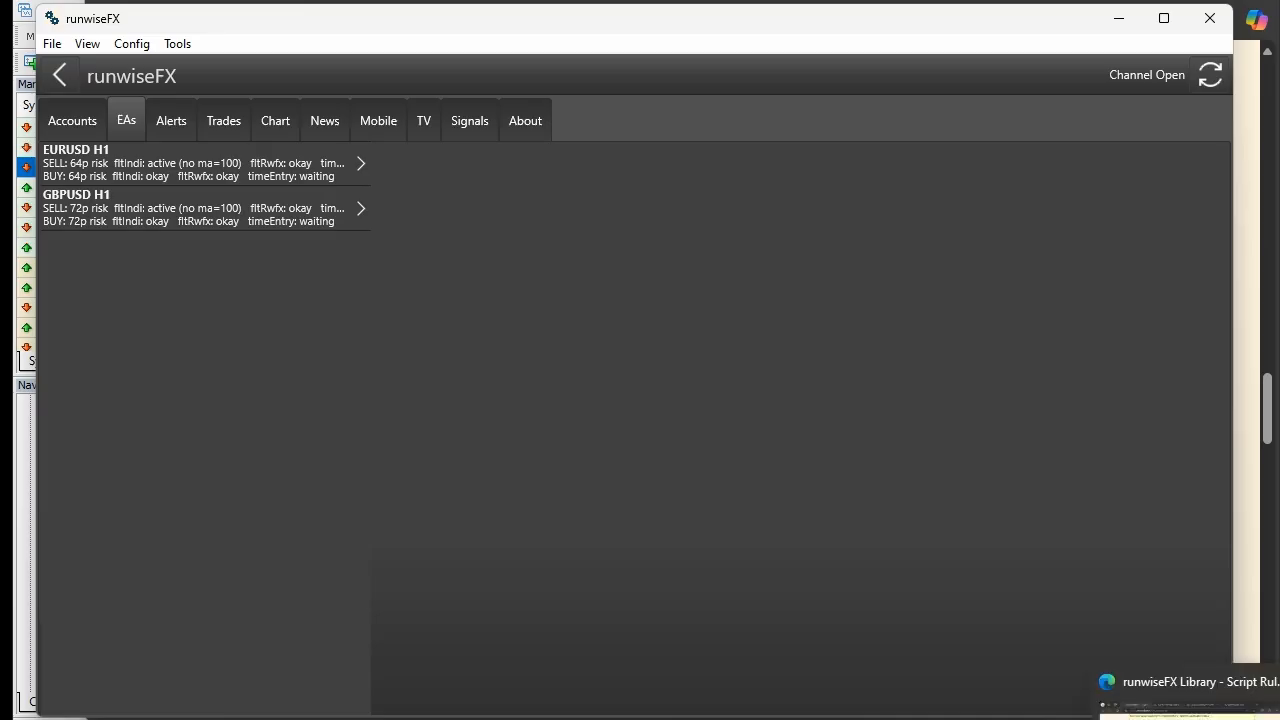
pyautogui.click(1200, 715)
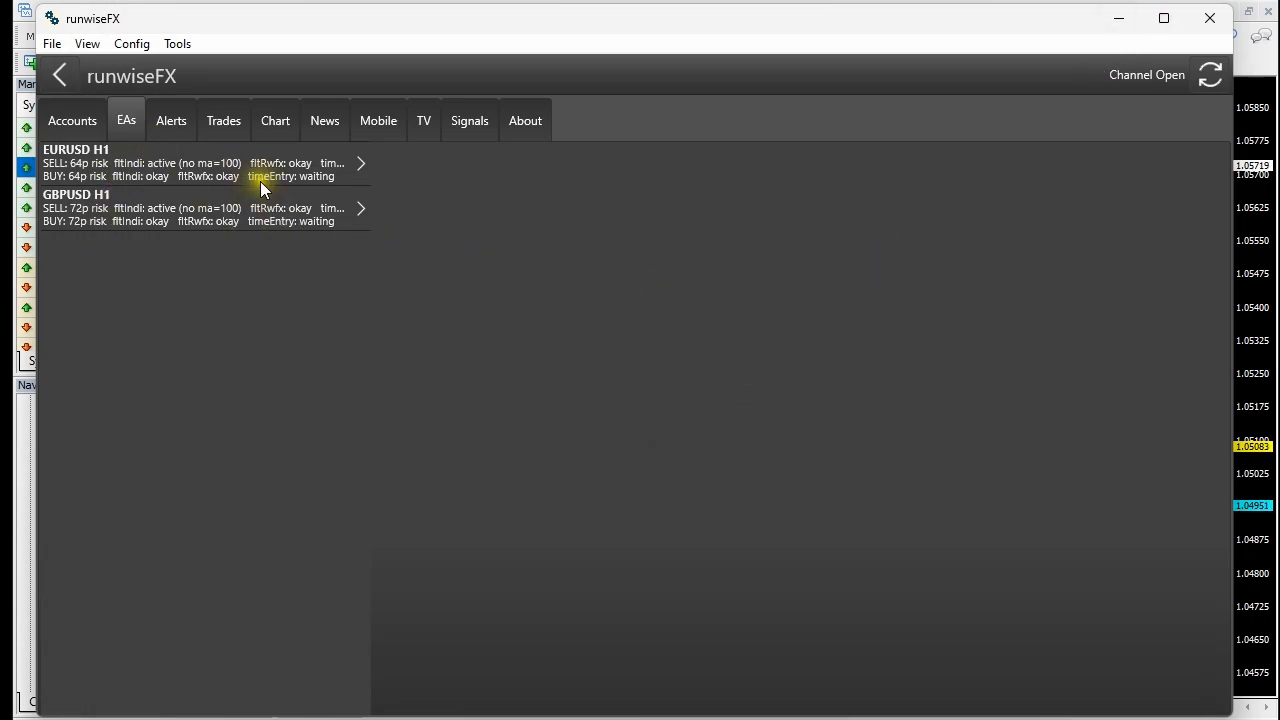
pyautogui.click(130, 44)
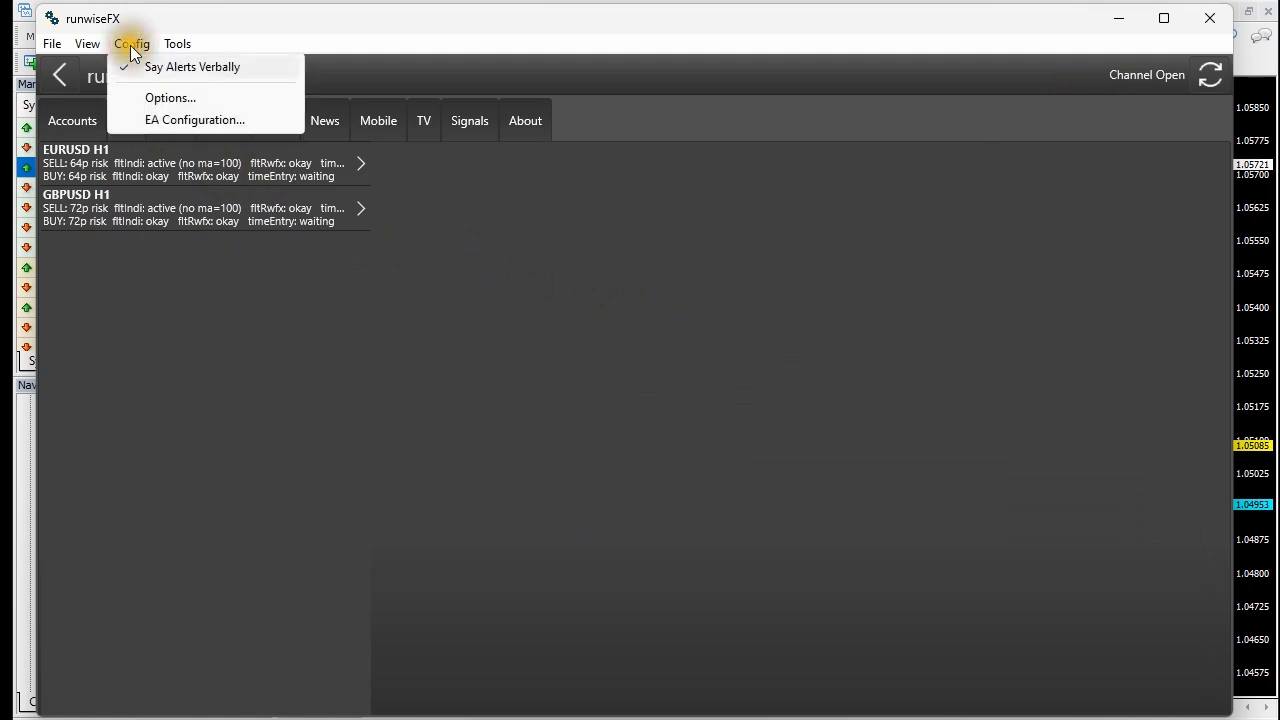
pyautogui.click(185, 121)
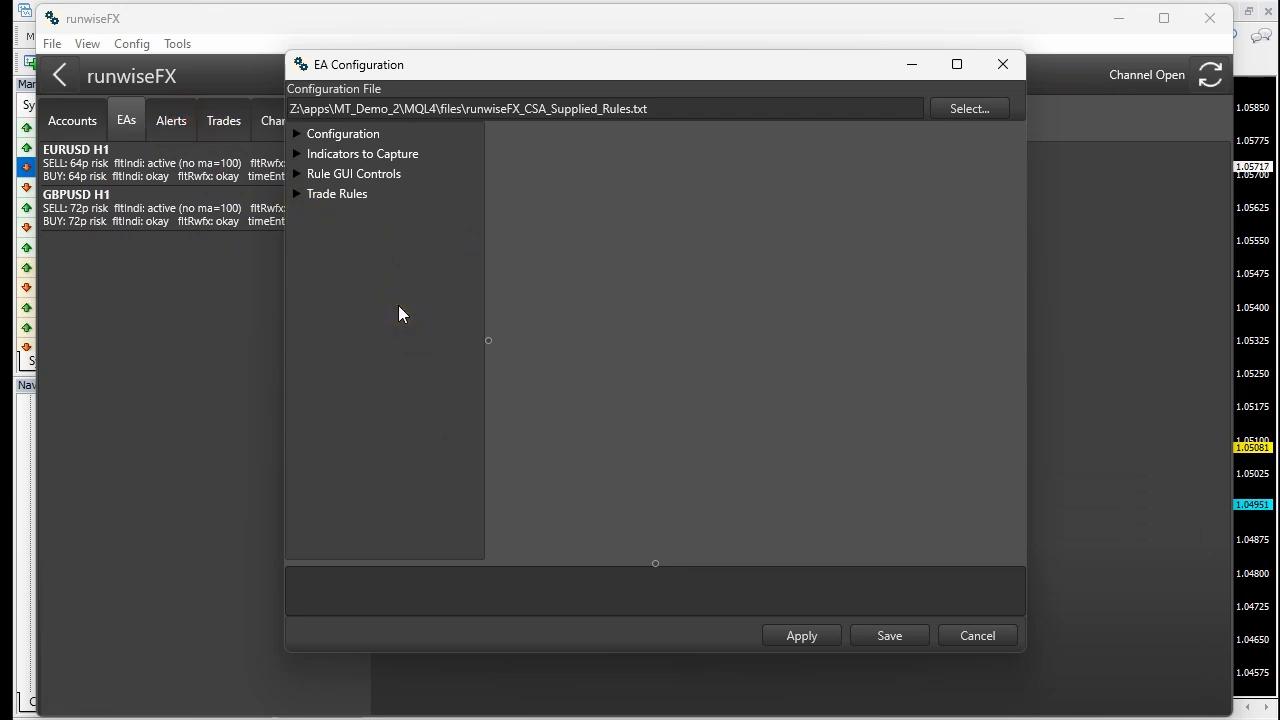
# - Review the openTime text box settings among the rule GUI controls and open the hotkeyOpen keypress trade rule
pyautogui.click(333, 247)
pyautogui.click(297, 175)
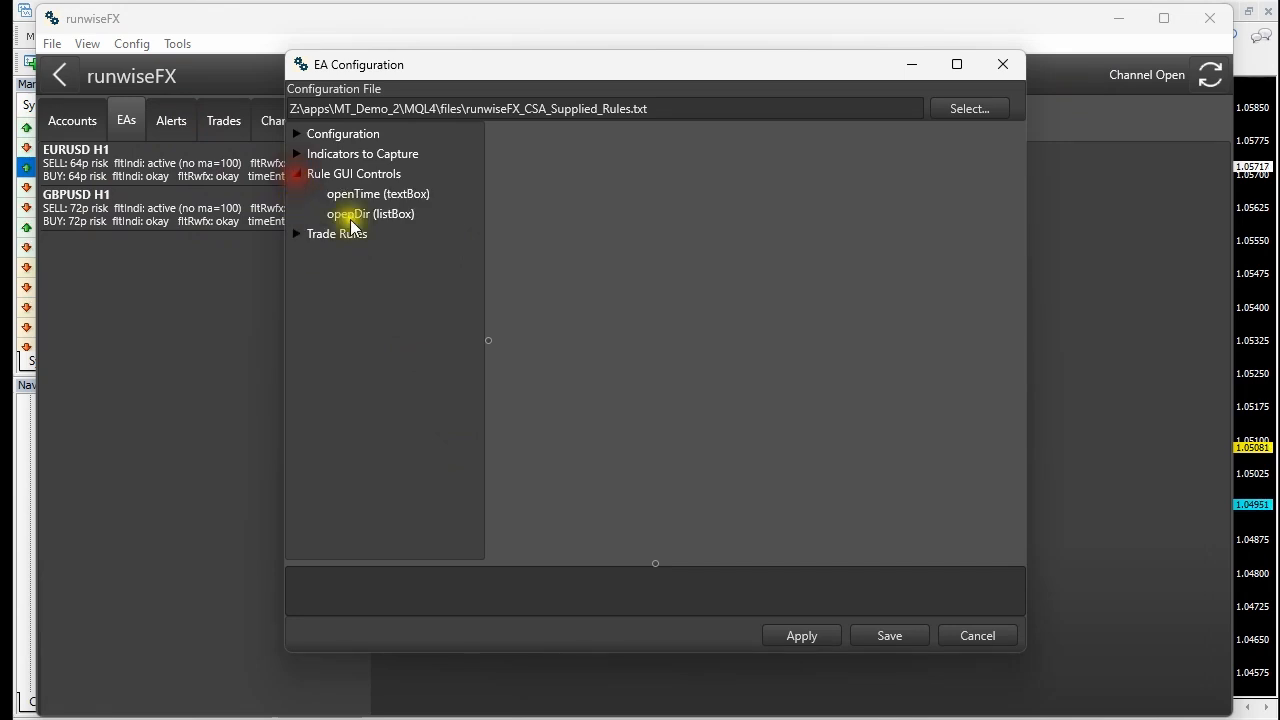
pyautogui.click(373, 195)
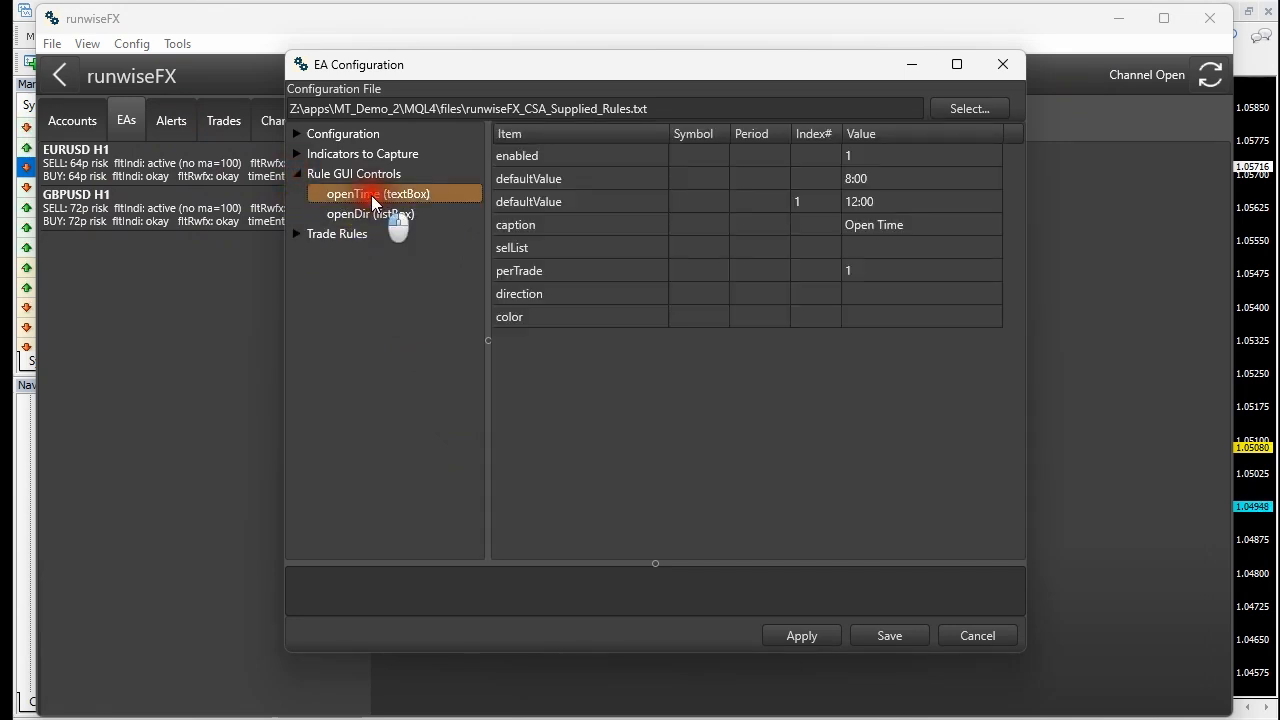
pyautogui.click(294, 238)
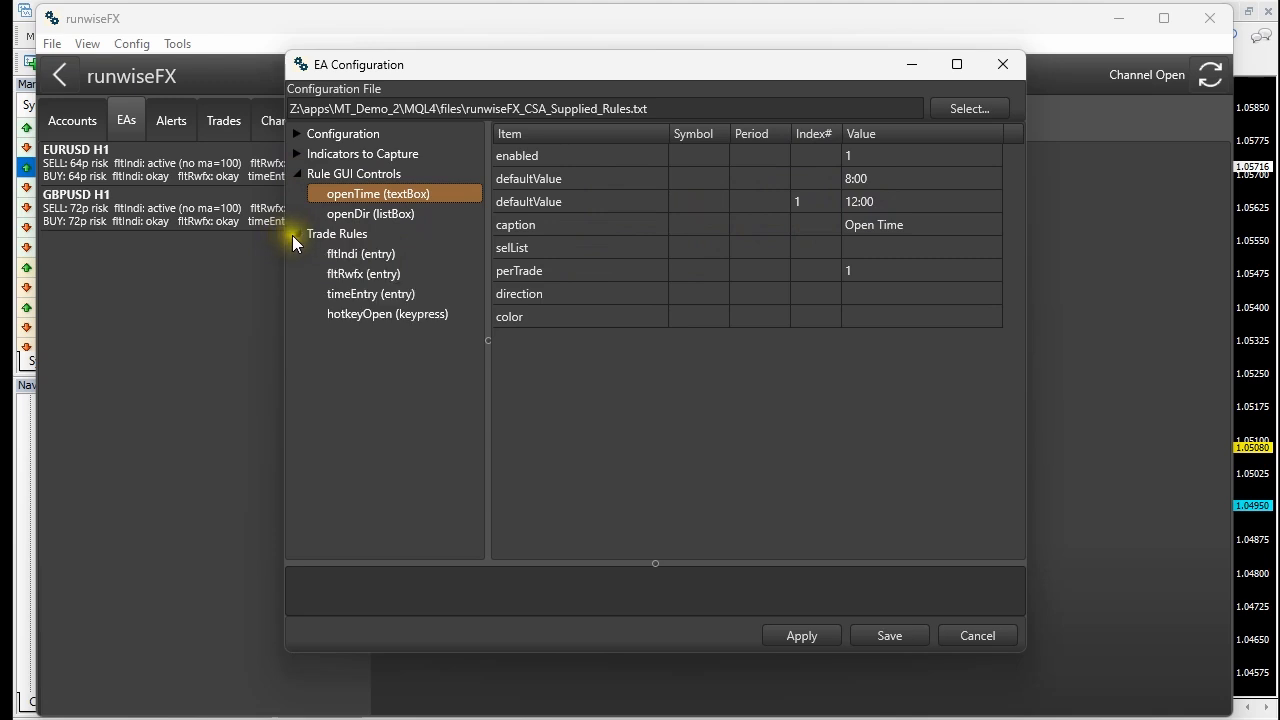
pyautogui.click(350, 238)
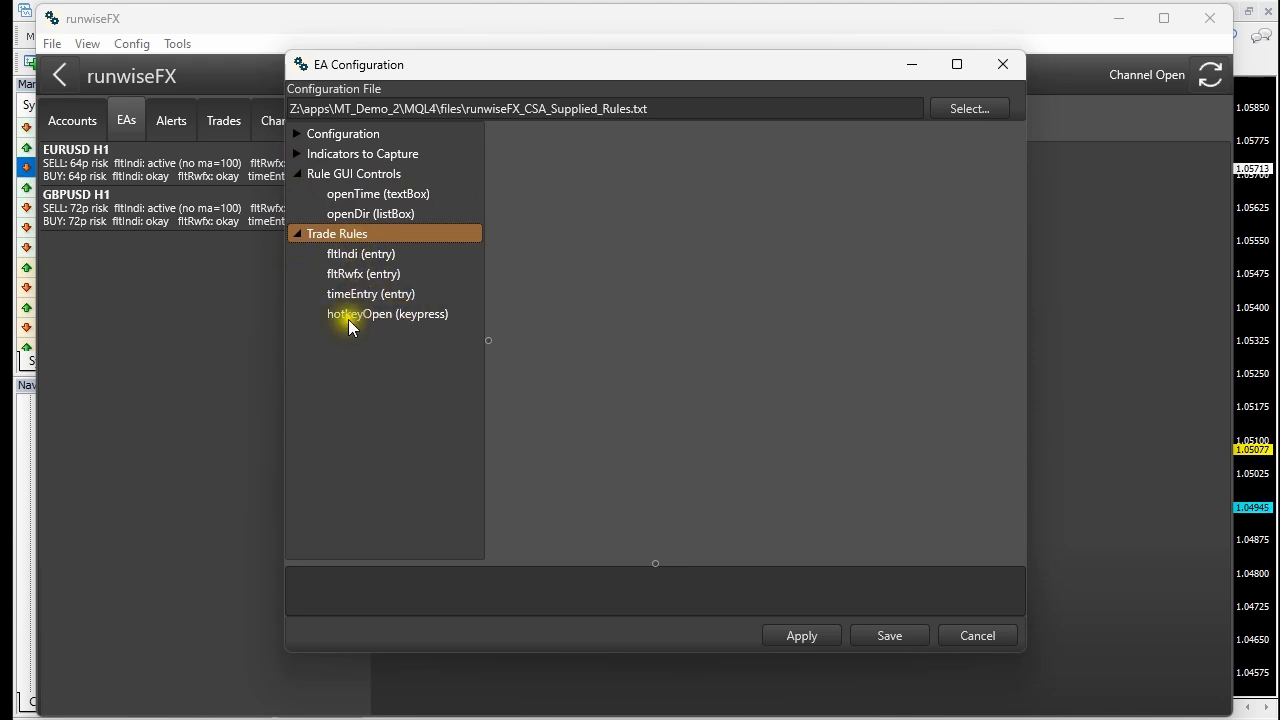
pyautogui.click(382, 316)
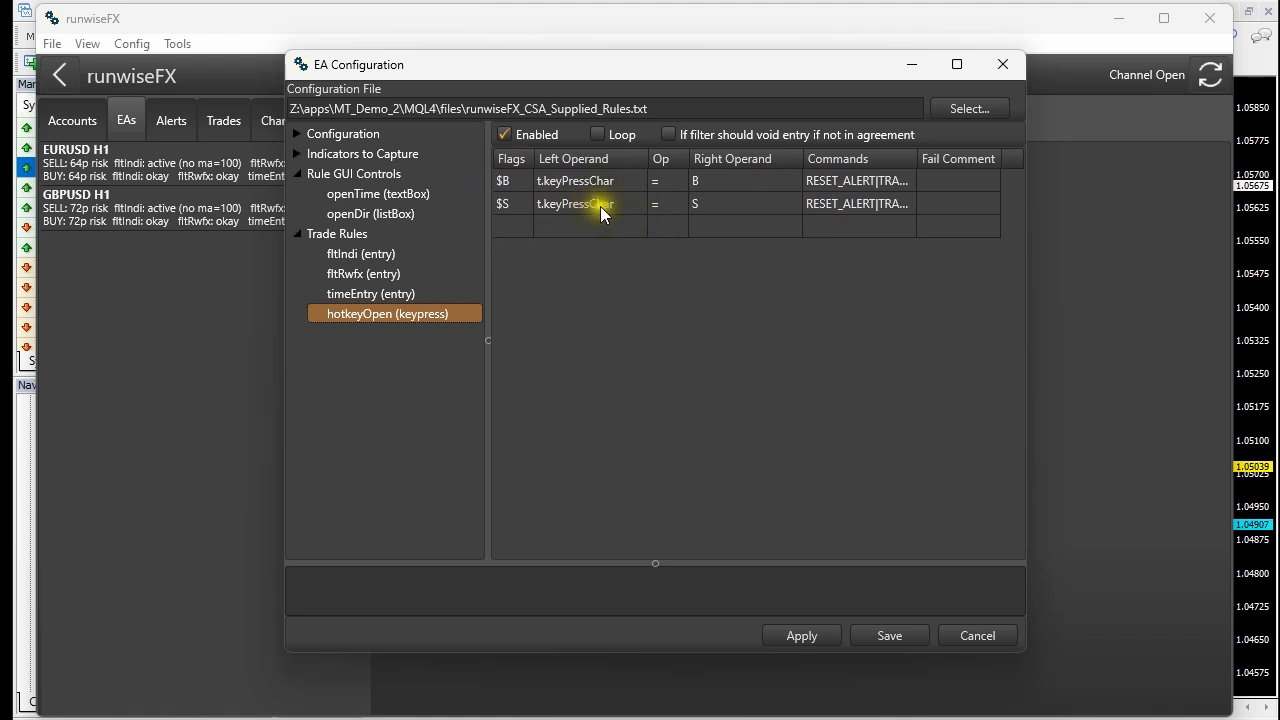
# - Set the hotkeyOpen rule's right operand to T for the buy row and G for the sell row, and save the configuration
pyautogui.doubleClick(717, 182)
pyautogui.moveTo(717, 182); pyautogui.dragTo(686, 180)
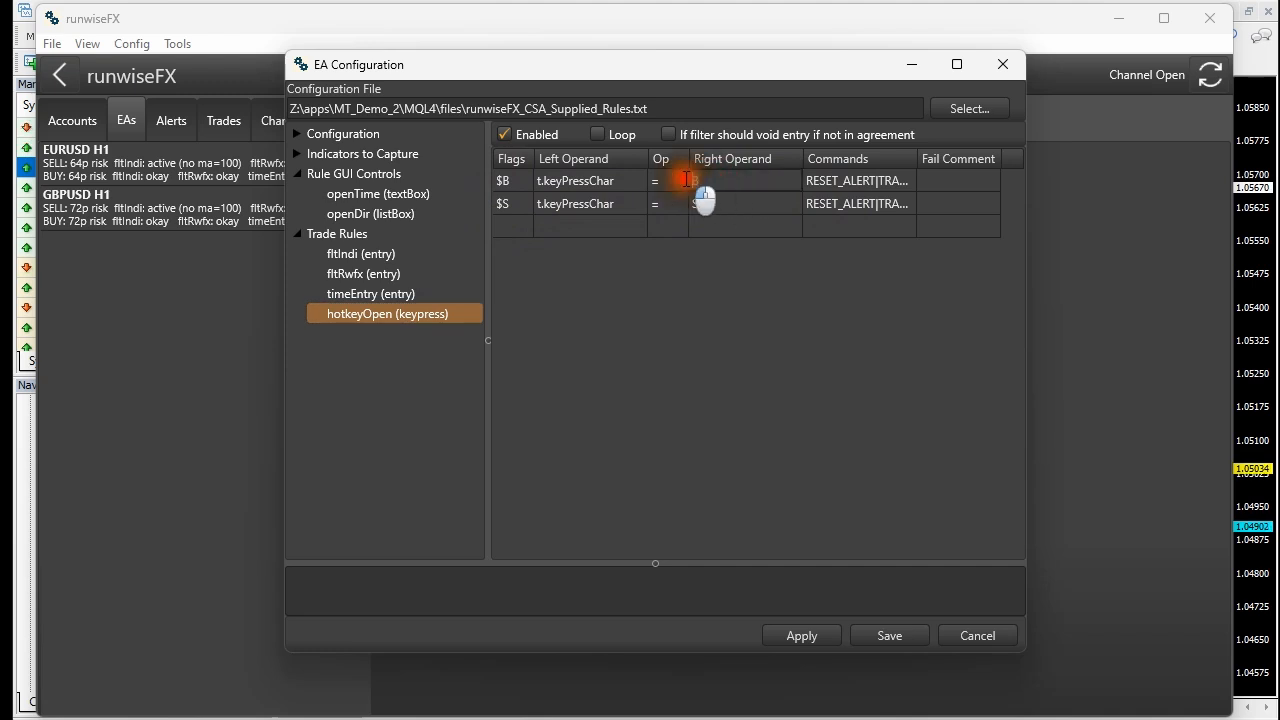
pyautogui.write('T')
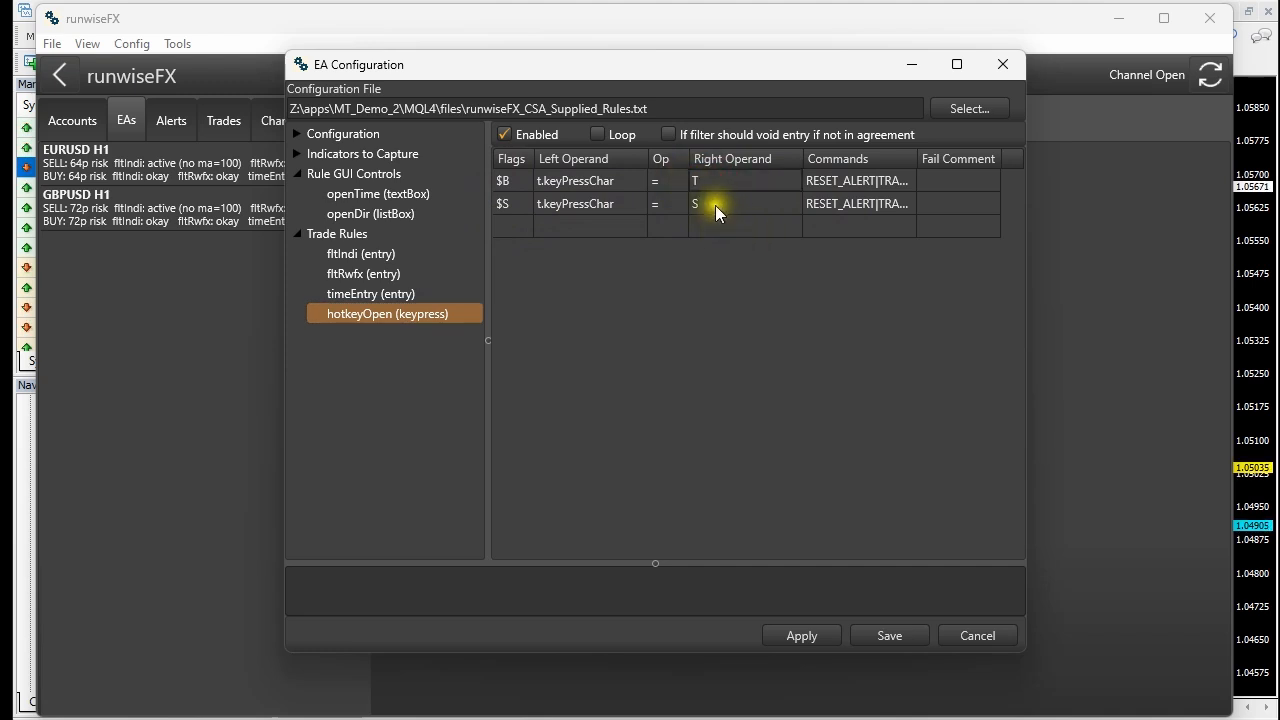
pyautogui.click(716, 205)
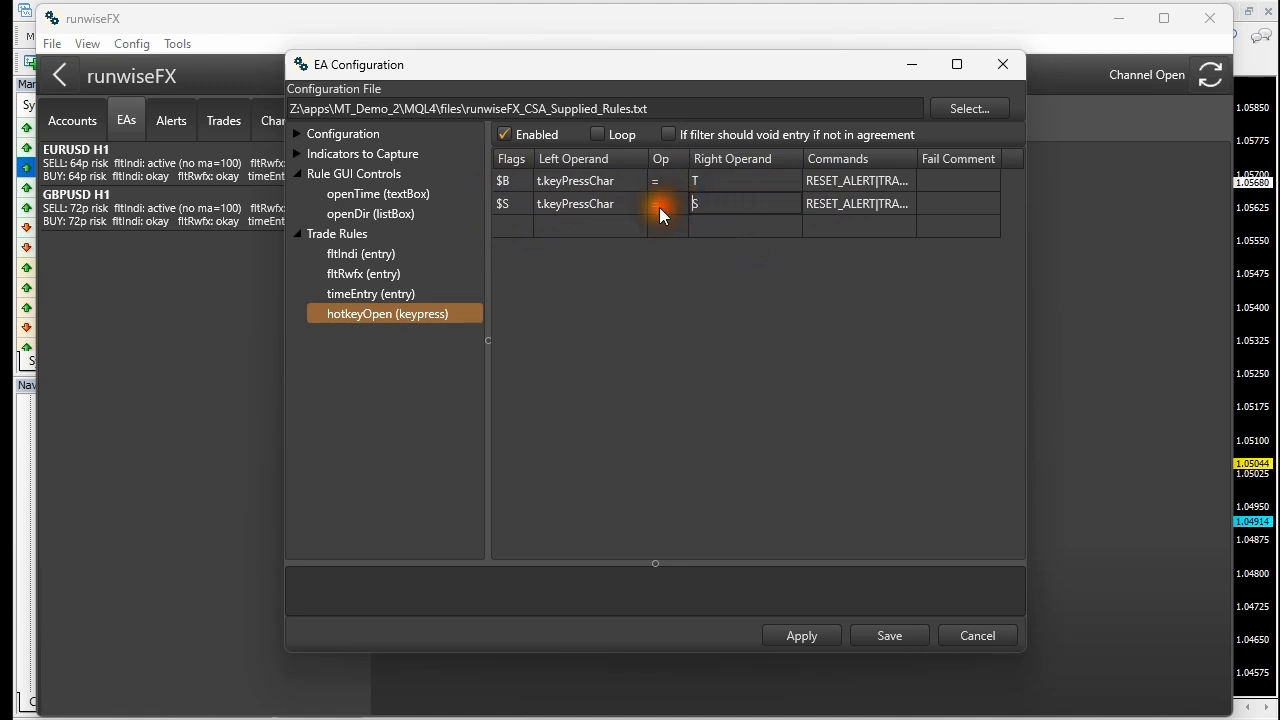
pyautogui.click(660, 212)
pyautogui.write('G')
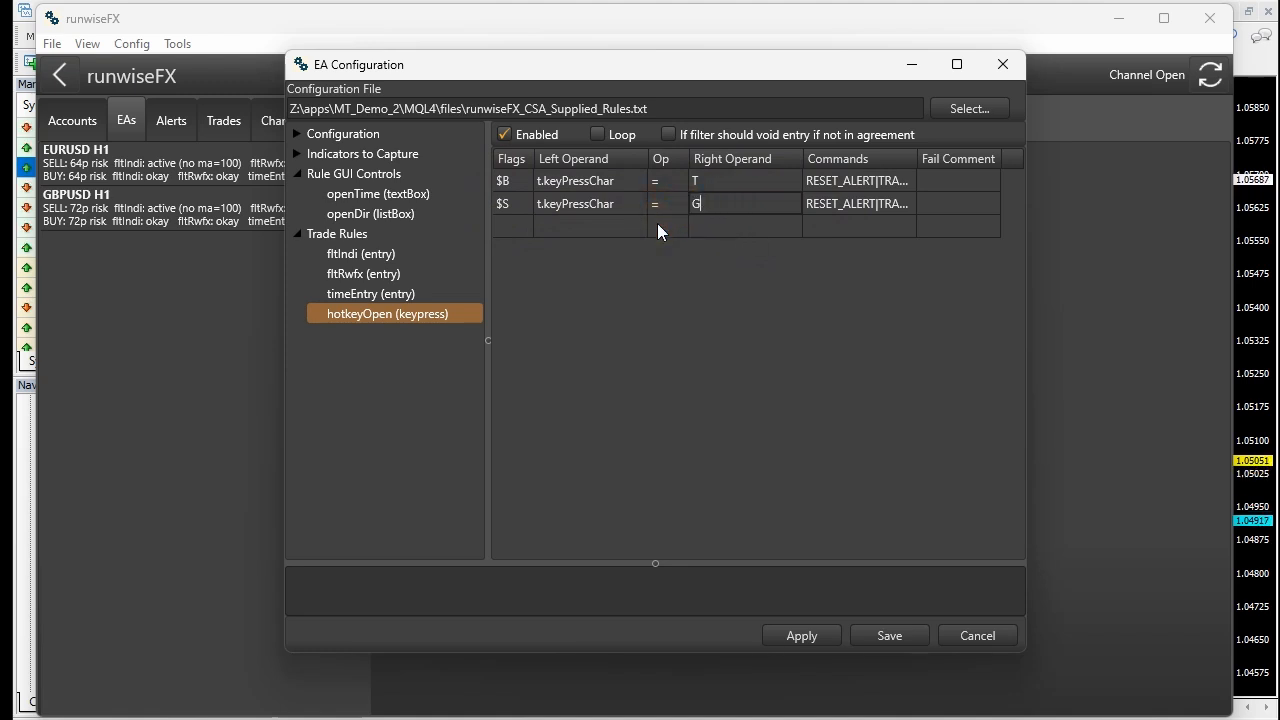
pyautogui.click(893, 637)
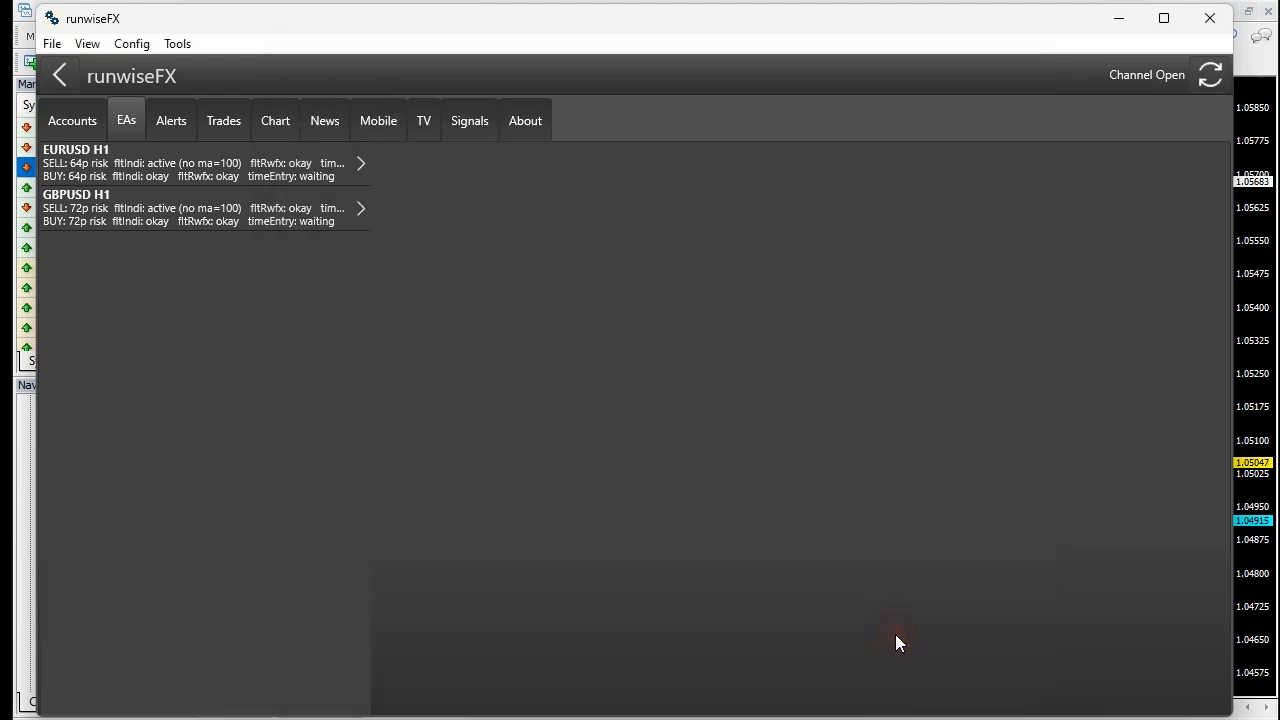
# - Switch to the EURUSD H1 chart in MetaTrader and open a 0.28-lot buy trade with the T hot key
pyautogui.click(1253, 477)
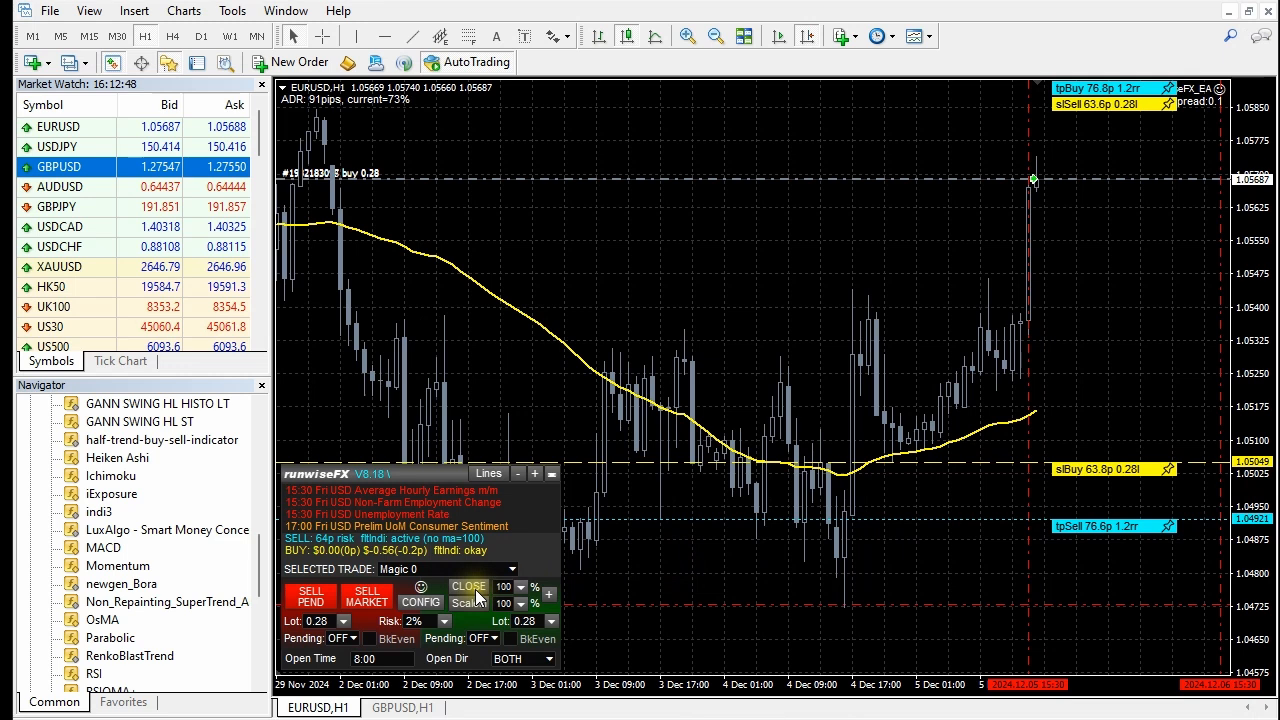
# - Switch to the runwiseFX desktop app and view the EURUSD TradingView chart with its trade panel, dismissing the advert
pyautogui.hotkey('alt', 'Tab')
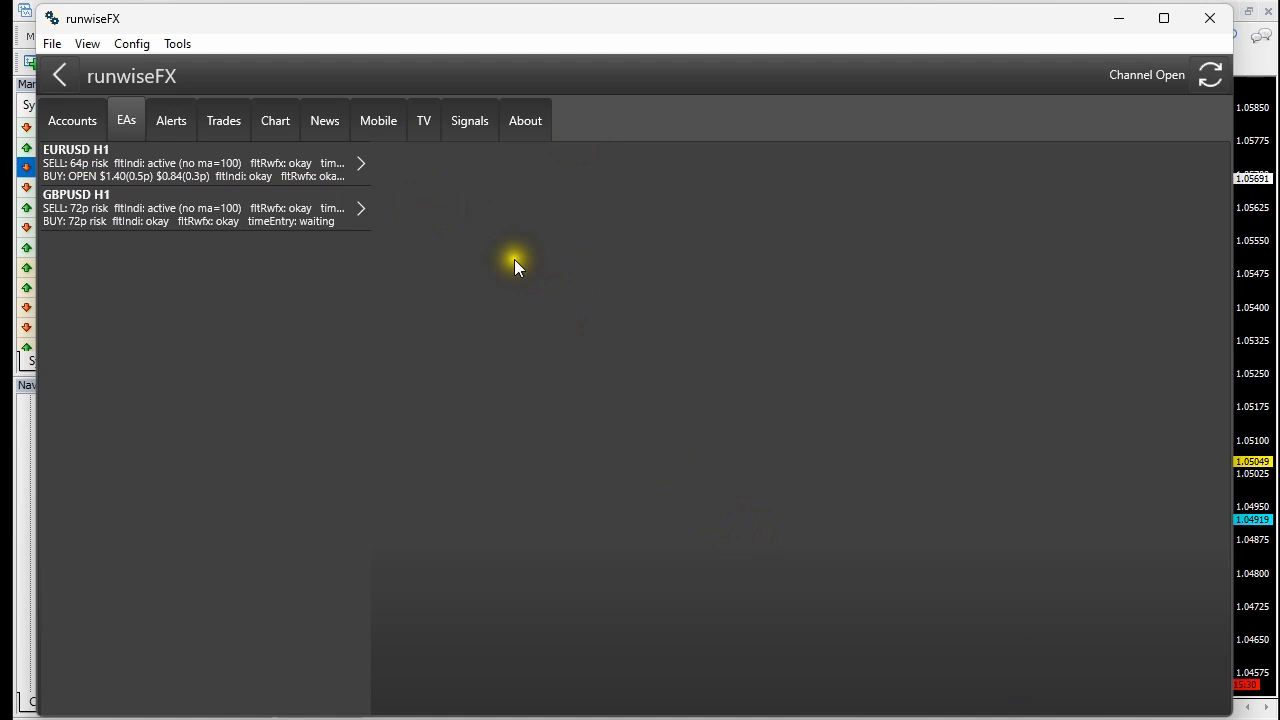
pyautogui.click(426, 127)
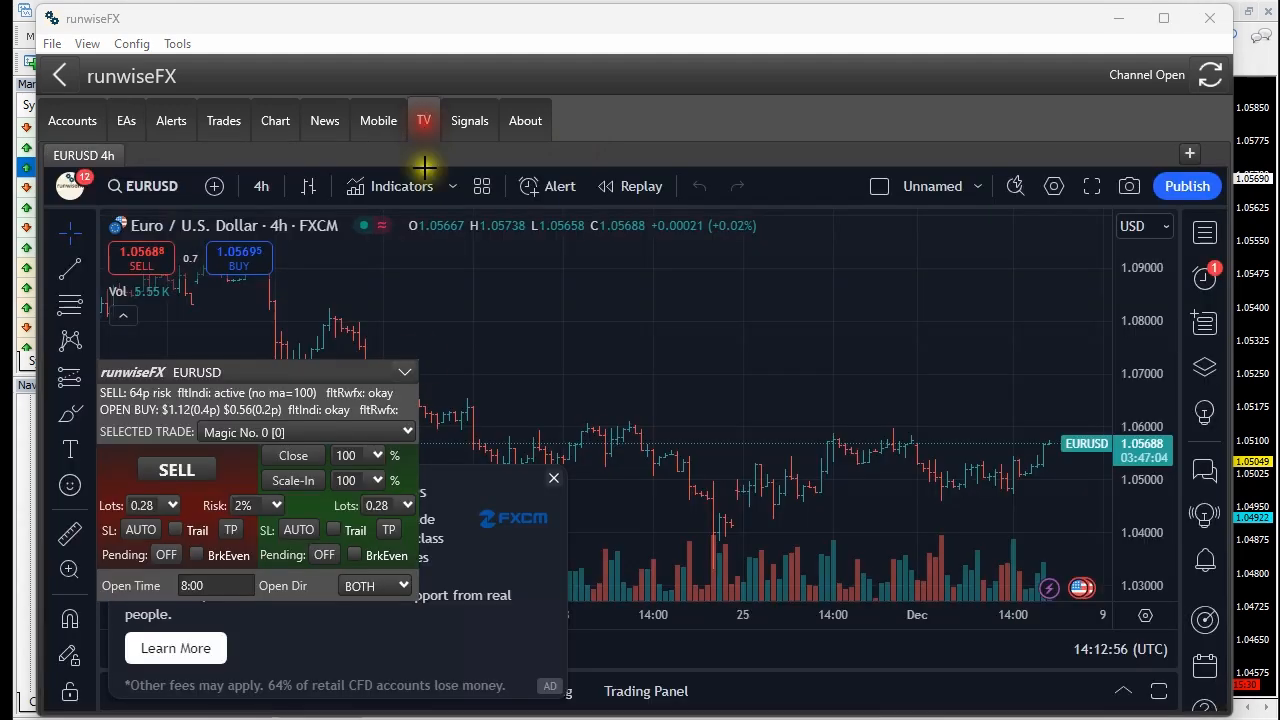
pyautogui.click(553, 477)
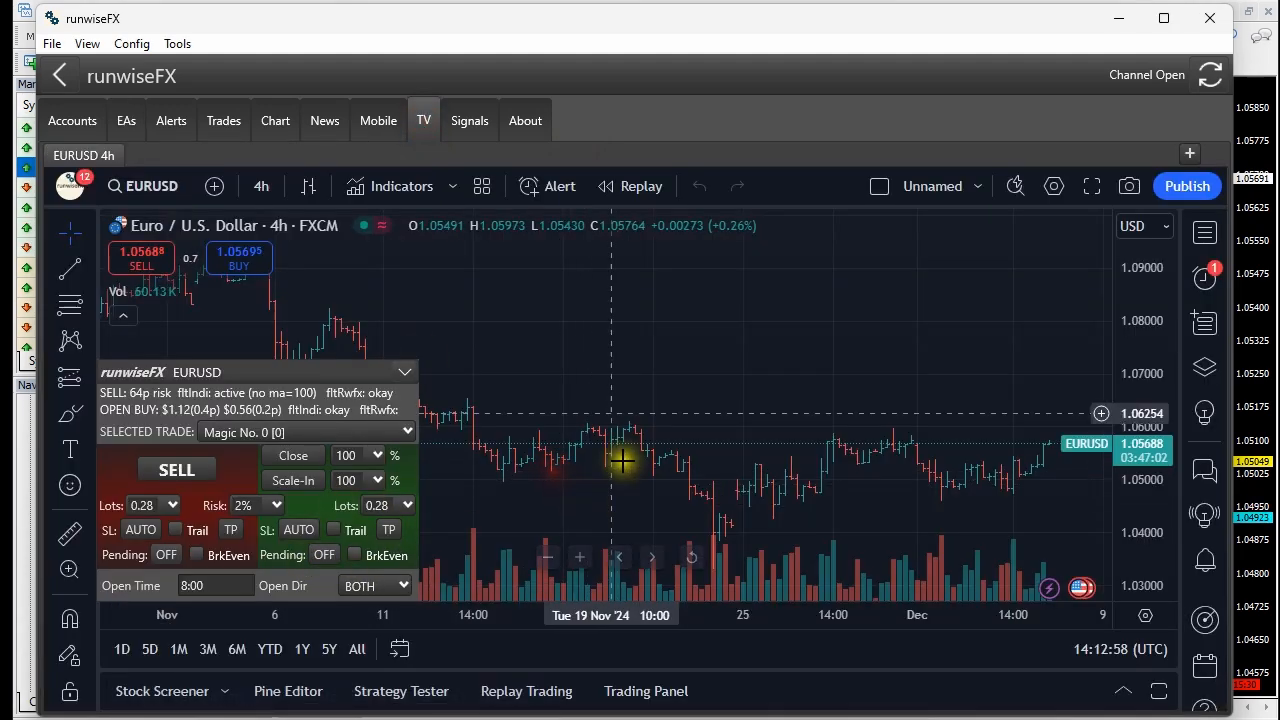
# - Select the example signal in the signals settings and look through the available signal source types, keeping the current one
pyautogui.click(470, 122)
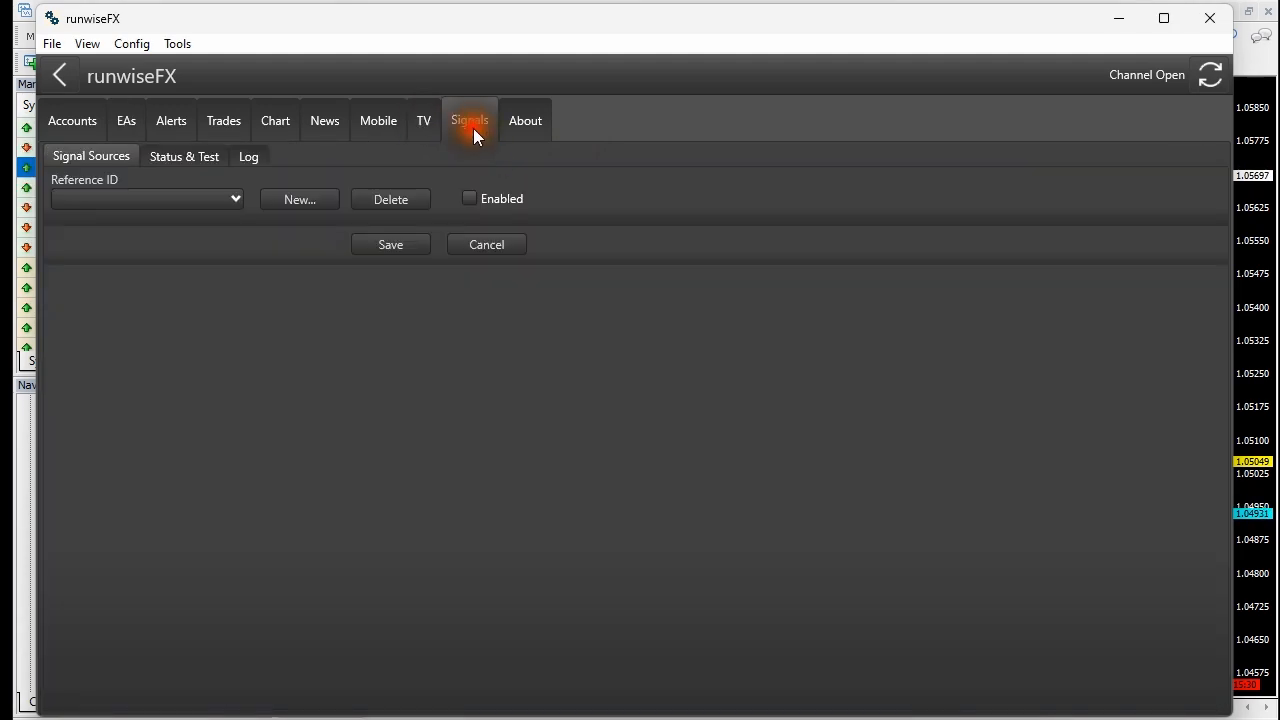
pyautogui.click(232, 200)
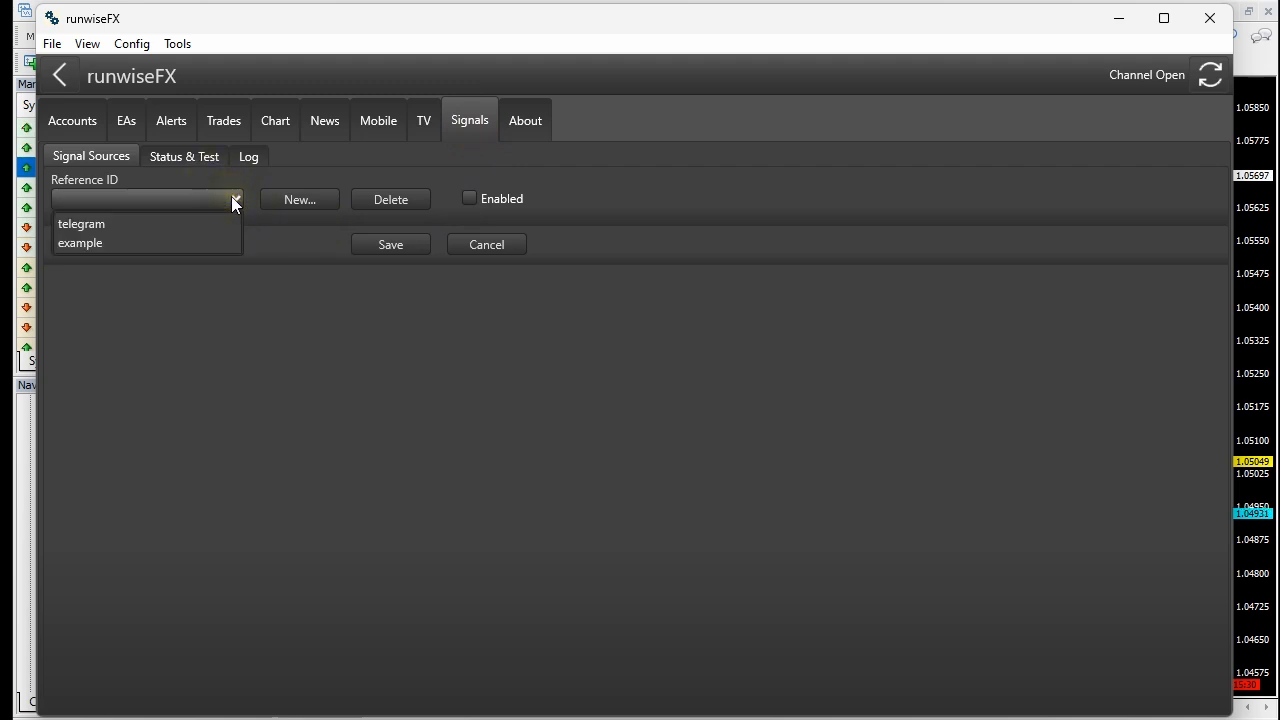
pyautogui.click(146, 240)
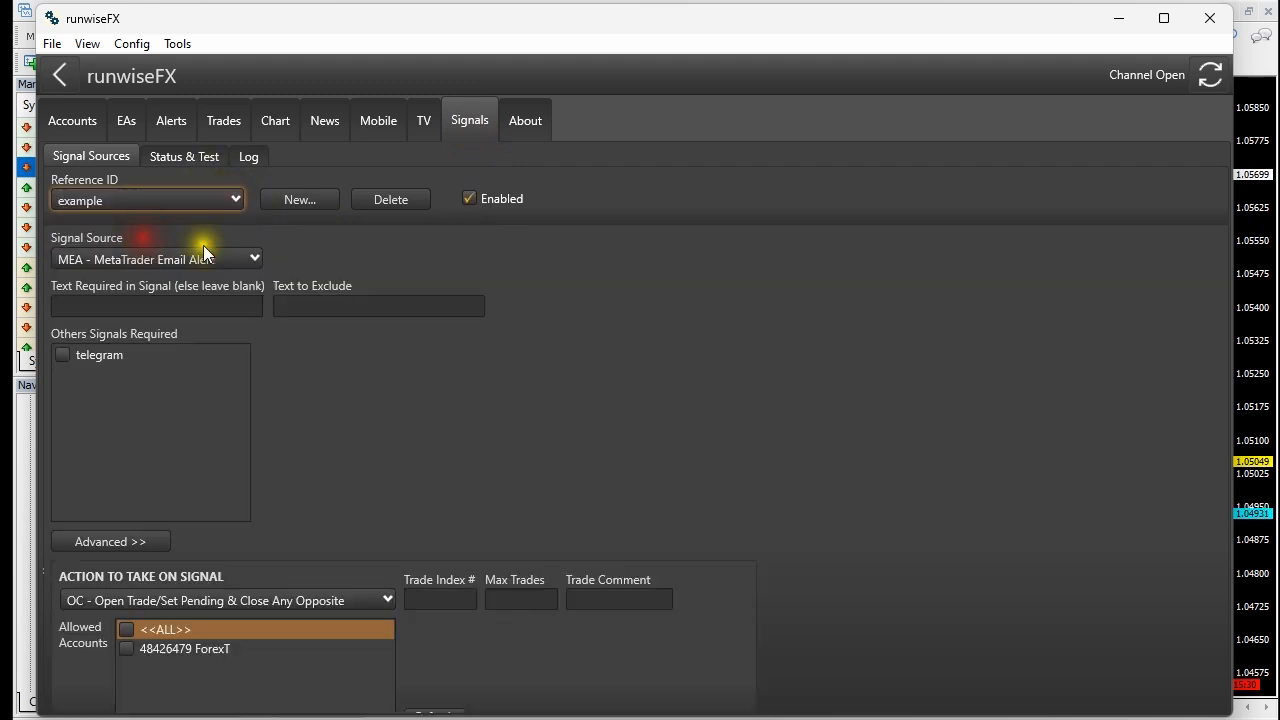
pyautogui.click(230, 258)
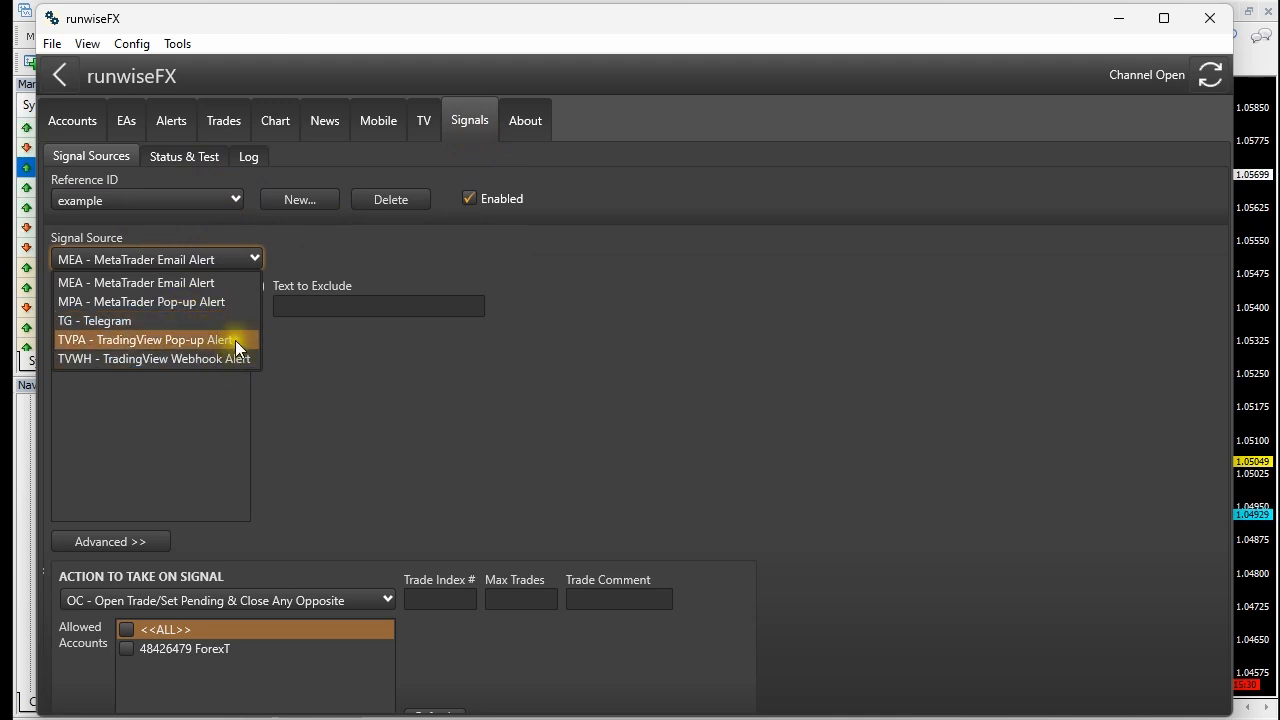
pyautogui.click(537, 288)
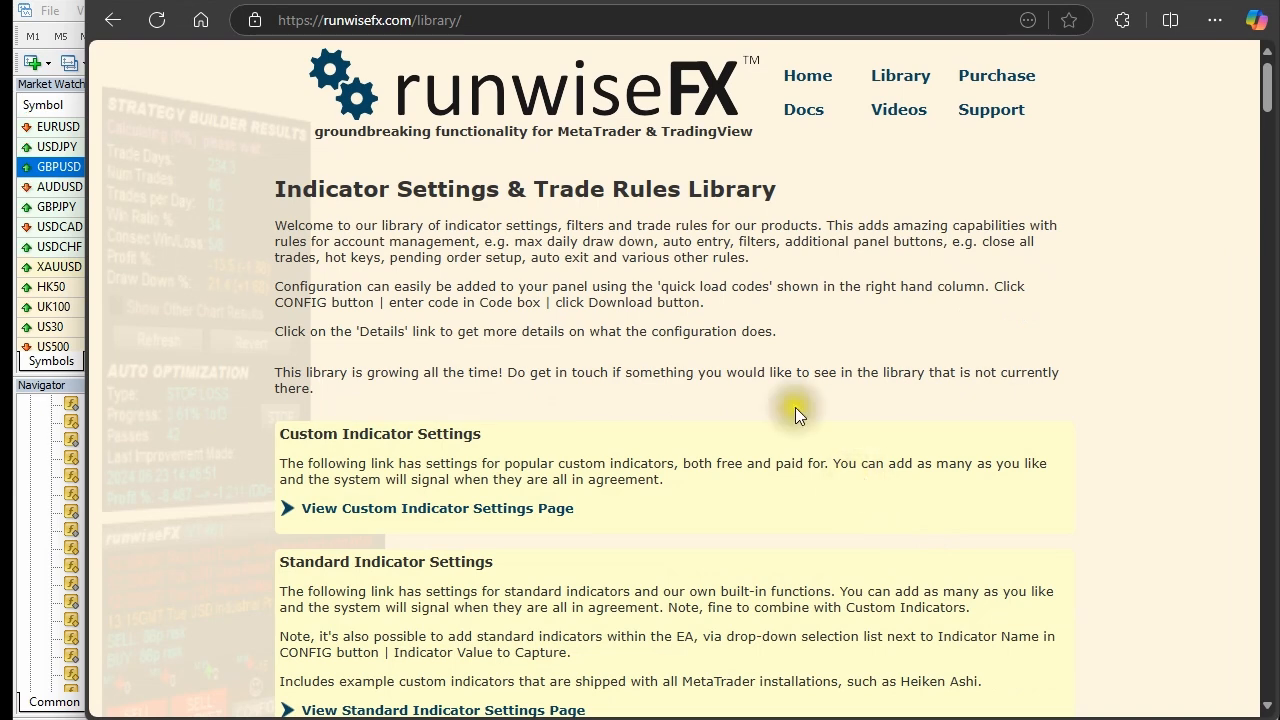
# - Examine the account management, other entry and entry filter rules in the runwiseFX rules library
pyautogui.scroll(-8, 830, 385)
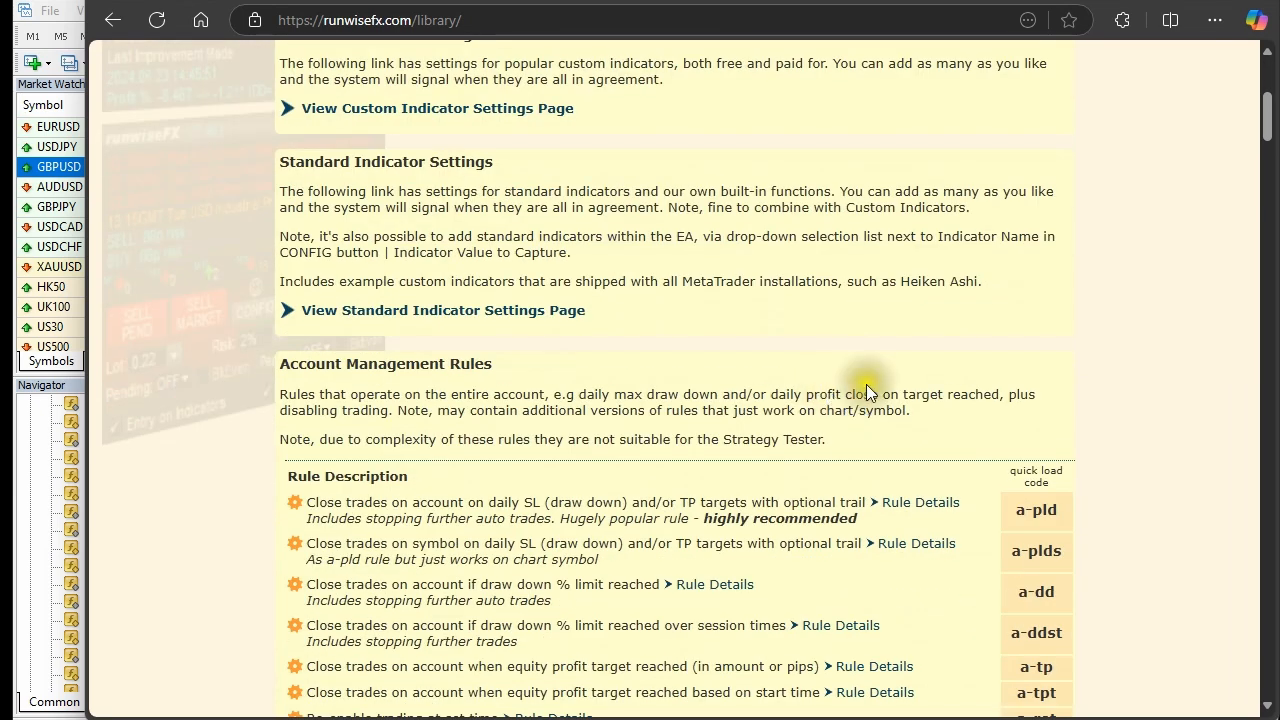
pyautogui.scroll(-3, 866, 389)
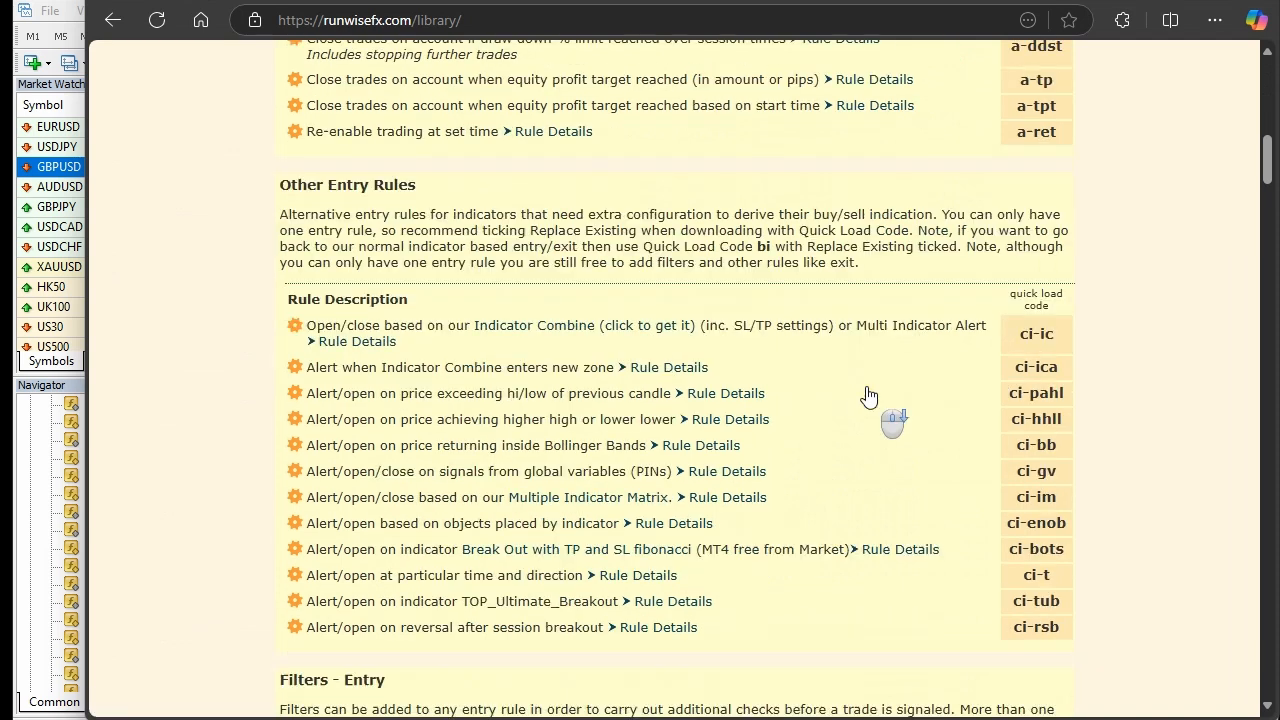
pyautogui.scroll(1, 863, 390)
pyautogui.scroll(-1, 868, 395)
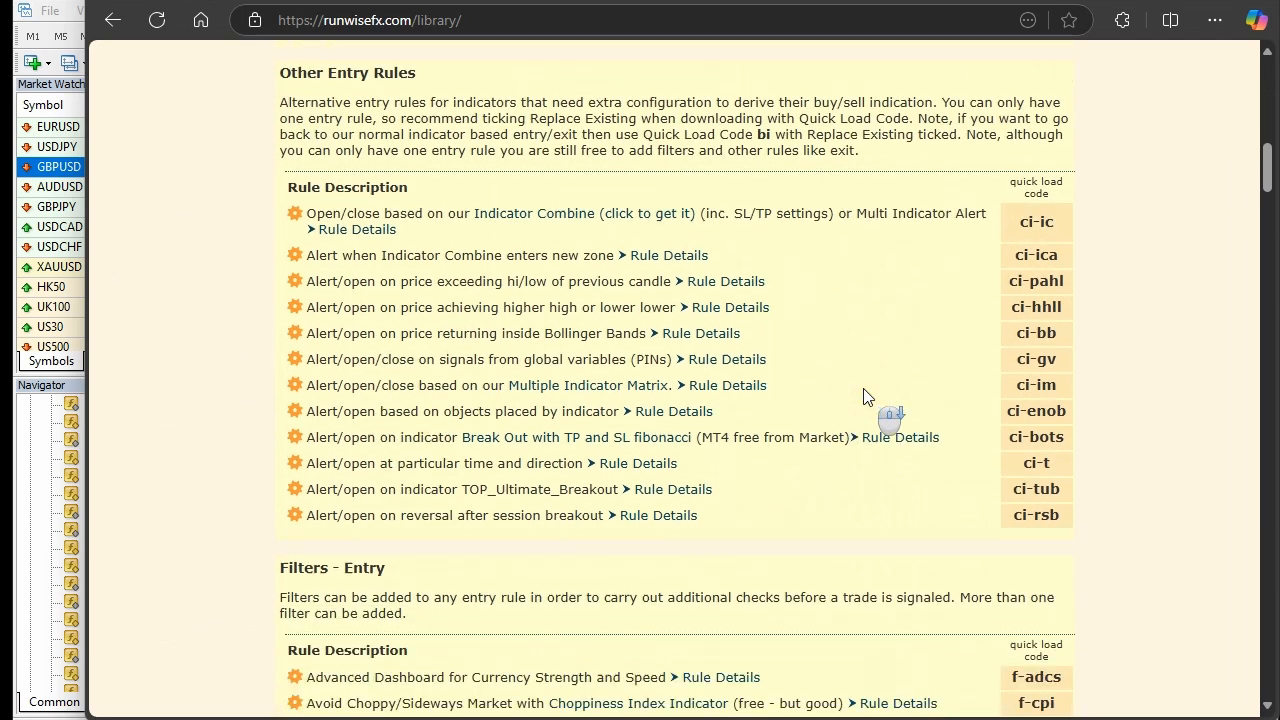
pyautogui.scroll(1, 868, 395)
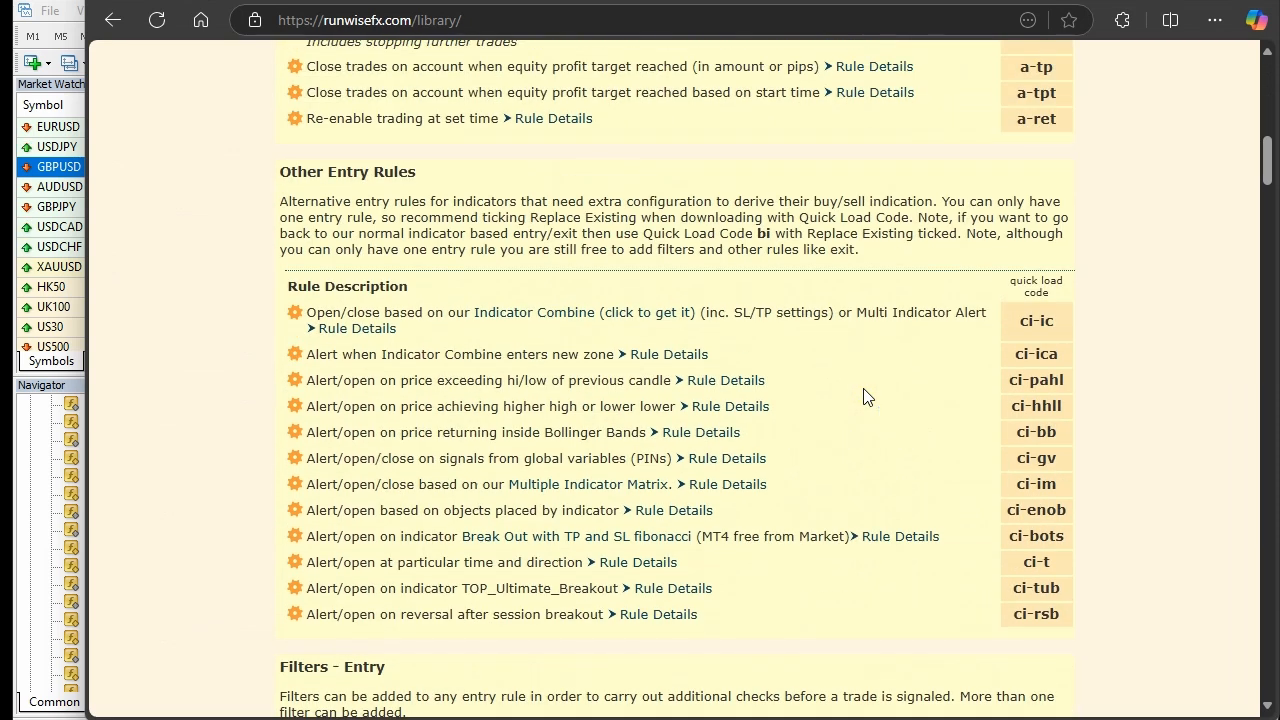
pyautogui.scroll(-5, 866, 396)
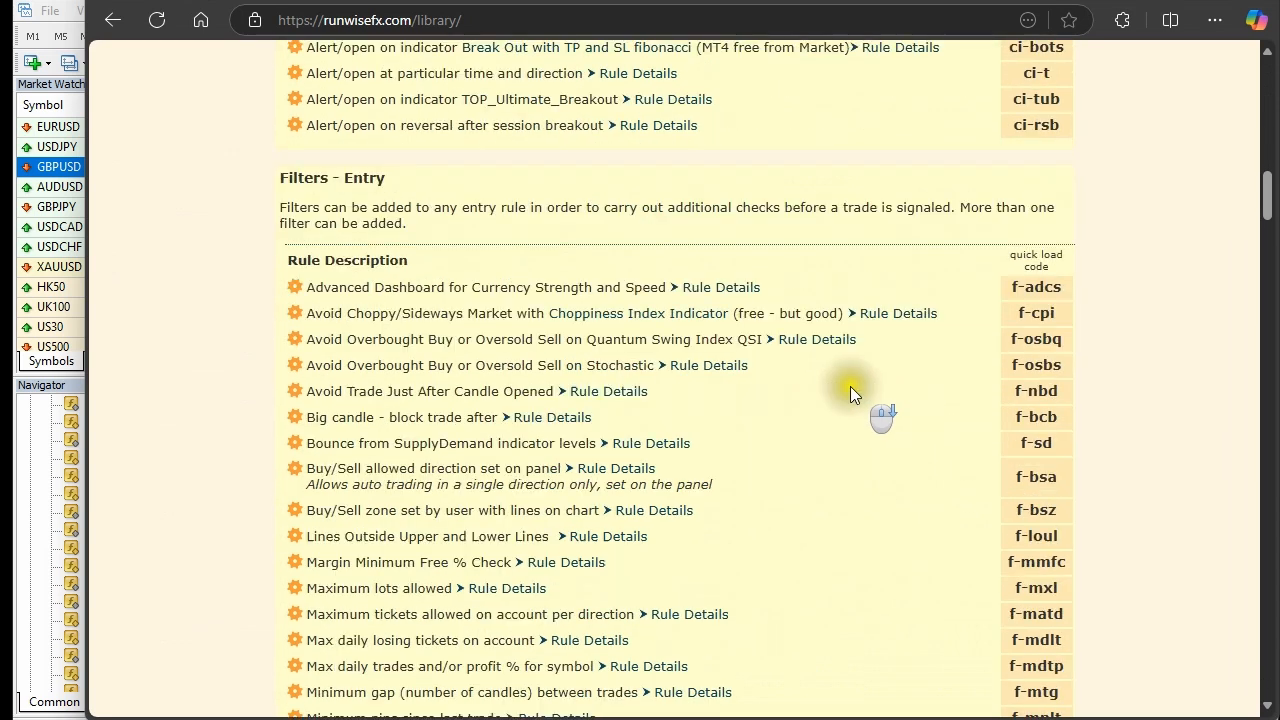
pyautogui.scroll(-1, 850, 387)
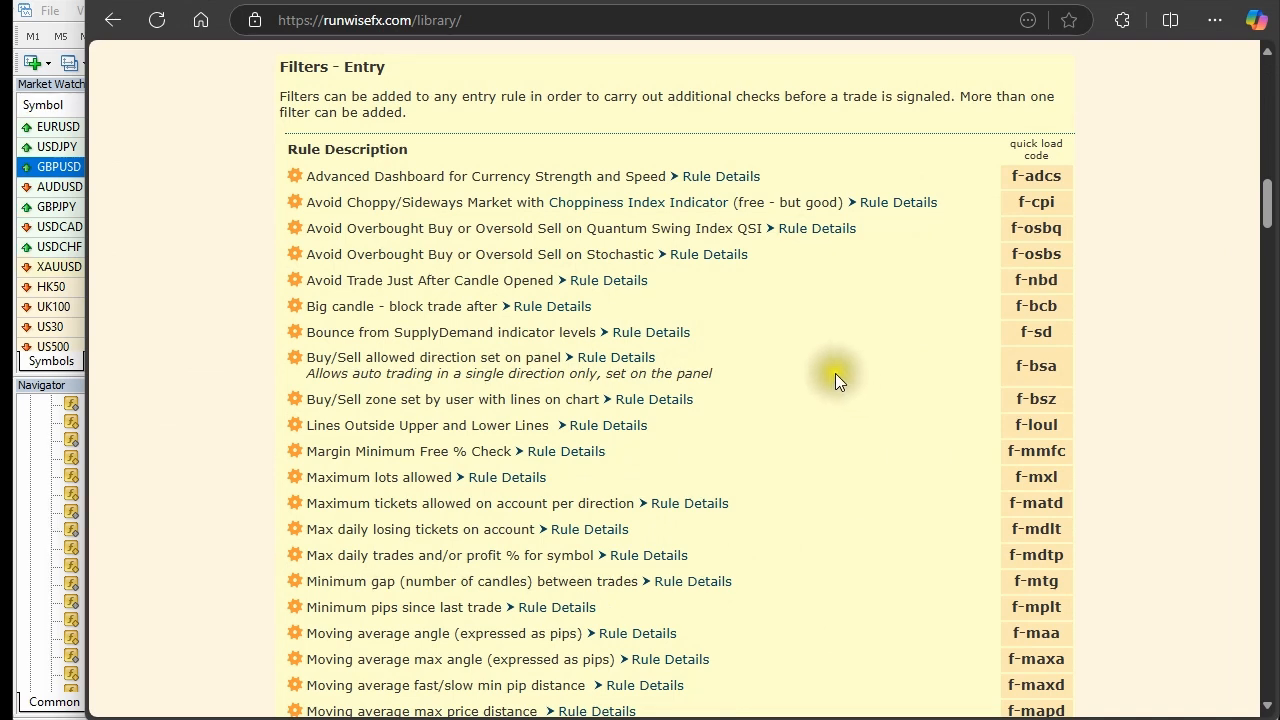
pyautogui.scroll(-5, 814, 381)
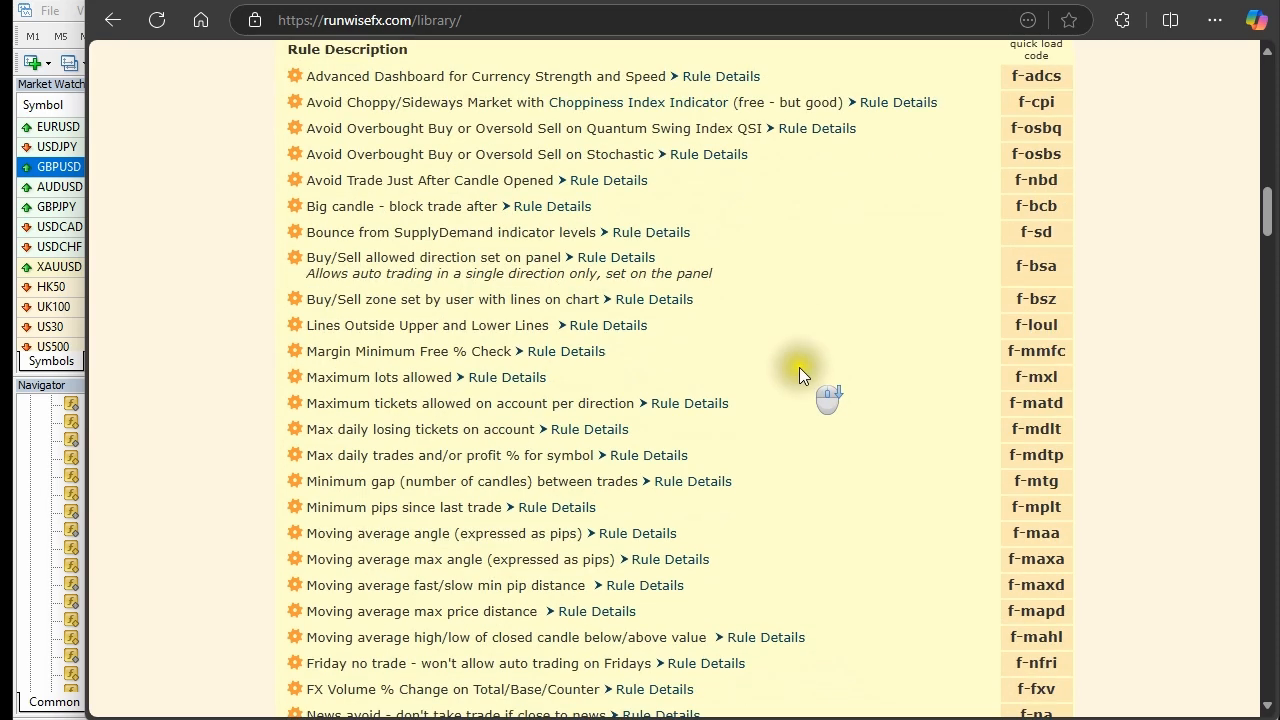
pyautogui.scroll(7, 798, 367)
pyautogui.scroll(-3, 798, 374)
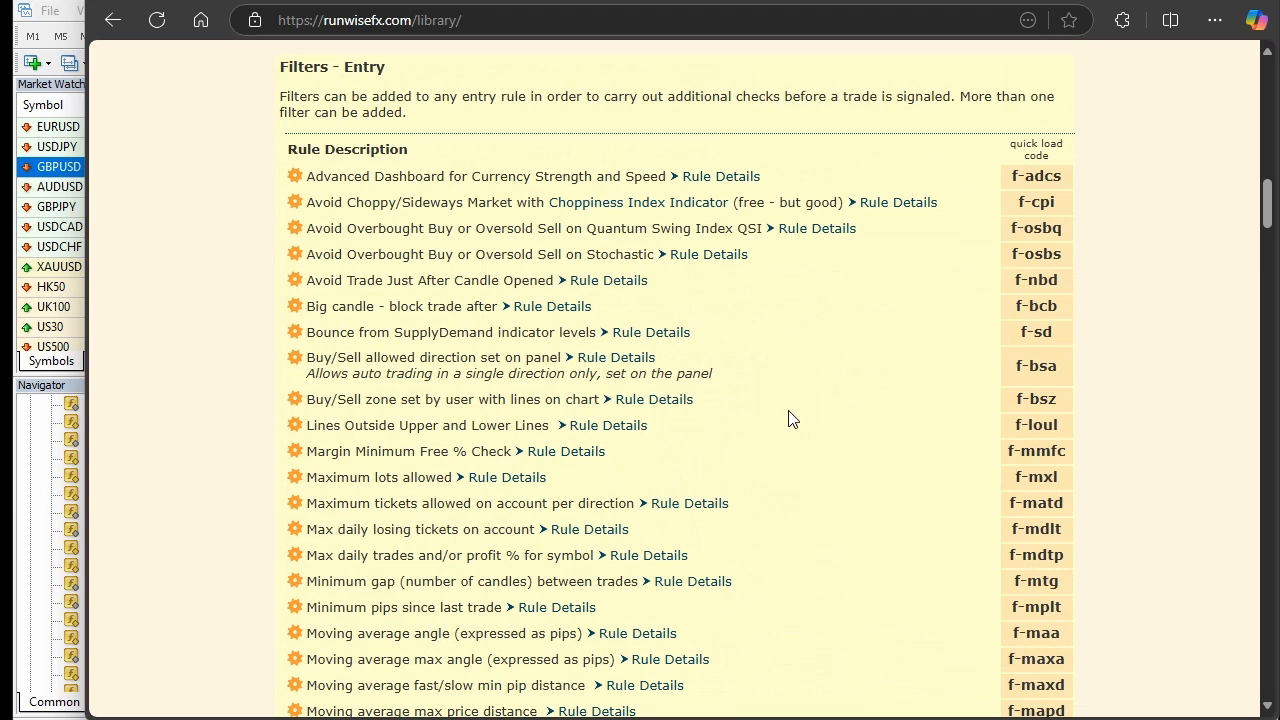
pyautogui.scroll(-2, 788, 418)
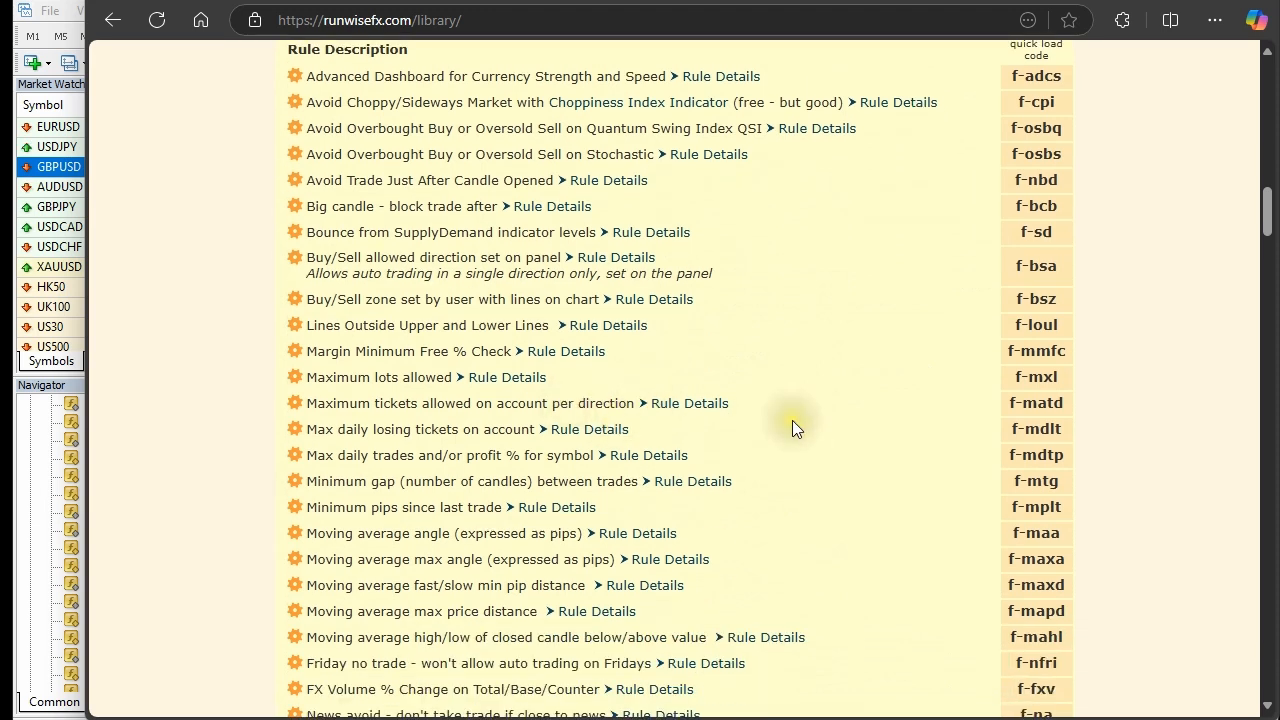
pyautogui.scroll(-4, 792, 428)
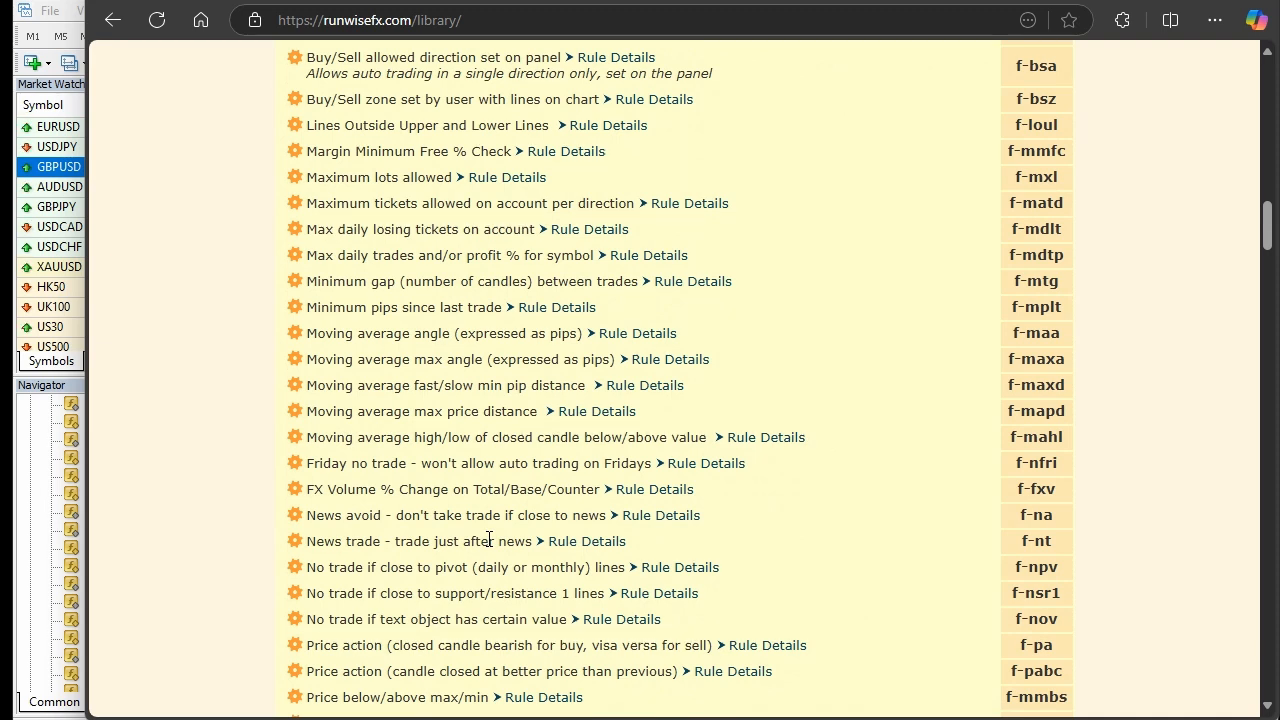
# - Look through the remaining entry filter rules, the grid system rule and the pending order rules in the library
pyautogui.moveTo(436, 541); pyautogui.dragTo(372, 540)
pyautogui.scroll(-5, 631, 530)
pyautogui.scroll(-6, 631, 530)
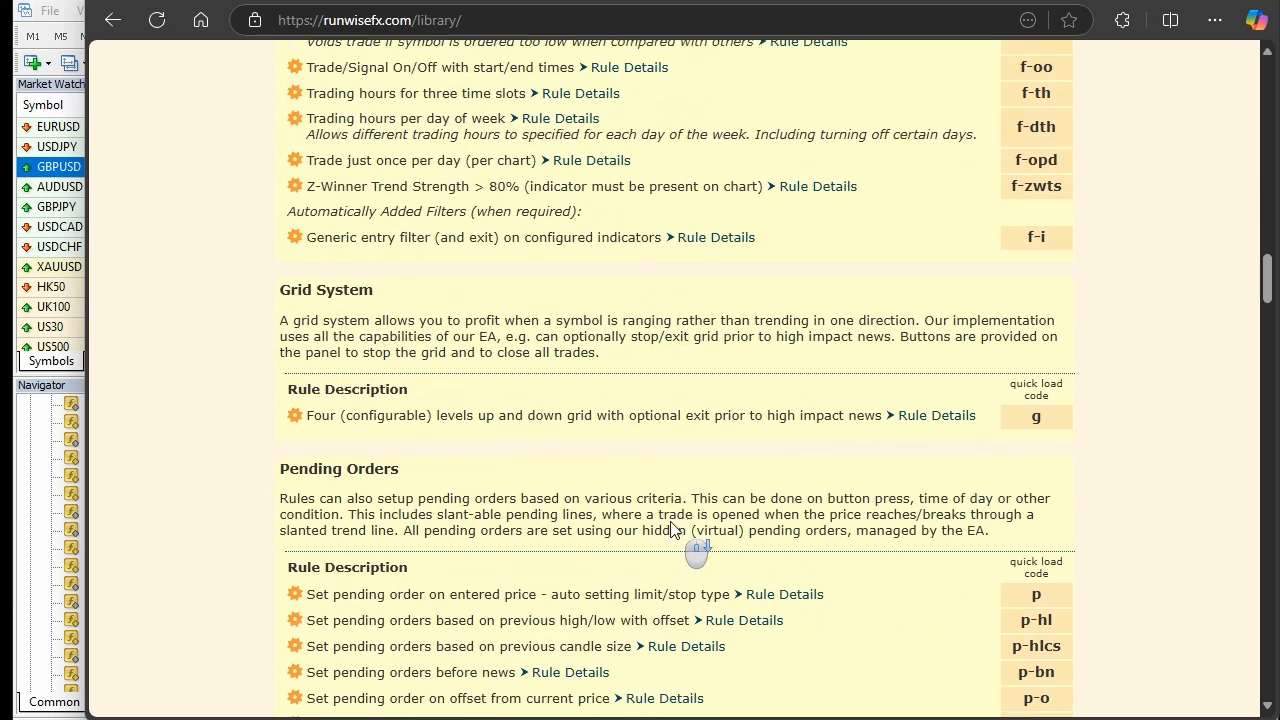
pyautogui.scroll(-3, 820, 512)
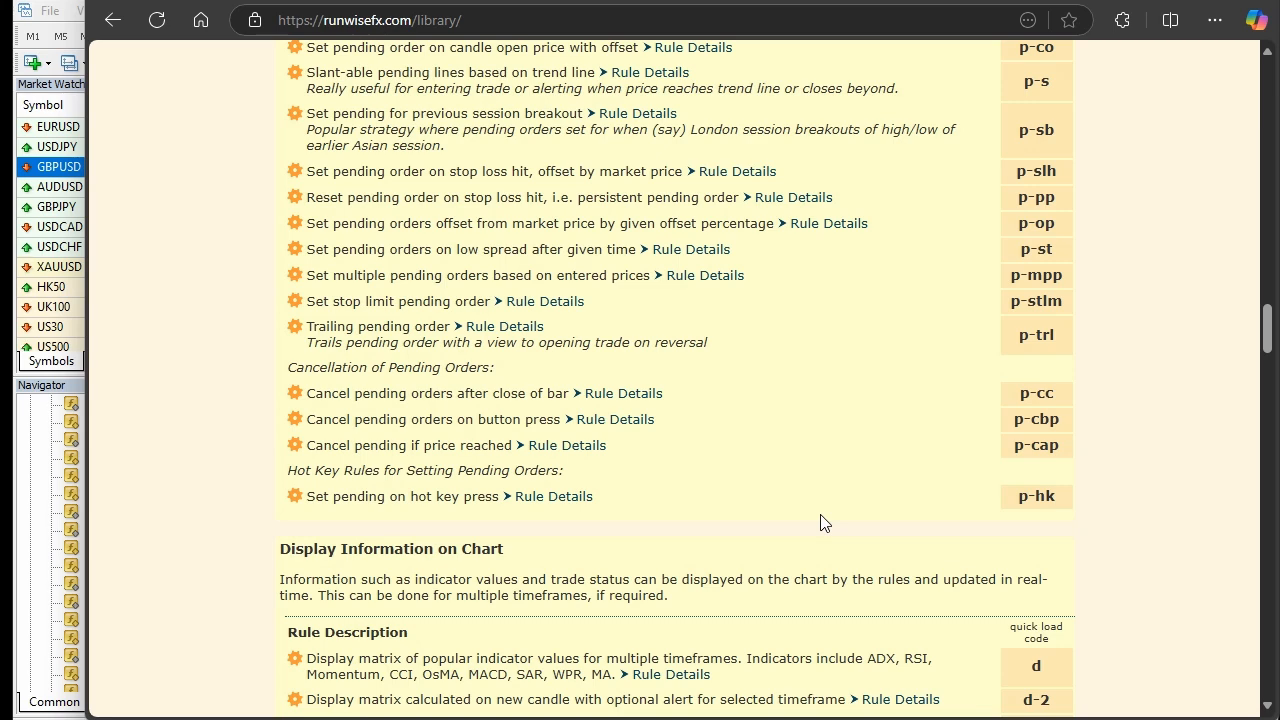
# - Return to the entry filters, view the details of the f-nt news trade rule, and go back to the library
pyautogui.scroll(20, 820, 522)
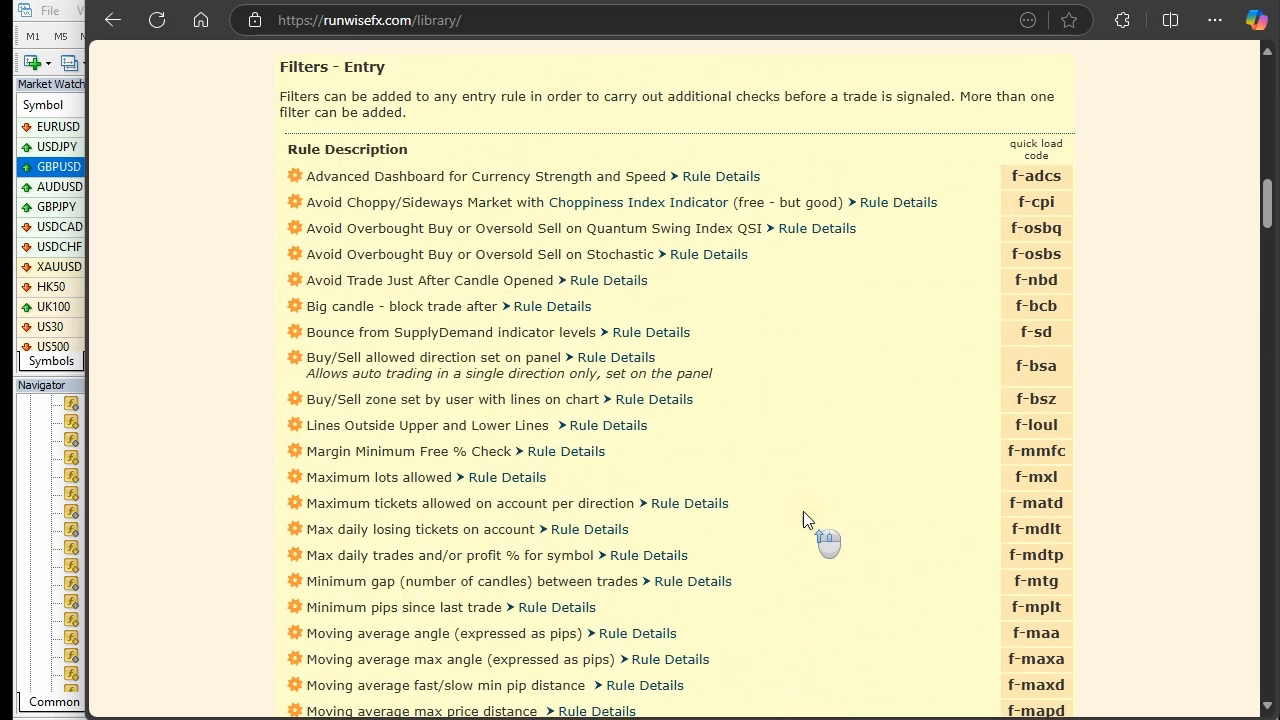
pyautogui.scroll(2, 804, 514)
pyautogui.scroll(-4, 804, 514)
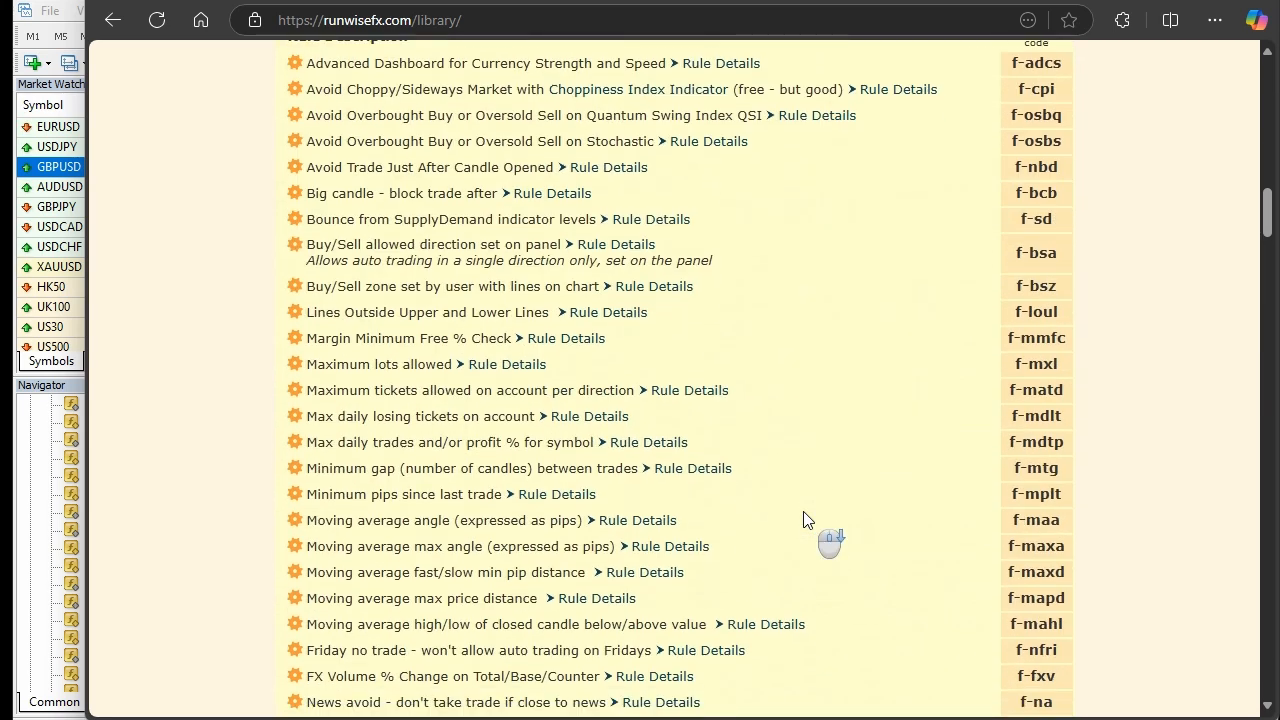
pyautogui.scroll(-2, 808, 520)
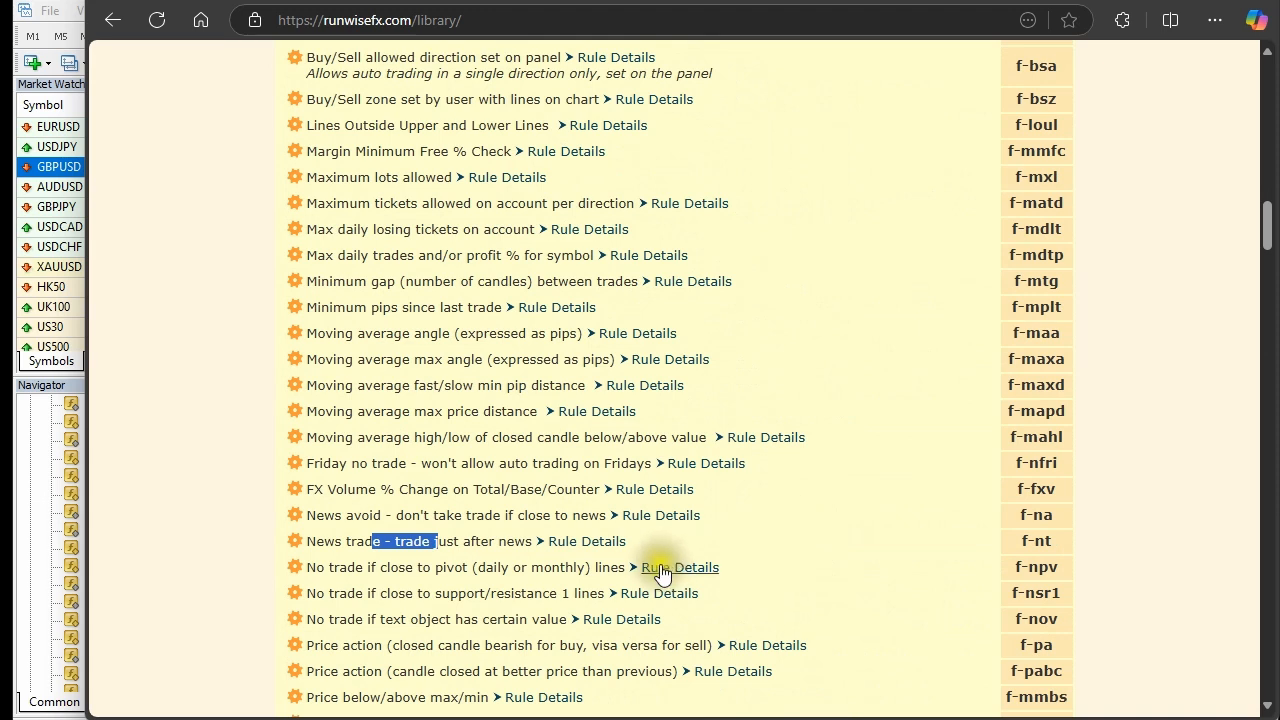
pyautogui.click(590, 545)
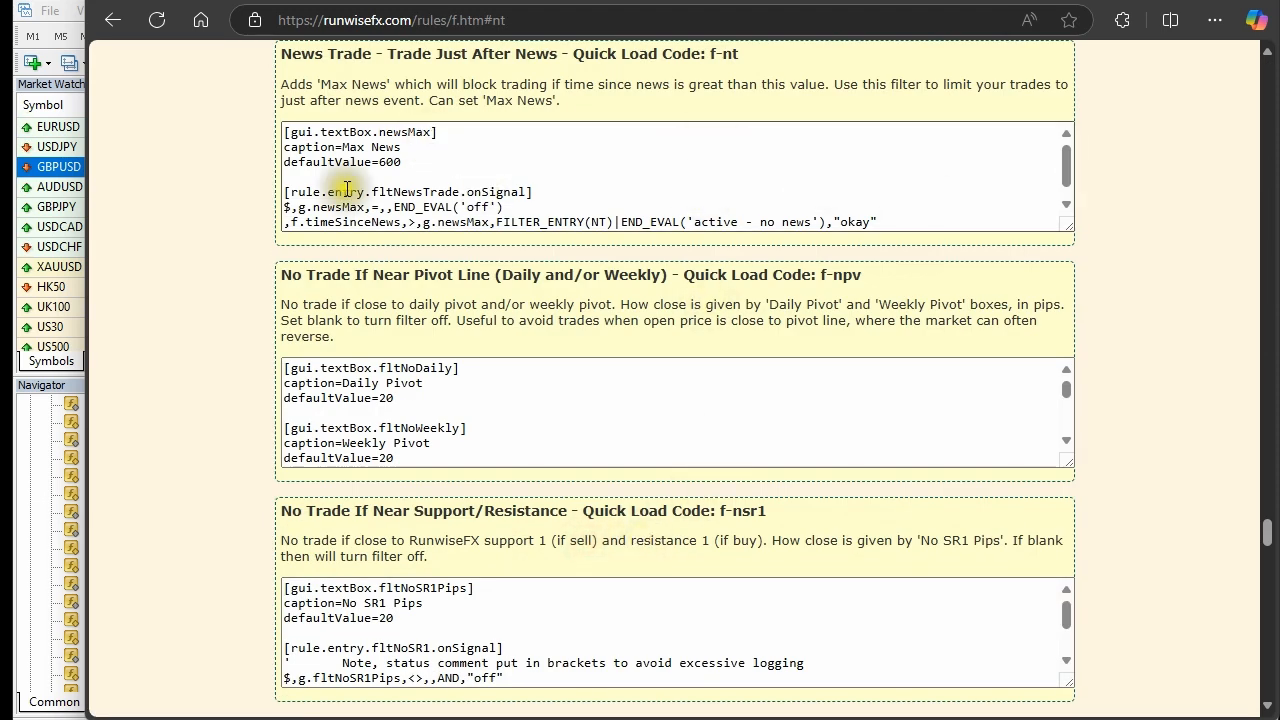
pyautogui.click(112, 27)
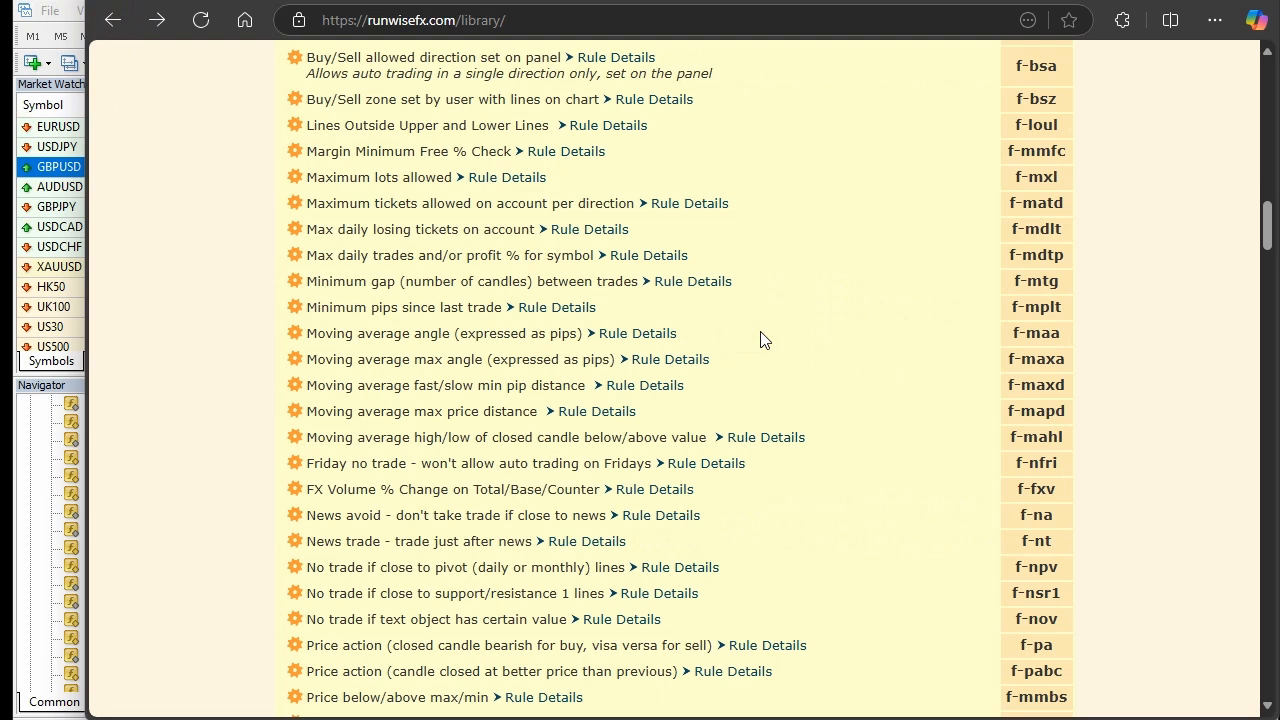
# - Find the account management rules, view the details of the a-pld daily SL/TP rule, and go back to the library
pyautogui.scroll(-6, 760, 340)
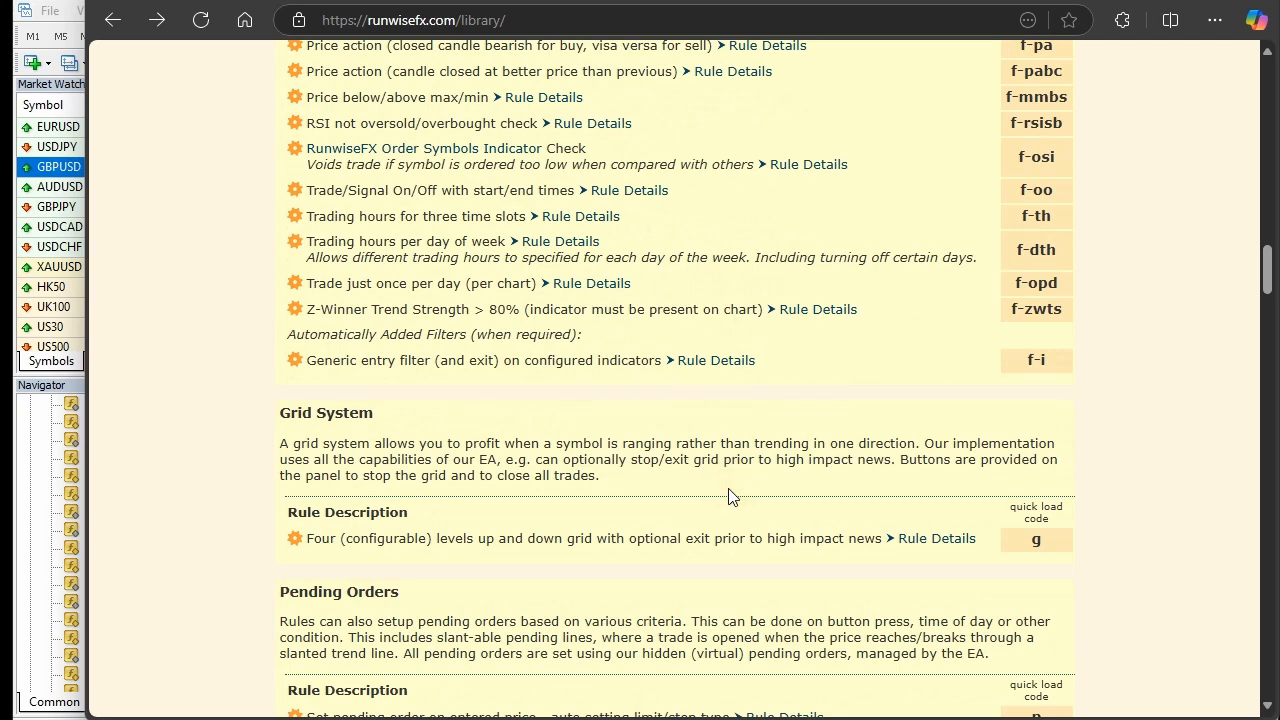
pyautogui.scroll(15, 749, 472)
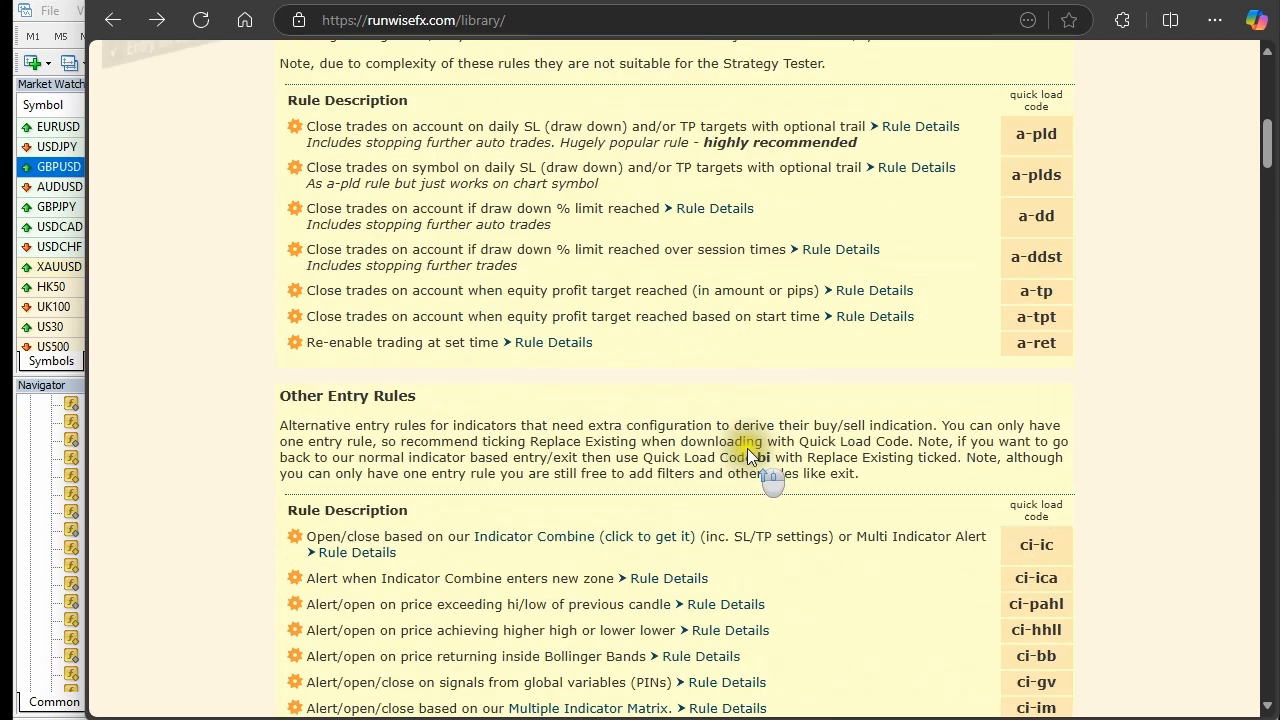
pyautogui.scroll(5, 747, 450)
pyautogui.scroll(-2, 745, 445)
pyautogui.scroll(4, 741, 448)
pyautogui.scroll(-4, 741, 452)
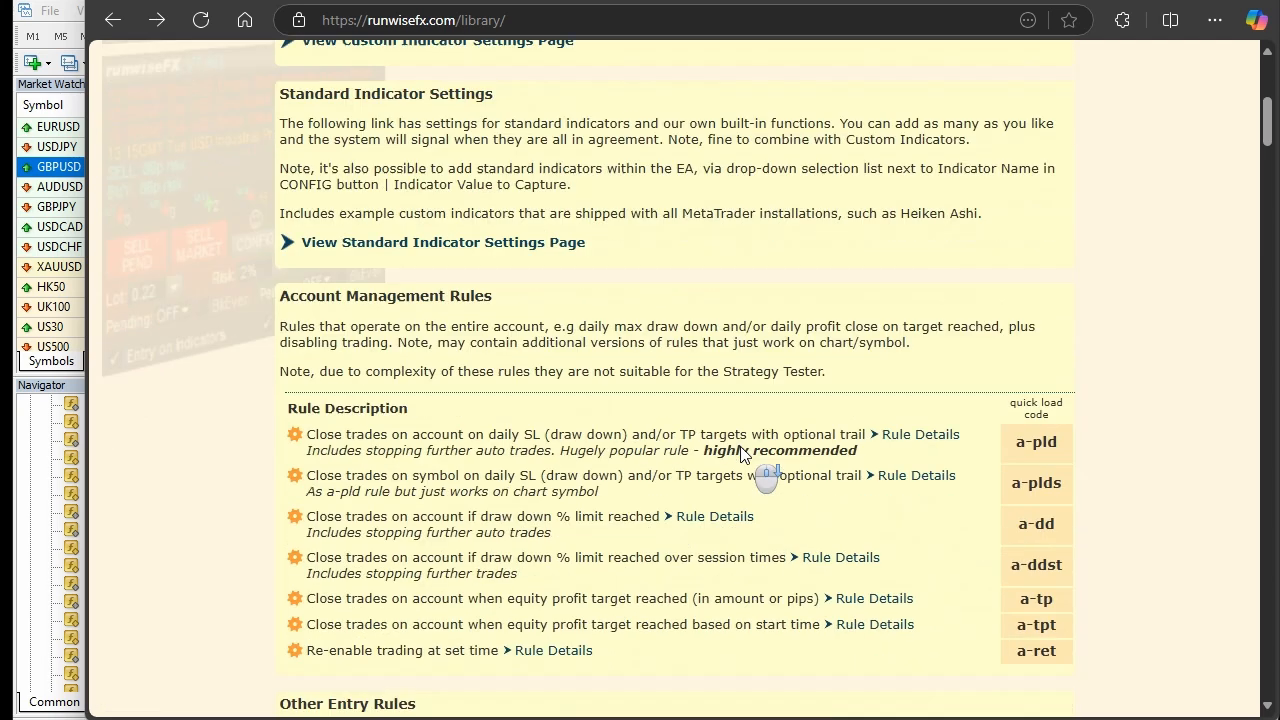
pyautogui.scroll(-1, 741, 452)
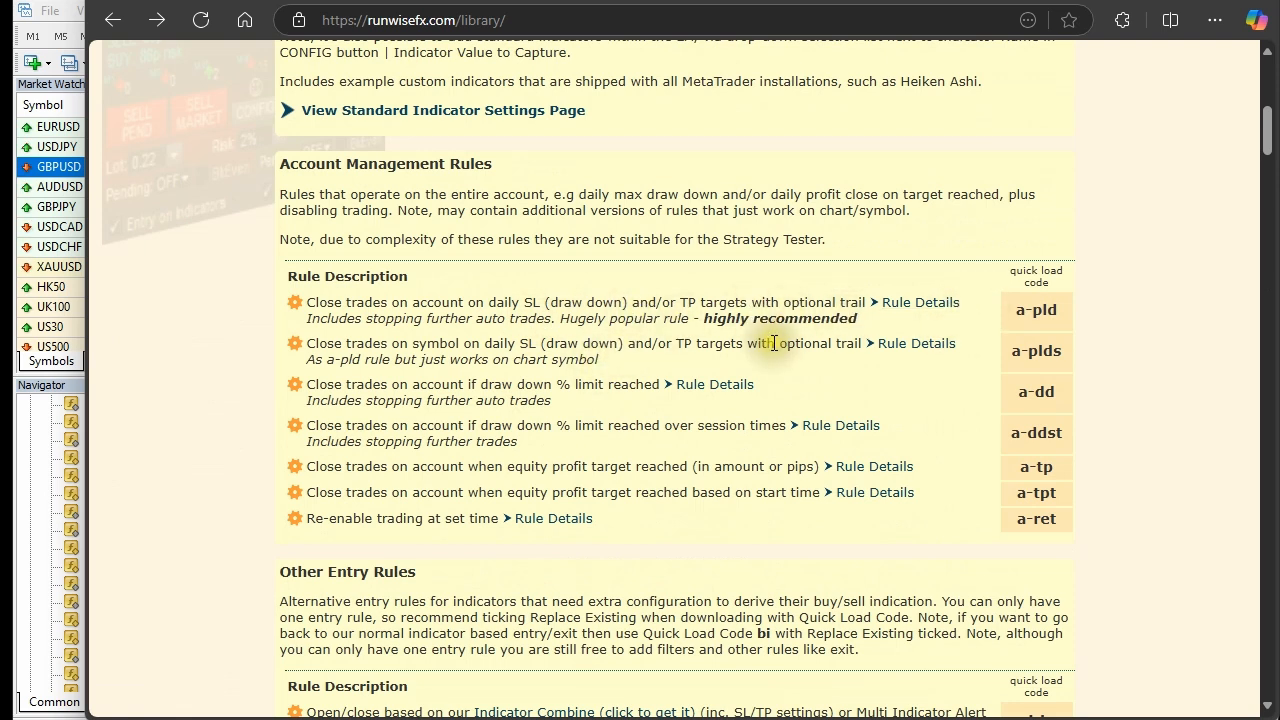
pyautogui.click(912, 302)
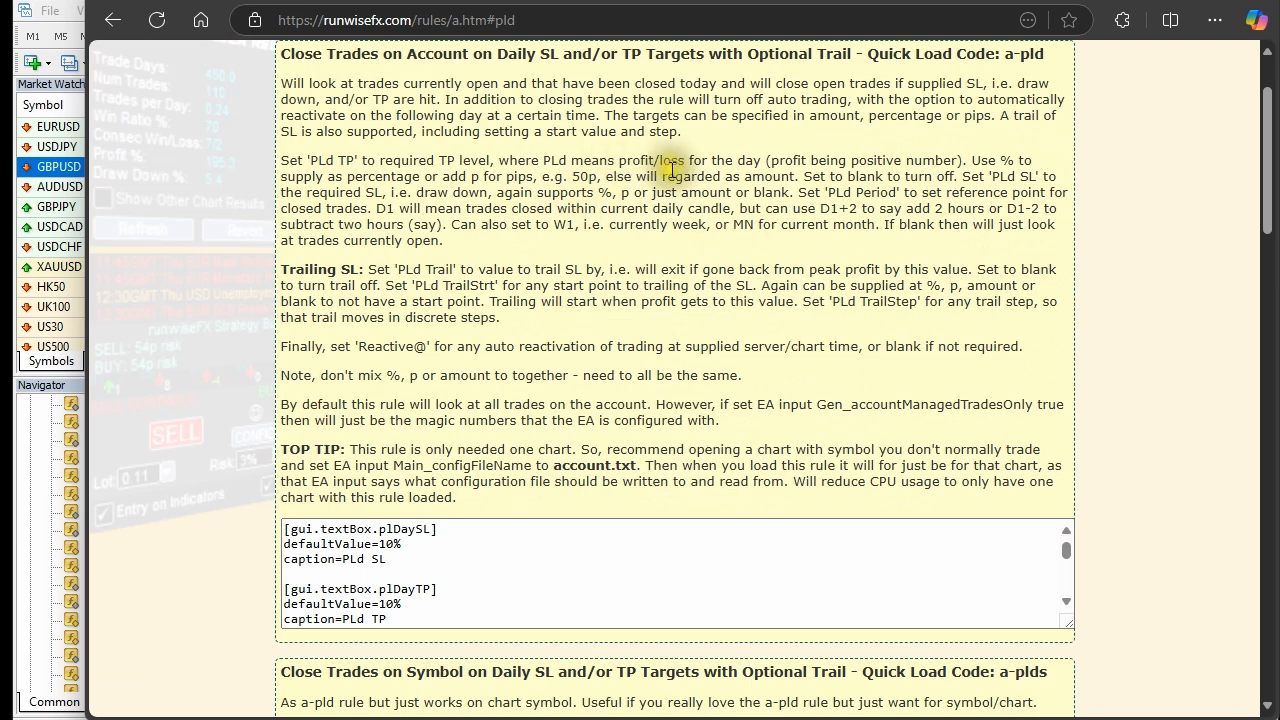
pyautogui.click(113, 20)
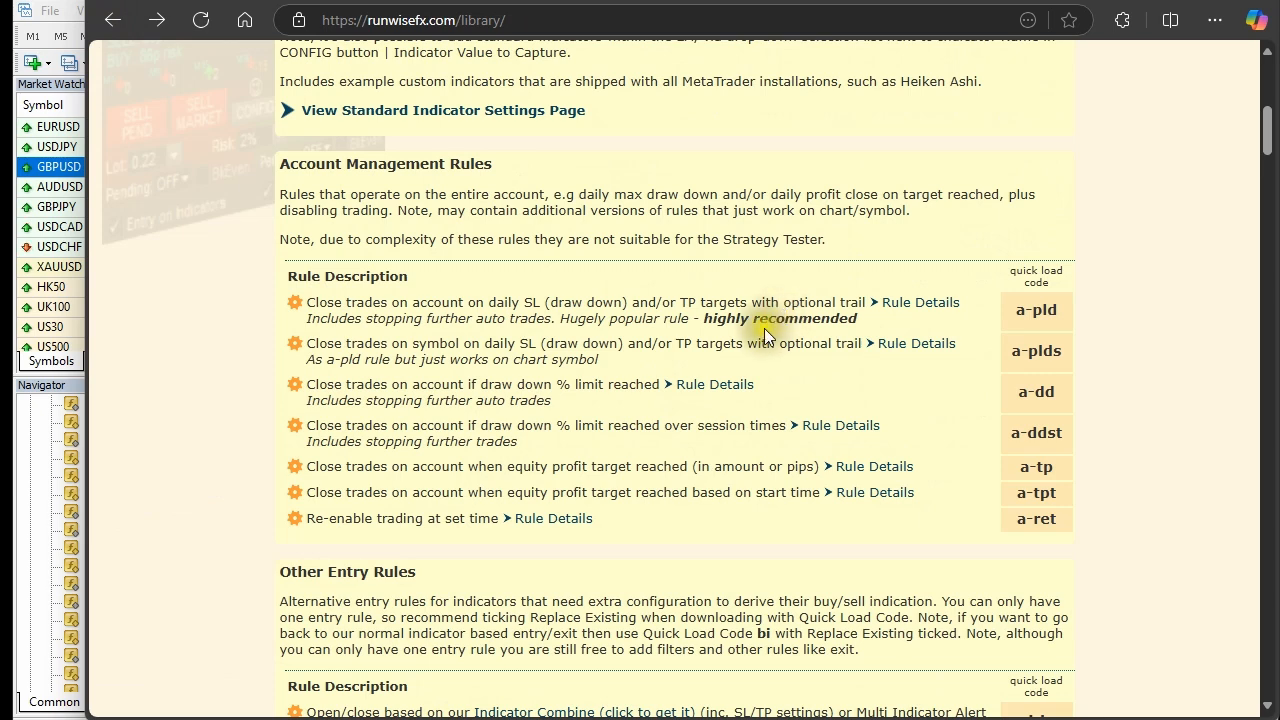
# - Browse from the account management rules down through the entry filter rules again
pyautogui.scroll(-1, 764, 328)
pyautogui.scroll(-10, 741, 335)
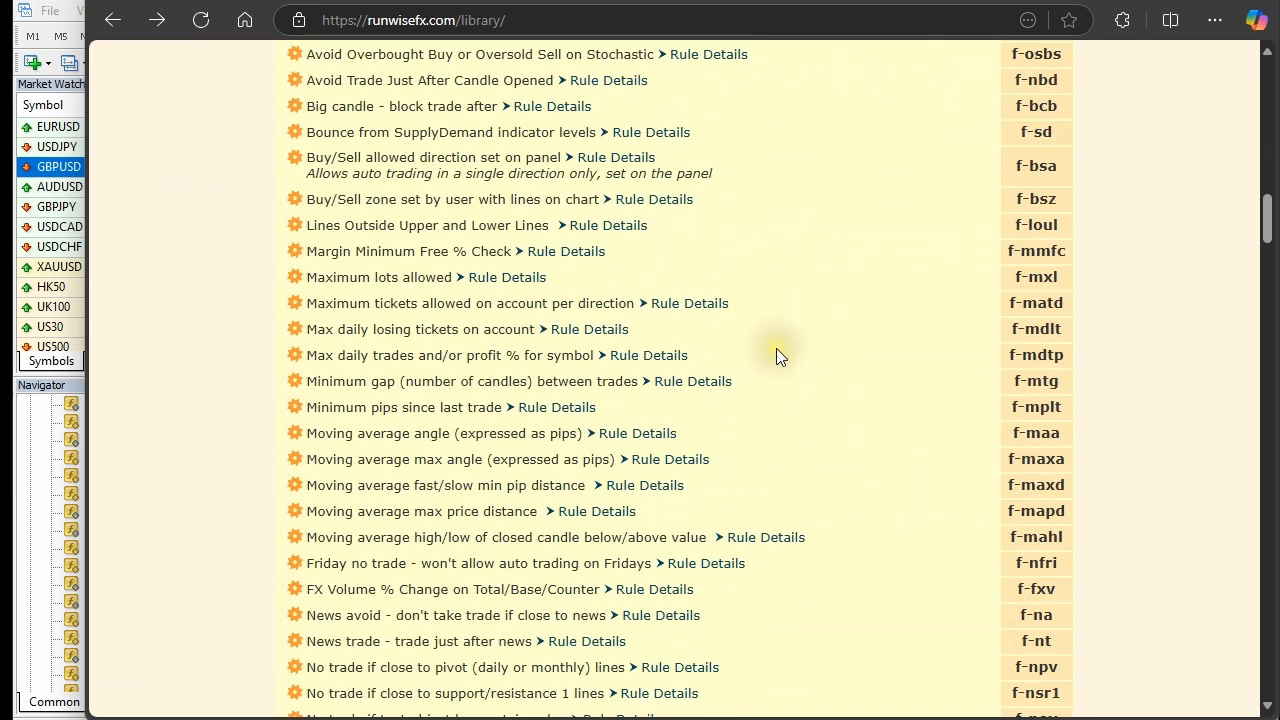